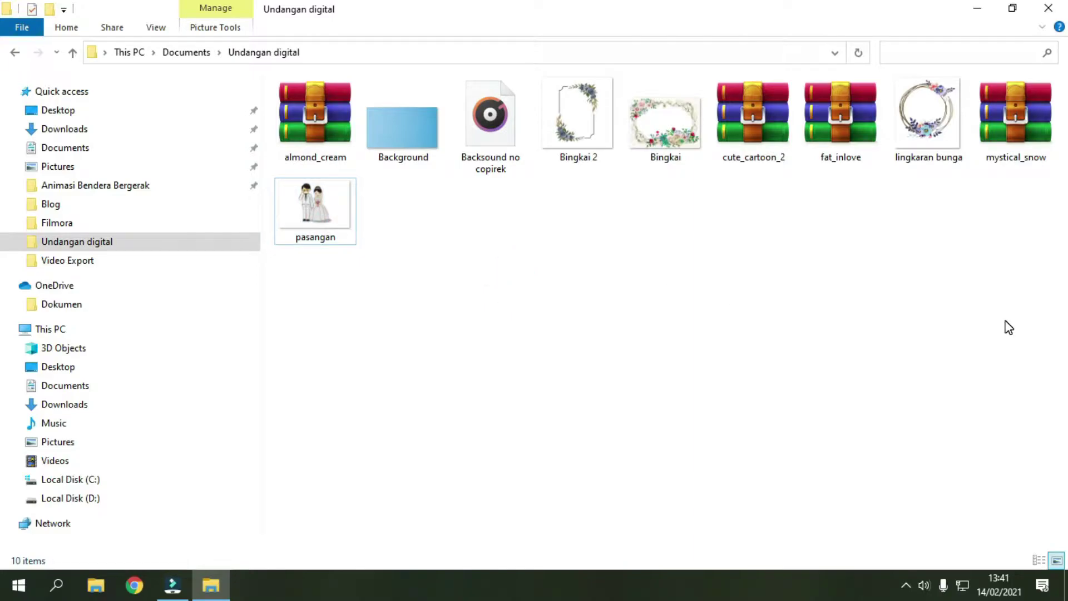
Step: Open the cute_cartoon_2.zip font archive in WinRAR and select Cute Cartoon Italic.otf
click(297, 127)
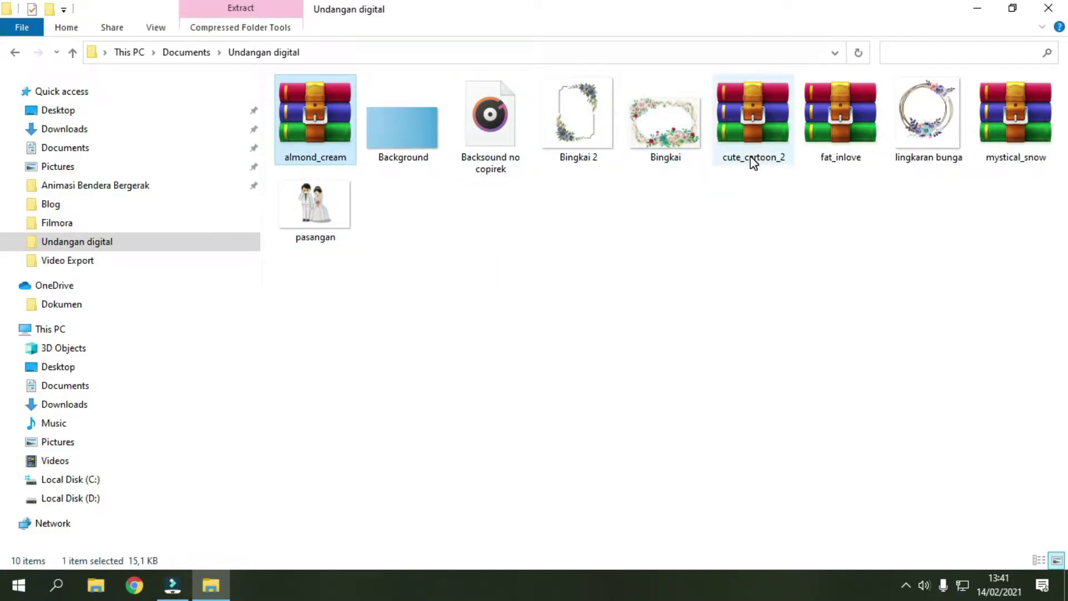
click(771, 158)
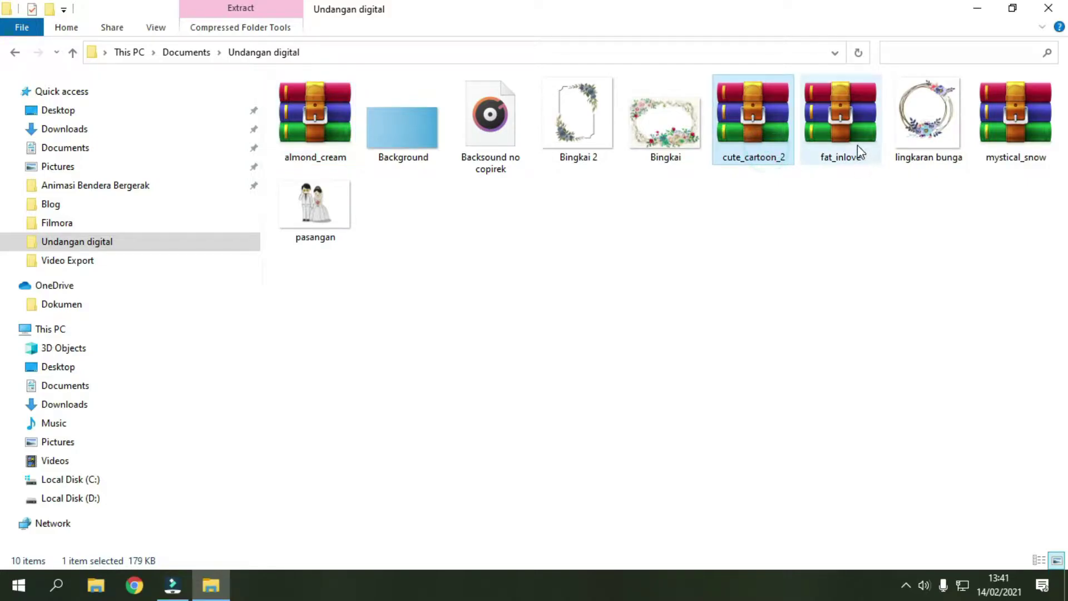
click(857, 128)
click(1046, 126)
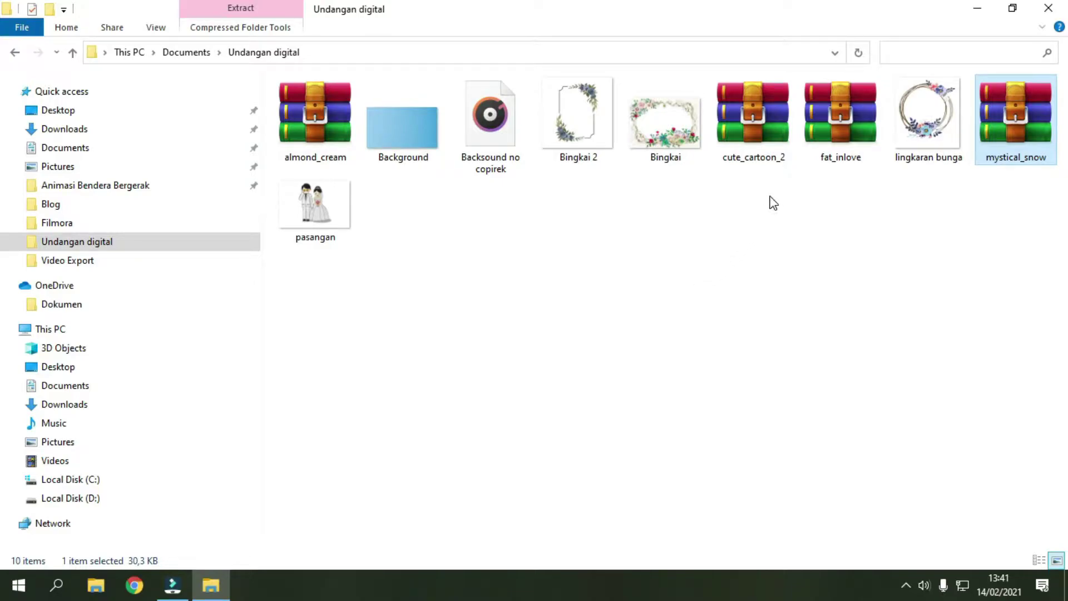
double_click(762, 146)
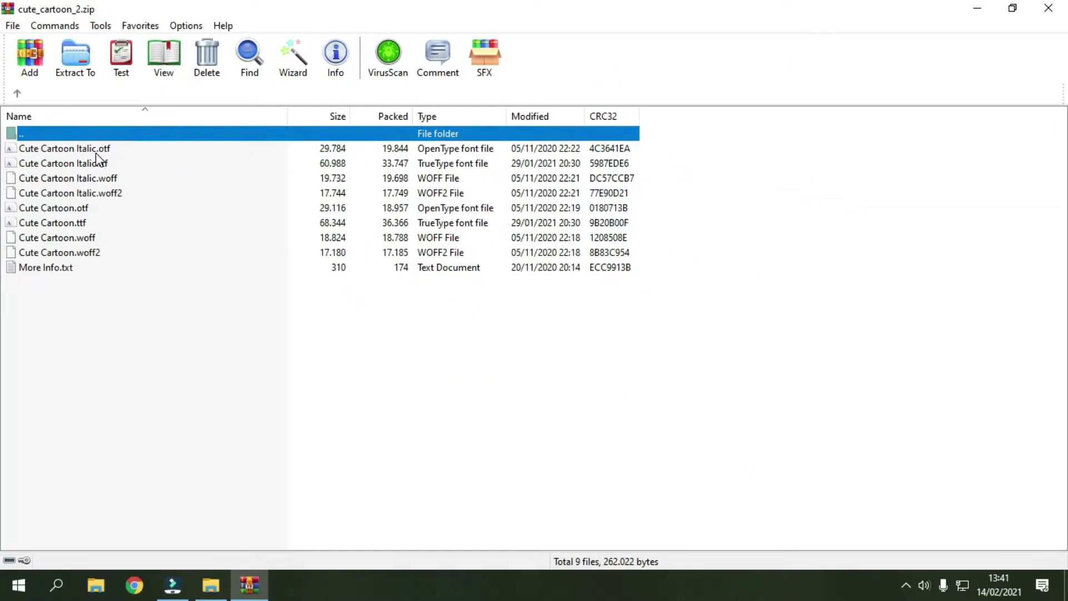
click(95, 151)
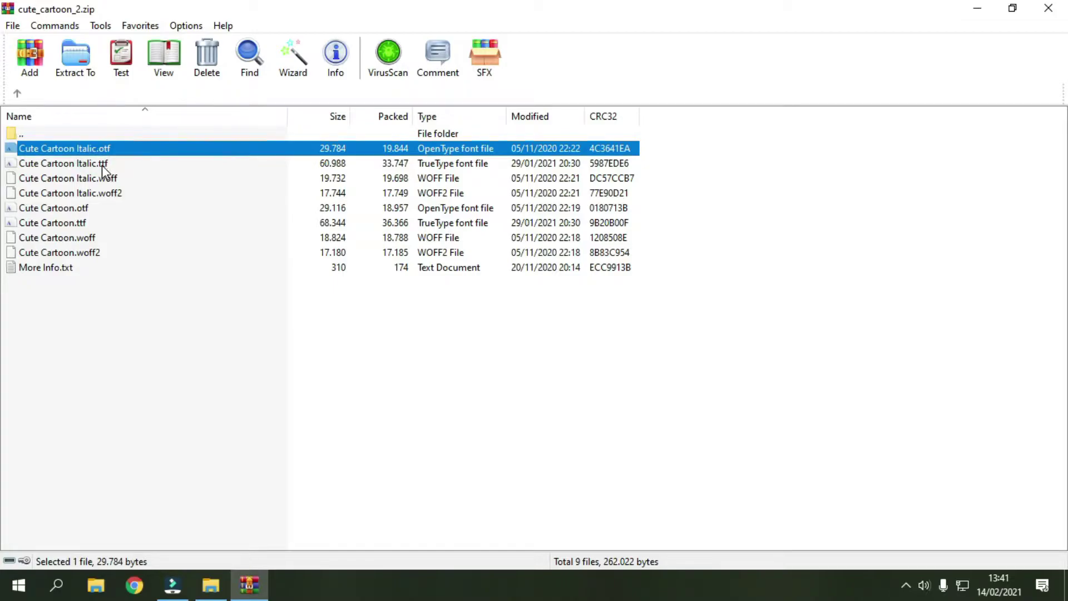
Step: Preview Cute Cartoon Italic in Font Viewer, then close it to return to the empty Filmora project
double_click(123, 155)
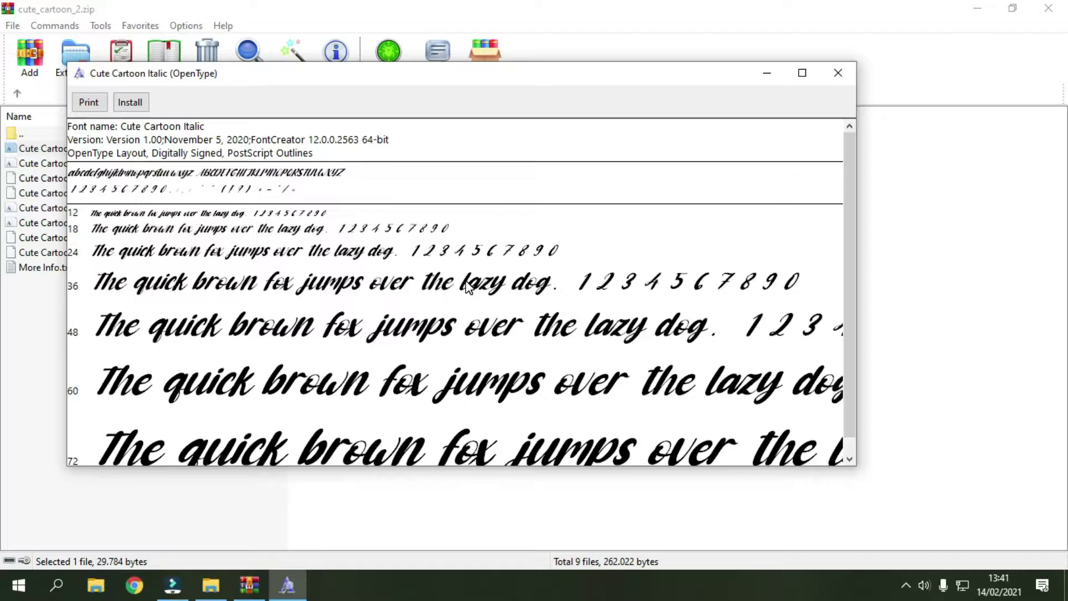
click(182, 106)
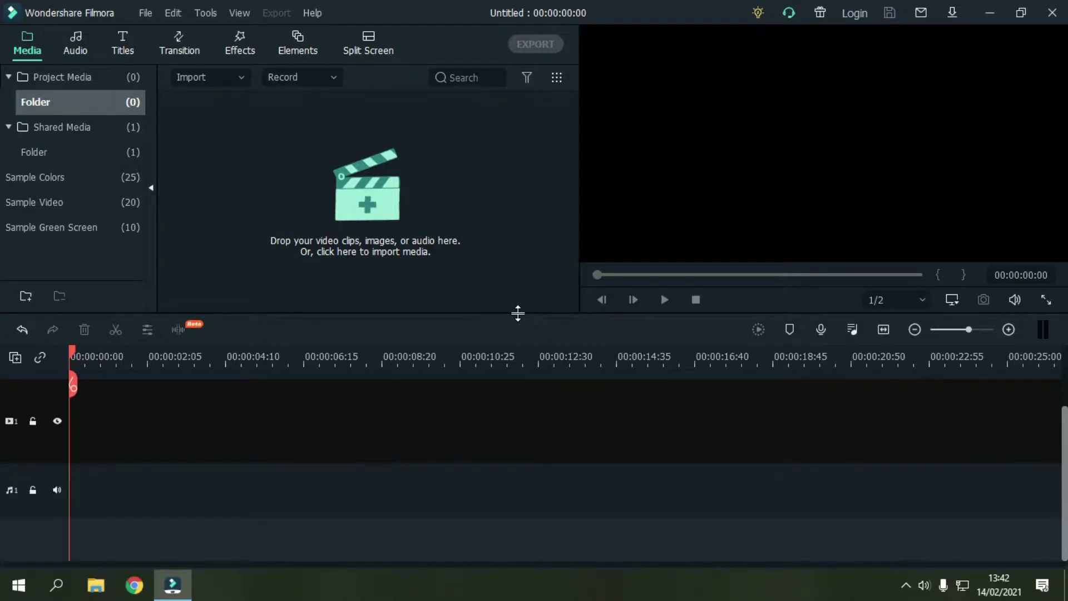
Step: Import Background, Backsound no copirek, Bingkai 2, Bingkai, lingkaran bunga and pasangan from Documents > Undangan digital
click(371, 203)
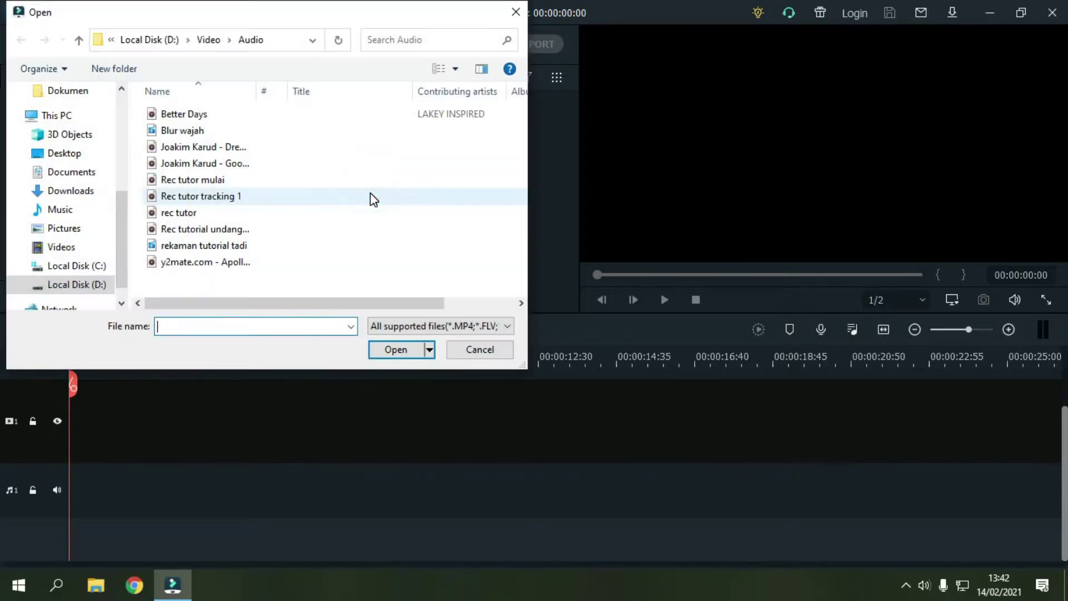
click(71, 172)
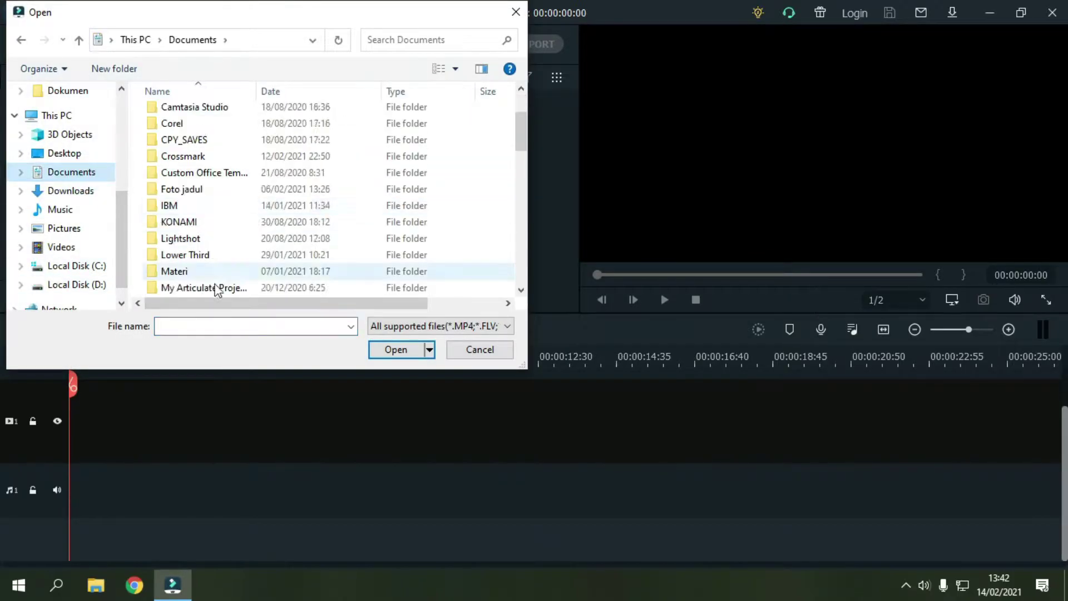
scroll(224, 273, down, 3)
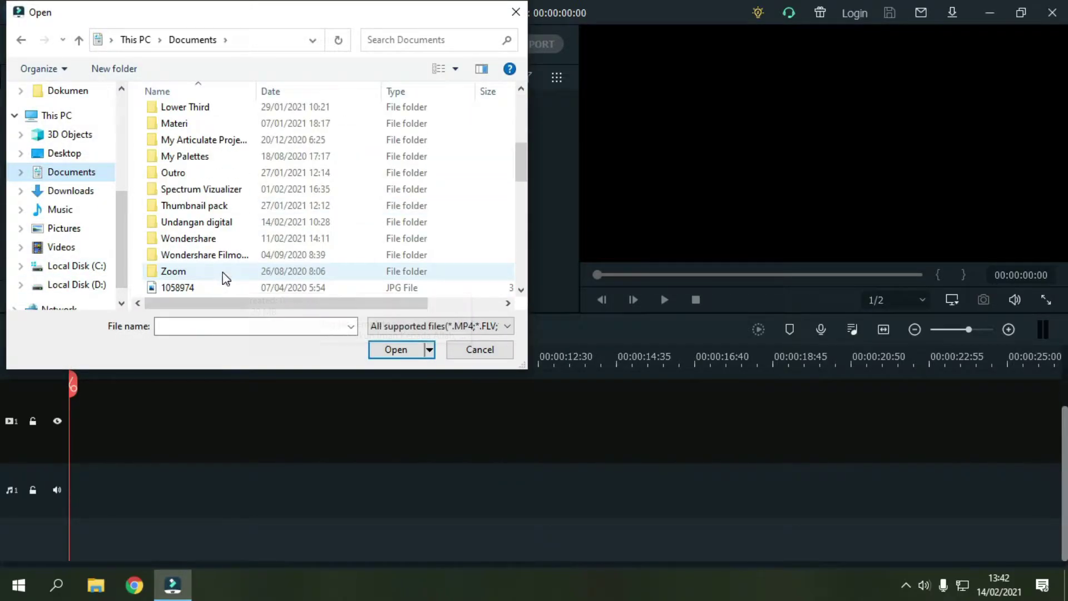
double_click(221, 227)
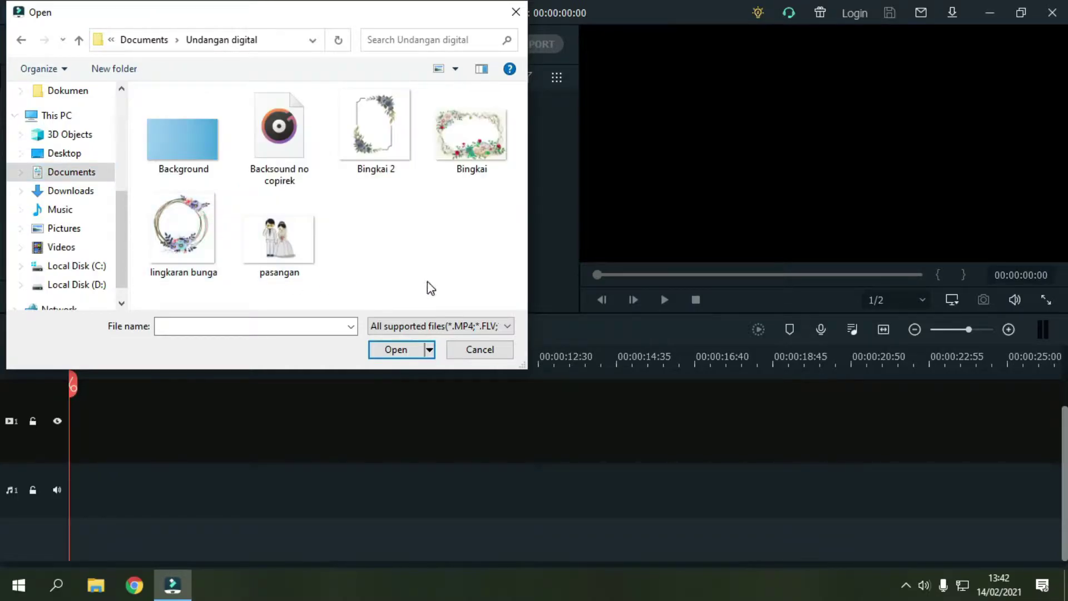
drag(422, 283, 195, 125)
click(470, 162)
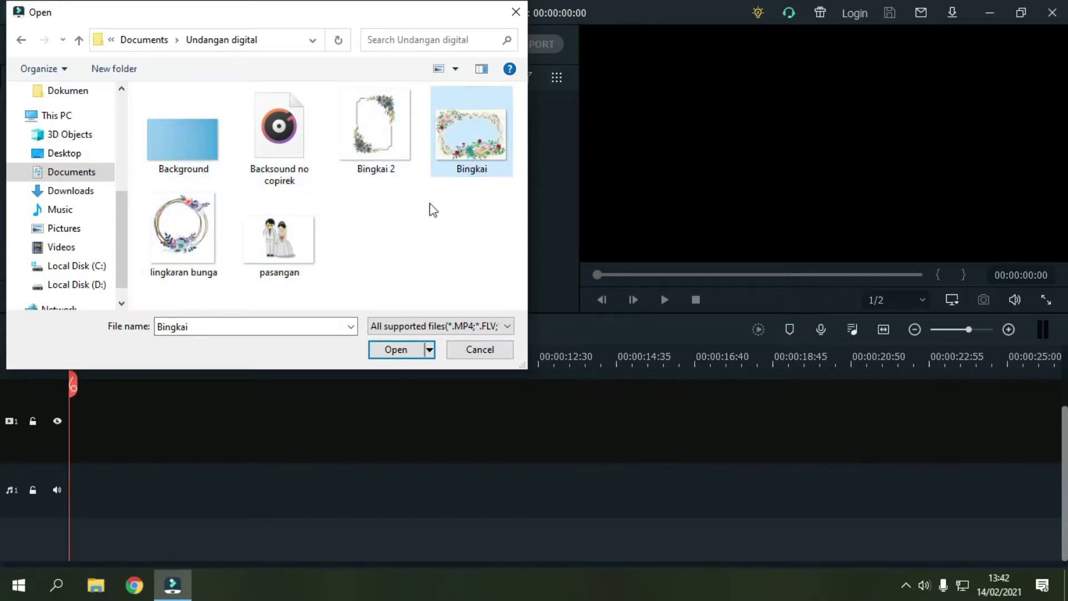
drag(504, 301, 184, 97)
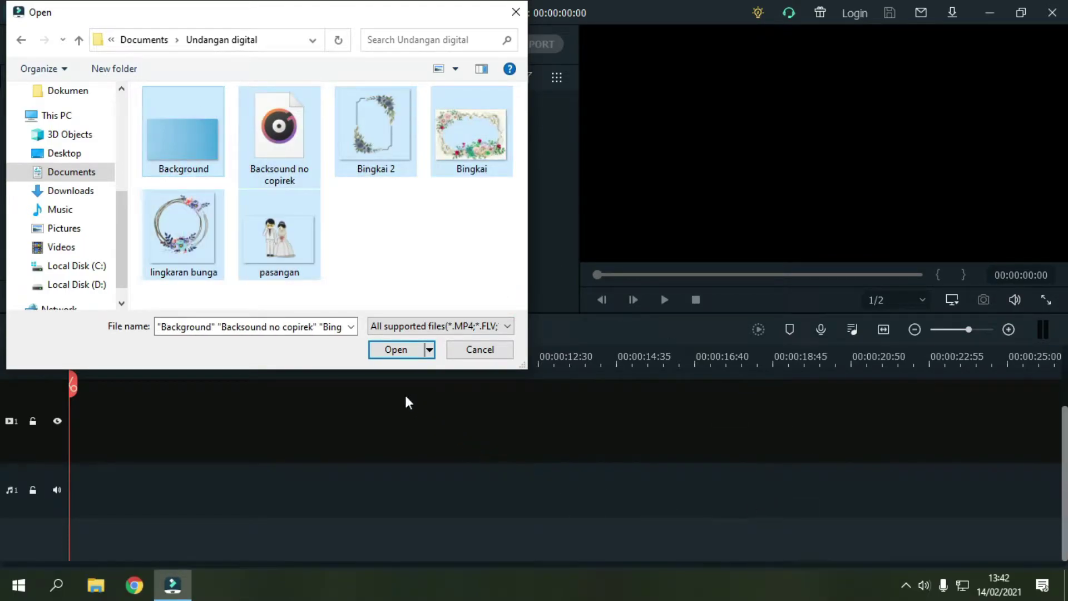
click(401, 350)
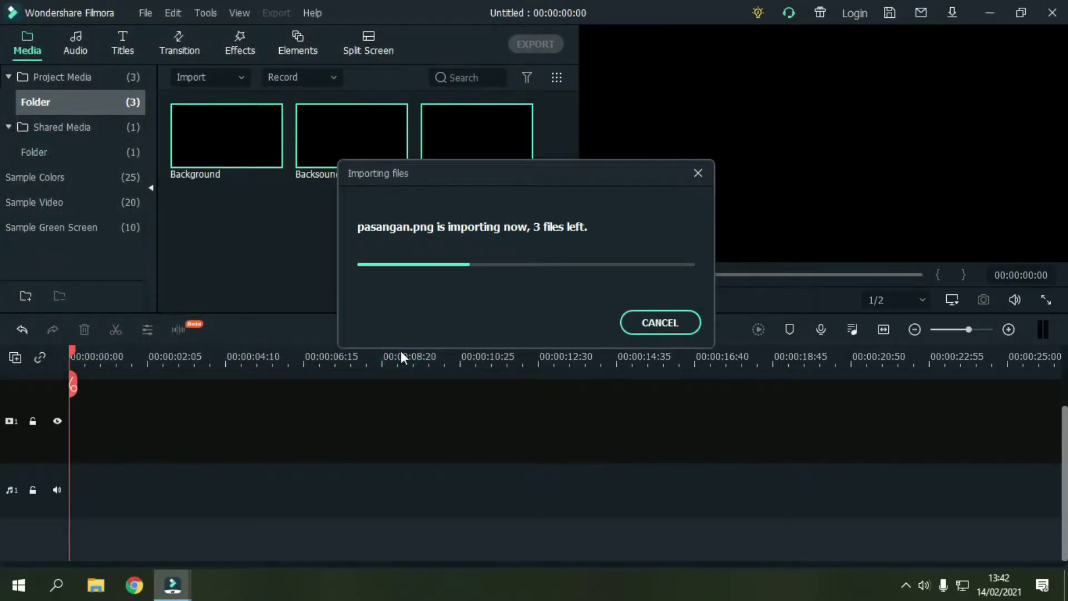
click(406, 296)
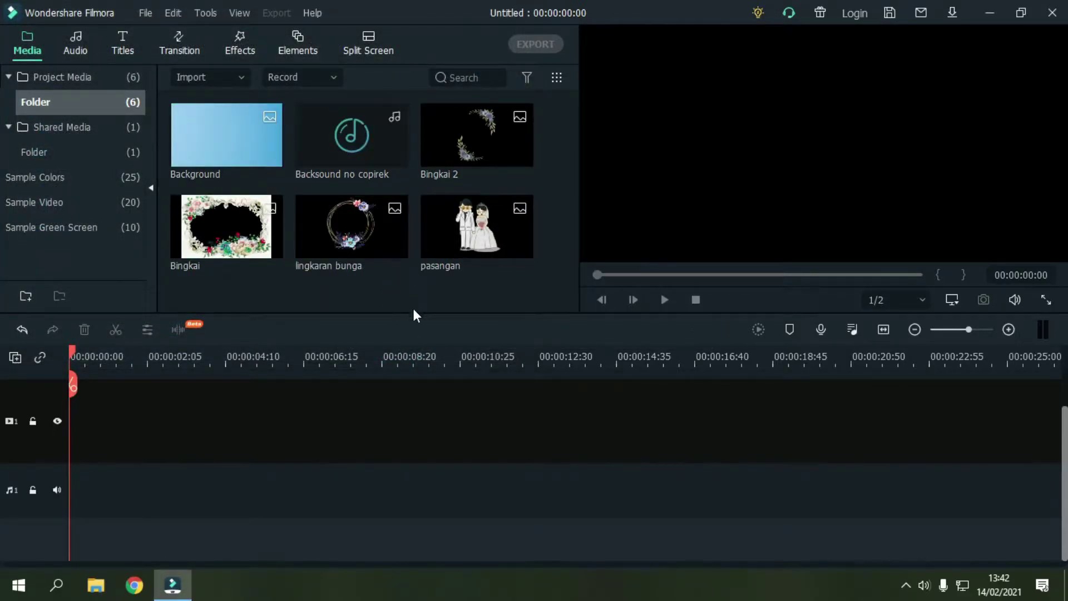
Step: Place the Background image on video track 1 and stretch it to about 31 seconds
scroll(348, 411, up, 1)
scroll(348, 410, down, 1)
scroll(349, 410, up, 1)
drag(212, 143, 56, 450)
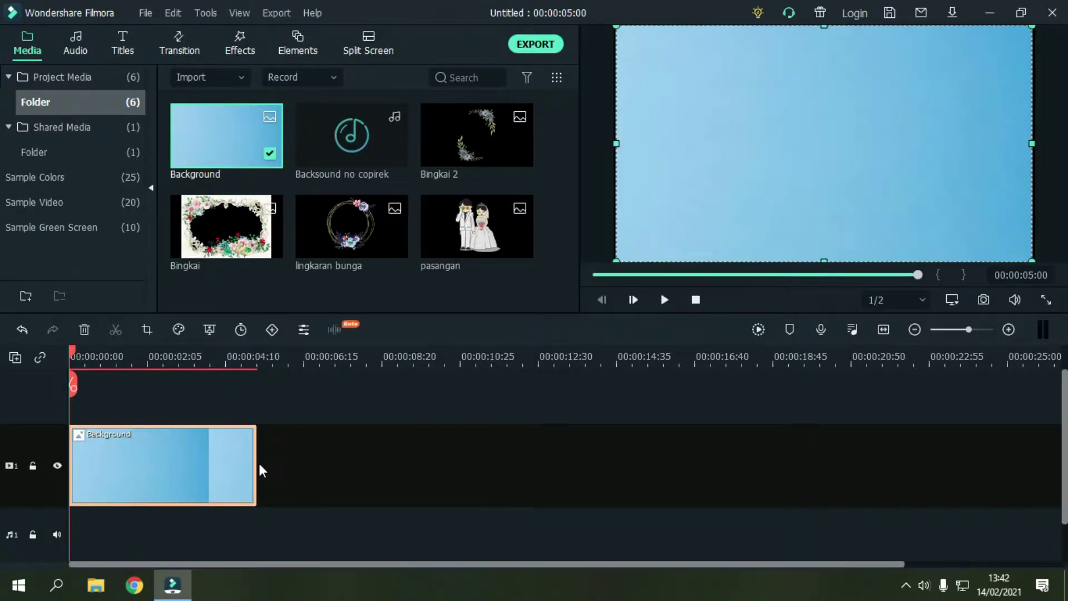
drag(257, 461, 1060, 489)
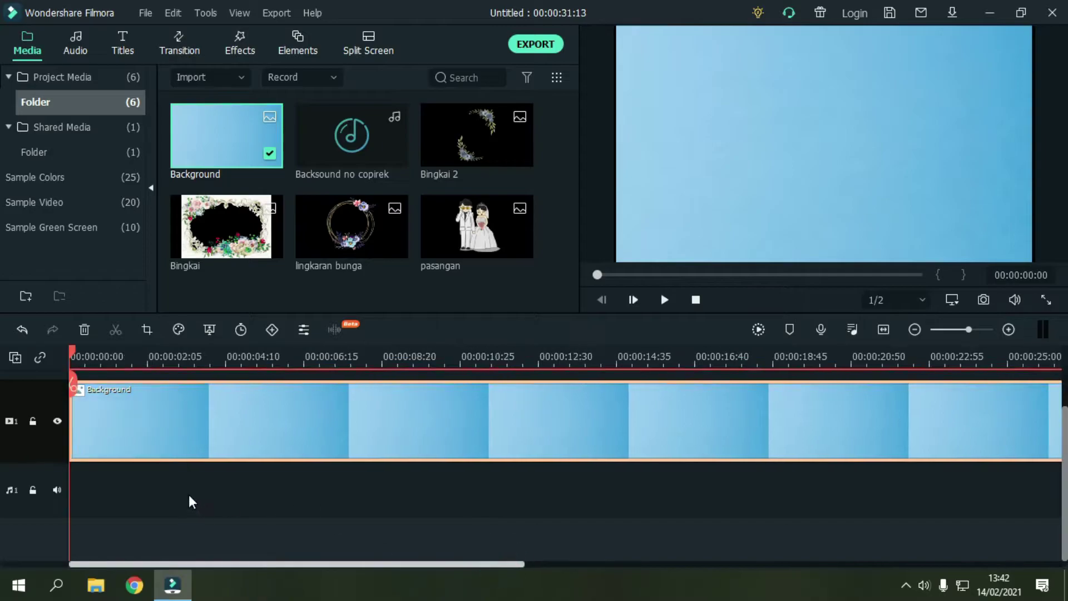
drag(605, 364, 438, 350)
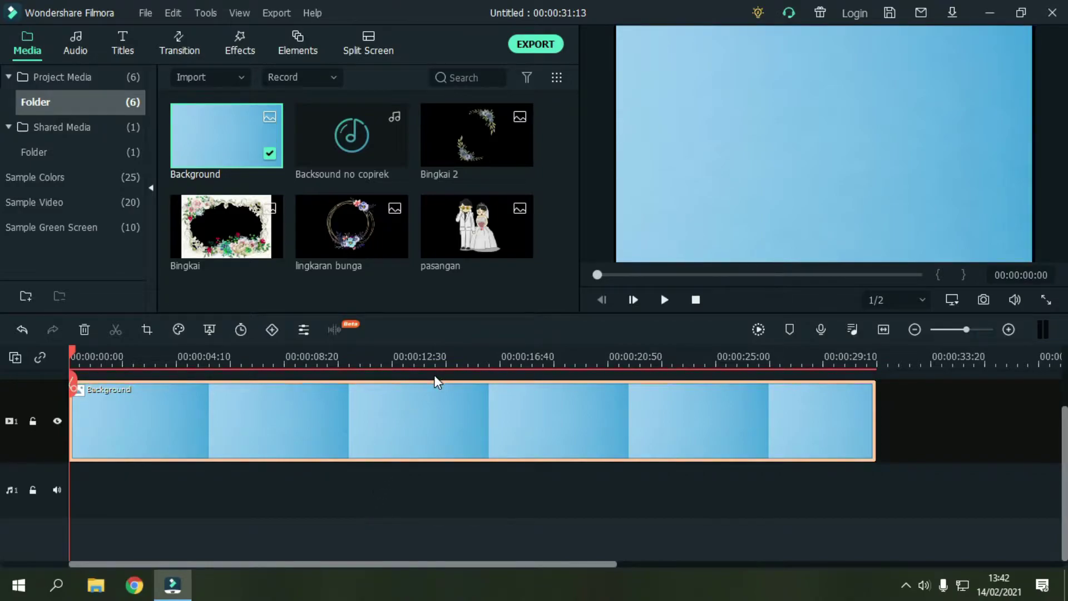
click(452, 304)
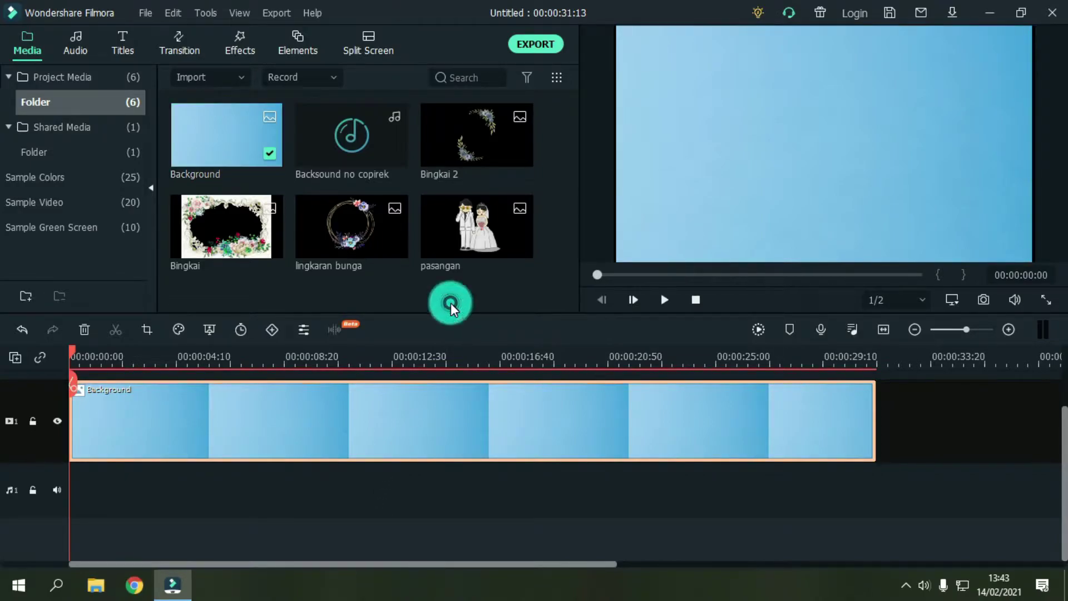
Step: Add the Backsound no copirek music to the audio track beneath the background
drag(323, 154, 283, 473)
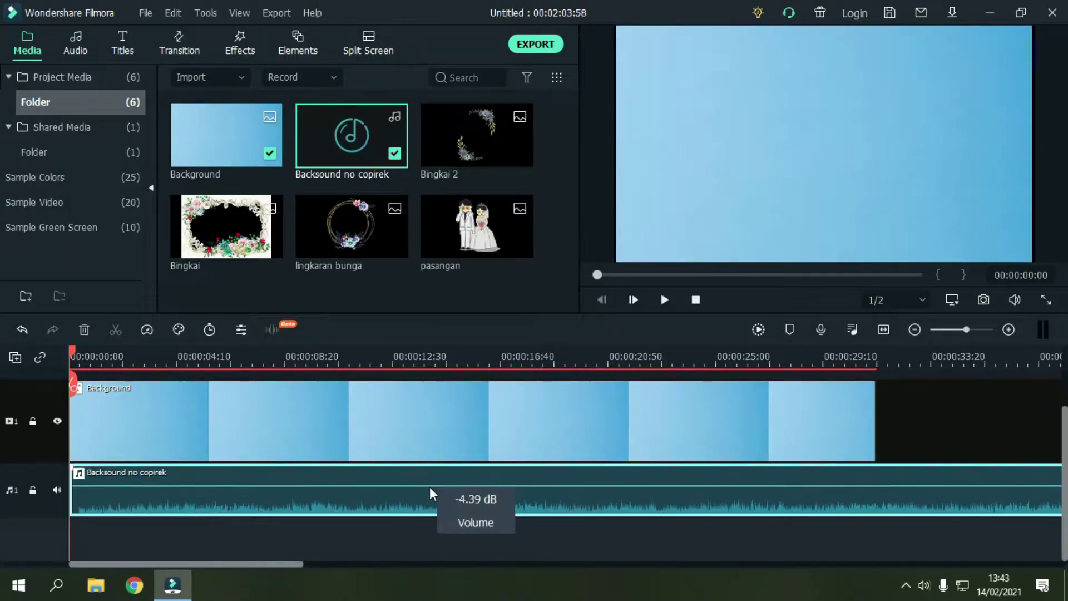
click(943, 426)
scroll(709, 463, up, 1)
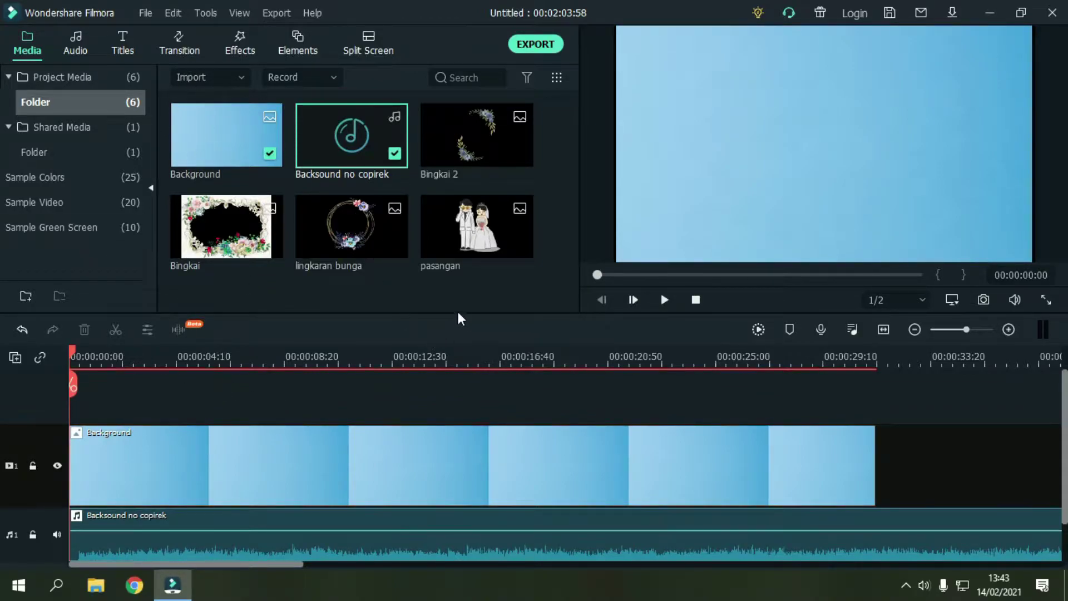
Step: Add the Included Fade transition to the start of the Background clip
click(169, 46)
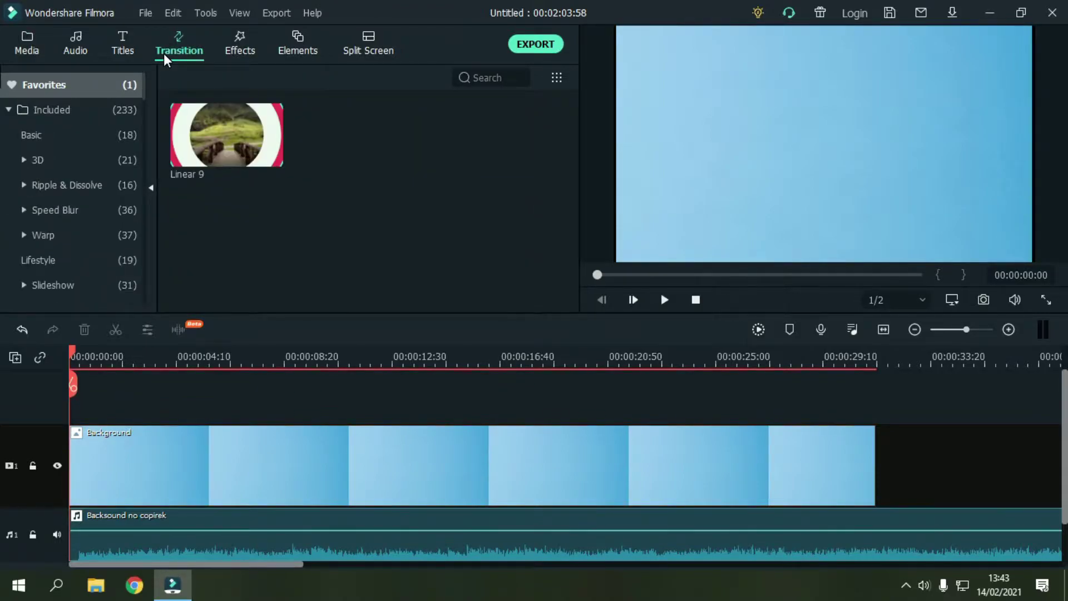
click(128, 109)
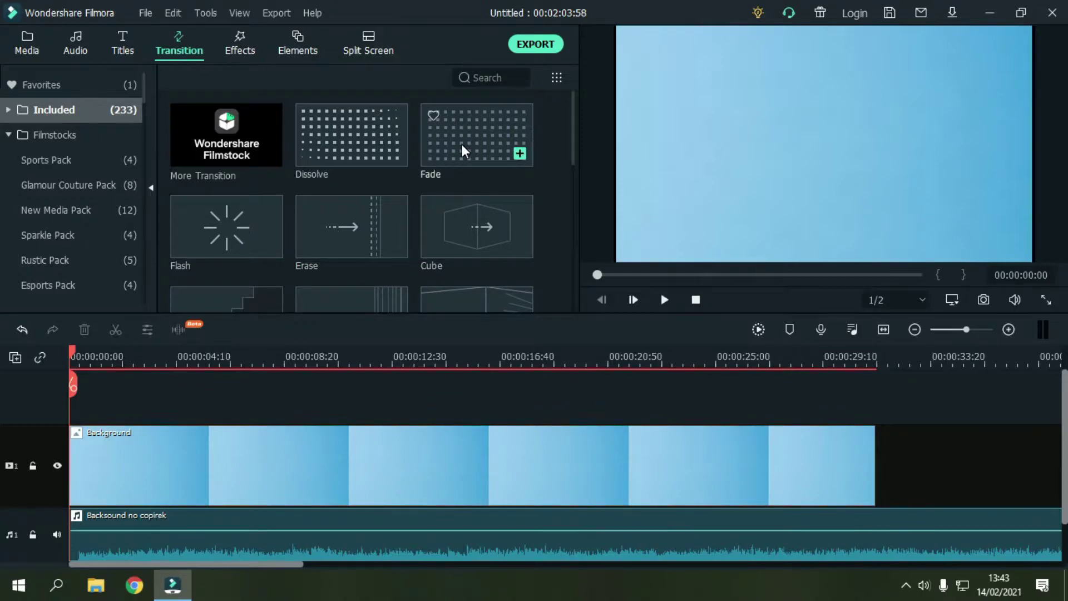
click(462, 145)
drag(462, 145, 73, 463)
Step: Set the Fade transition's duration to 1 second
click(271, 466)
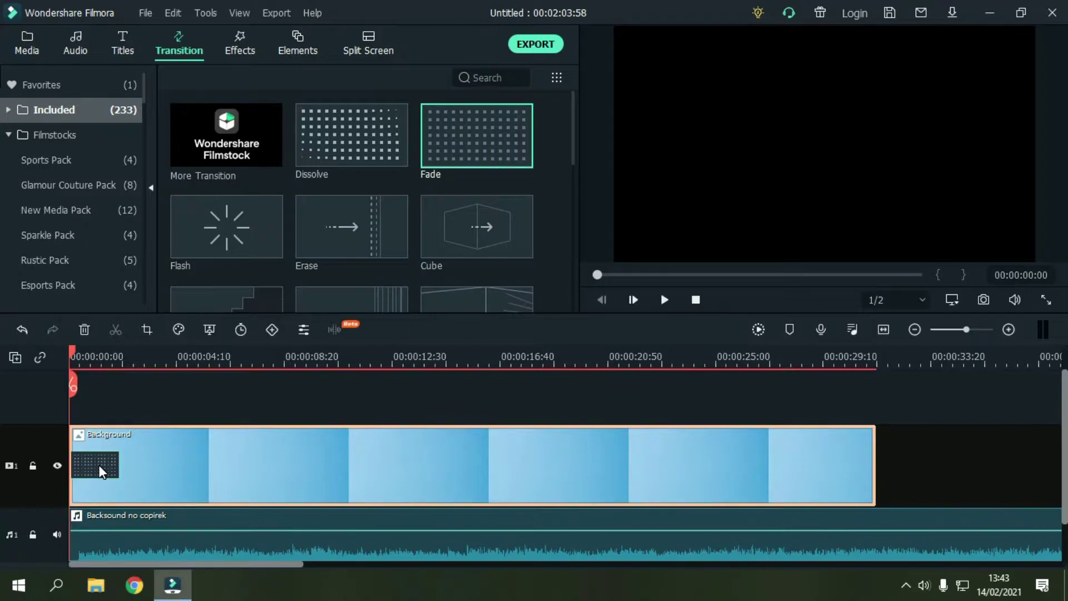
double_click(102, 472)
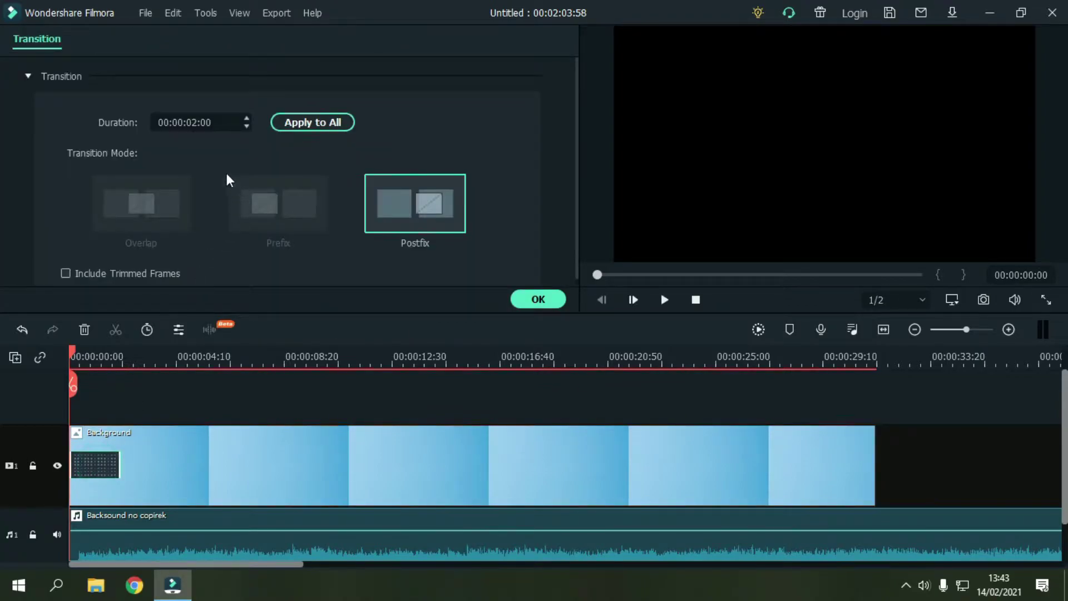
click(198, 122)
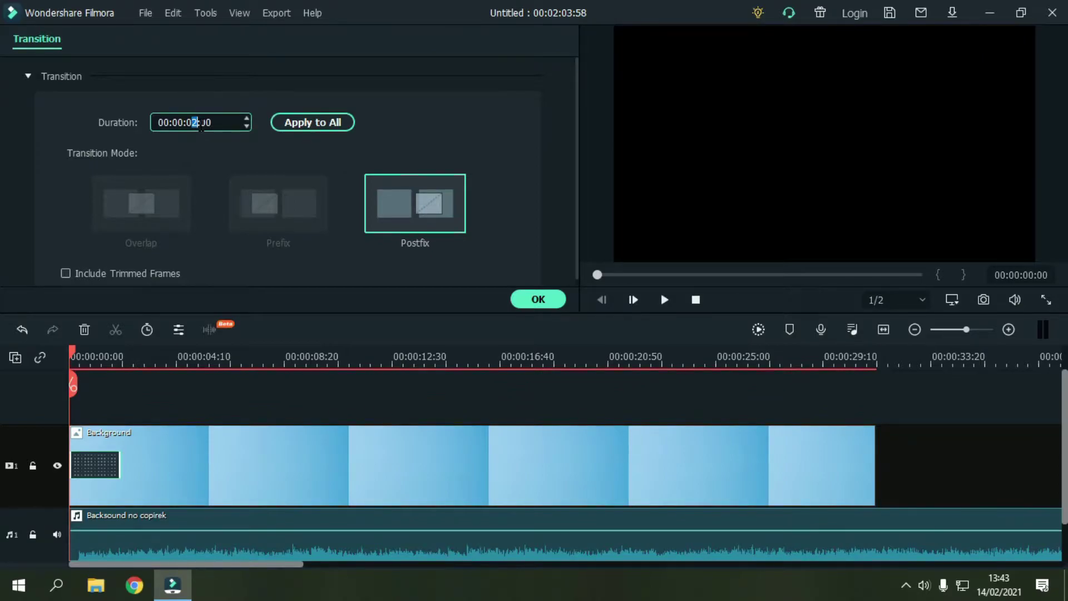
text(1)
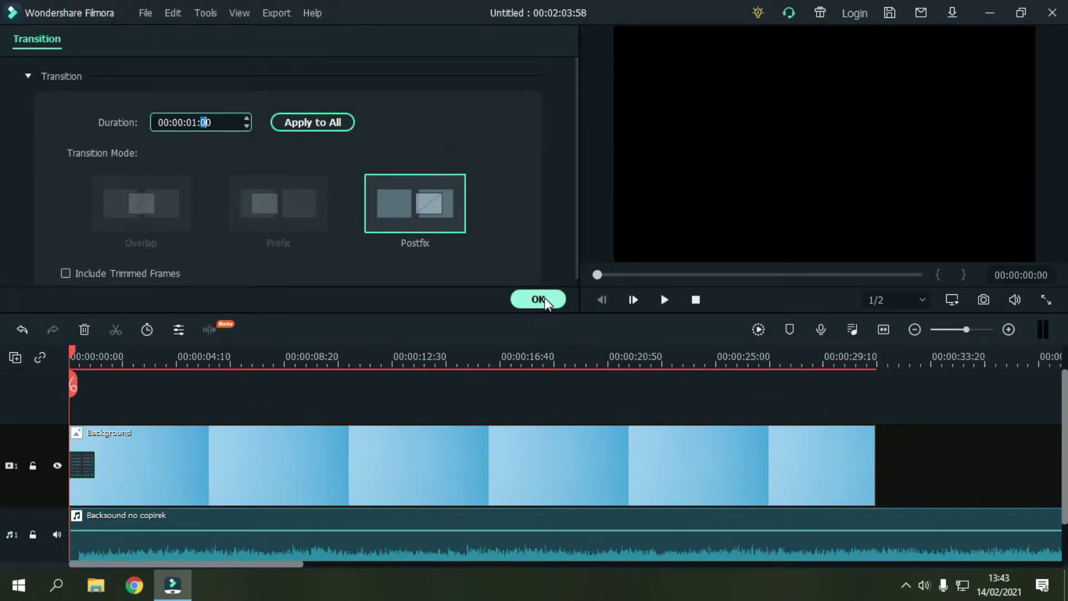
click(538, 300)
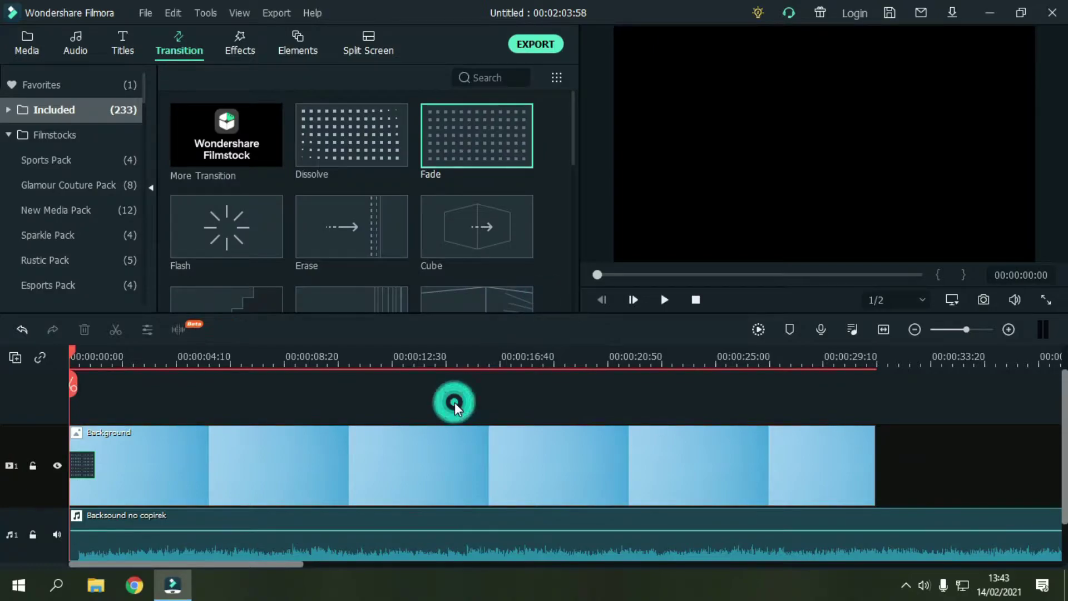
Step: Preview the video, stop it, and park the playhead about one second in, with Titles showing
click(664, 300)
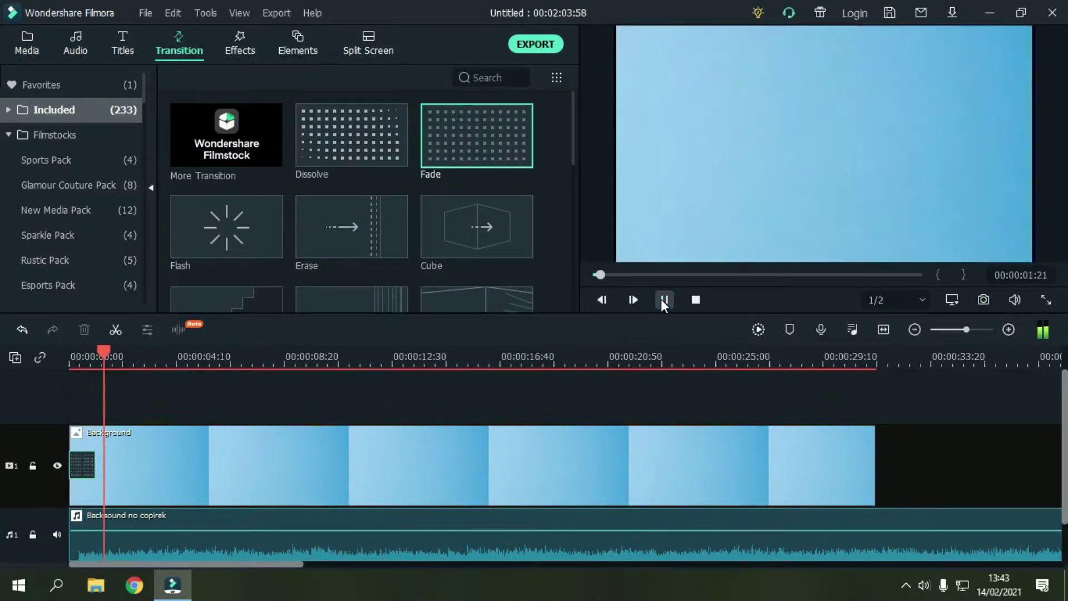
key(space)
drag(124, 350, 89, 358)
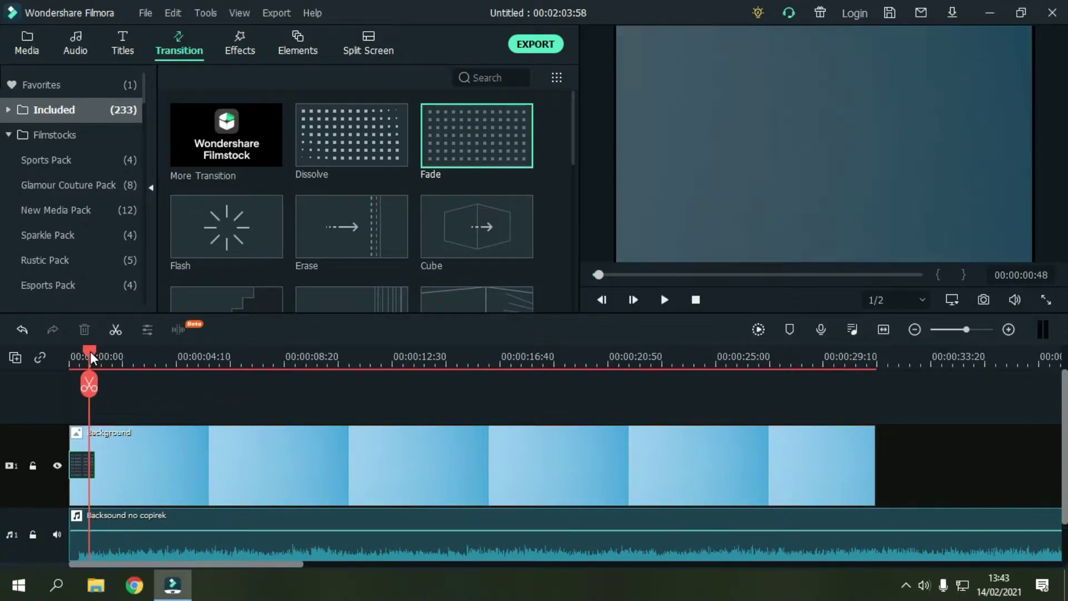
click(86, 463)
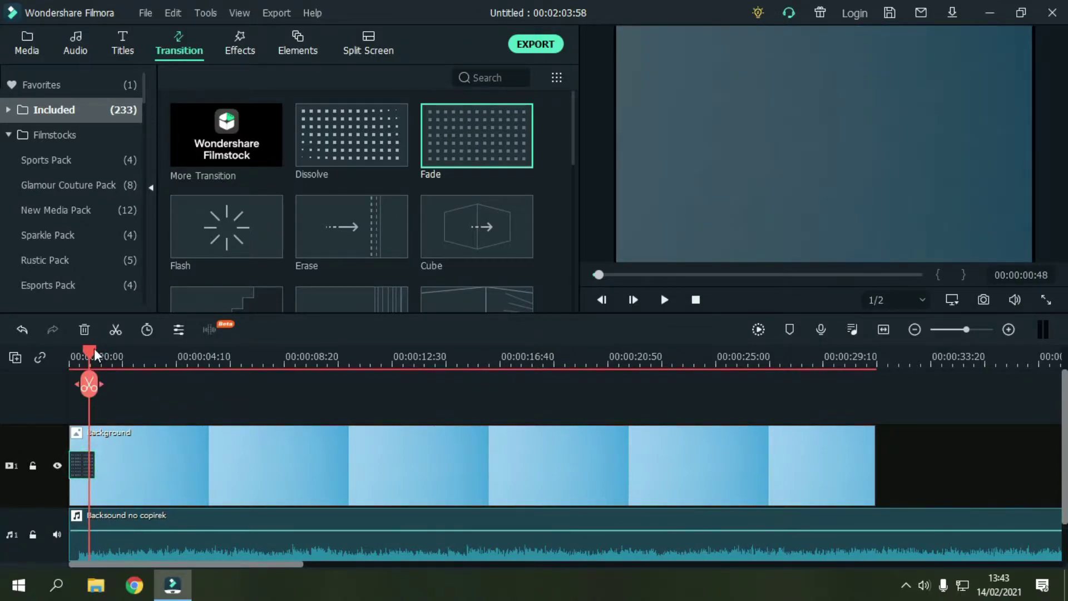
drag(89, 352, 100, 359)
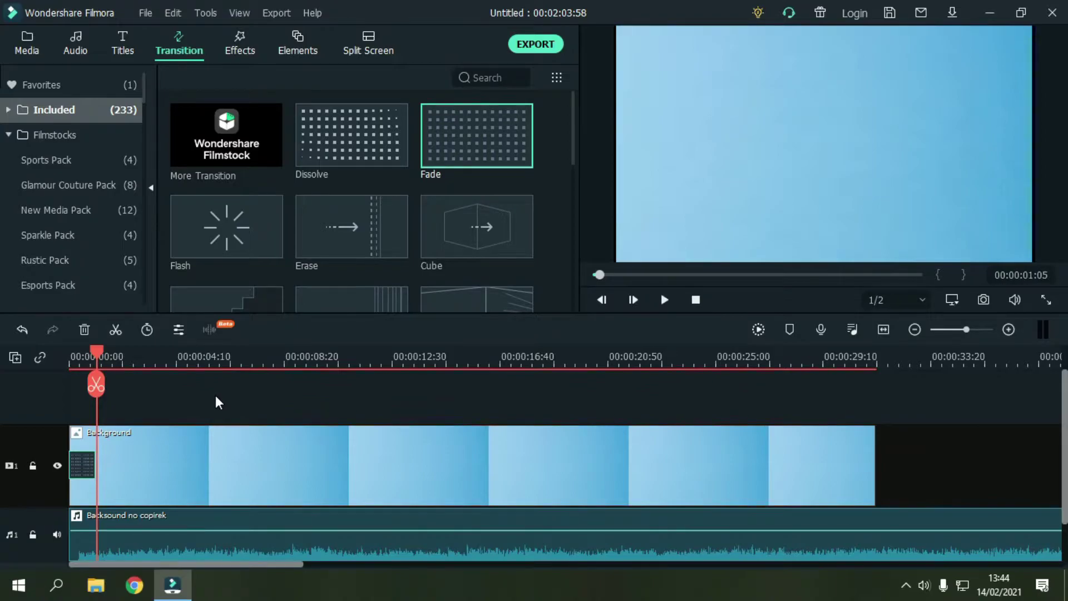
click(127, 46)
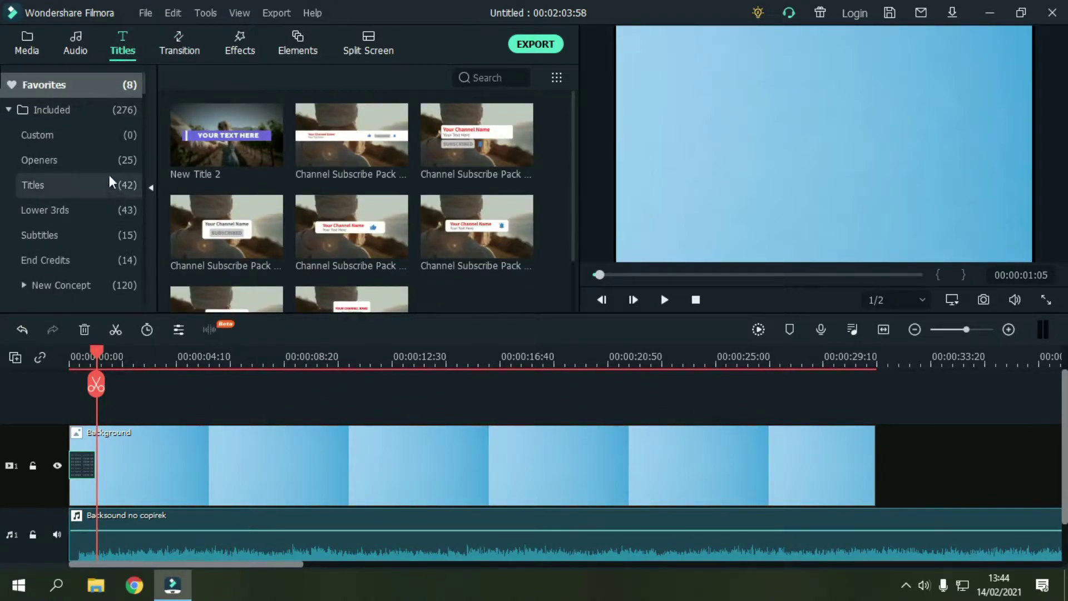
Step: Place Default Title from Included > Titles on the empty top track at the playhead and open its settings
click(98, 110)
click(95, 136)
click(71, 109)
click(50, 158)
click(58, 189)
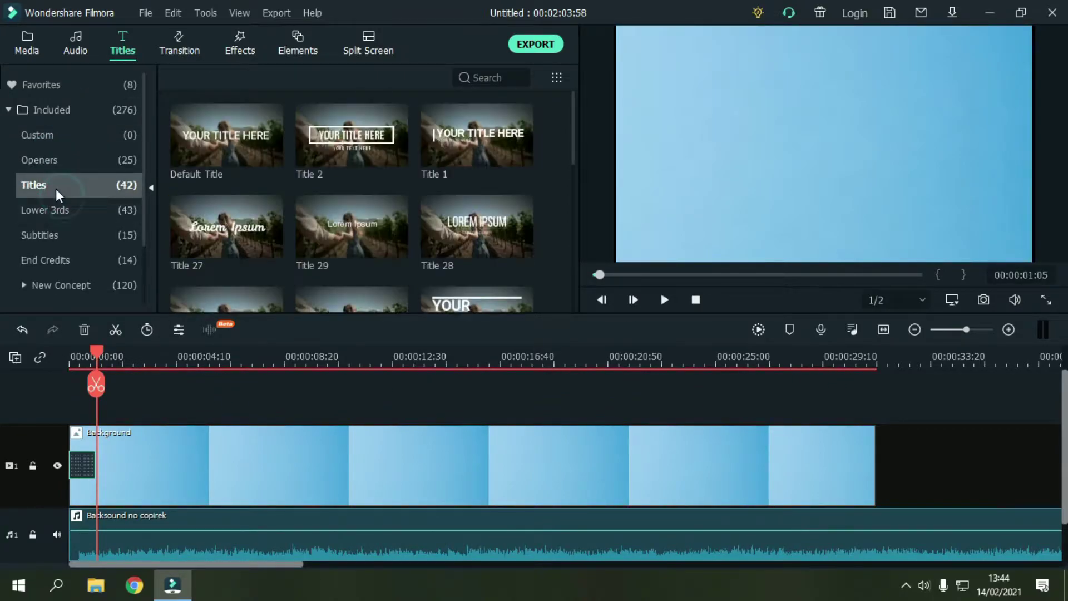
mouse_move(201, 140)
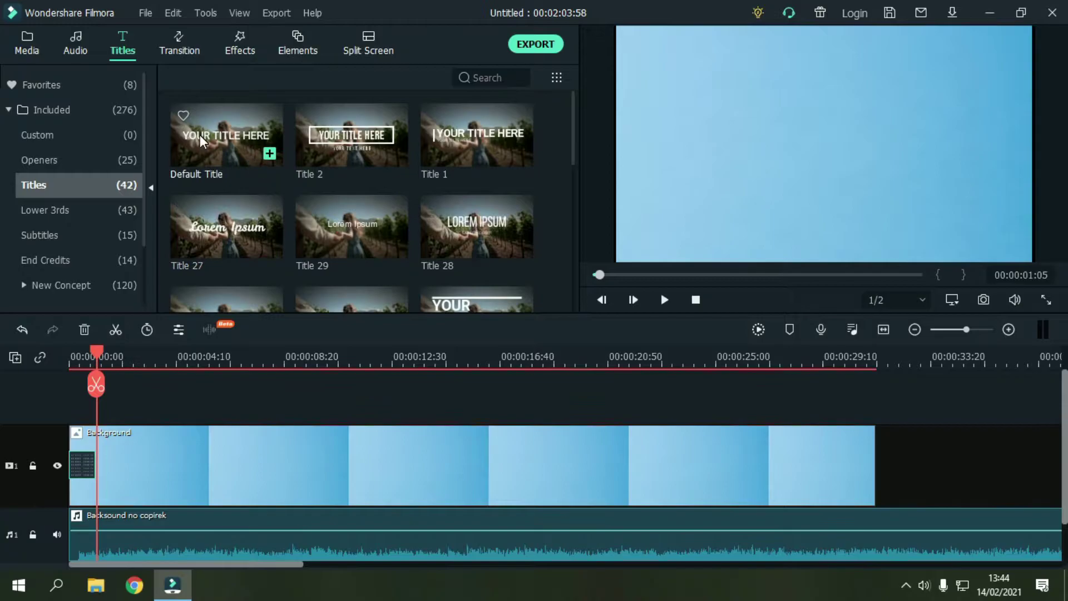
drag(202, 141, 98, 397)
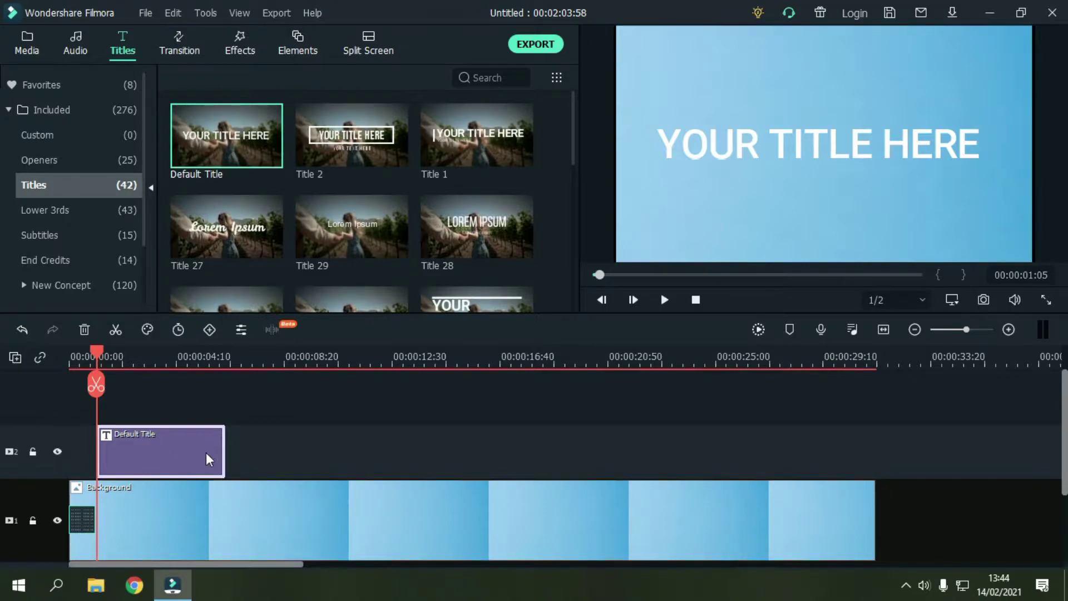
double_click(171, 448)
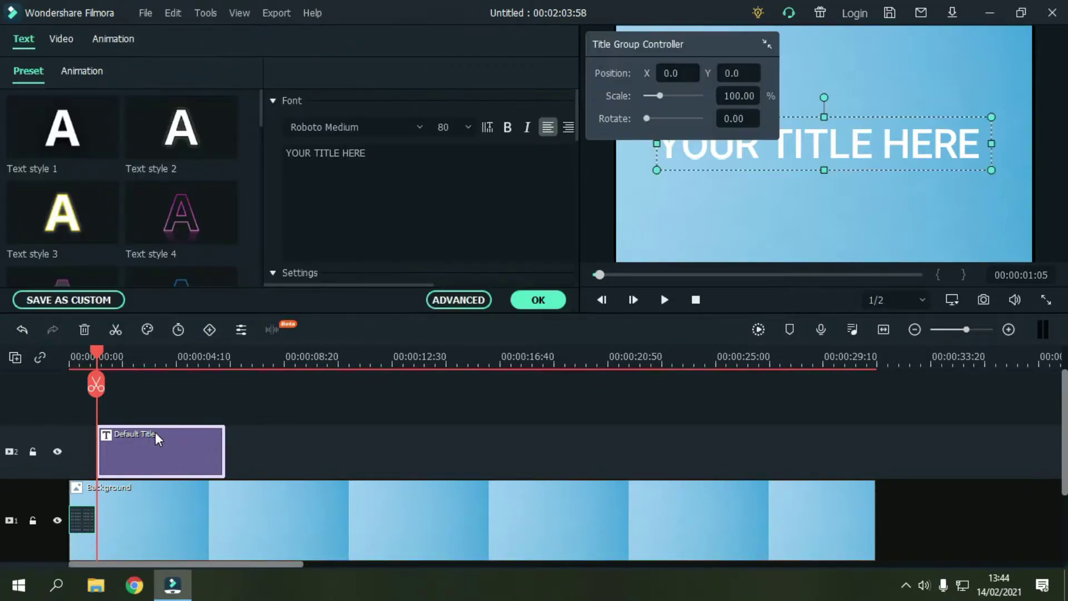
Step: In the advanced editor, replace the placeholder text with 'digital invitation'
click(457, 305)
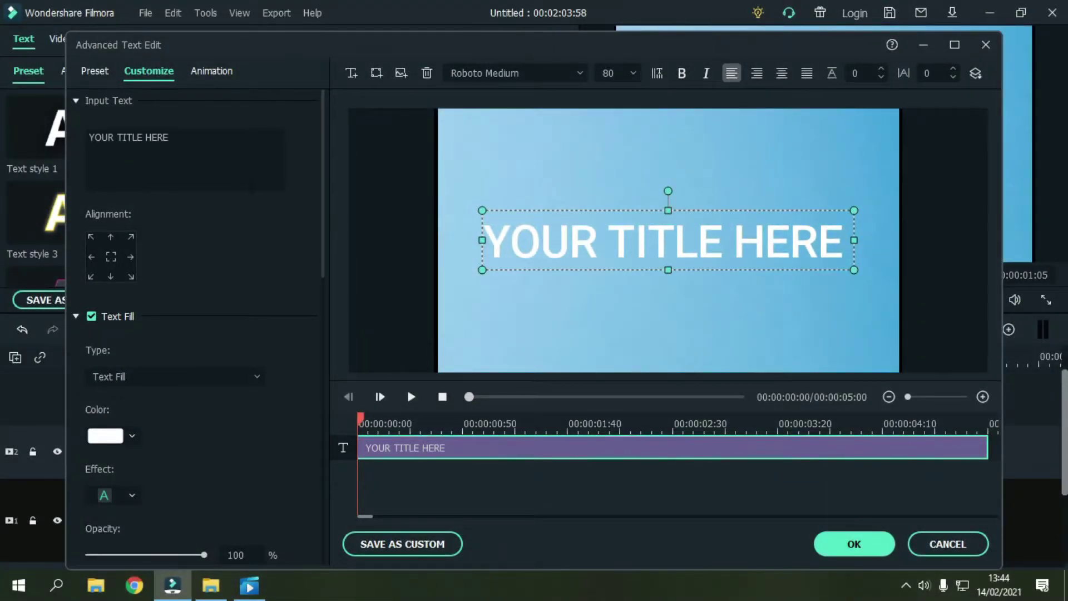
click(209, 139)
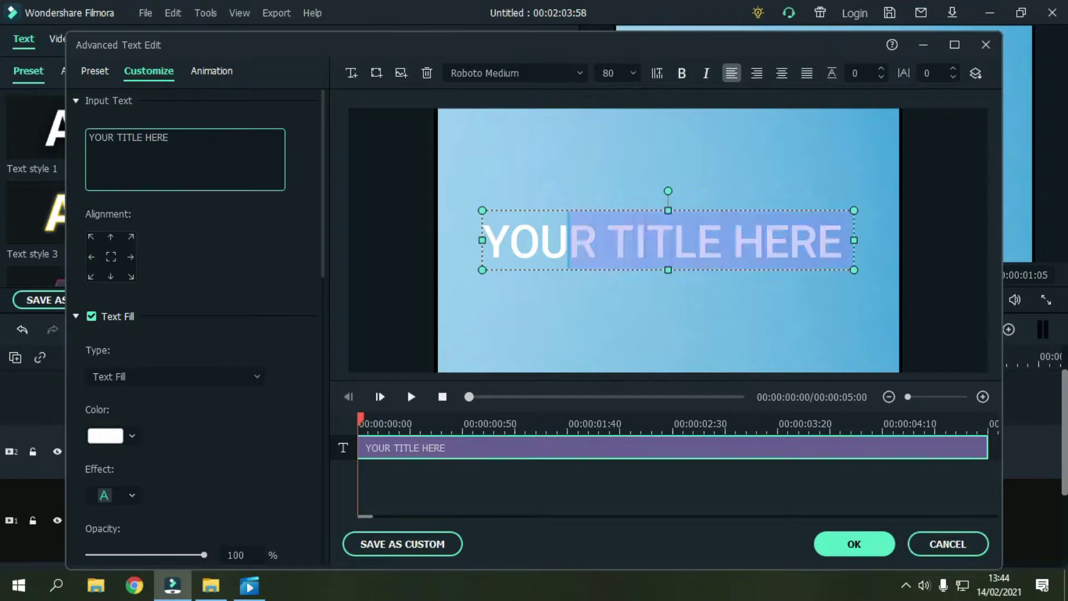
drag(172, 138, 84, 137)
key(BackSpace)
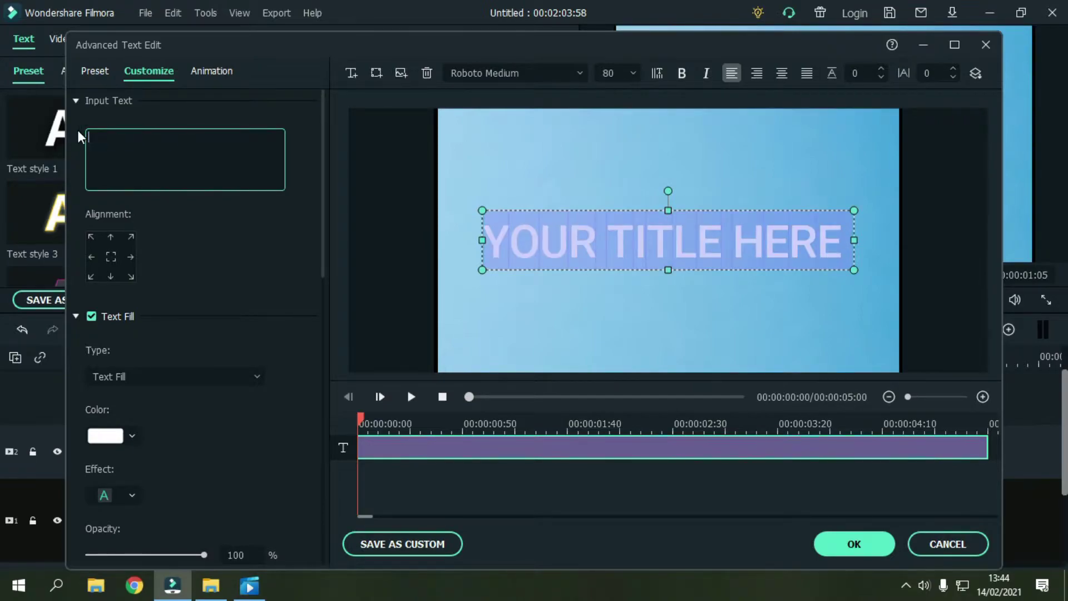
text(digital invitation)
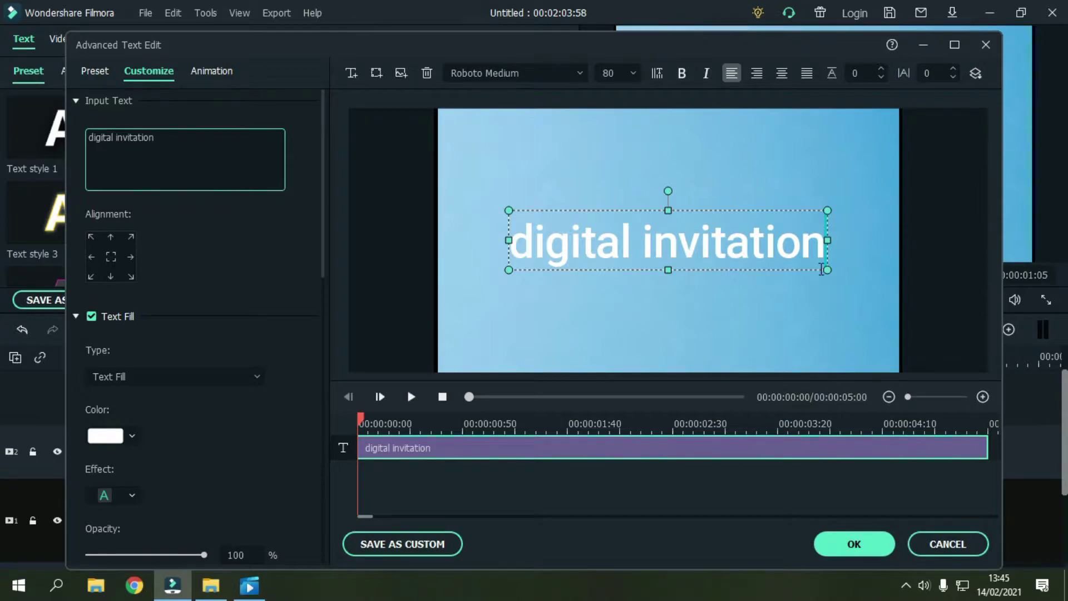
Step: Enlarge the title text box and centre 'digital invitation' on the blue background
drag(822, 270, 844, 273)
mouse_move(713, 255)
mouse_down()
mouse_move(744, 253)
mouse_move(706, 254)
mouse_up()
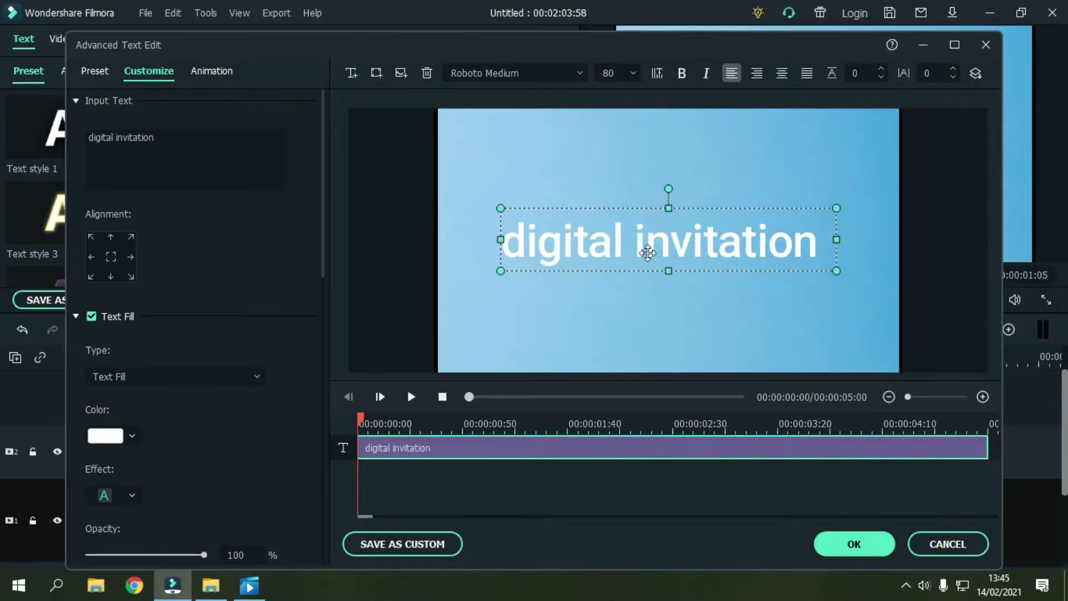
click(601, 321)
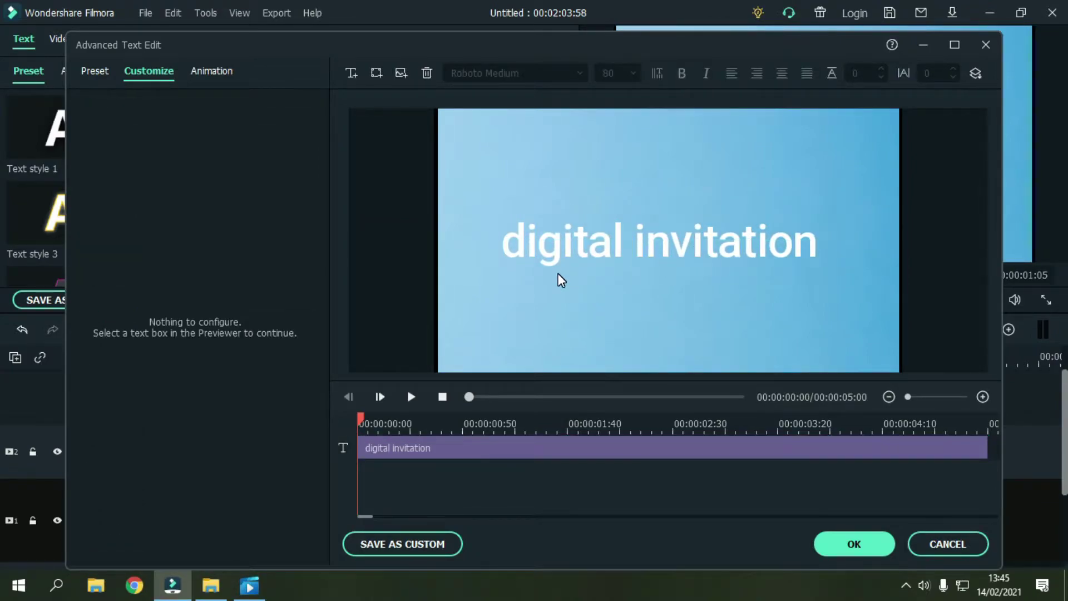
click(564, 247)
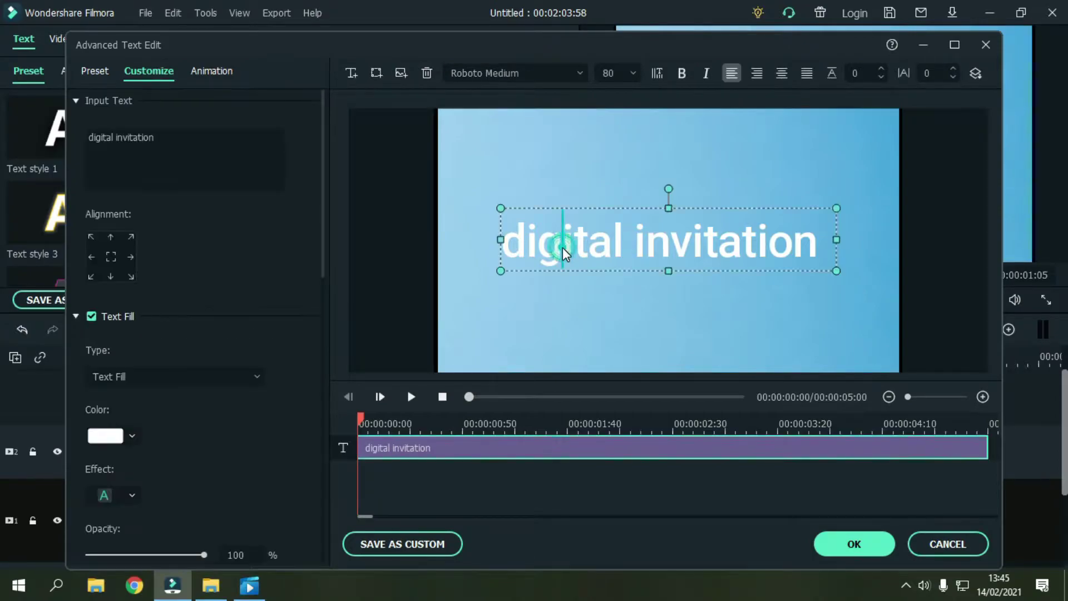
drag(671, 260, 820, 239)
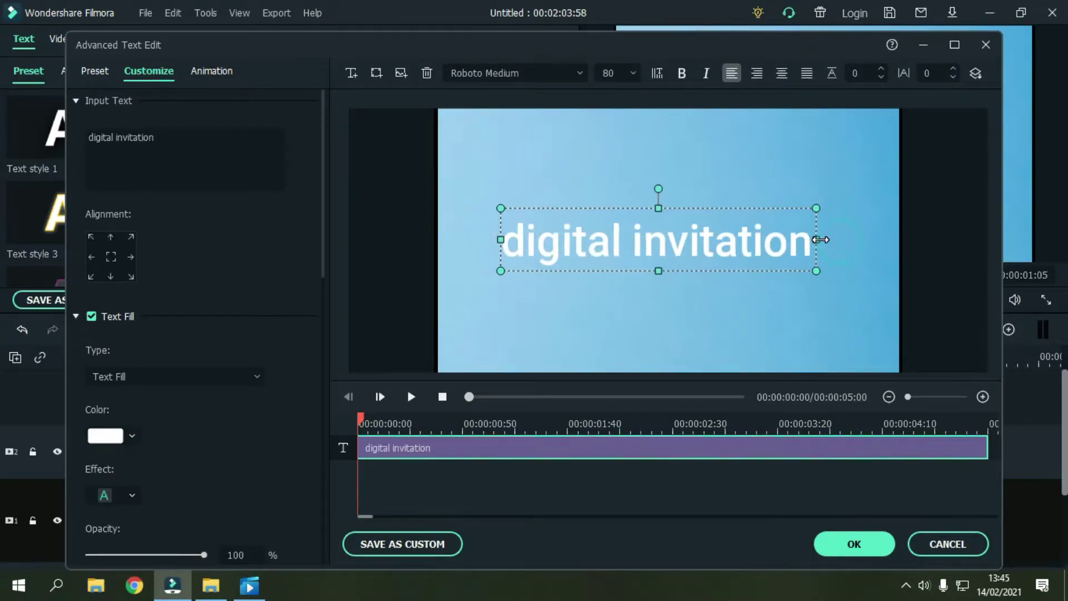
drag(667, 241, 676, 240)
click(729, 309)
click(683, 238)
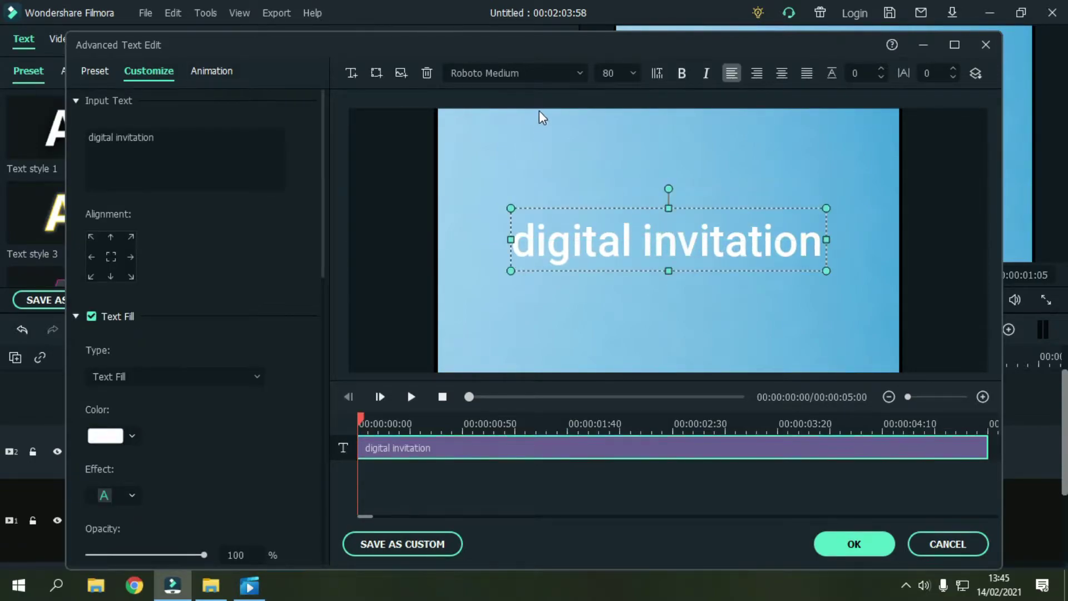
click(539, 67)
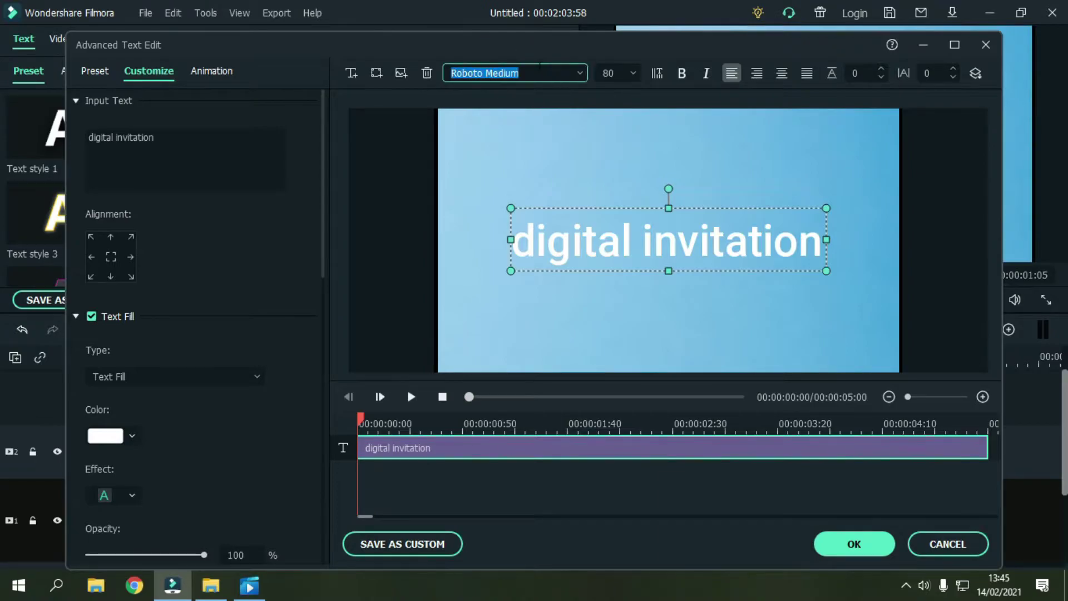
Step: Change the title's font from Roboto Medium to Almond Cream and its colour to black
key(BackSpace)
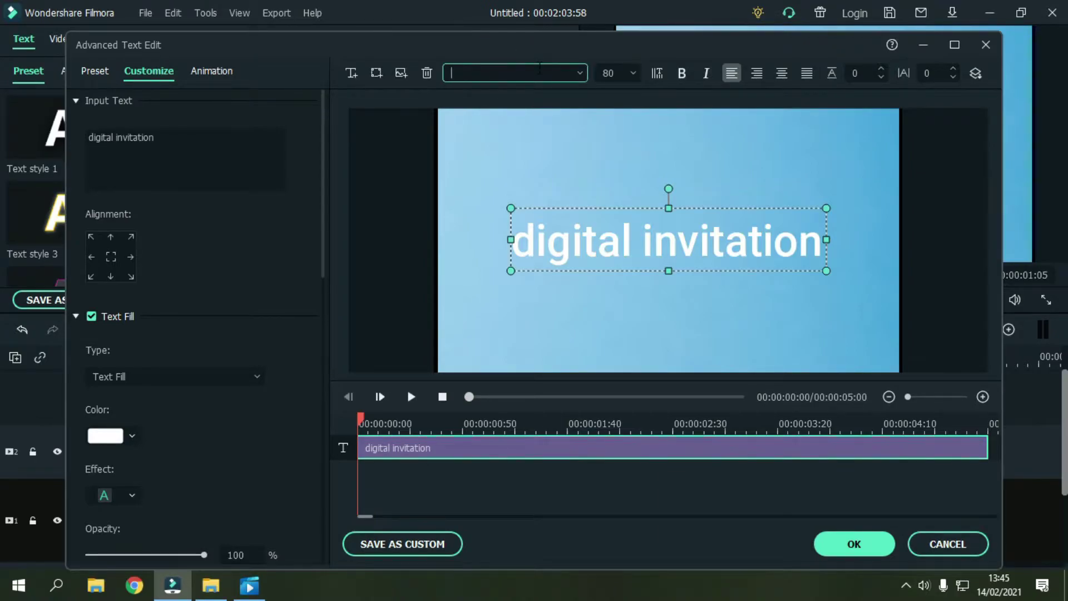
text(A)
text(A)
text(lm)
text(ond Cream)
key(Return)
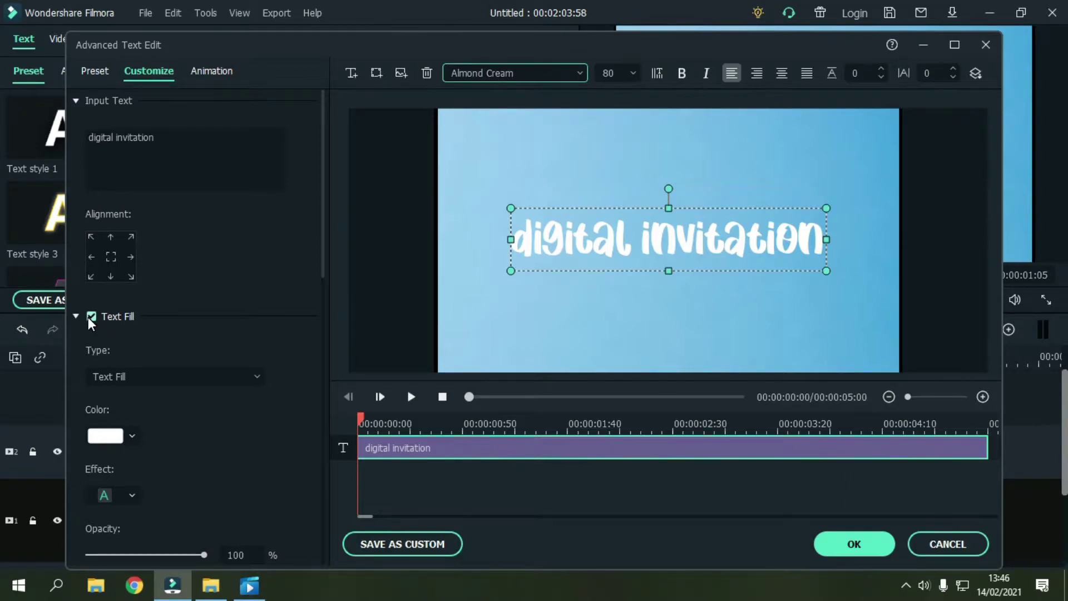
click(131, 435)
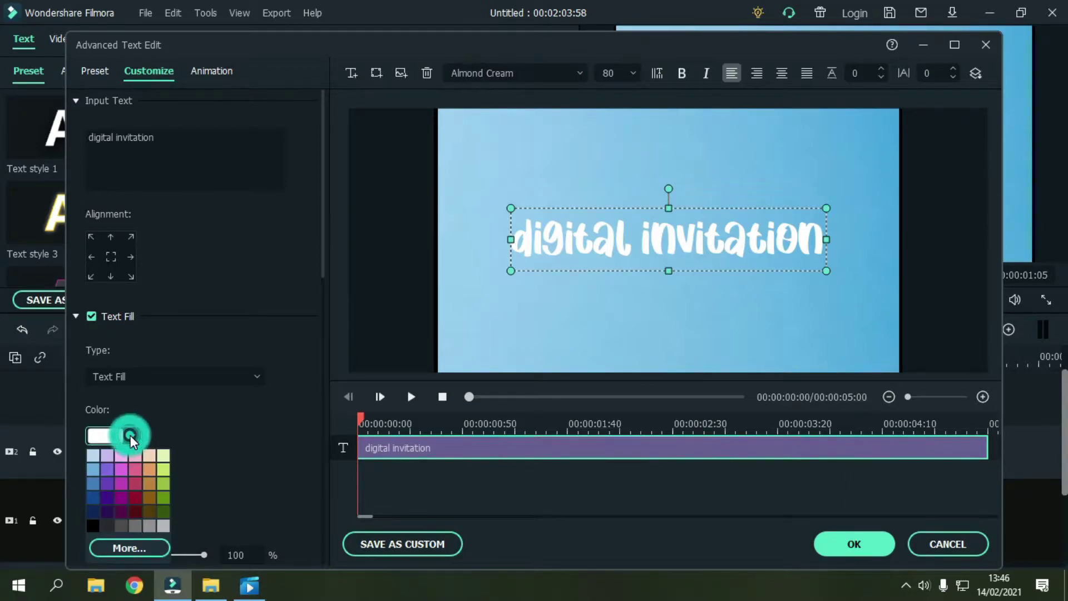
click(92, 525)
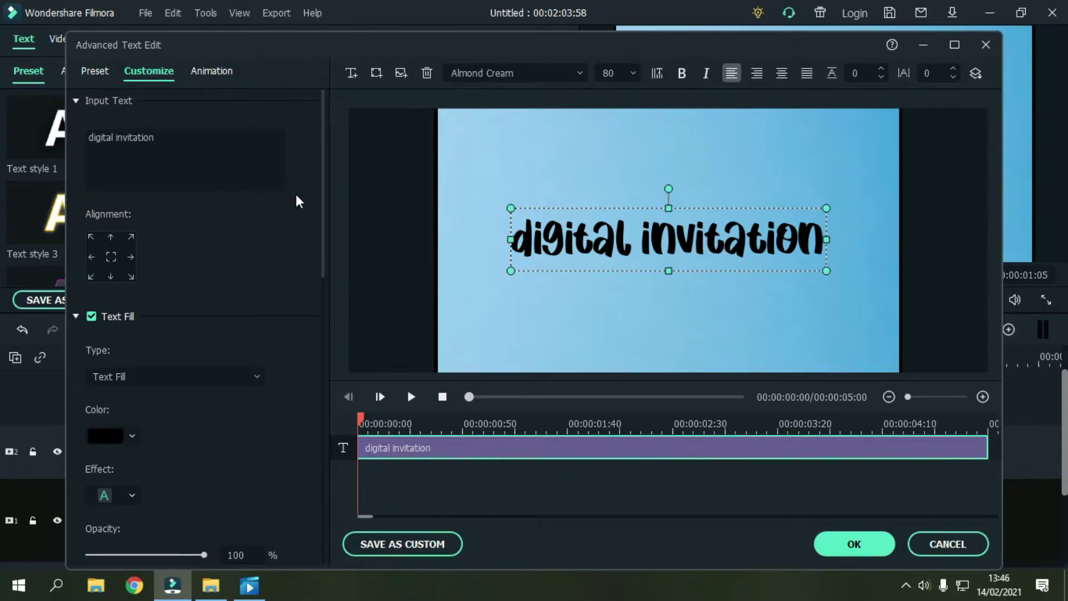
Step: Apply the Up Dir Insert animation and shorten its entrance and closing segments on the title clip
click(209, 69)
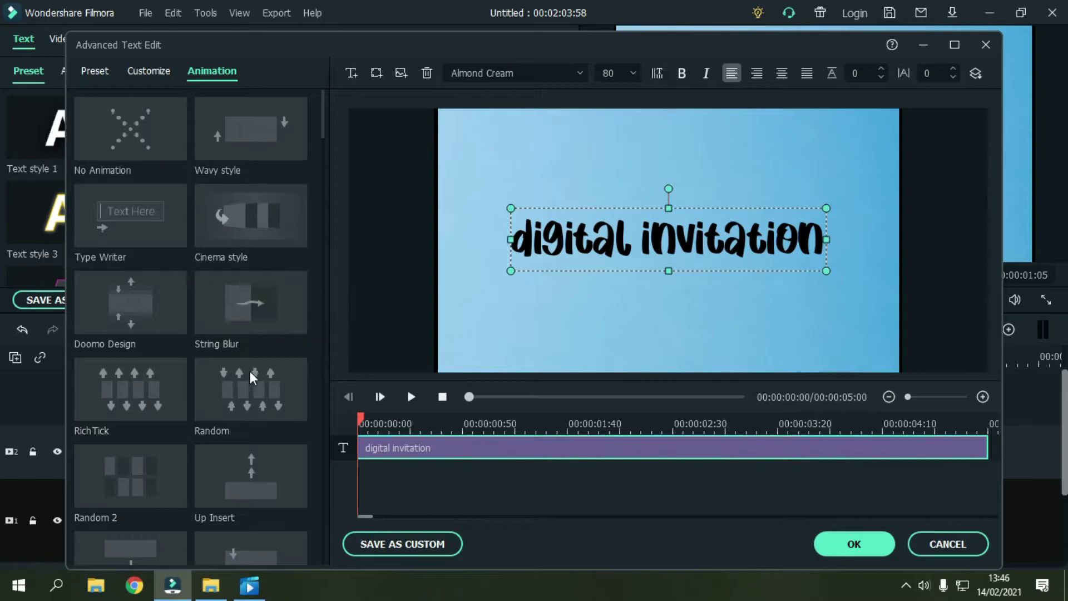
scroll(248, 367, down, 3)
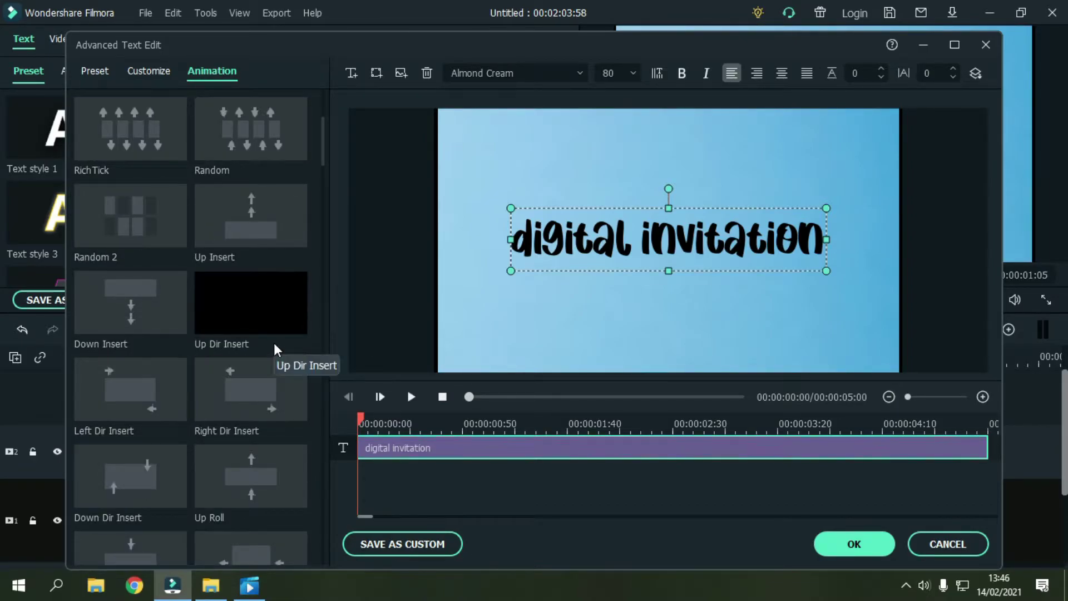
double_click(282, 313)
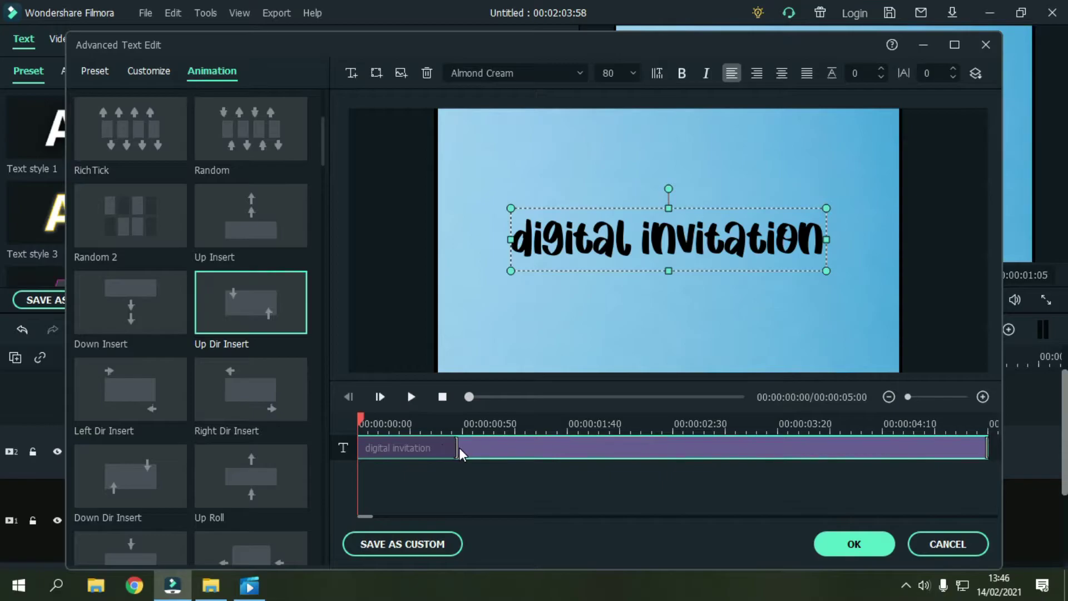
drag(454, 447, 436, 429)
drag(497, 441, 953, 482)
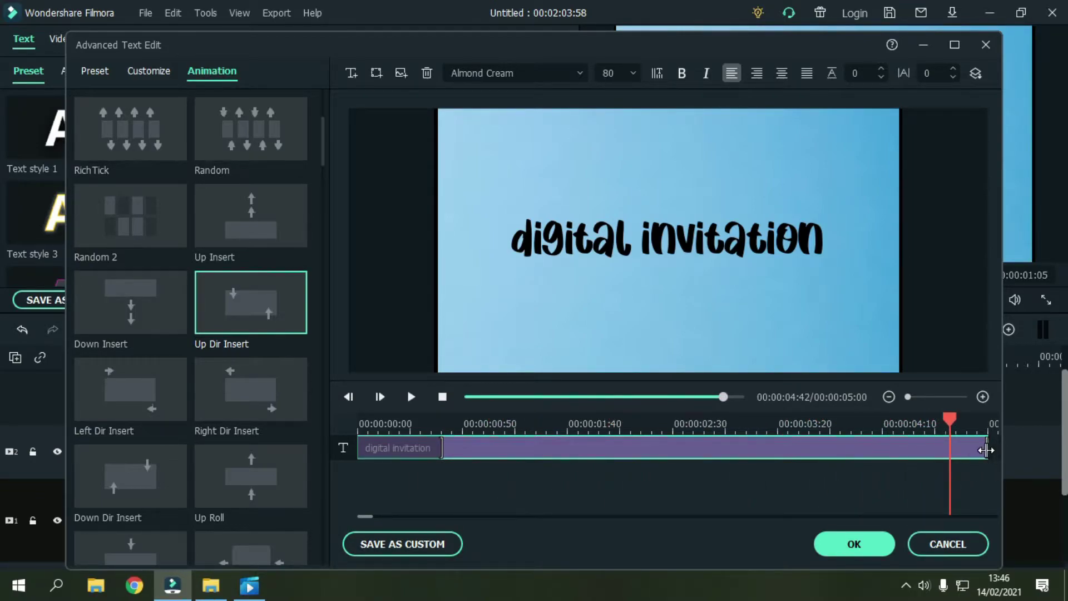
drag(988, 450, 361, 420)
click(791, 507)
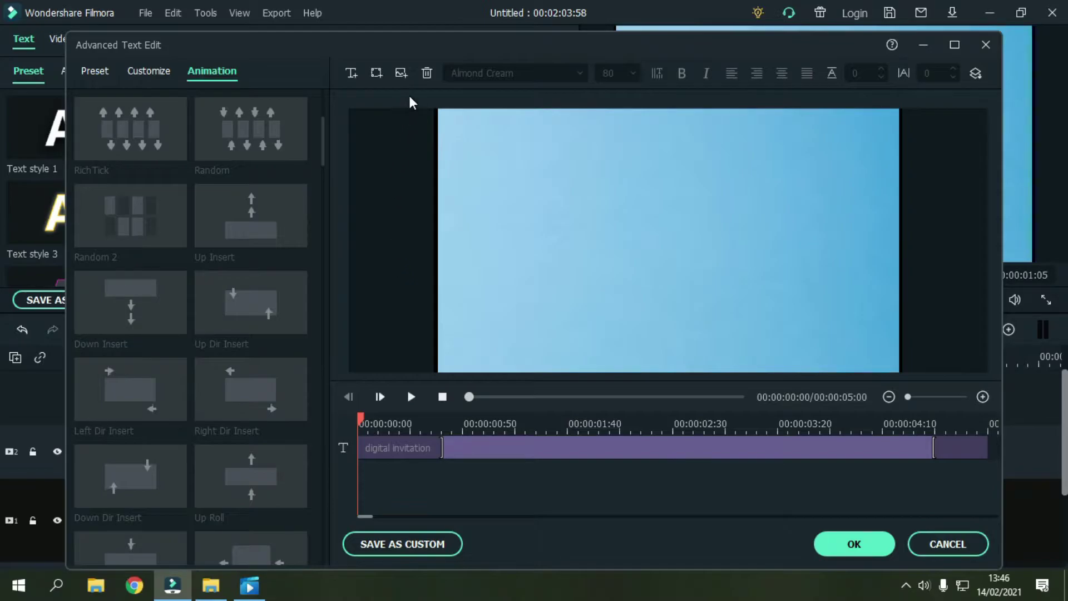
Step: Insert Bingkai 2 from Documents > Undangan digital as an image layer framing the title
click(402, 72)
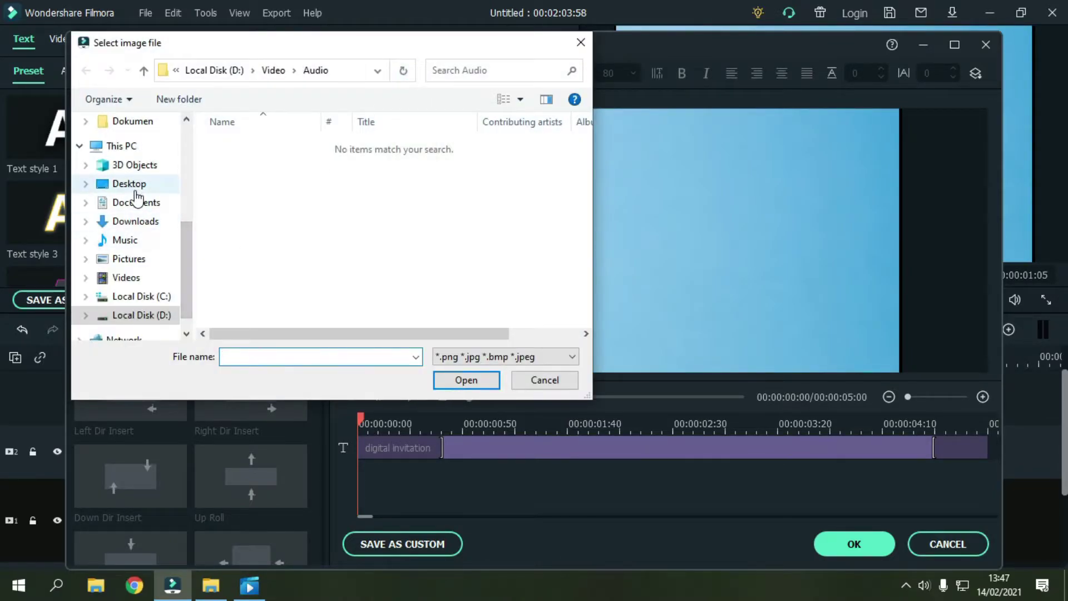
click(143, 203)
scroll(312, 245, down, 3)
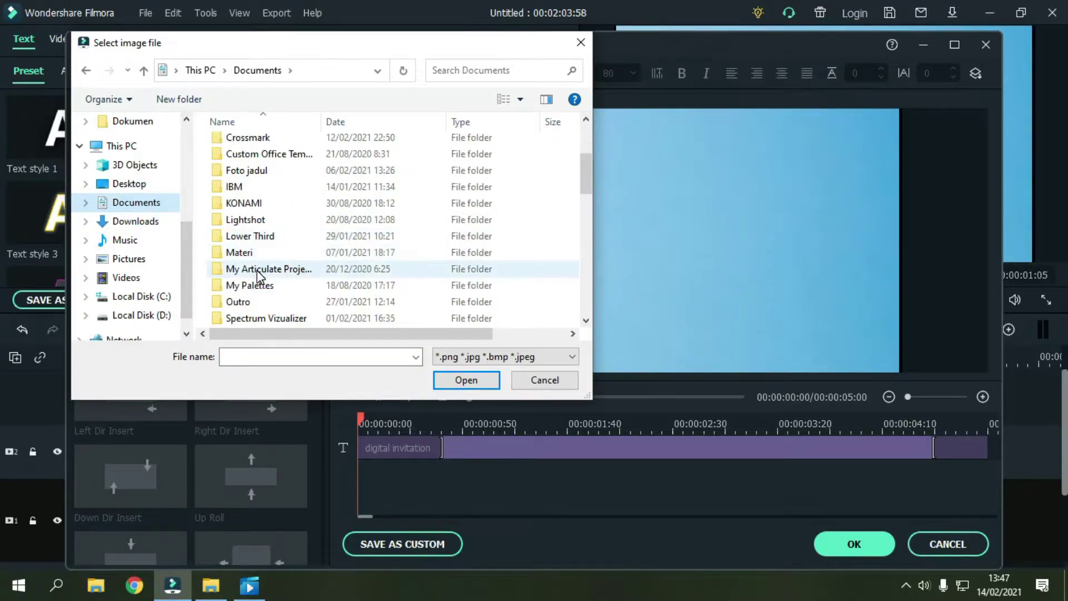
scroll(250, 271, down, 3)
click(253, 220)
scroll(273, 262, up, 2)
scroll(272, 261, down, 1)
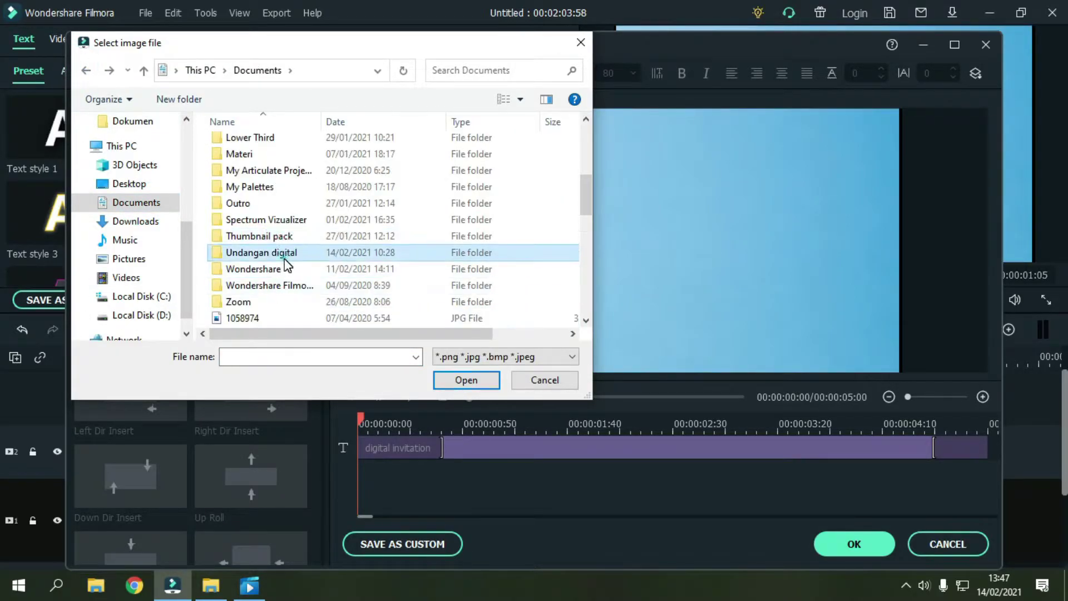
double_click(262, 254)
click(346, 169)
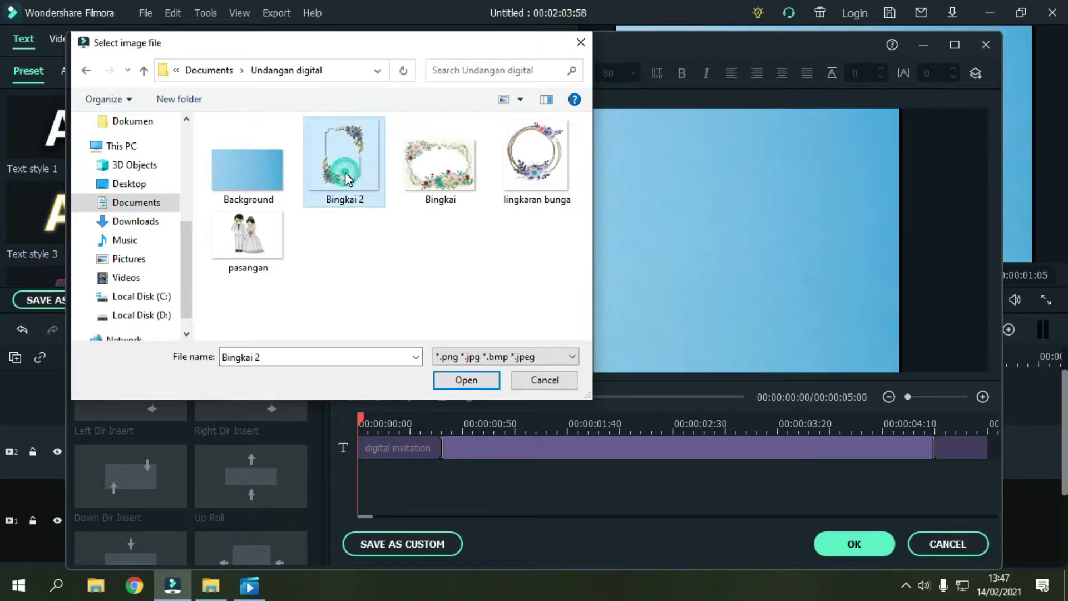
click(476, 384)
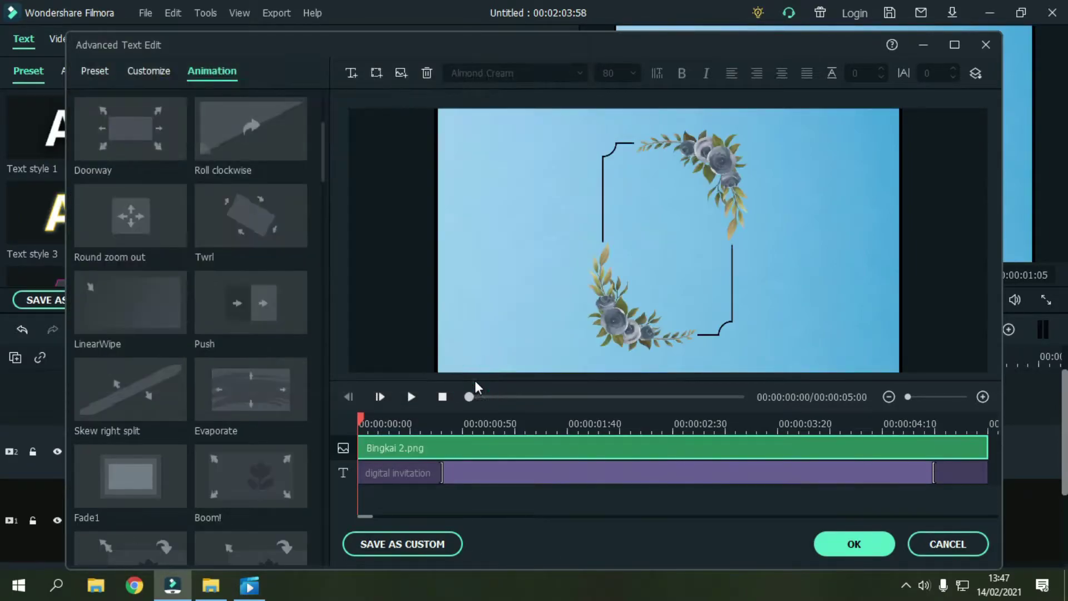
Step: Scrub to the title and rotate the Bingkai 2 floral frame to 90 degrees
drag(360, 416, 448, 445)
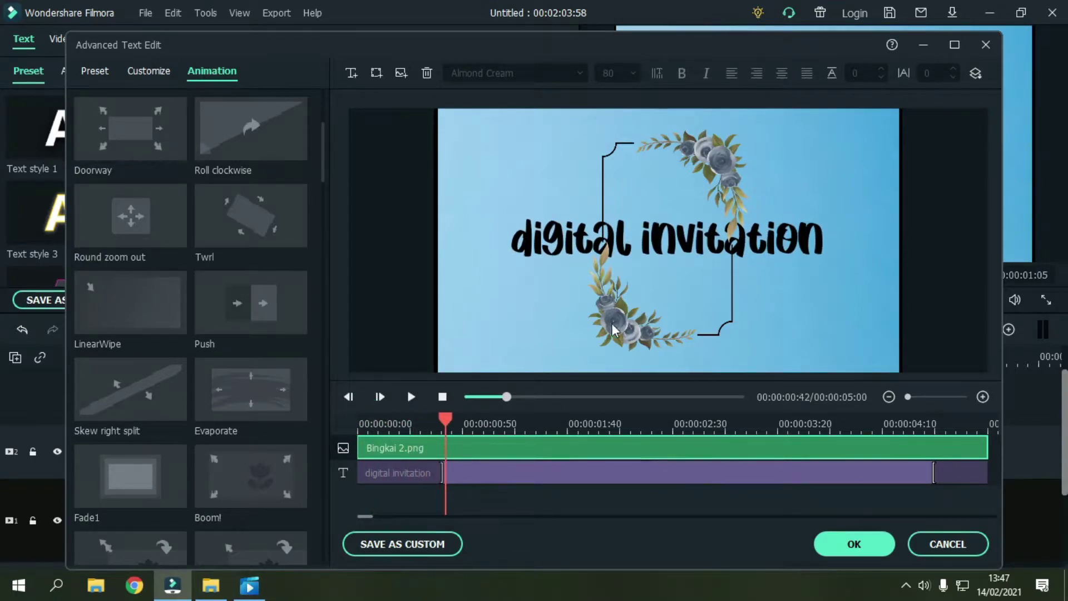
click(675, 313)
drag(663, 310, 677, 355)
drag(684, 128, 542, 274)
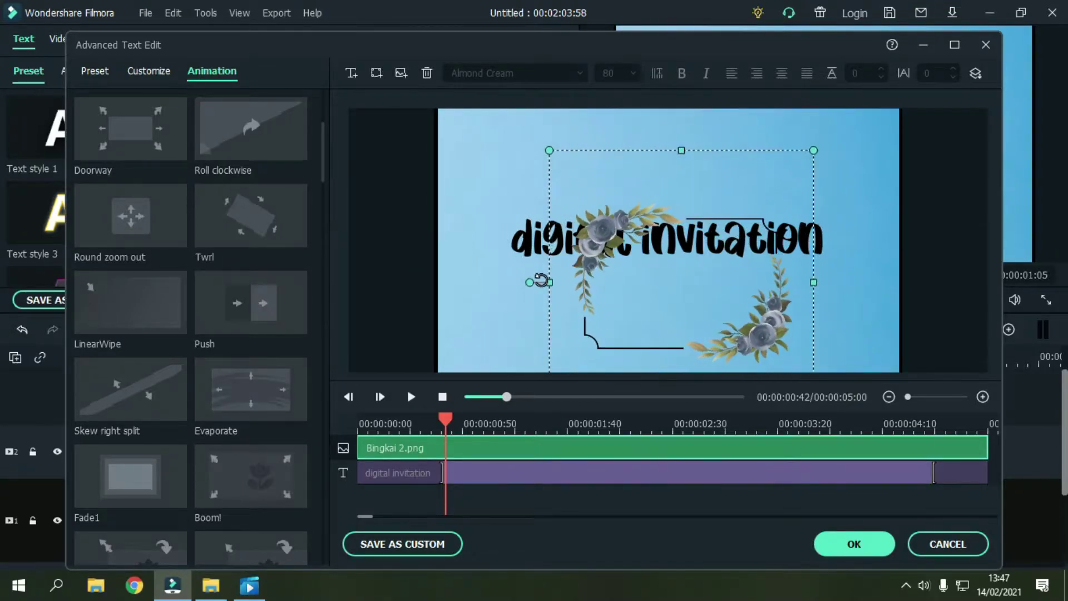
drag(632, 306, 796, 363)
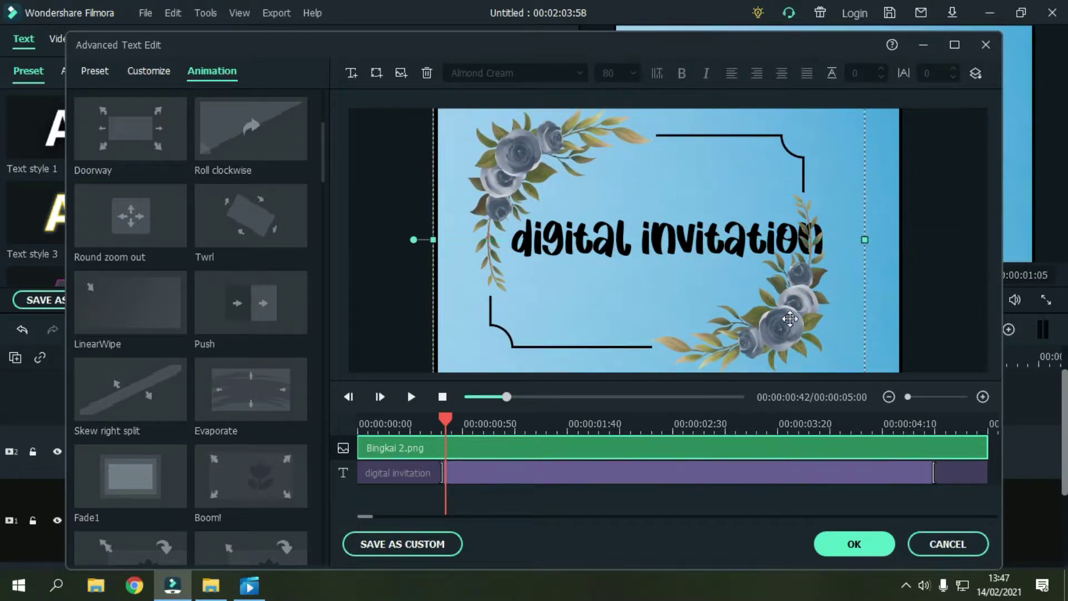
Step: Nudge the frame until its corners enclose the digital invitation text, then rewind the preview
drag(794, 327, 788, 280)
click(804, 329)
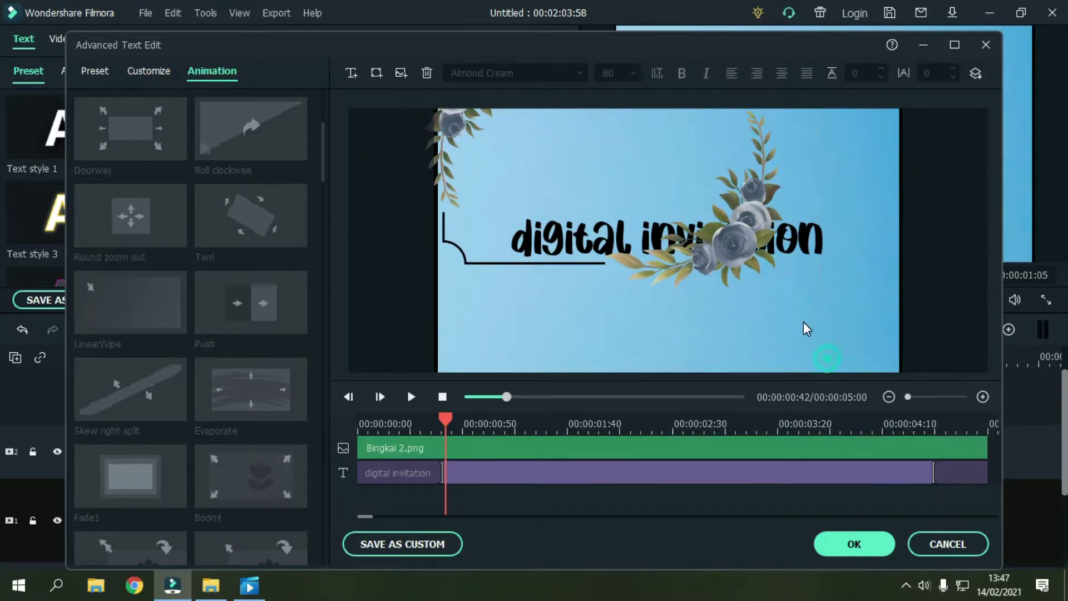
click(531, 471)
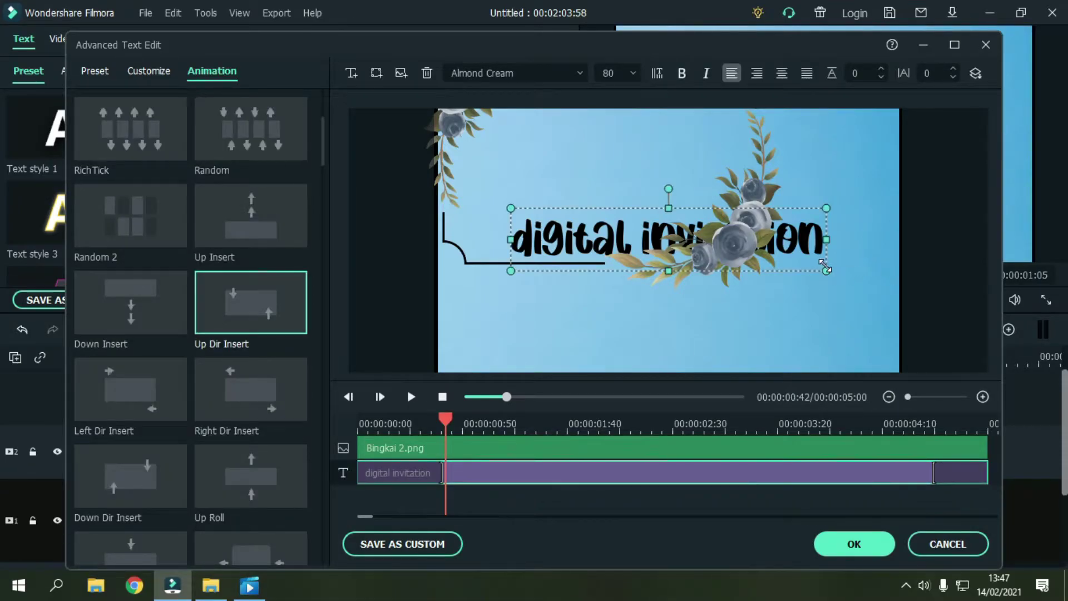
drag(818, 317, 837, 326)
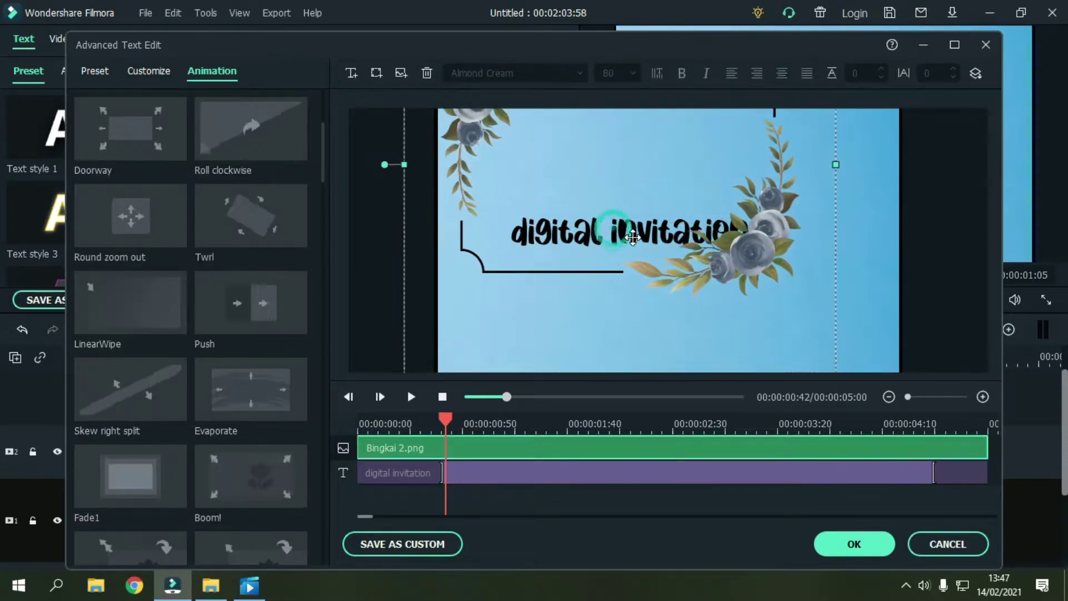
key(ctrl+z)
click(708, 256)
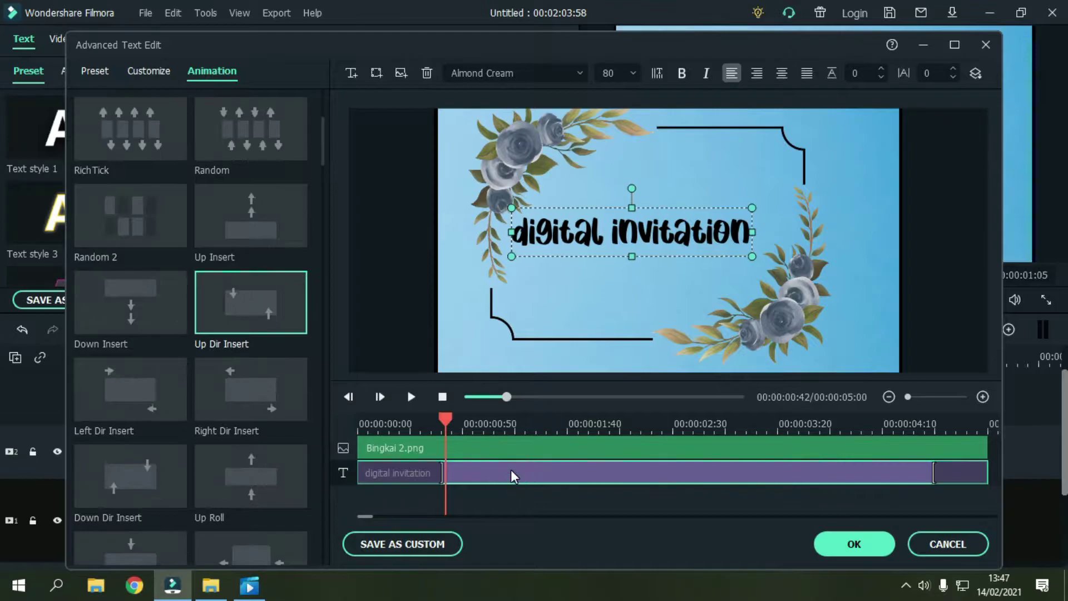
drag(783, 313, 795, 340)
click(649, 470)
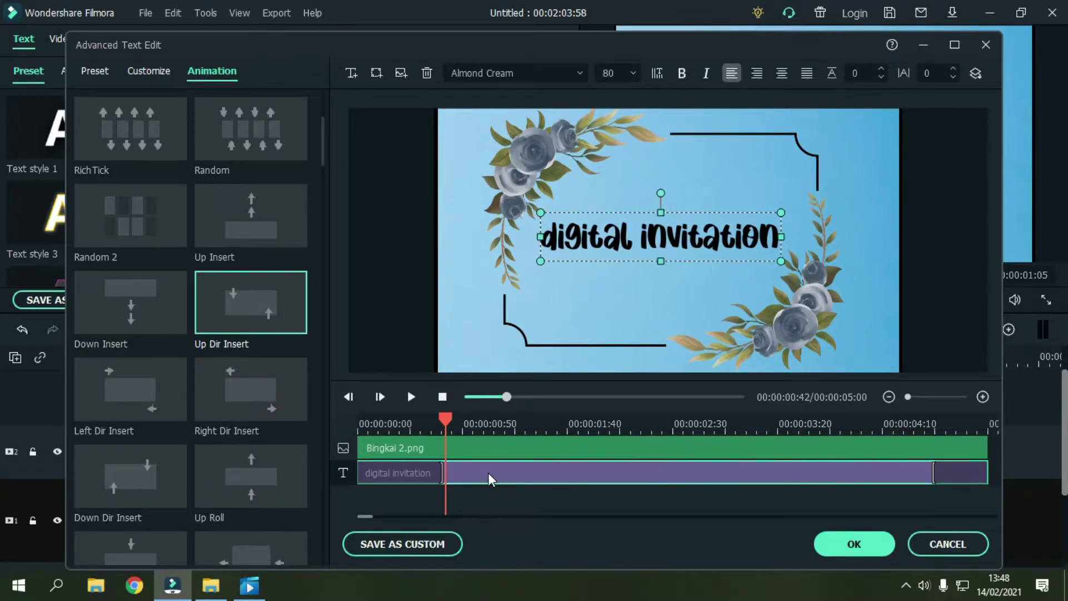
drag(387, 425, 361, 426)
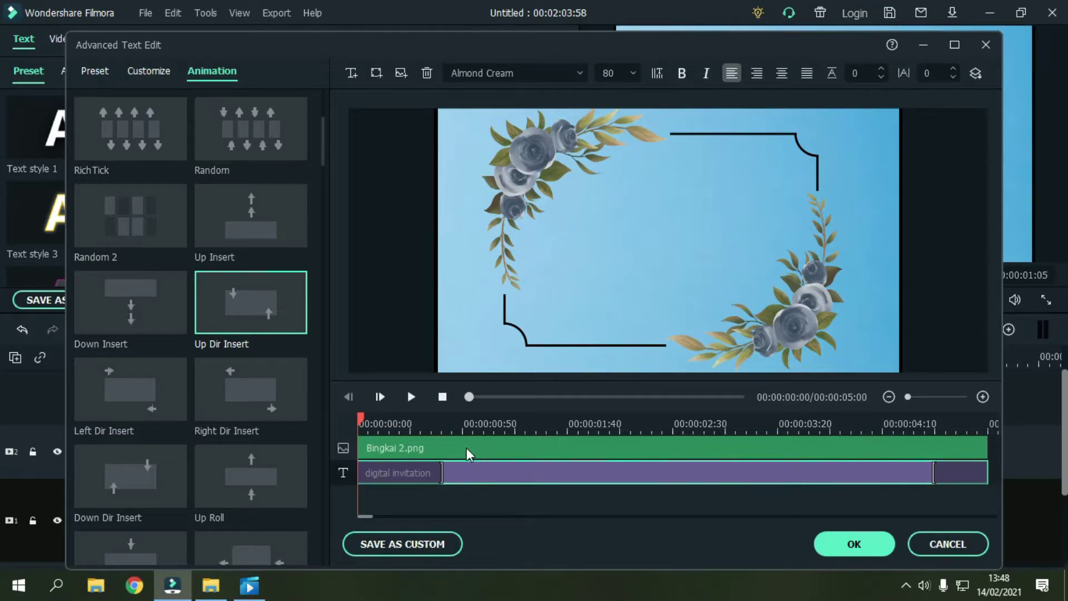
Step: Apply the Evaporate animation to the Bingkai 2 frame image
click(489, 451)
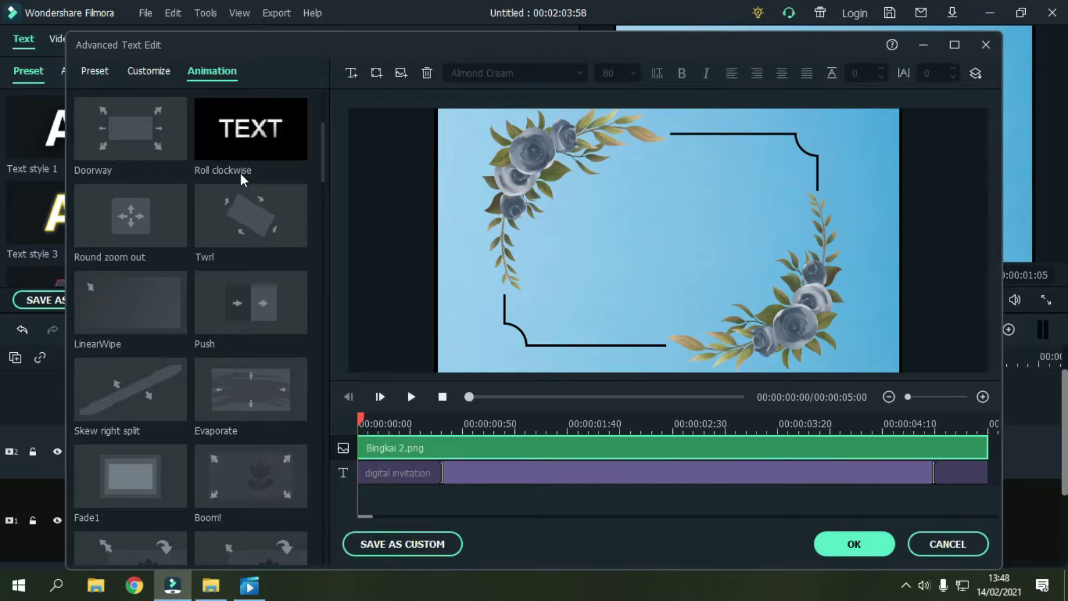
scroll(242, 245, up, 3)
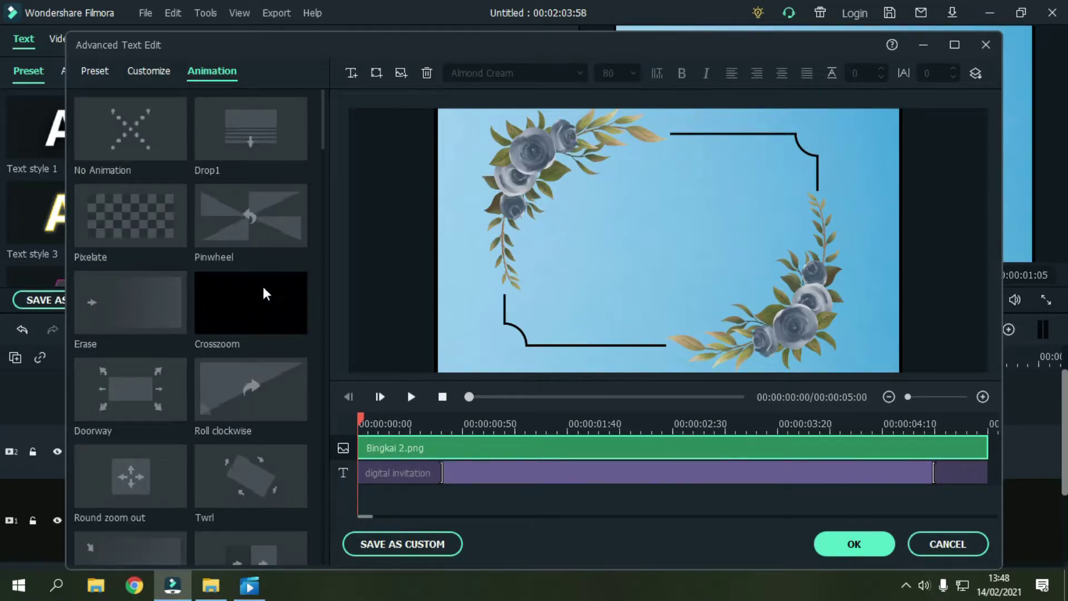
scroll(279, 329, down, 5)
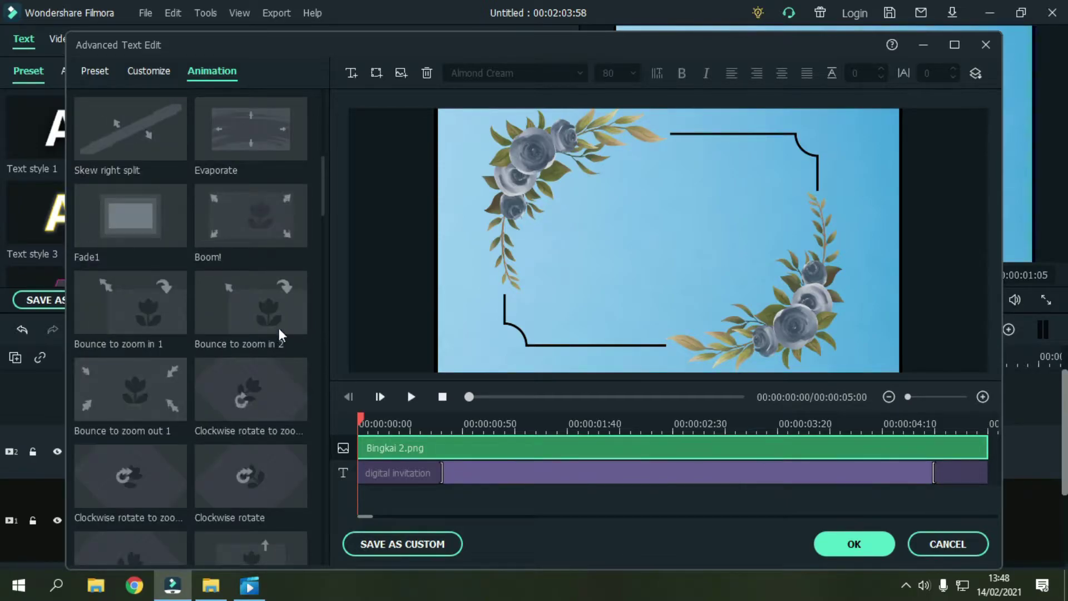
double_click(258, 145)
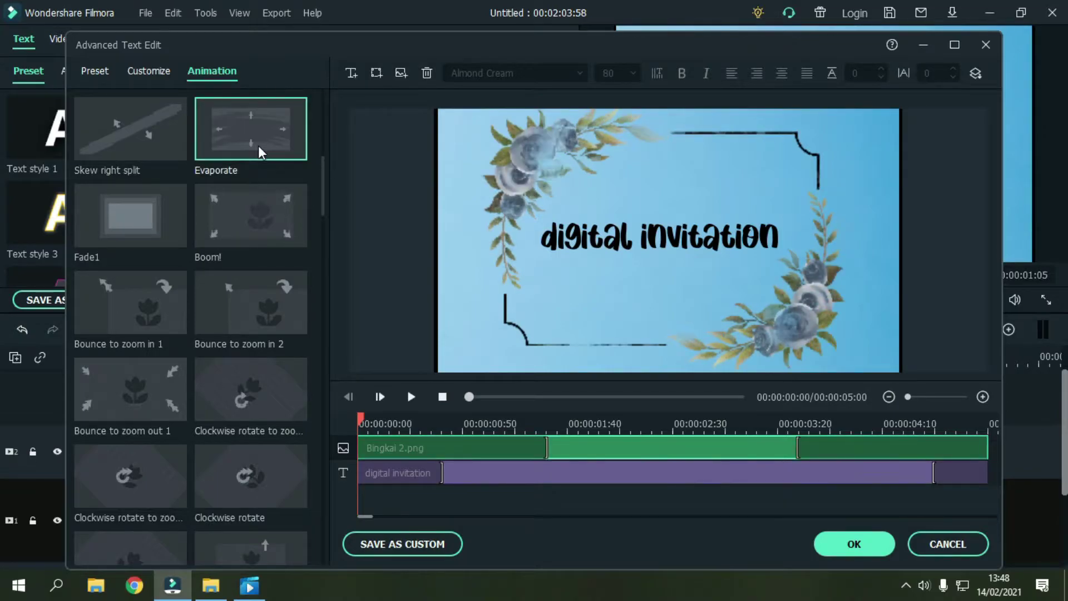
Step: Preview the animation and shorten the frame's Evaporate entry and exit
mouse_move(365, 425)
mouse_down()
mouse_move(465, 424)
mouse_move(275, 433)
mouse_move(361, 424)
mouse_up()
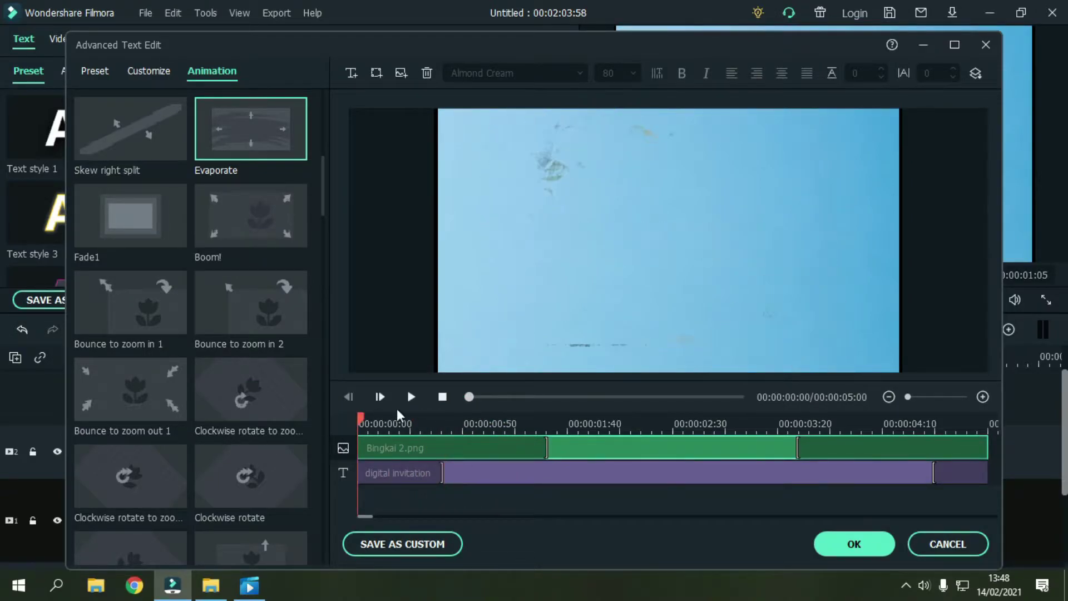
click(412, 396)
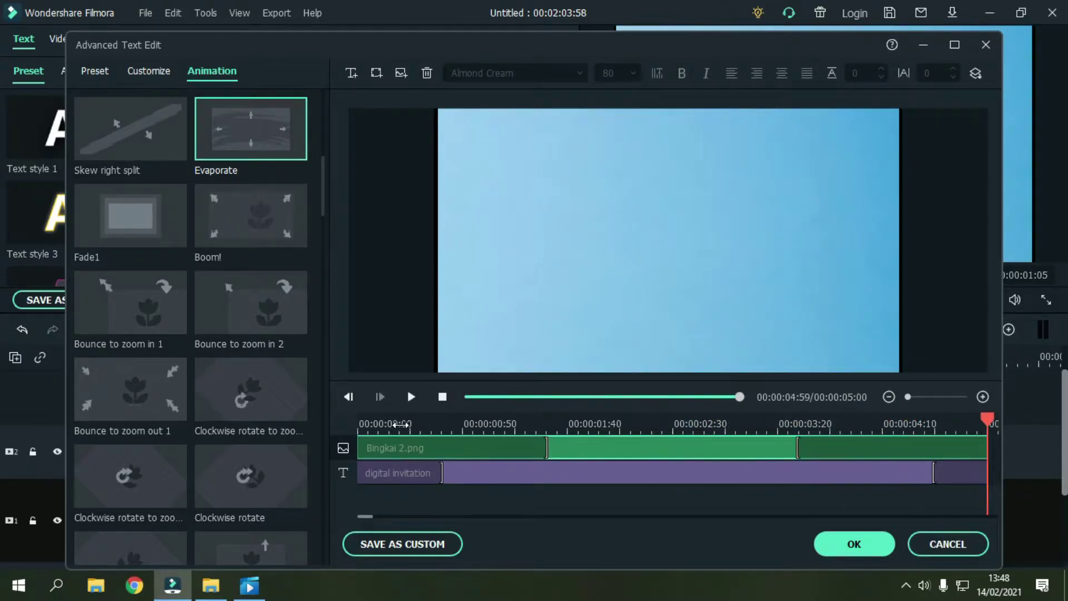
drag(479, 424, 399, 421)
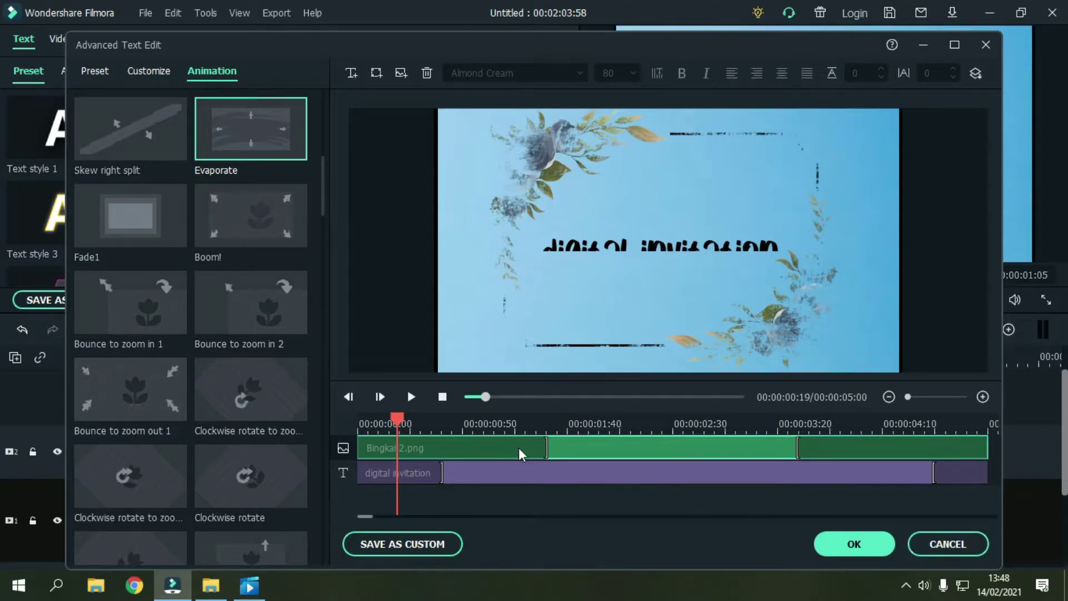
drag(547, 448, 961, 483)
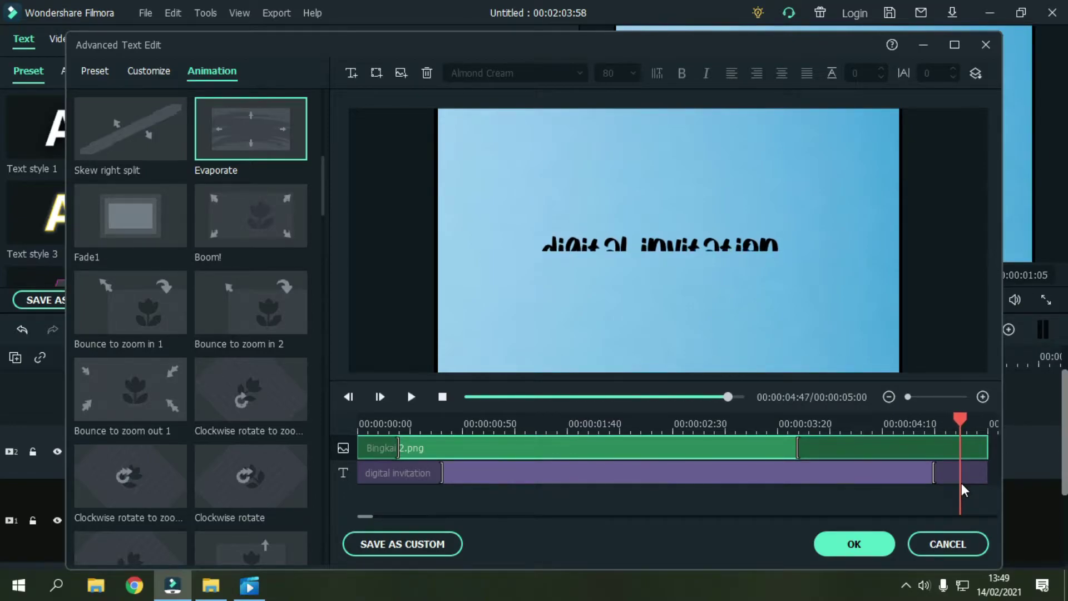
drag(801, 451, 968, 469)
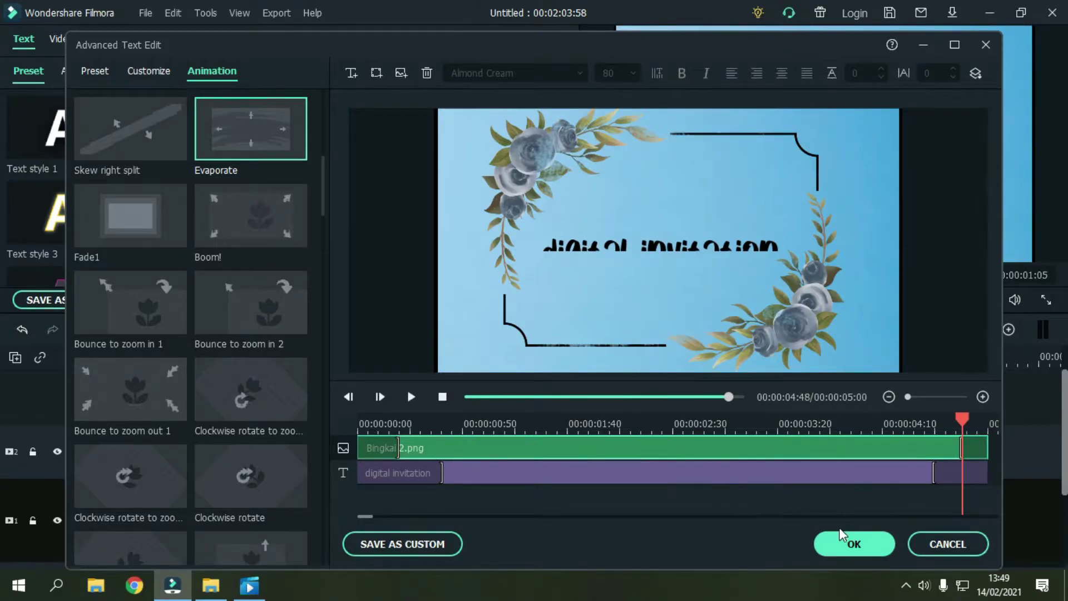
Step: Confirm the title edits, close the image settings and rewind to the start
click(792, 497)
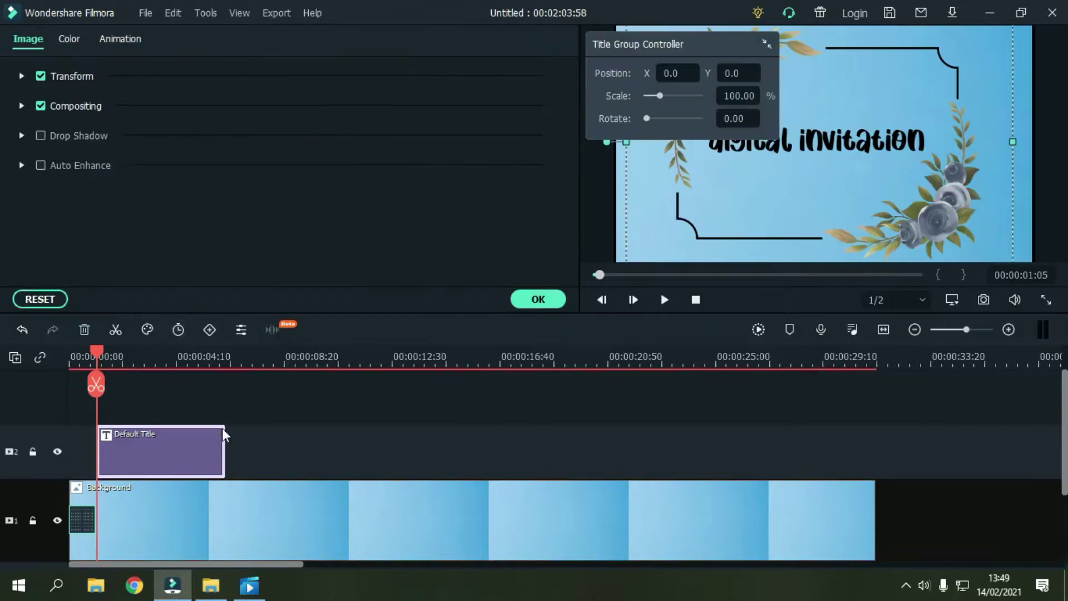
click(341, 454)
drag(112, 345, 71, 348)
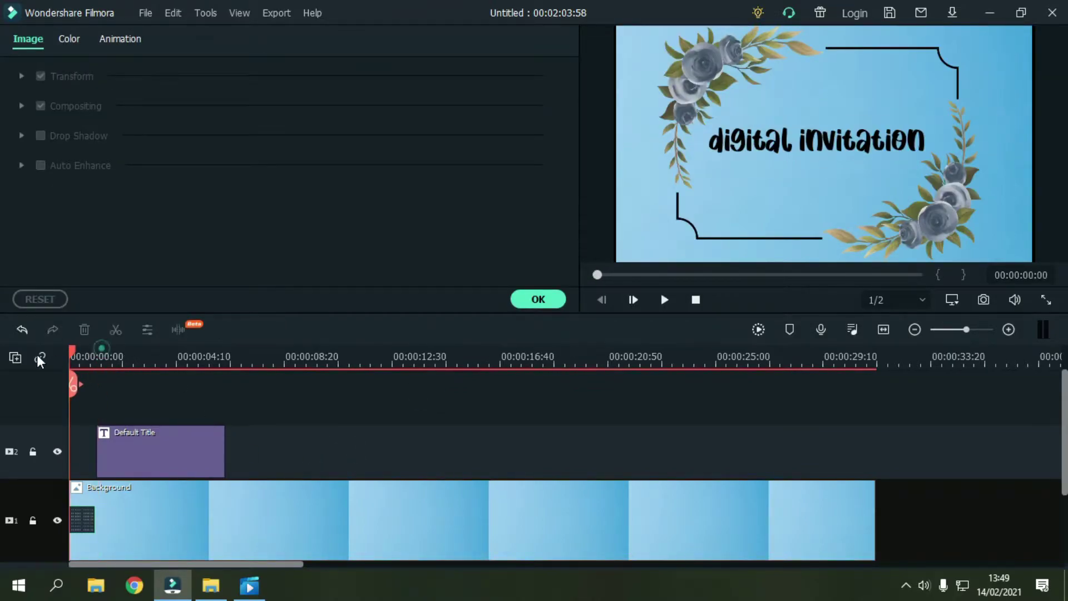
click(538, 298)
Step: Play the invitation from the start, then park the playhead just after the first title
click(664, 300)
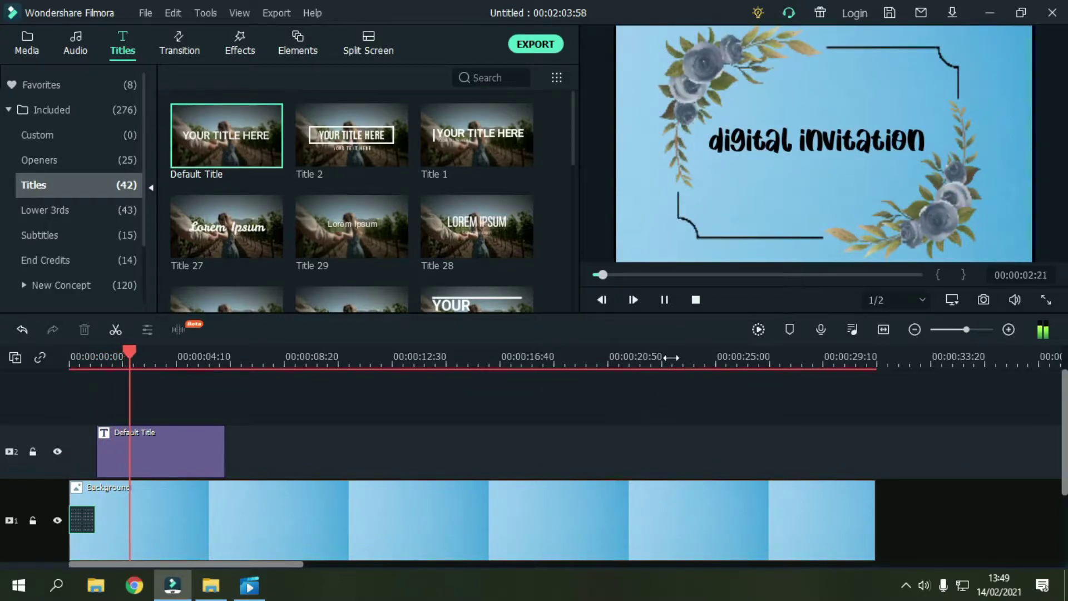
click(662, 300)
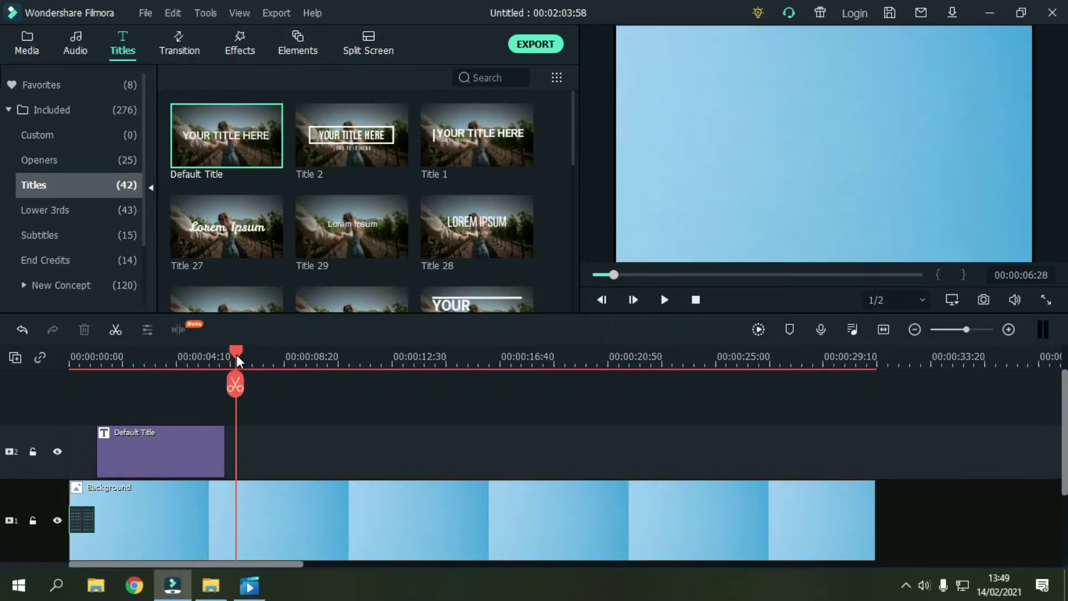
mouse_move(237, 361)
mouse_down()
mouse_move(215, 358)
mouse_move(235, 357)
mouse_up()
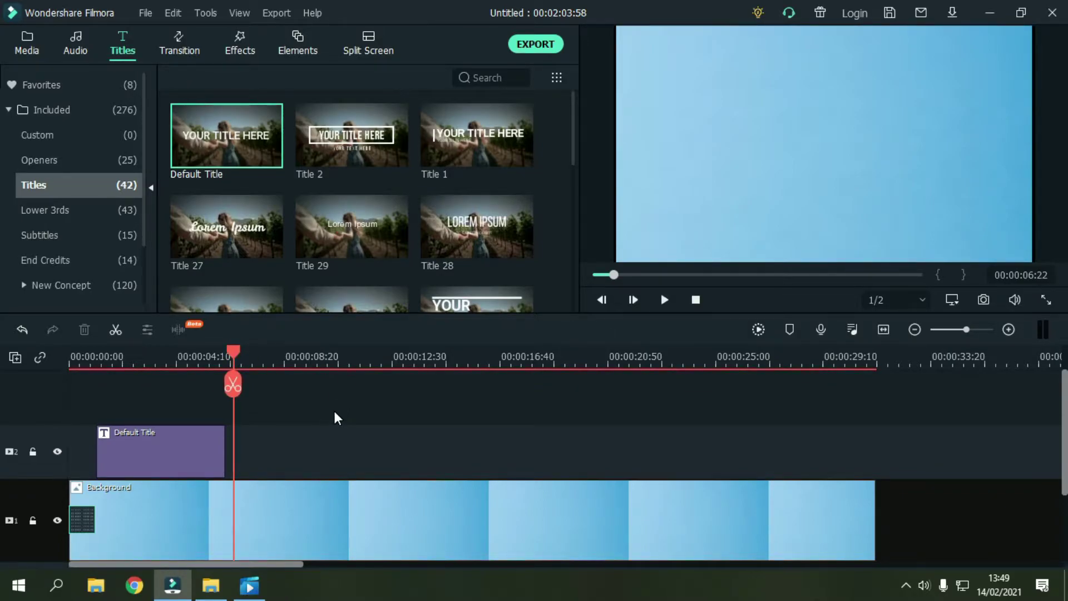
mouse_move(224, 158)
scroll(334, 202, down, 5)
scroll(328, 247, up, 5)
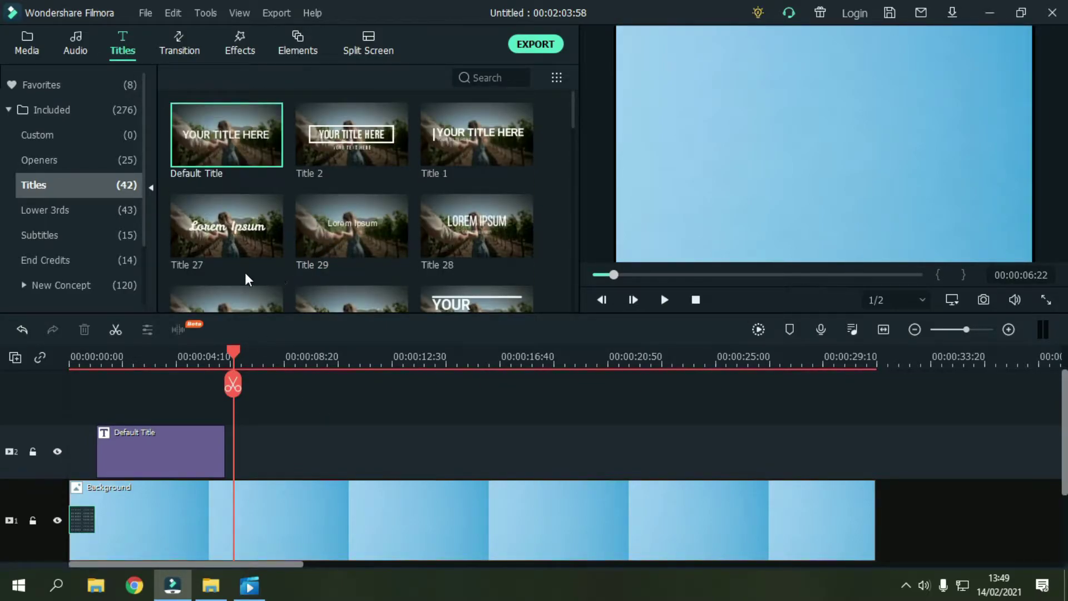
Step: Add a Default Title right after the first title and open it for editing
mouse_move(237, 182)
drag(233, 148, 245, 459)
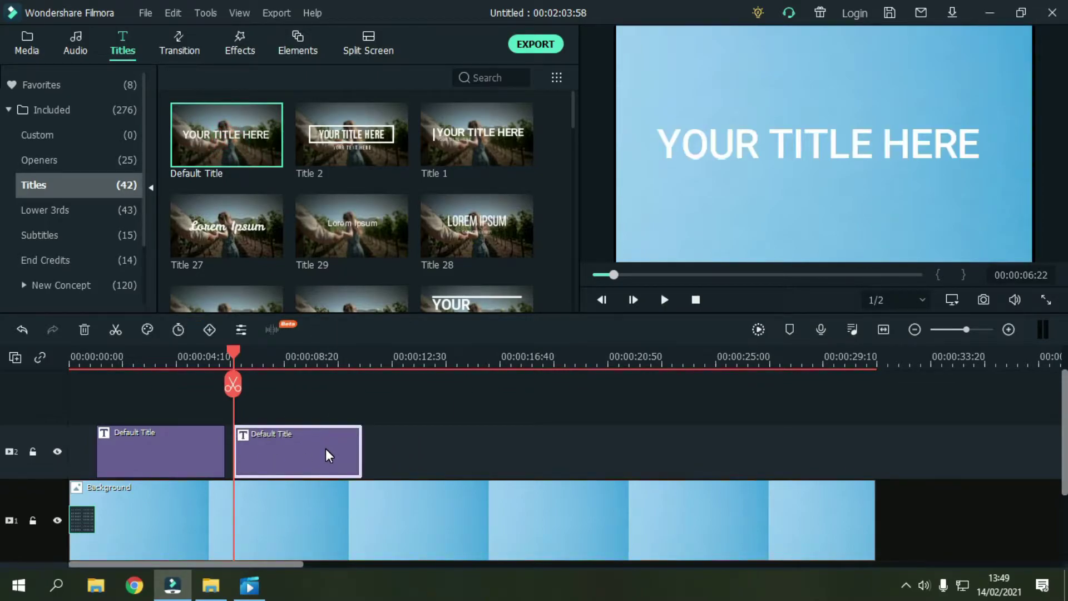
double_click(291, 439)
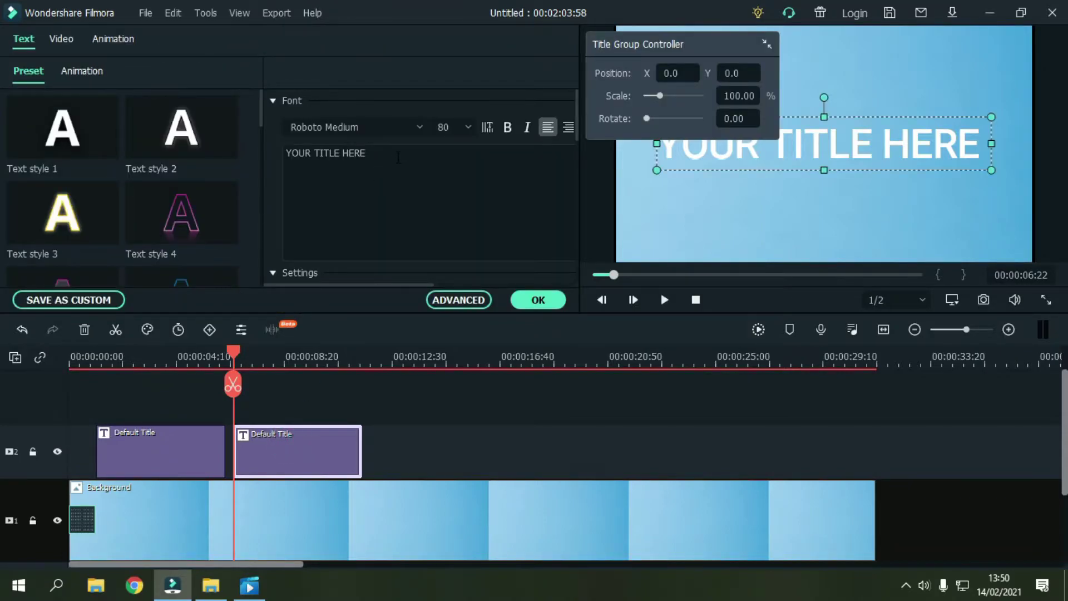
Step: Replace the placeholder with 'YOU ARE INVITED' and 'TO THE WEDDING' on two lines
click(398, 158)
key(ctrl+a)
key(BackSpace)
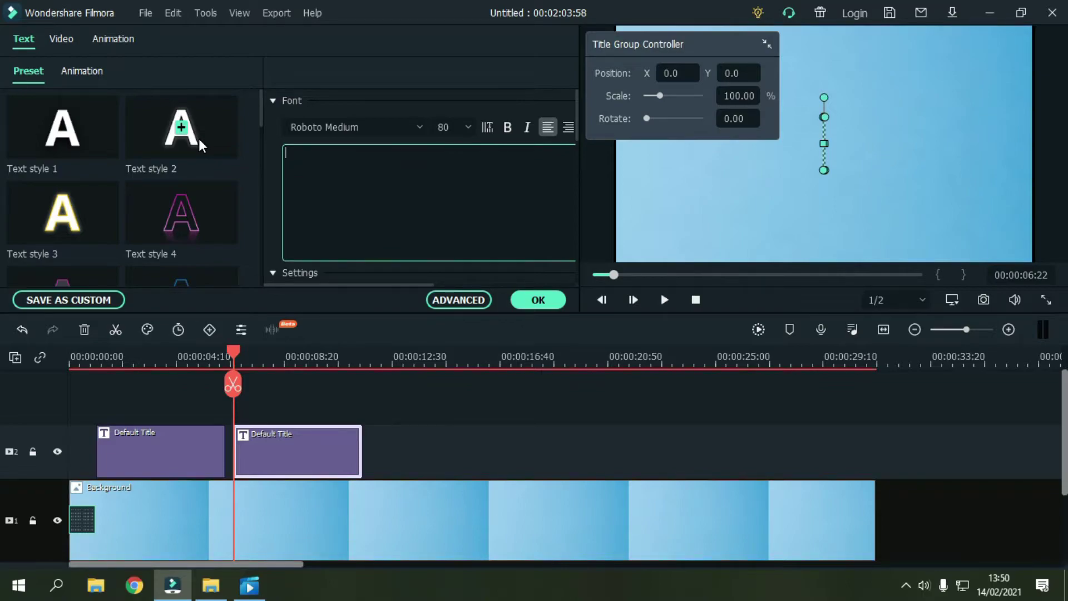
text(YOU ARE INVITED)
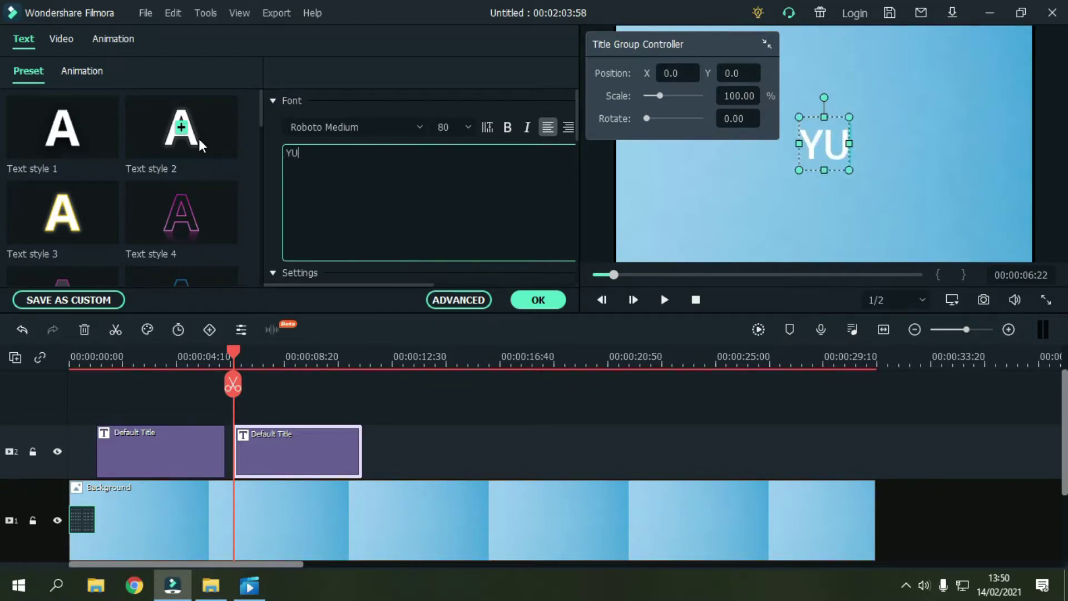
key(Return)
text(TO THE WEDDING)
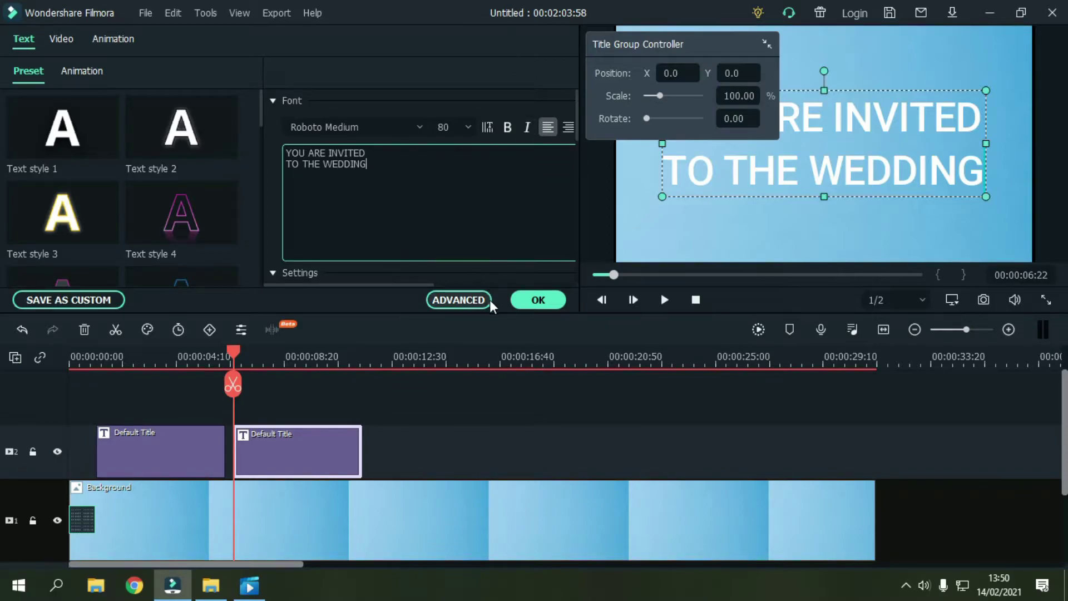
Step: Centre-align the title lines and set the font to Almond Cream
click(470, 305)
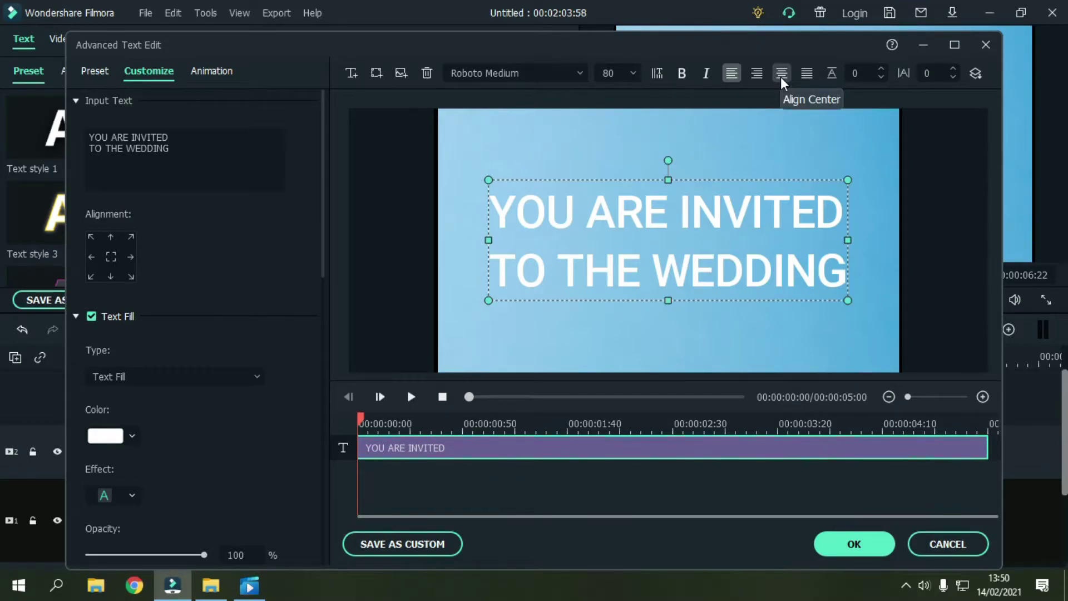
click(781, 78)
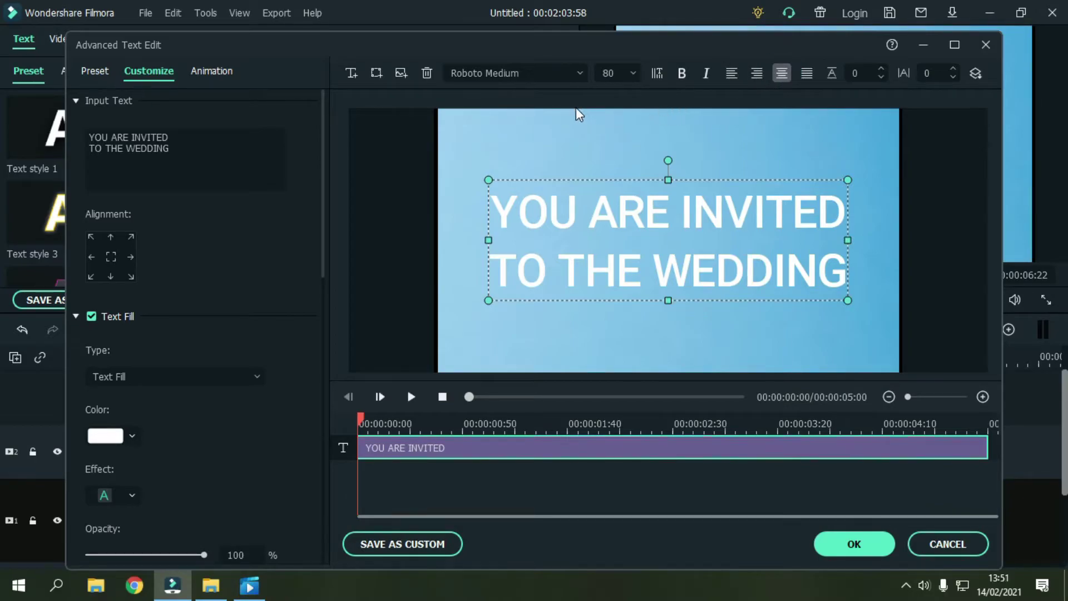
click(560, 73)
key(BackSpace)
text(aLmond Cream)
key(Return)
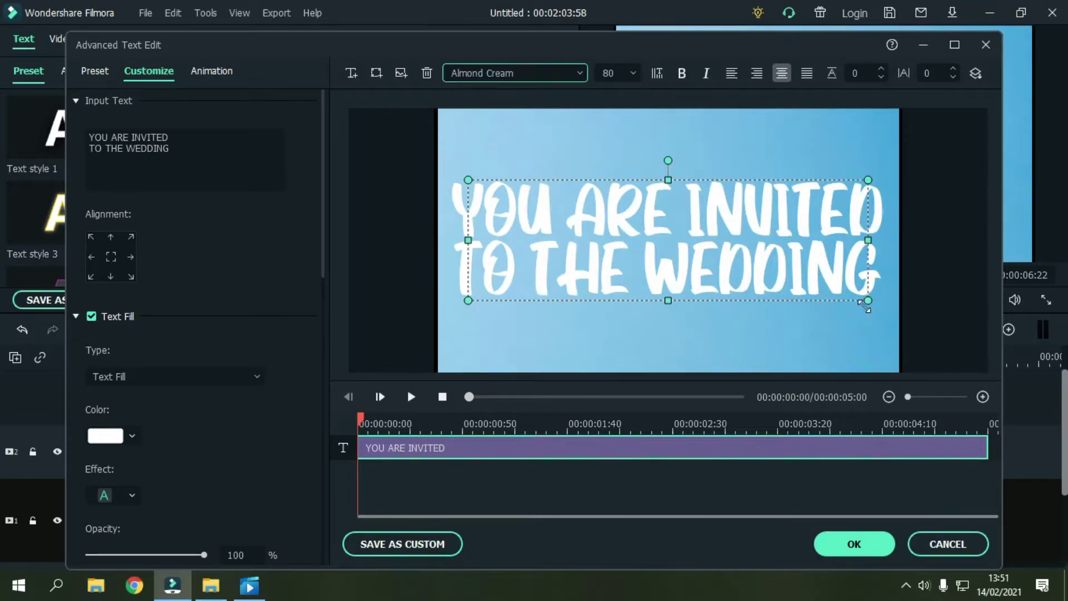
Step: Shrink the title to about half size, centre it in the frame and colour it black
drag(869, 301, 690, 218)
drag(609, 237, 707, 265)
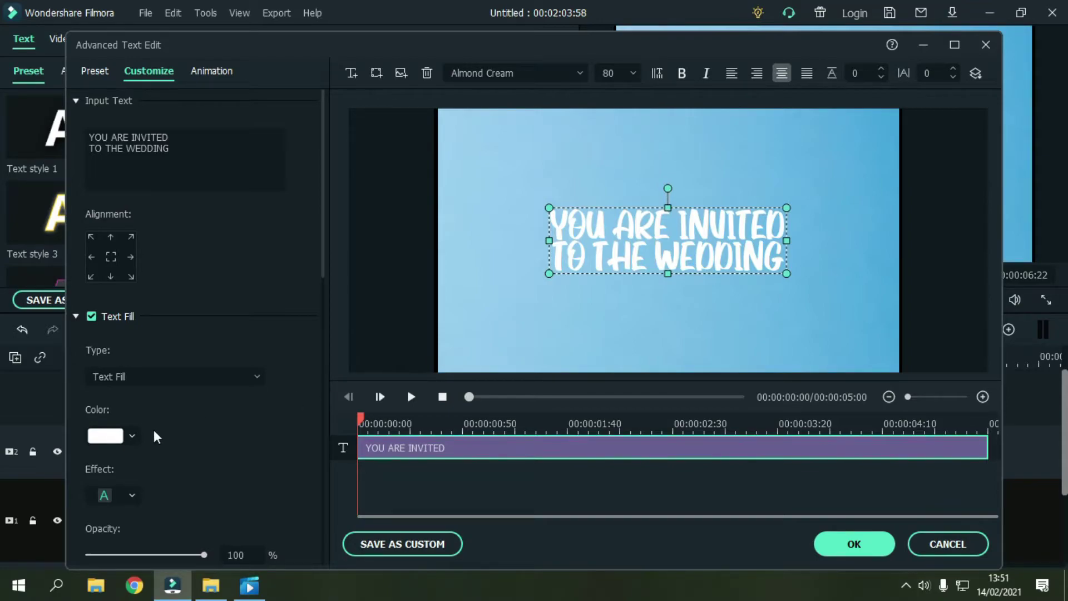
click(132, 436)
click(89, 527)
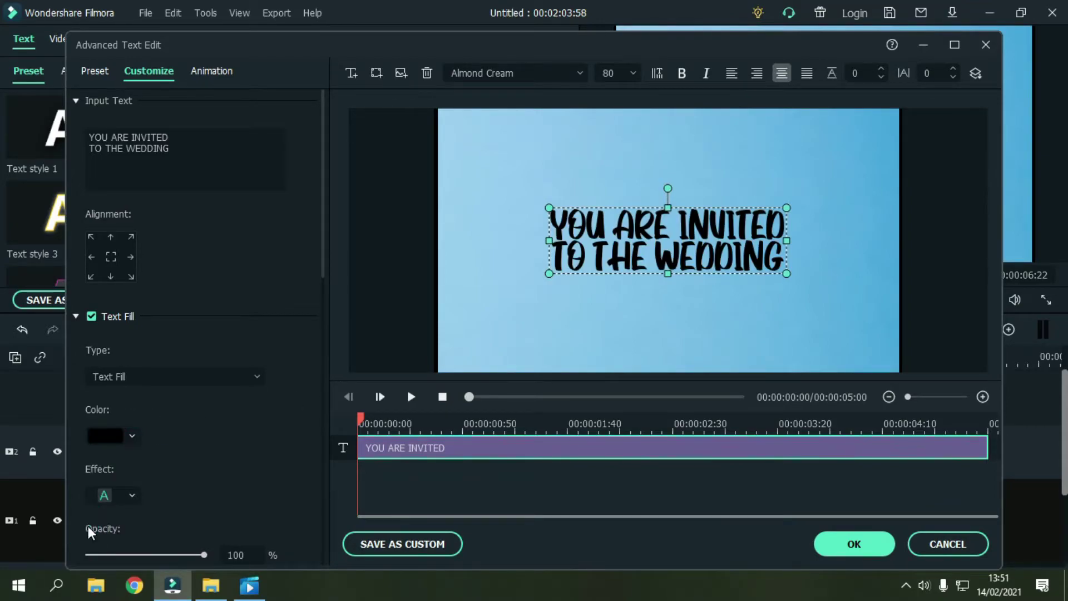
click(722, 326)
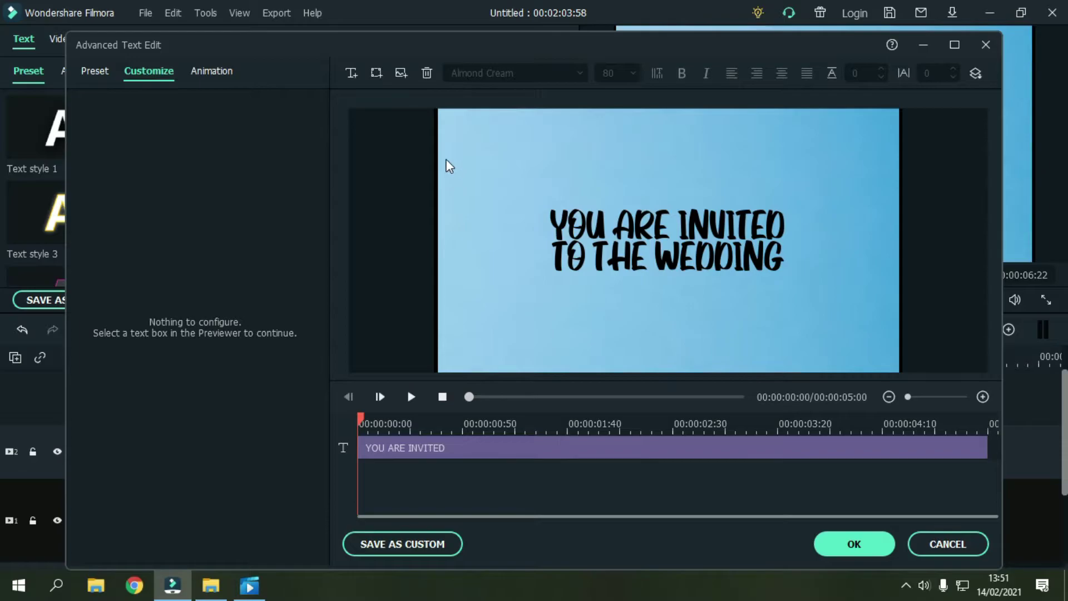
Step: Insert the Bingkai flower-frame image and enlarge it to fill the preview around the text
click(402, 76)
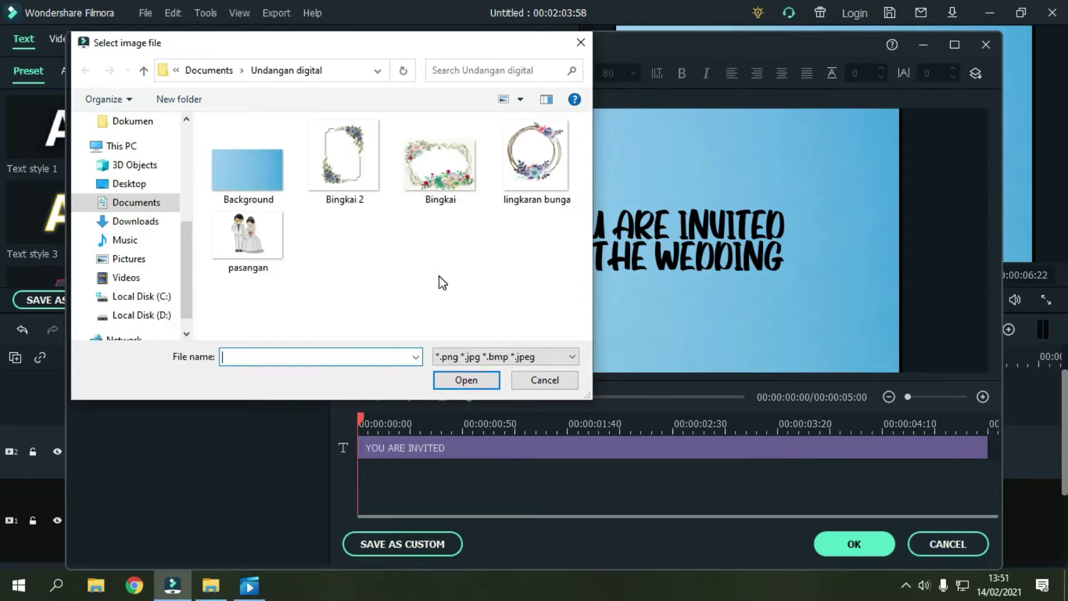
click(445, 172)
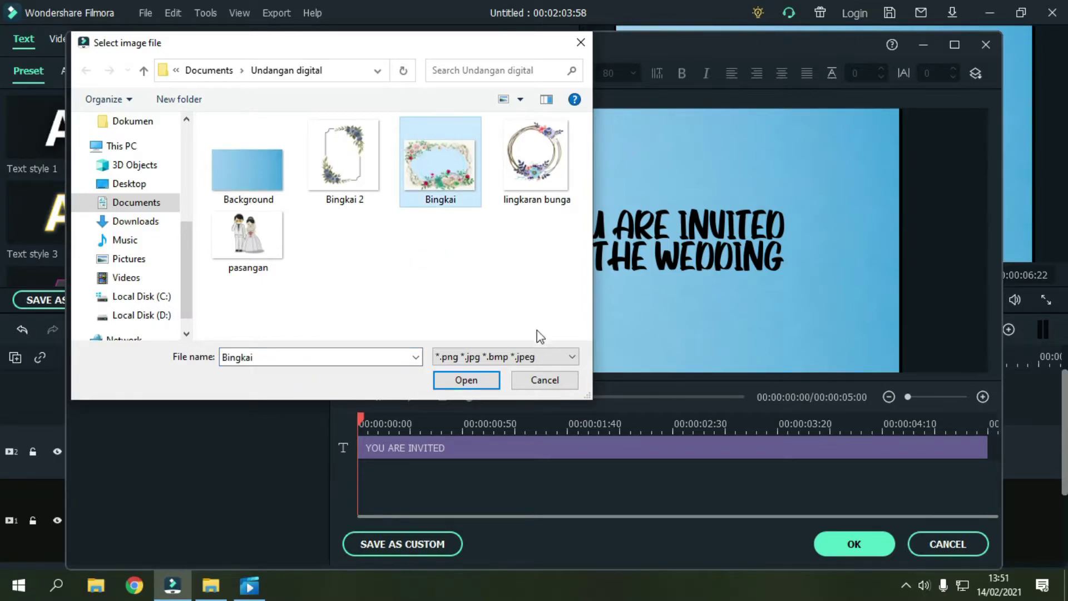
click(466, 380)
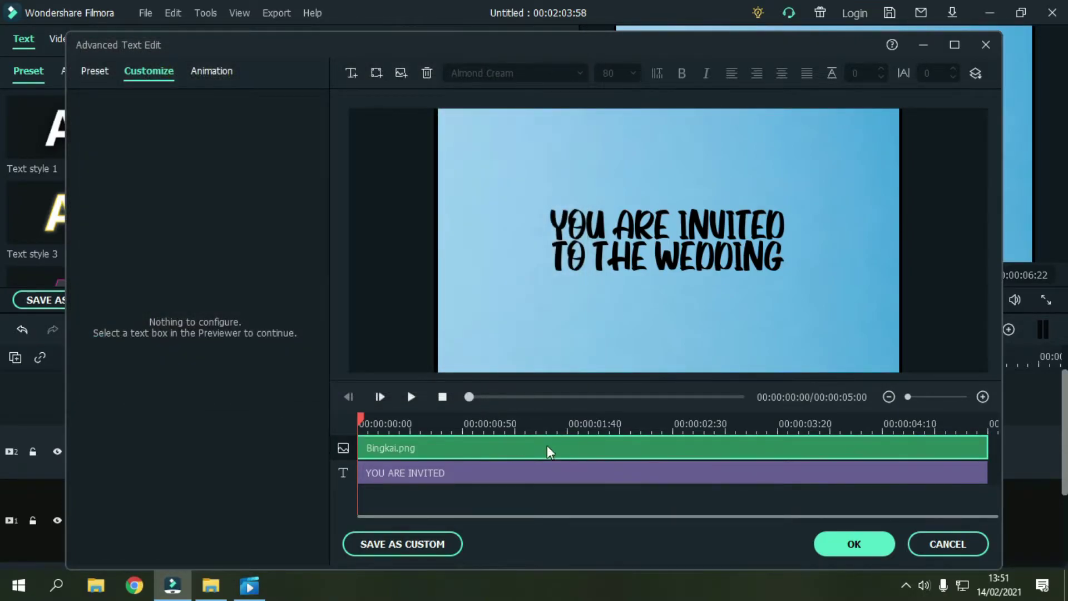
drag(758, 332, 710, 334)
drag(810, 379, 915, 442)
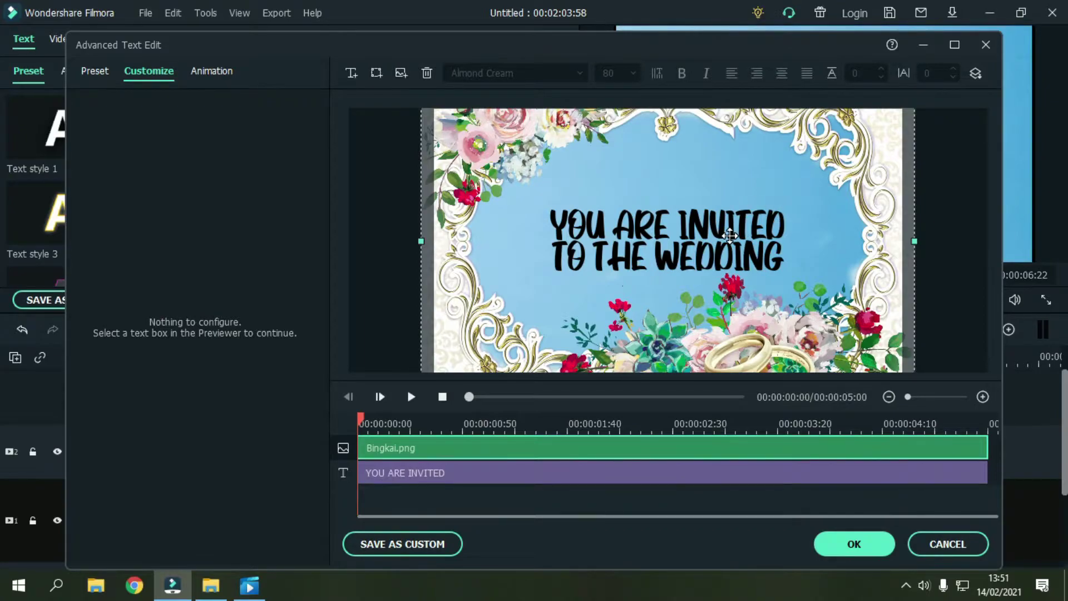
click(482, 492)
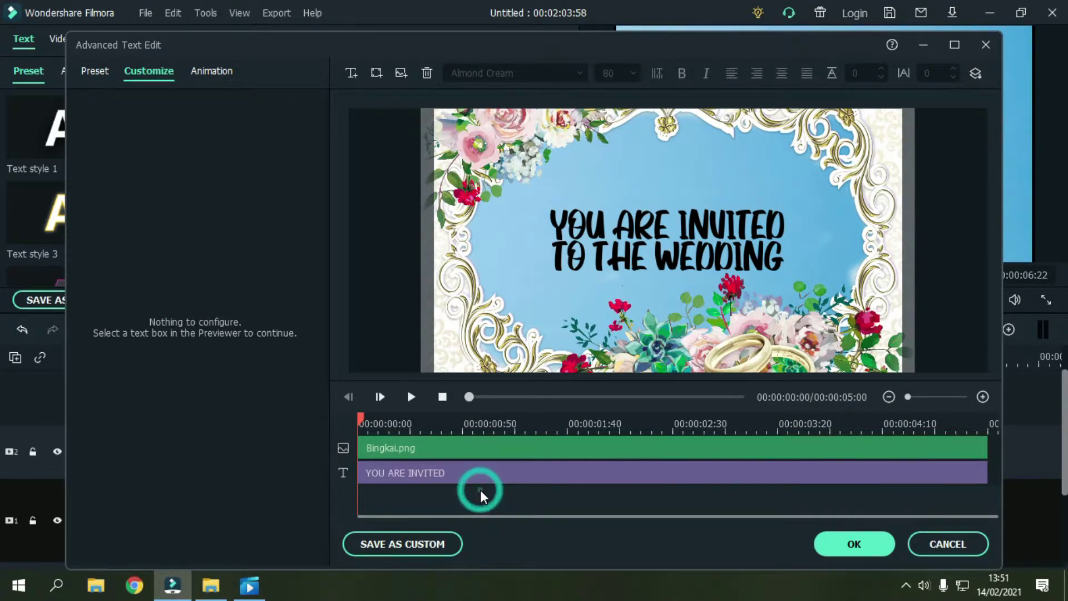
Step: Give the Bingkai.png frame clip the Evaporate animation
click(453, 496)
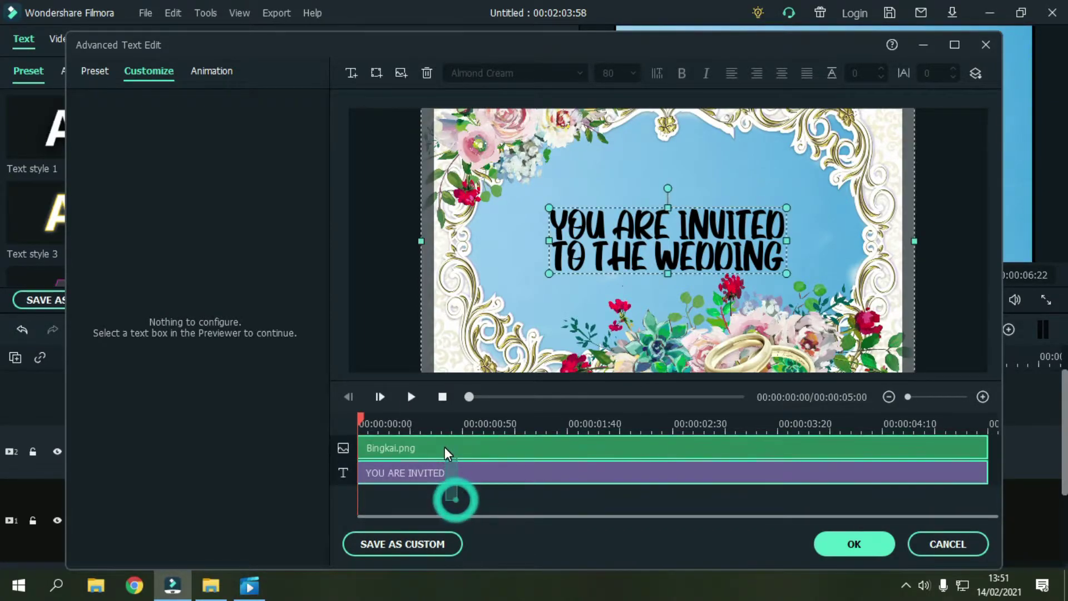
click(491, 467)
click(485, 453)
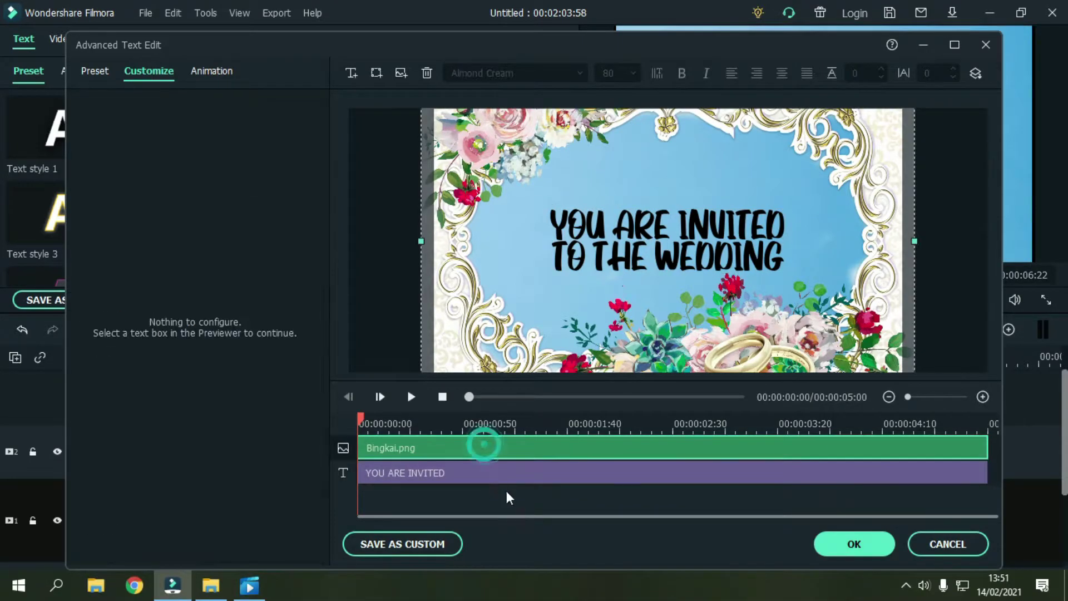
click(212, 70)
click(233, 151)
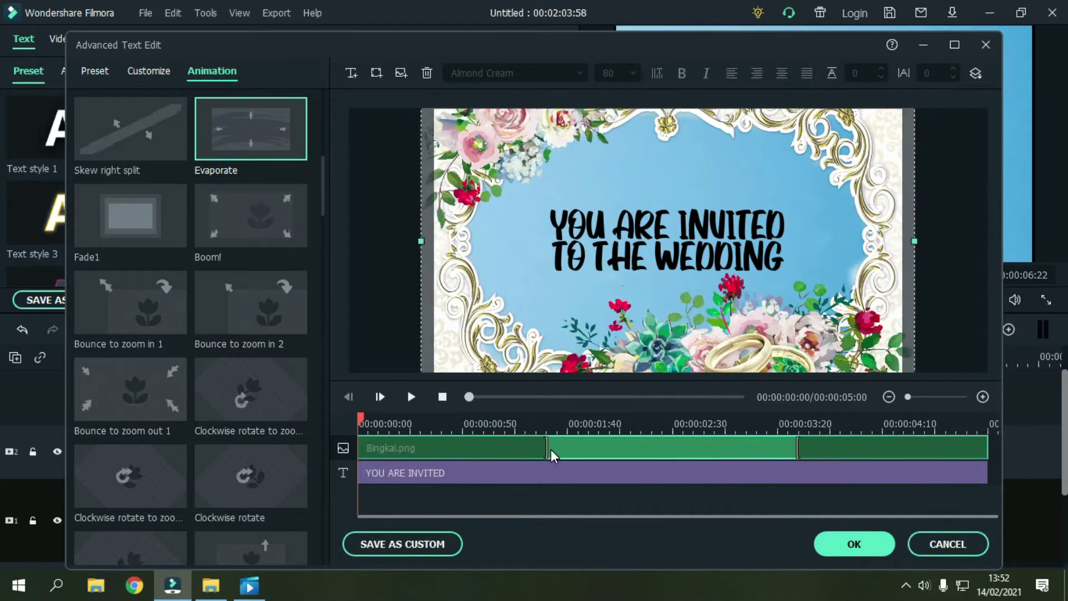
Step: Give the invitation text the Down Dir Insert animation and trim its clip end slightly
click(437, 473)
double_click(158, 226)
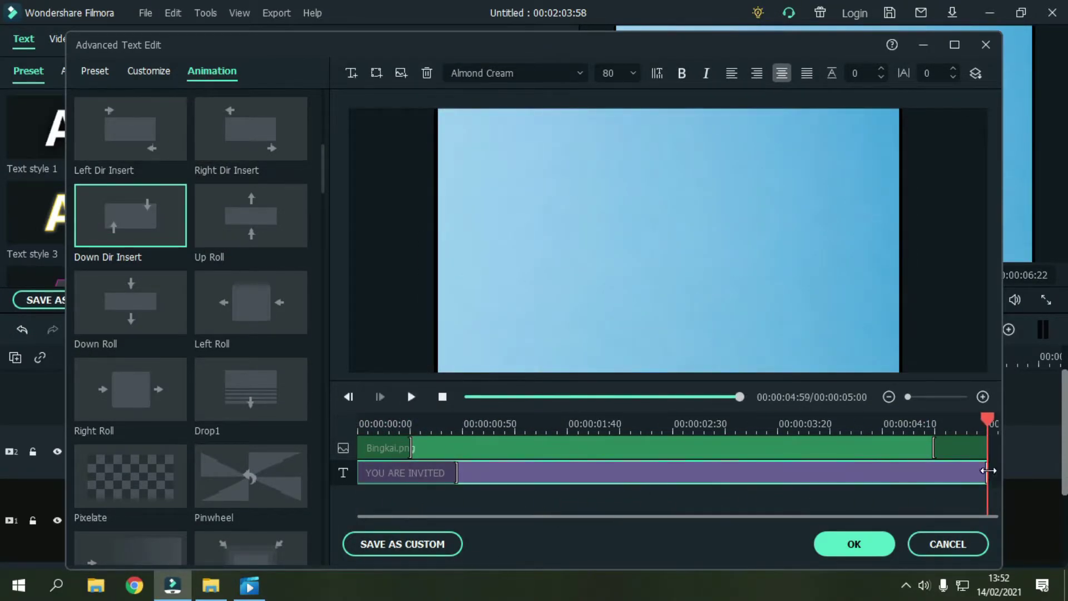
drag(987, 472, 946, 472)
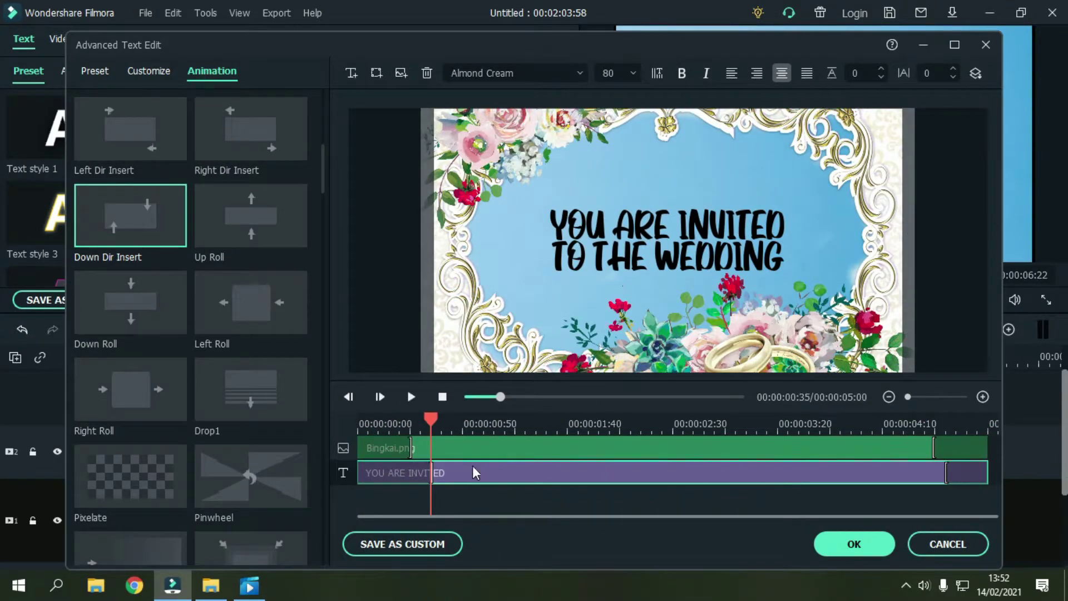
click(786, 503)
Step: Confirm the advanced title edits and return to the main editor
click(705, 501)
click(641, 505)
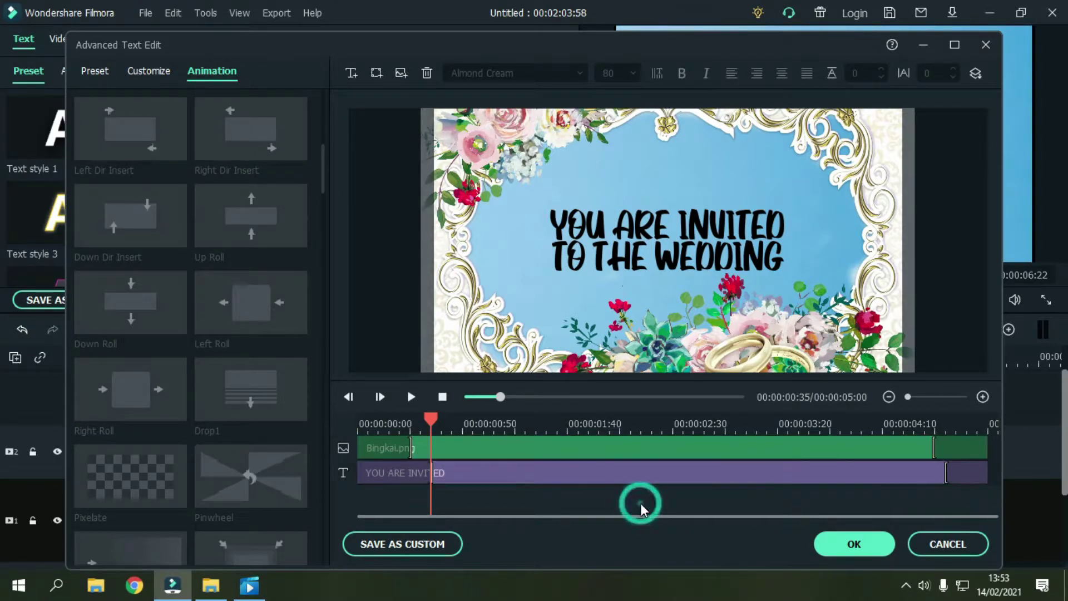
click(602, 503)
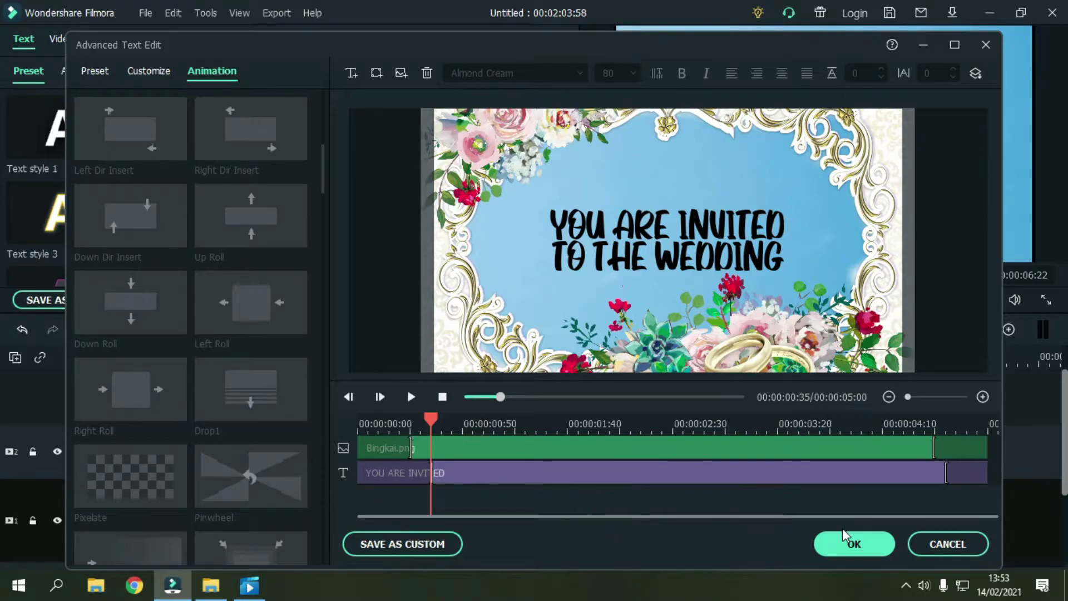
click(850, 552)
click(849, 555)
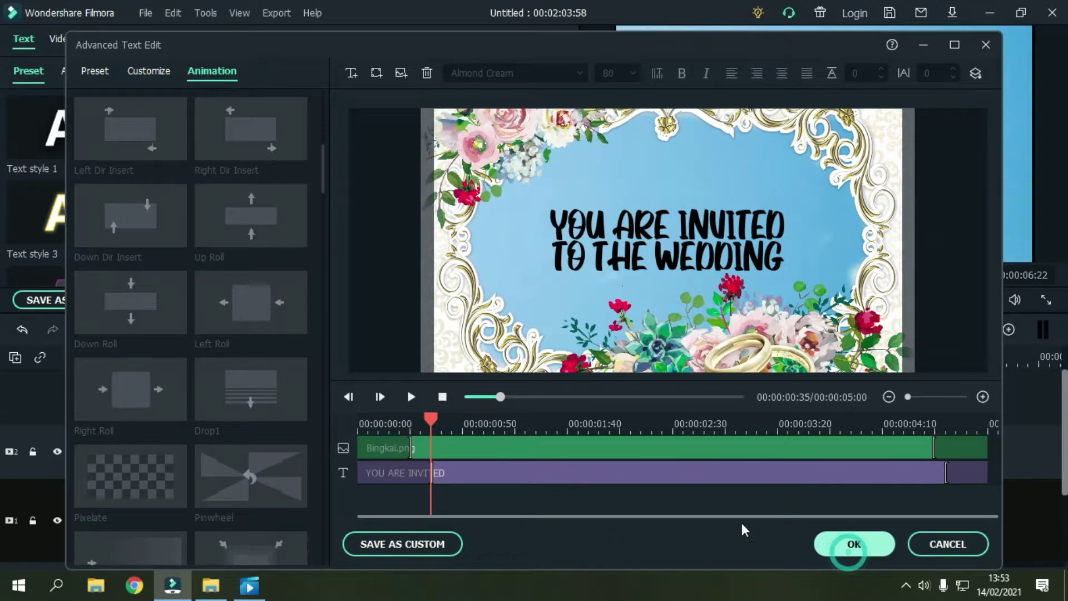
click(489, 433)
Step: Play back the second title, then add another Default Title after it on the title track
drag(233, 356, 228, 356)
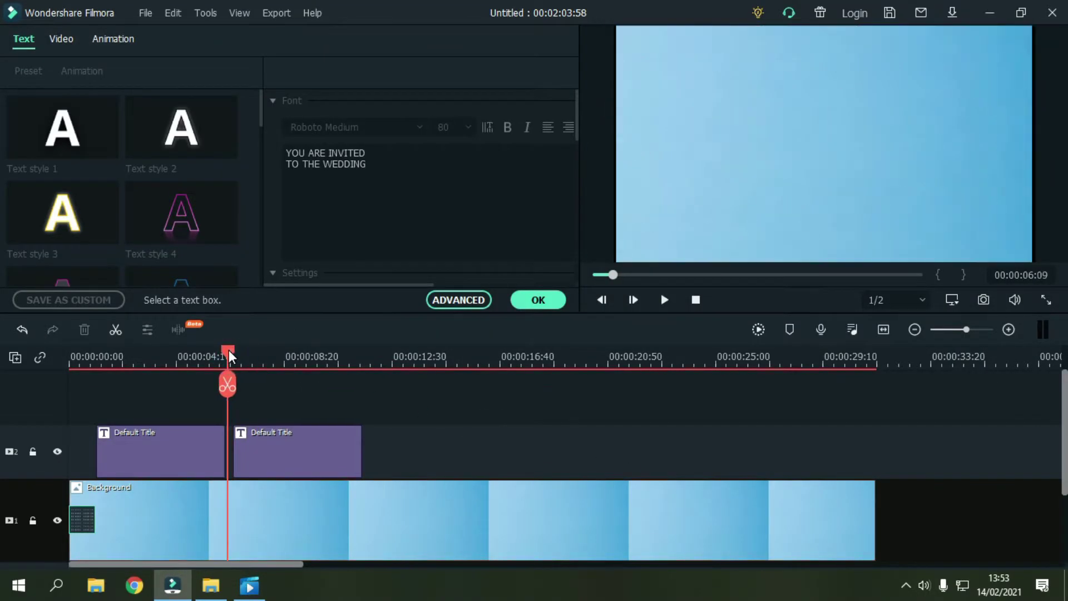
click(669, 301)
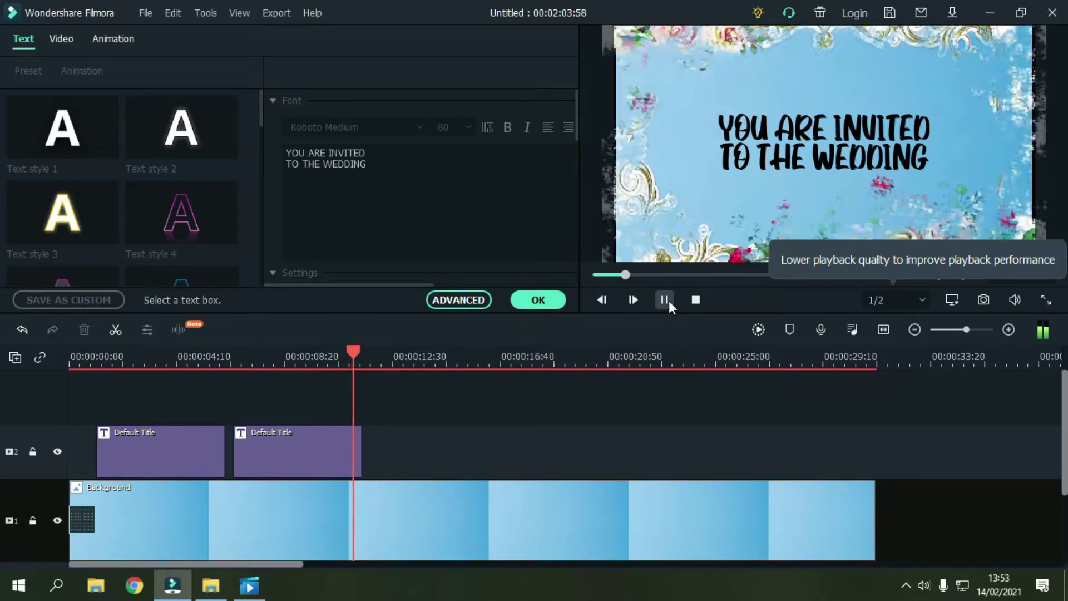
click(540, 299)
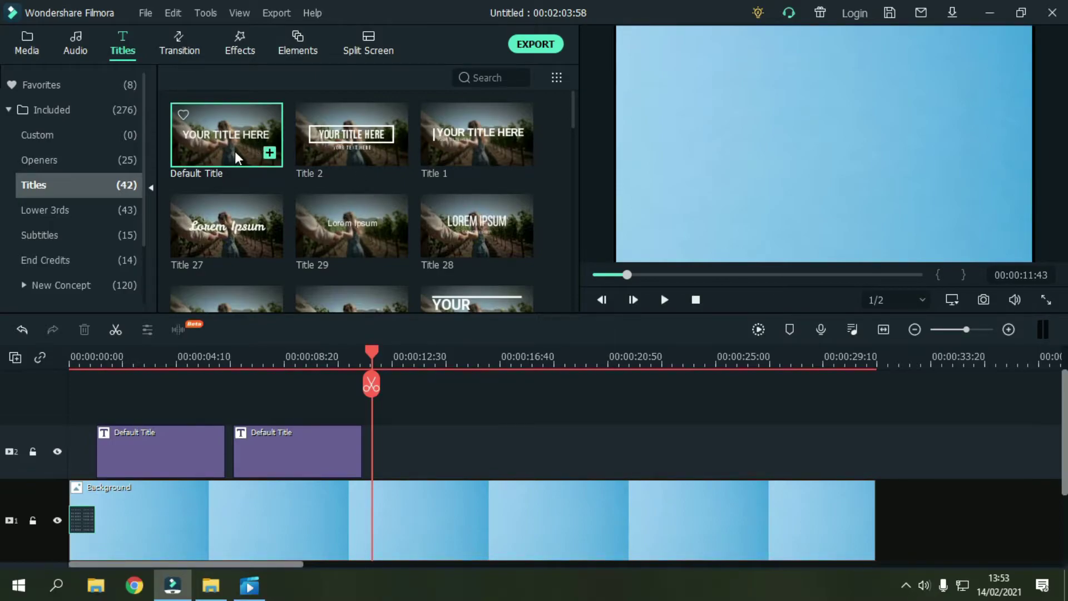
drag(222, 146, 416, 449)
Step: Replace the third title's placeholder text with '13 maret 2020'
double_click(440, 447)
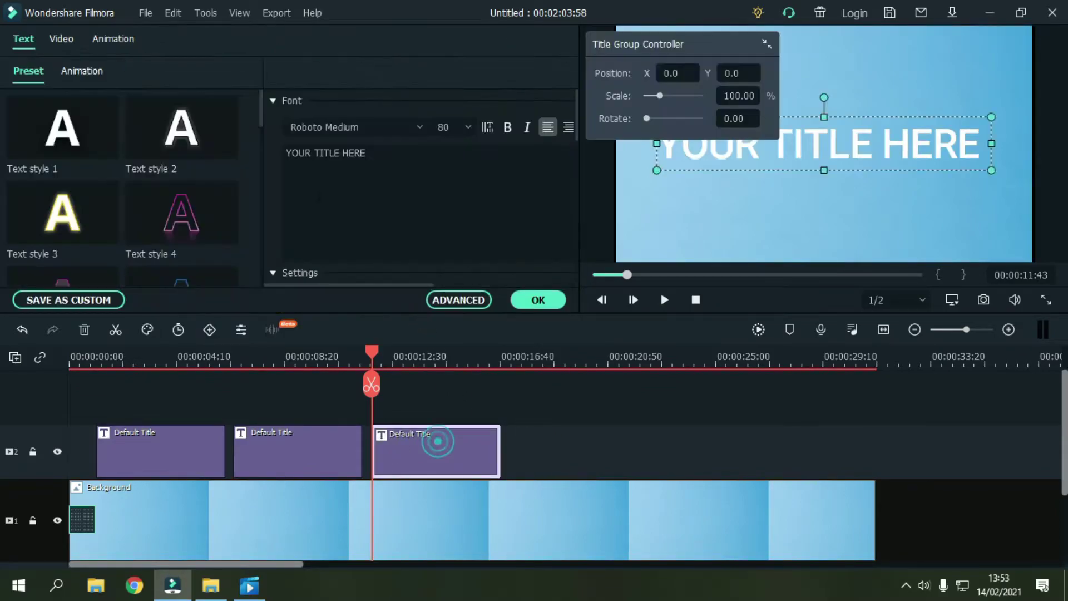
click(400, 158)
key(BackSpace)
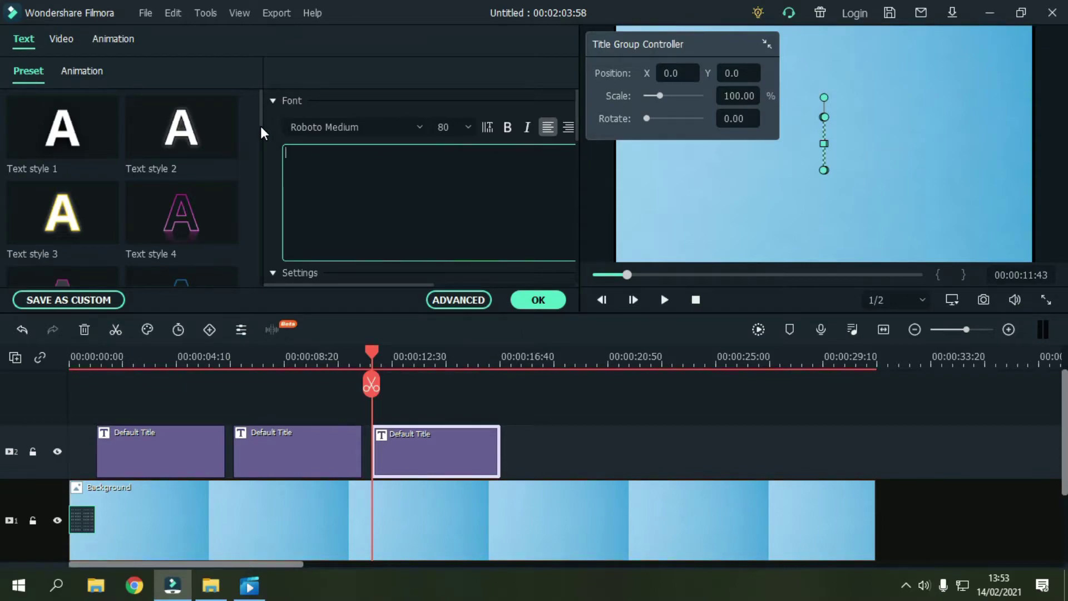
text(13 )
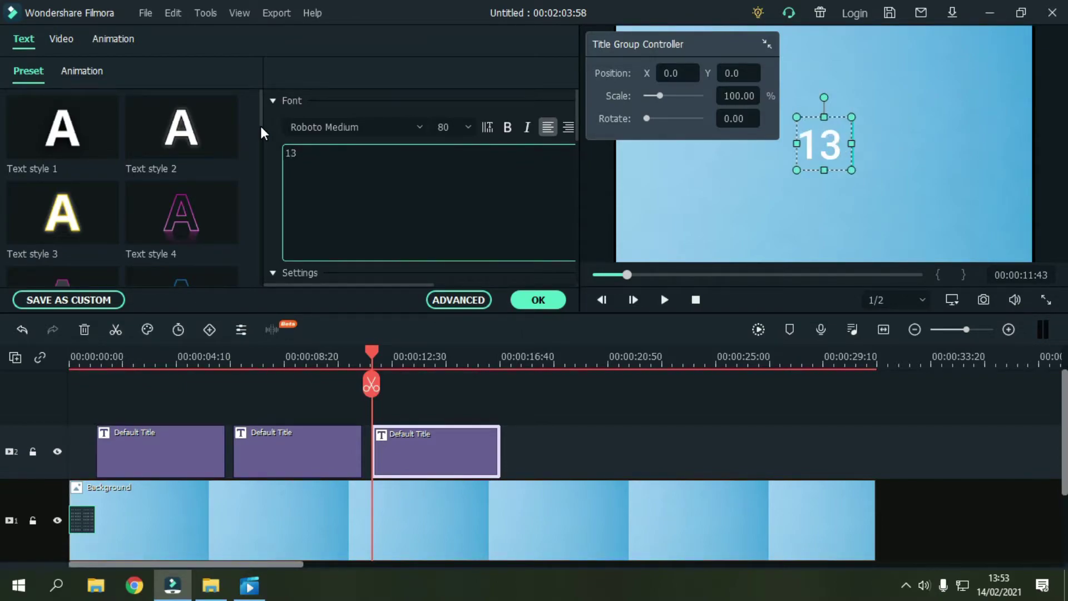
text(ma)
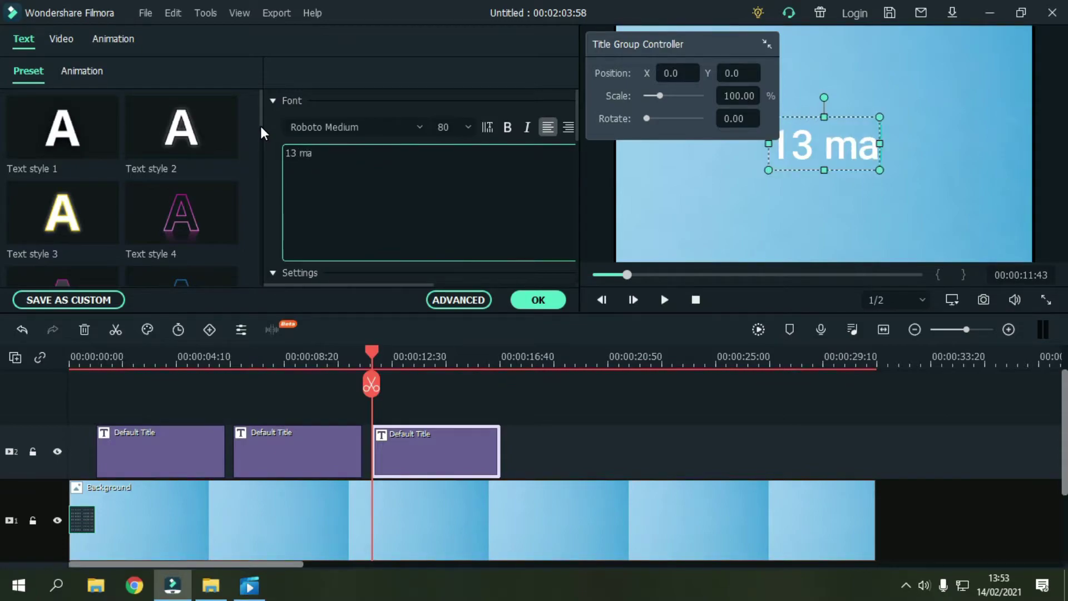
text(ret 2020)
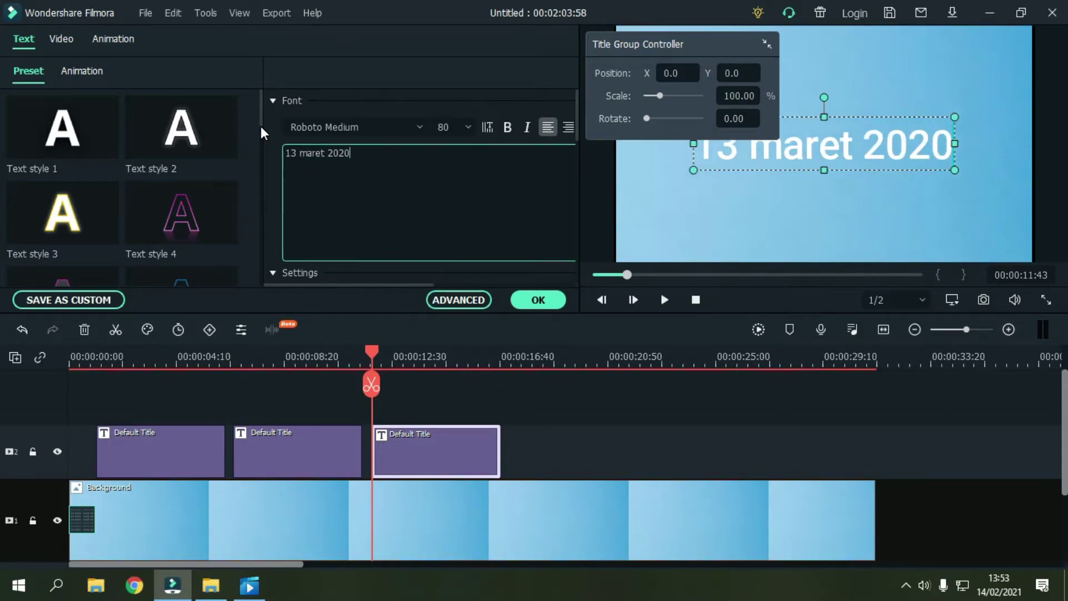
Step: Set the date's font to Cute Cartoon and shrink it in the preview
click(377, 125)
key(BackSpace)
text(Cute Cartoon)
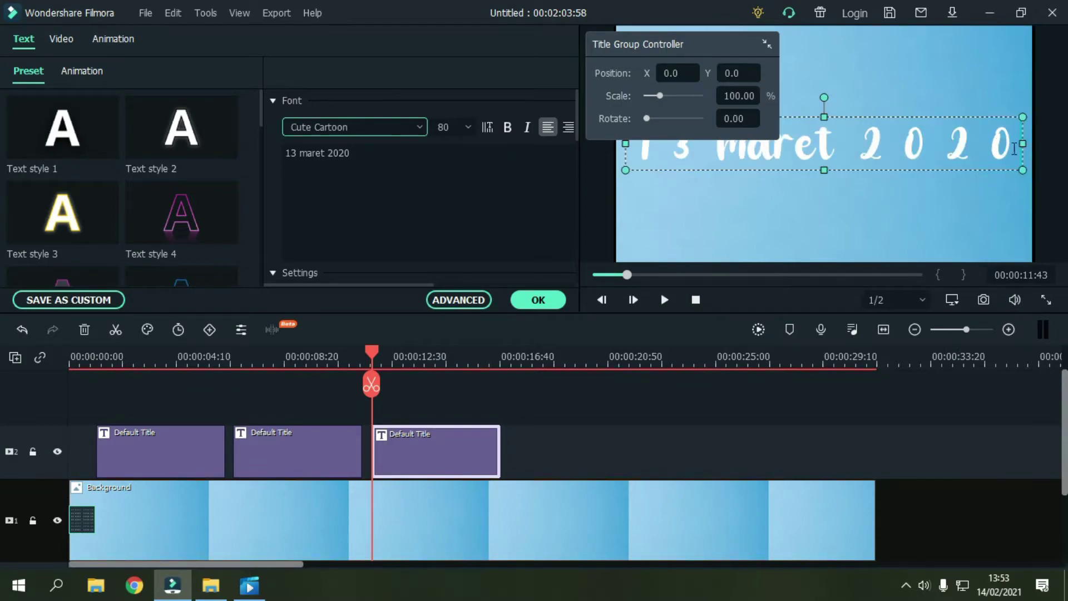
drag(1023, 170, 902, 156)
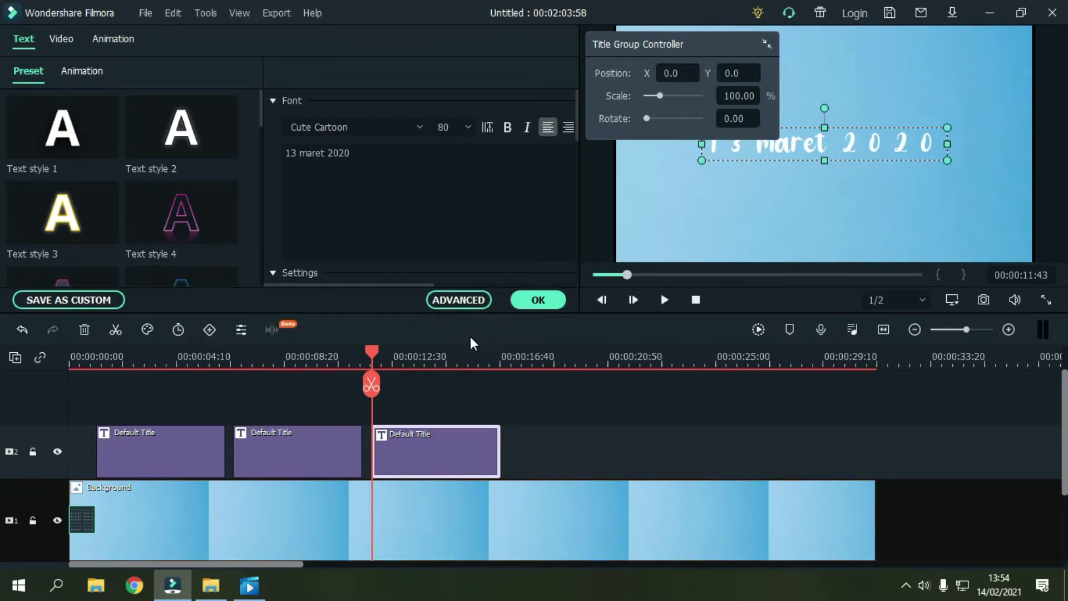
click(454, 303)
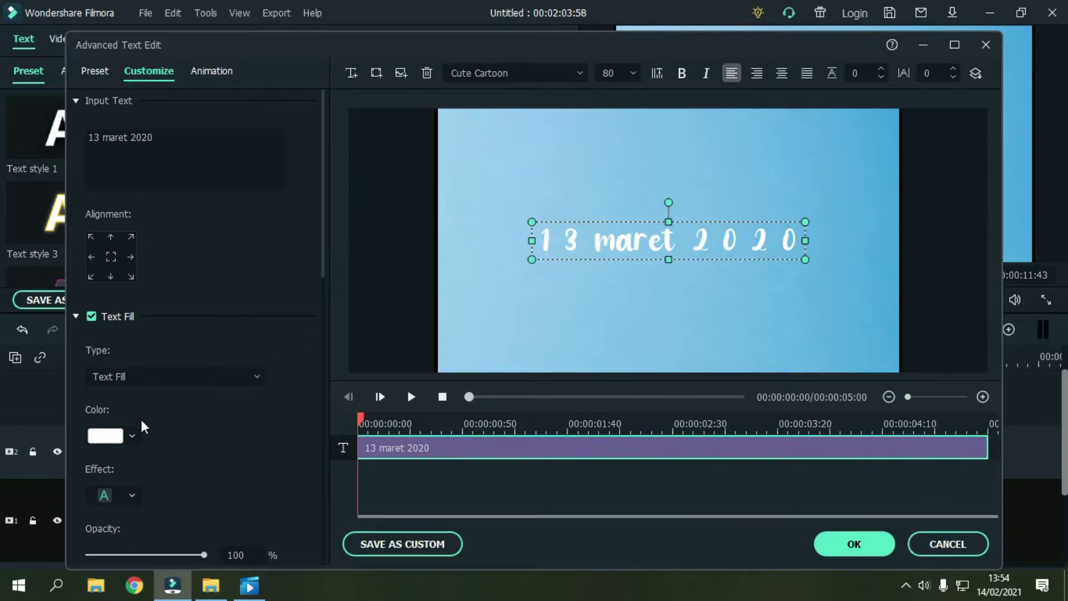
Step: Fill the '13 maret 2020' date with black and bring up the image picker
click(129, 438)
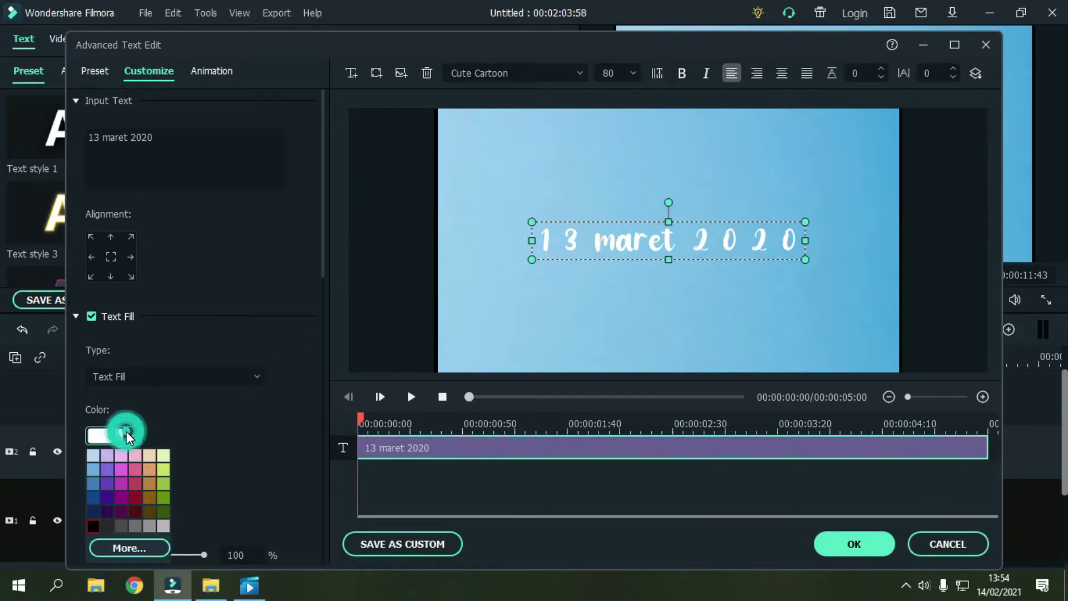
click(93, 525)
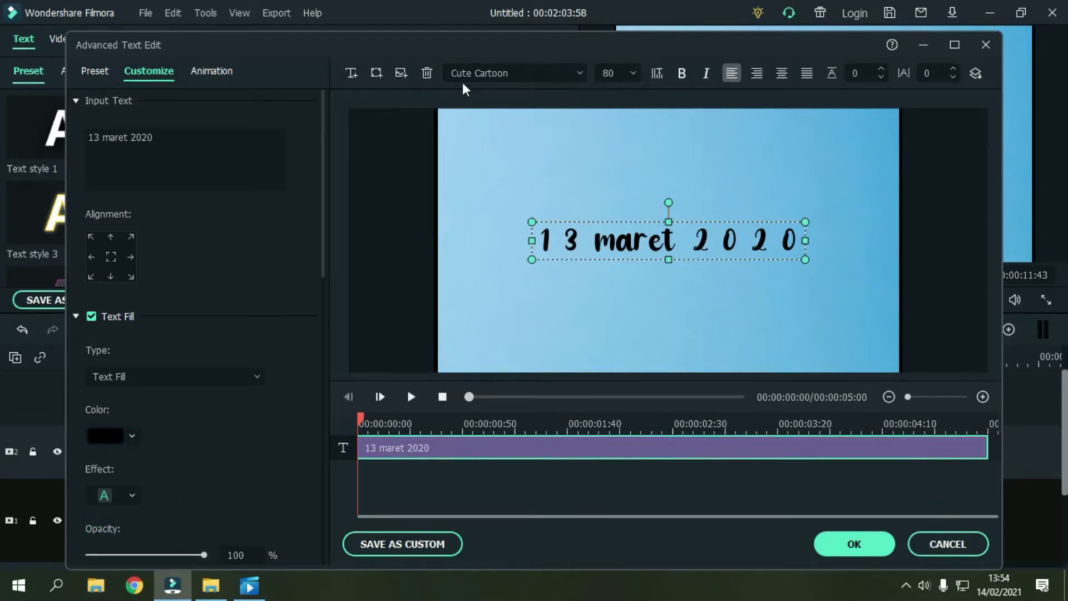
click(401, 74)
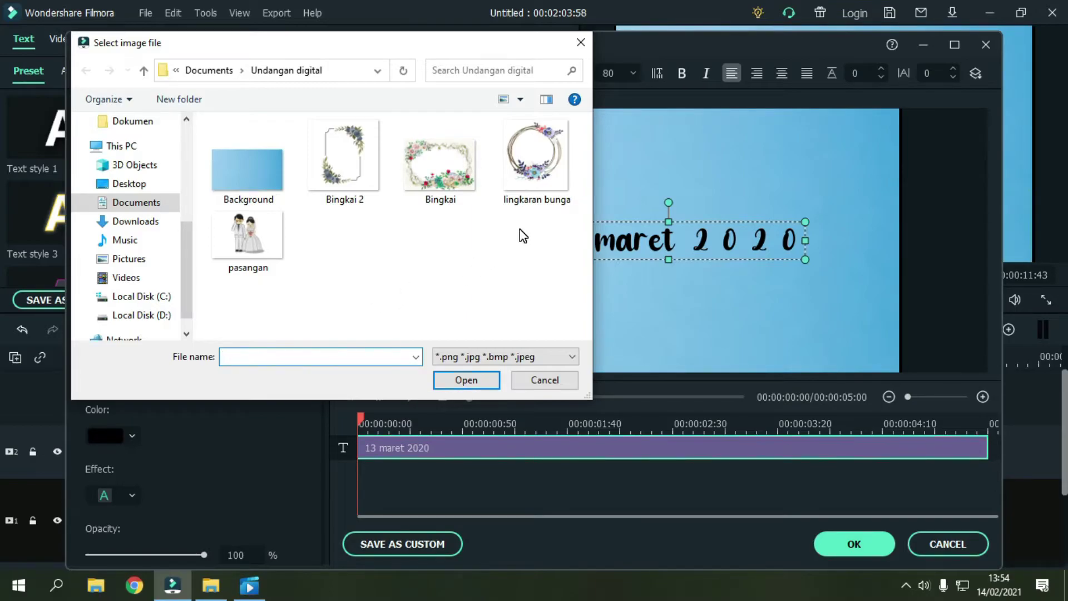
Step: Insert the lingkaran bunga wreath image into the title frame
click(537, 148)
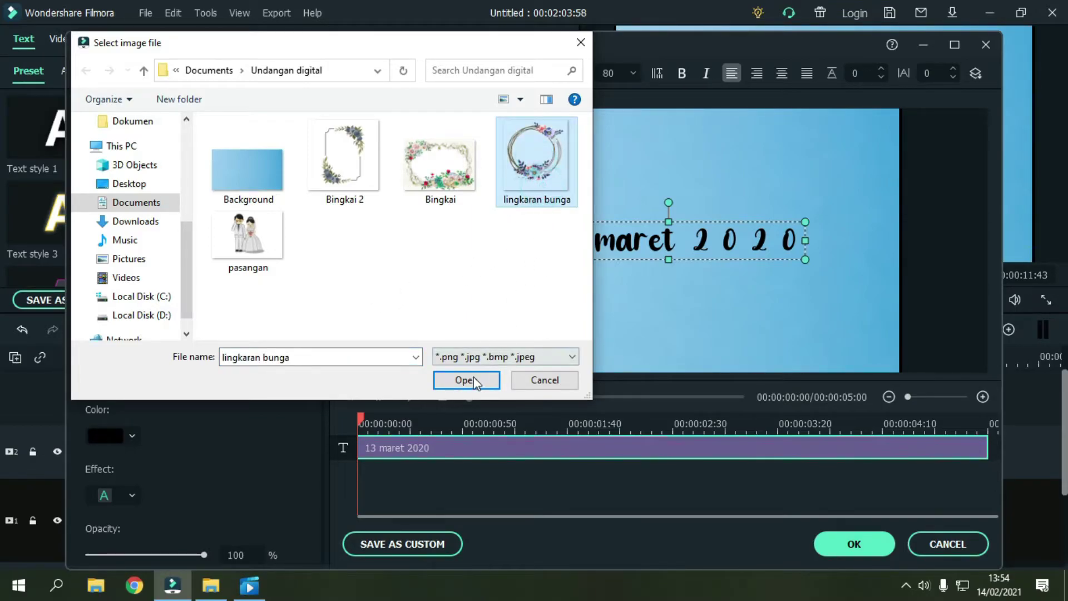
click(467, 380)
drag(736, 279, 554, 130)
Step: Shrink the 13 maret 2020 date text and centre it and the wreath in the frame
click(732, 239)
drag(806, 258, 715, 248)
drag(641, 228, 676, 238)
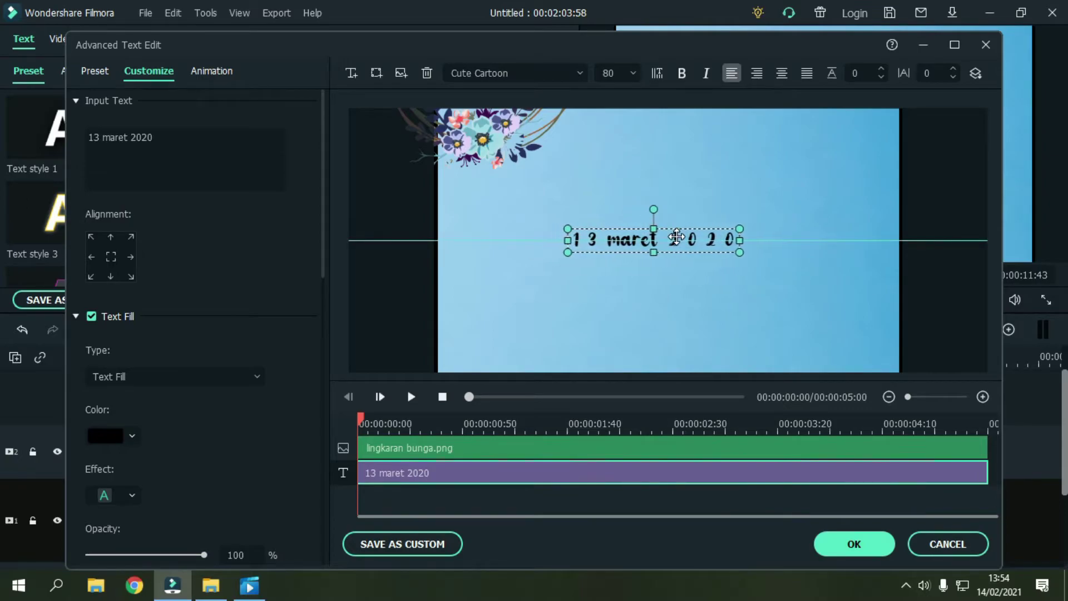
click(696, 281)
drag(563, 184, 766, 356)
drag(757, 327, 762, 325)
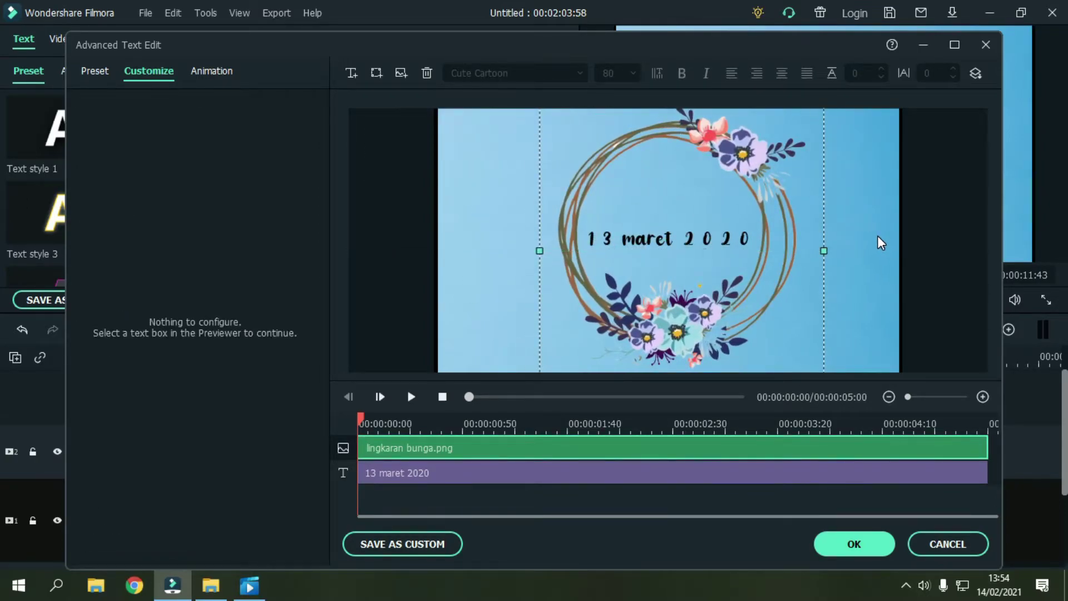
Step: Apply the Evaporate animation preset to the wreath title and preview it
click(218, 76)
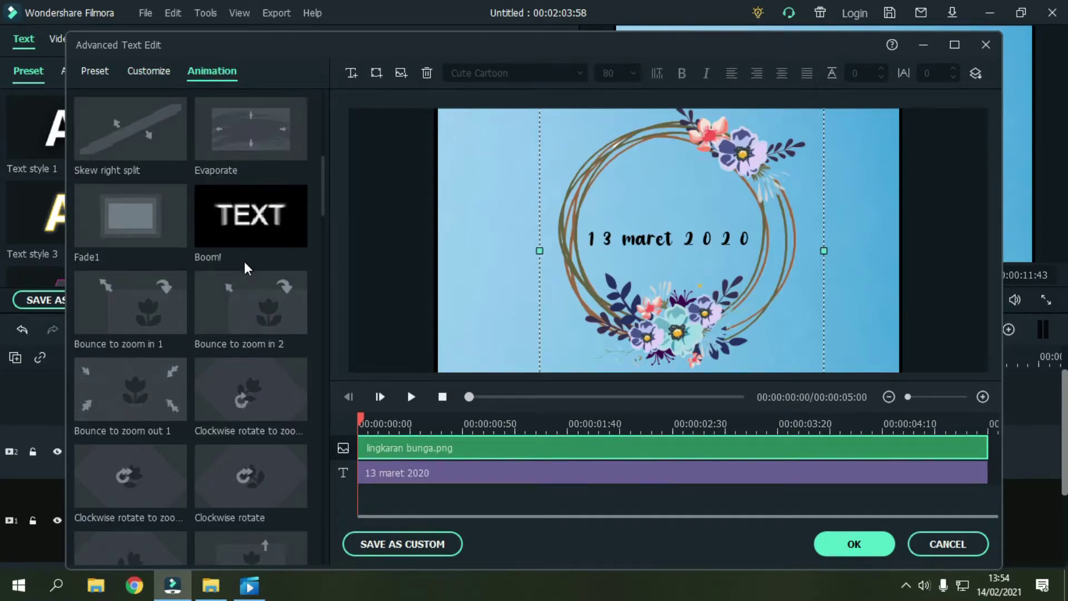
scroll(245, 261, up, 3)
click(250, 390)
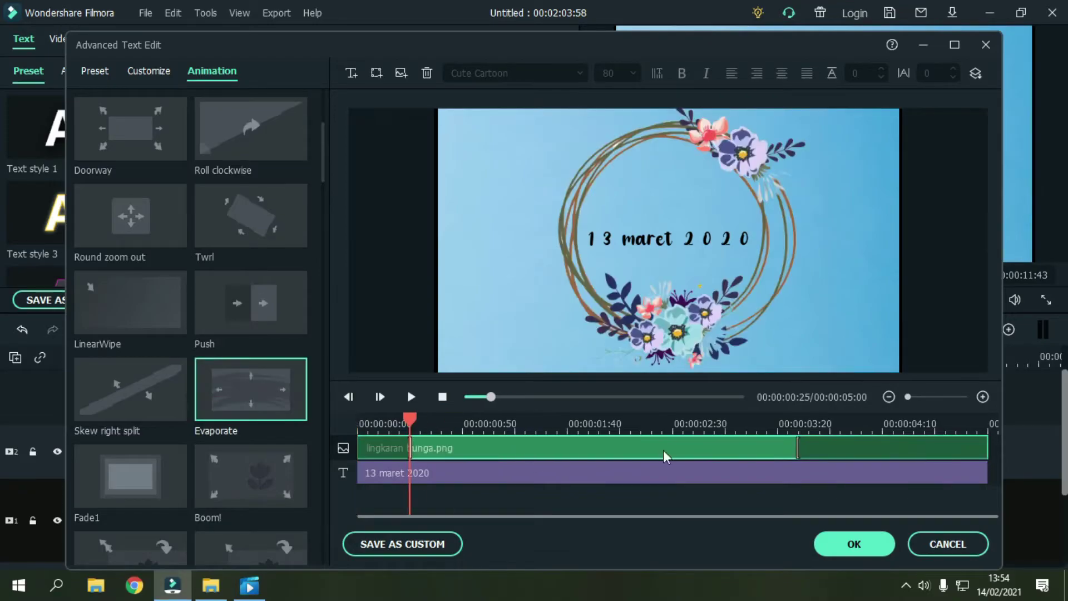
click(381, 423)
drag(380, 420, 411, 426)
click(411, 397)
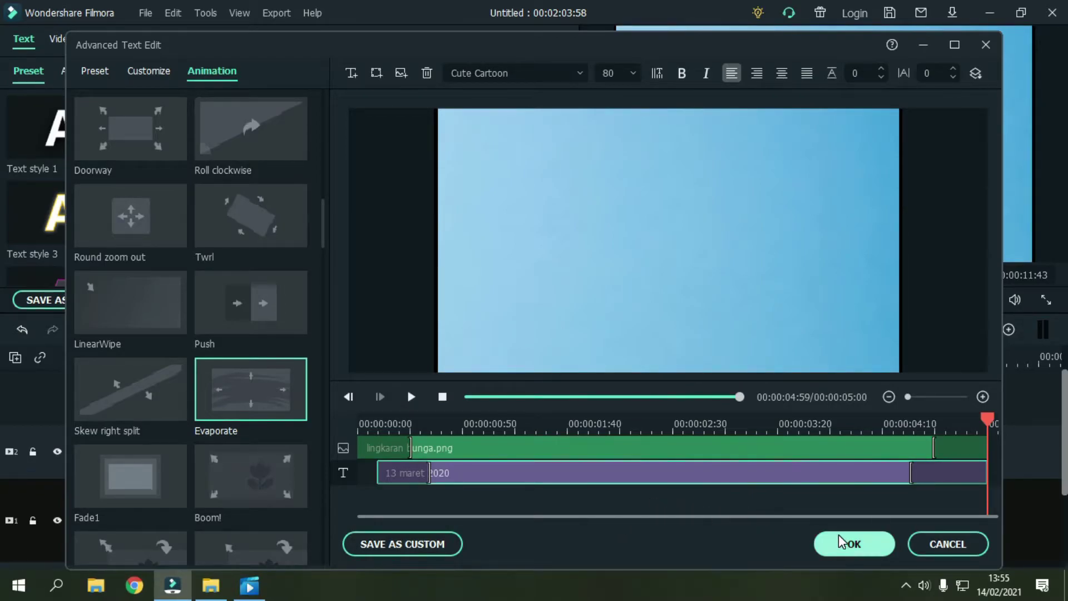
Step: Close the title editor and place a Default Title after the third title on track 2
click(853, 545)
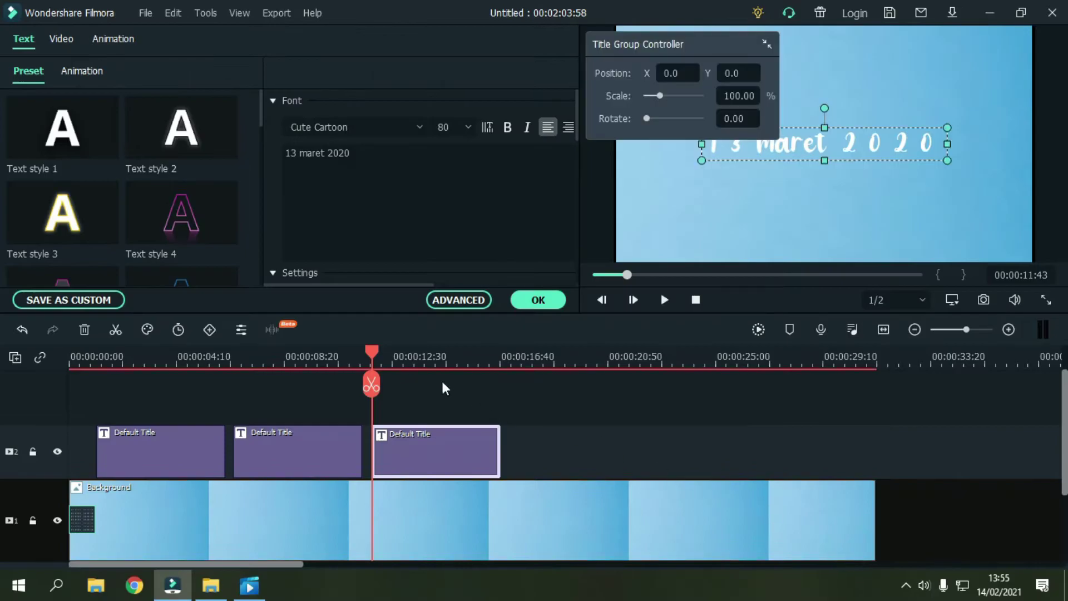
click(542, 299)
drag(331, 362, 510, 396)
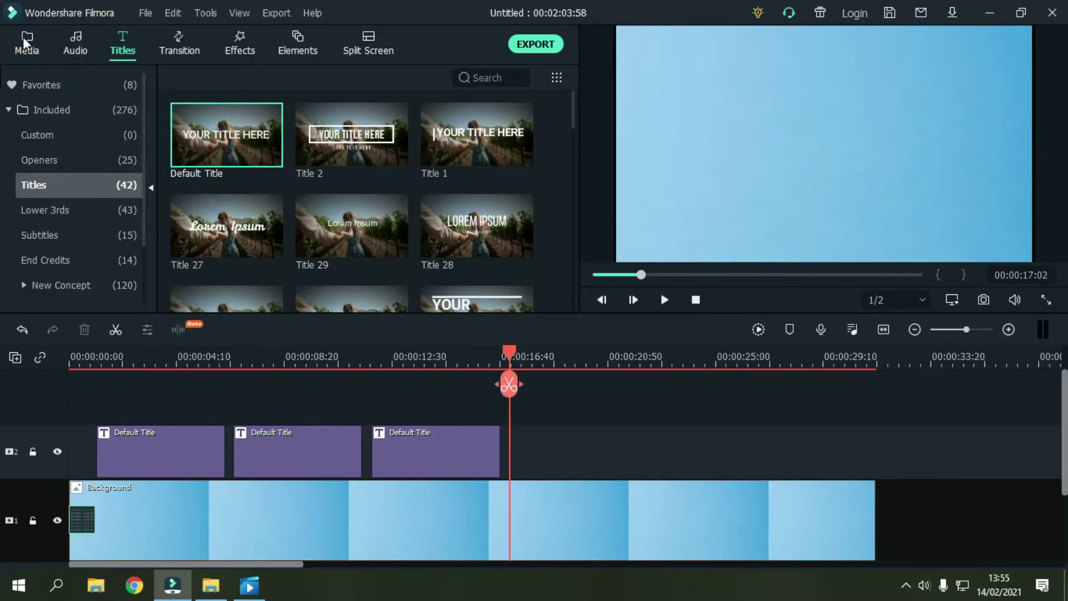
click(24, 40)
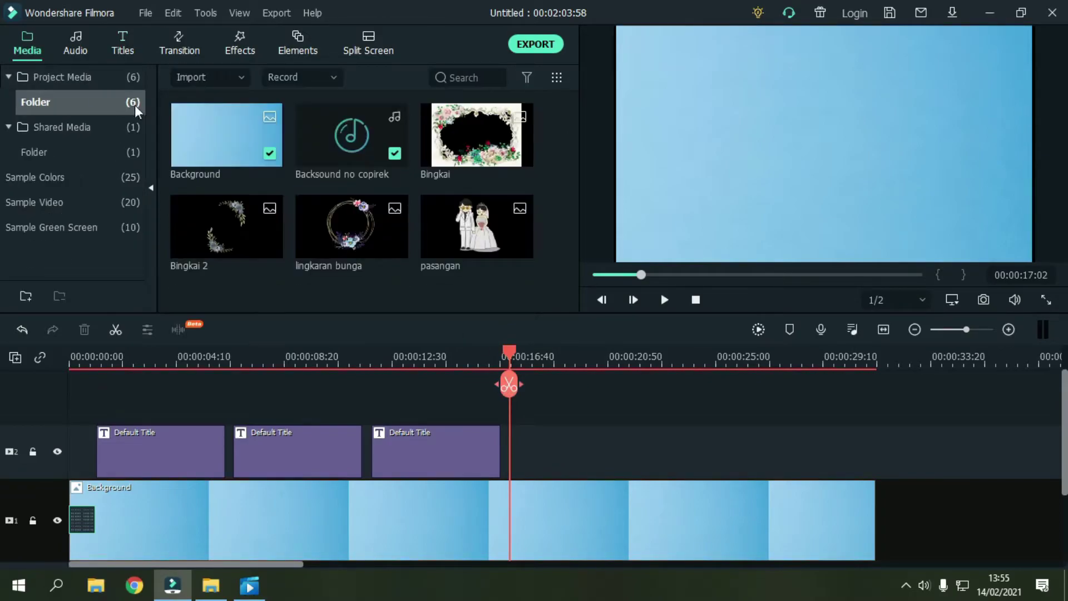
click(121, 42)
mouse_move(225, 167)
drag(234, 153, 514, 453)
Step: Replace the new title's placeholder text with the groom's name in the advanced text editor
double_click(563, 460)
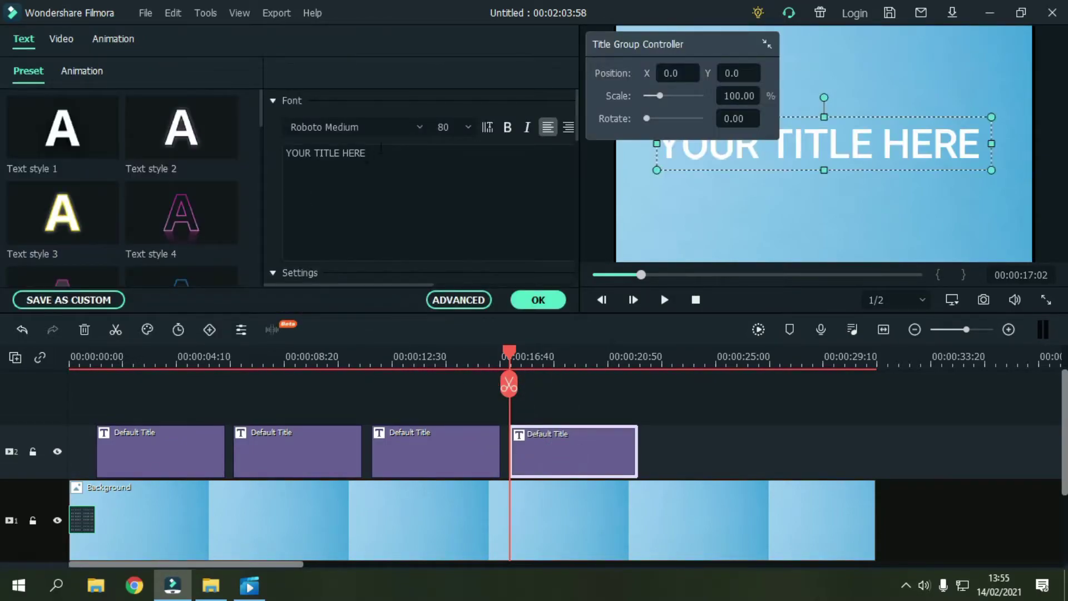
click(393, 156)
key(ctrl+a)
key(BackSpace)
click(459, 296)
click(193, 158)
text(Anton)
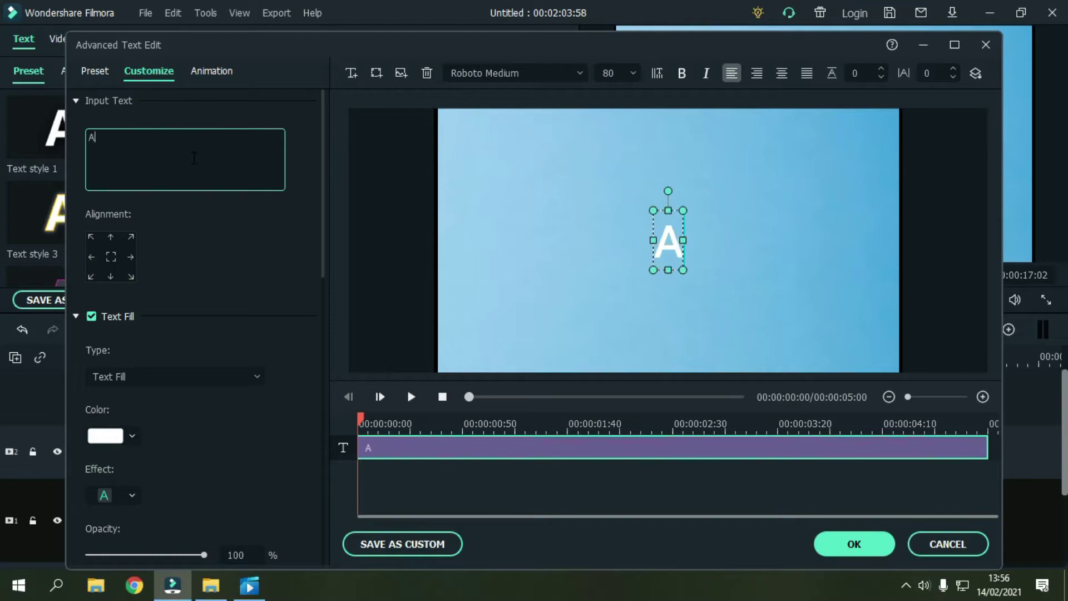
click(529, 72)
Step: Set the groom's name in Almond Cream font, coloured black, at the frame's top left
key(BackSpace)
text(Alm)
key(Return)
click(785, 252)
click(734, 264)
drag(732, 266, 576, 164)
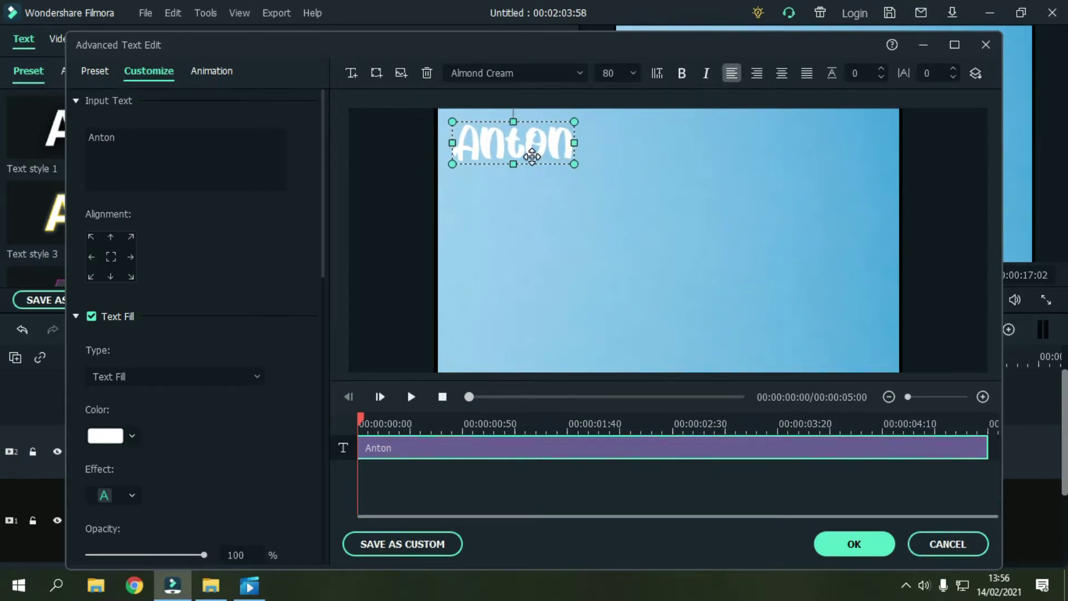
click(131, 435)
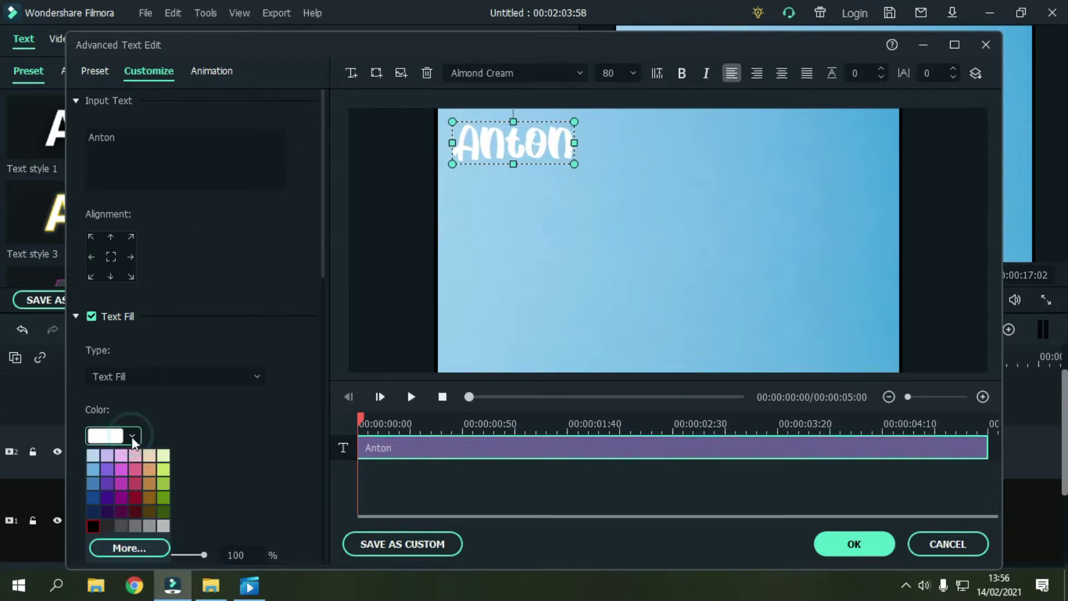
click(92, 525)
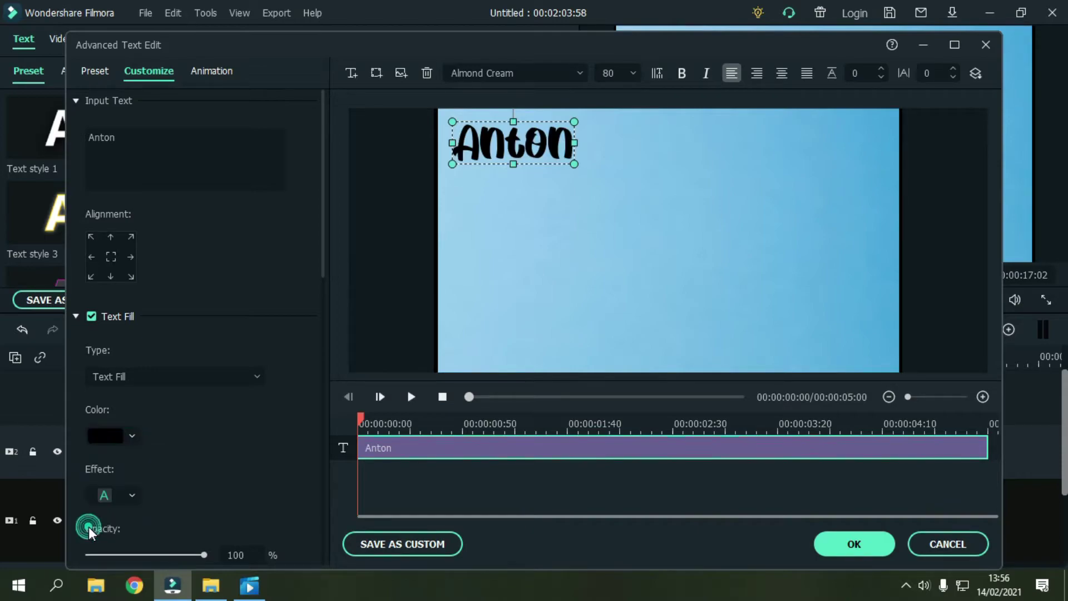
click(476, 236)
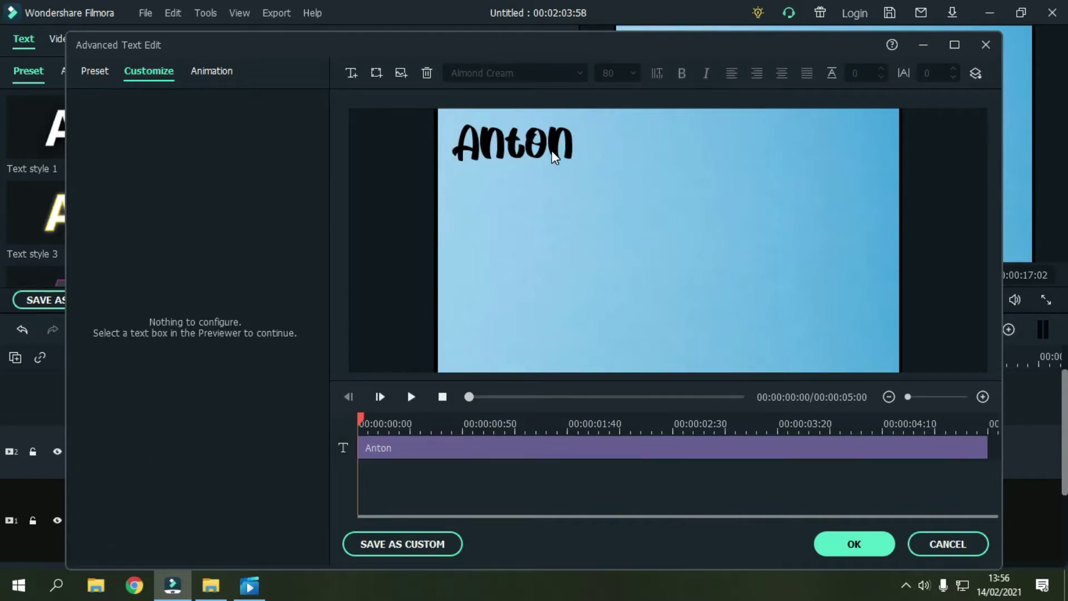
Step: Add the bride's name as a new text box at lower right, plus another blank text box
click(351, 73)
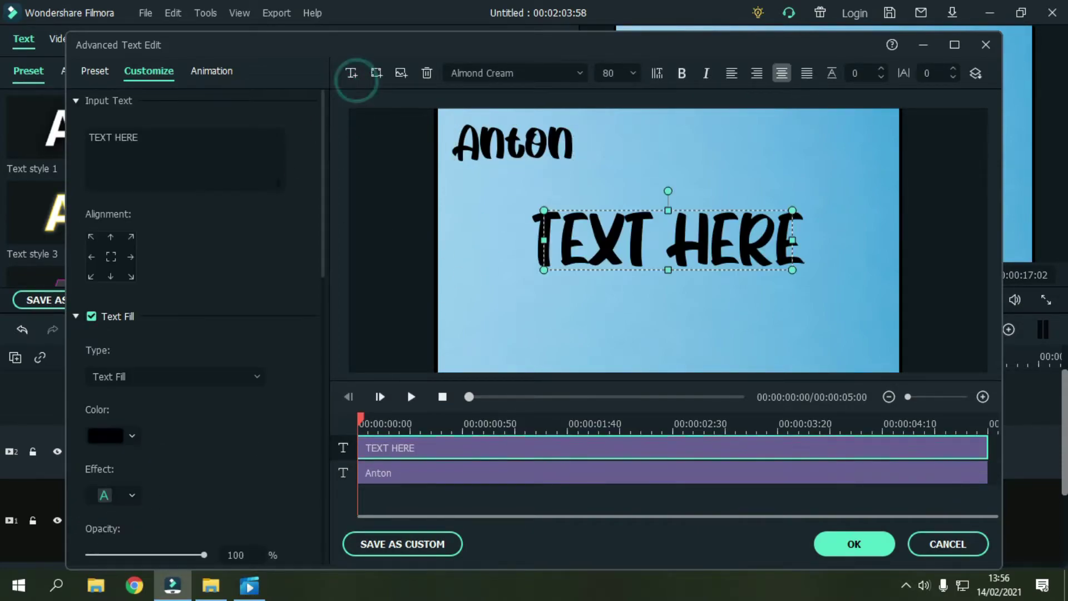
click(198, 133)
key(BackSpace)
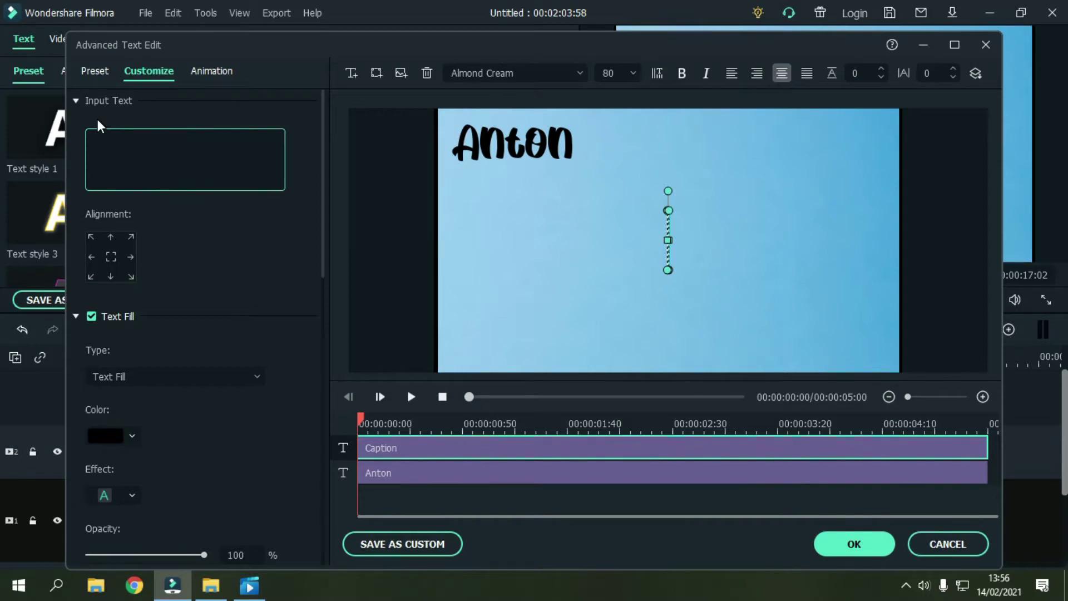
text(Dewi)
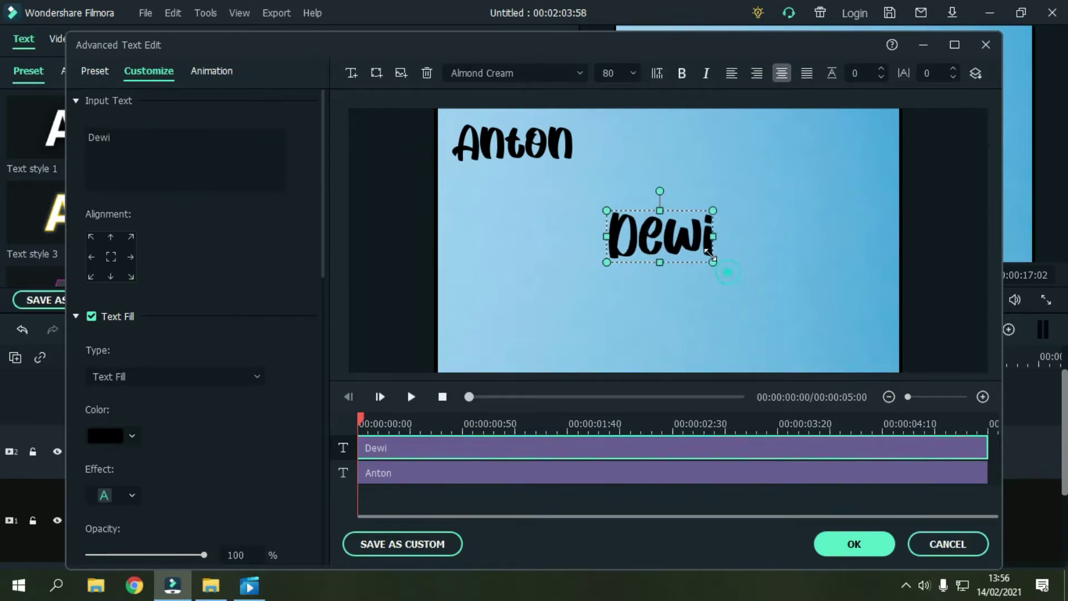
drag(660, 235, 814, 317)
click(636, 268)
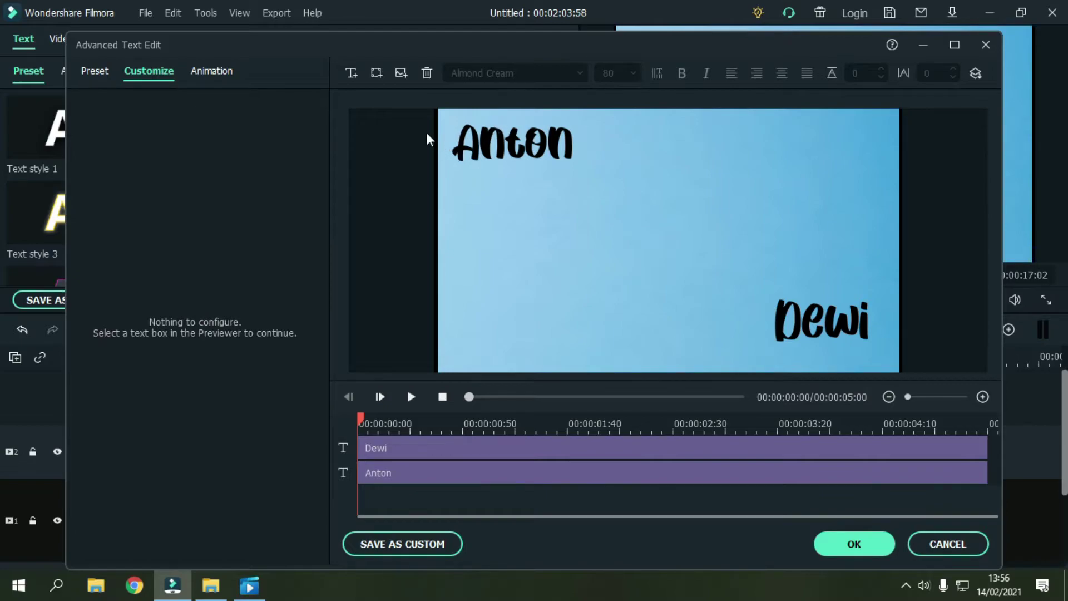
click(351, 73)
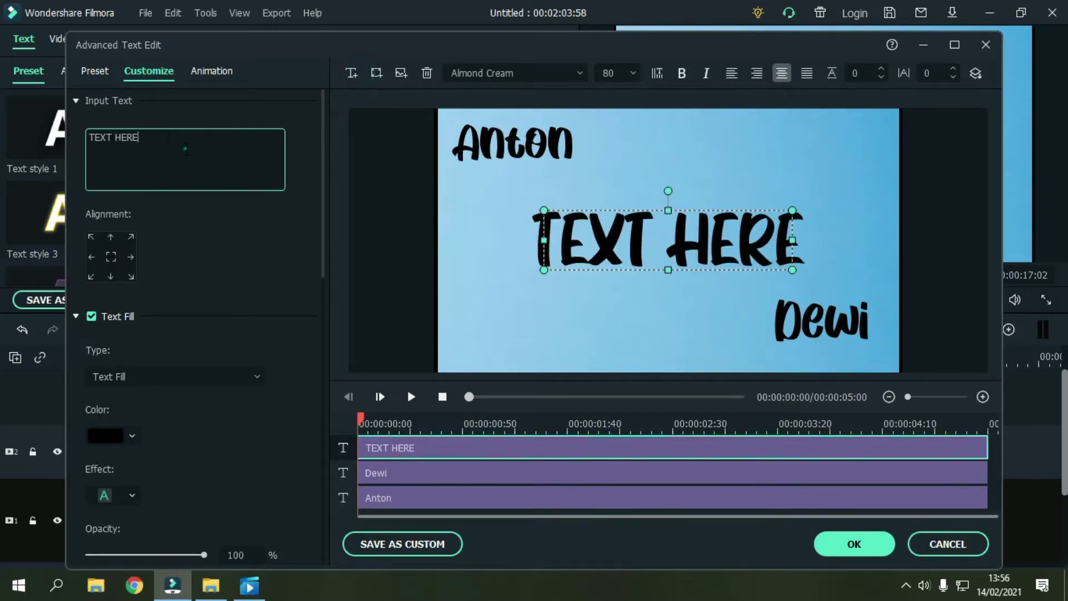
Step: Add a small Bebas Neue caption naming the groom's parents beneath the groom's name
key(BackSpace)
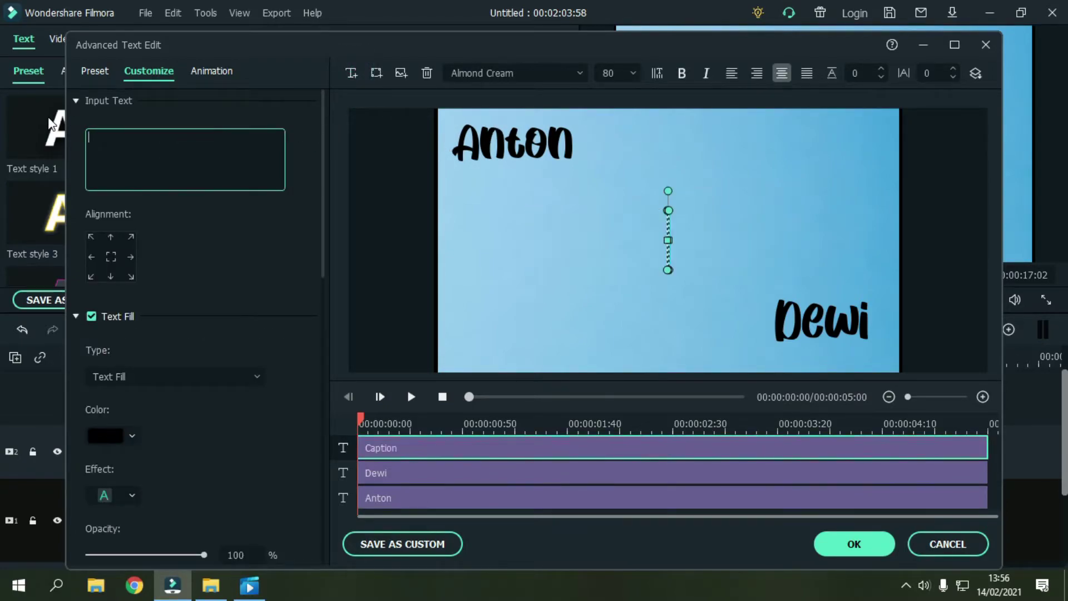
text(PUTRA DA)
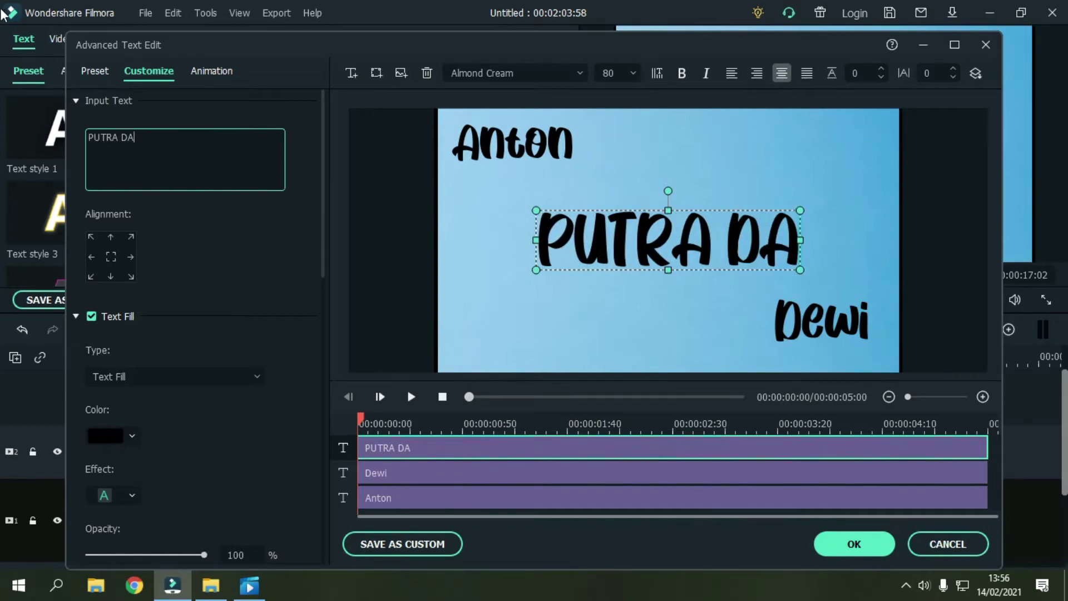
click(522, 67)
key(BackSpace)
text(BE)
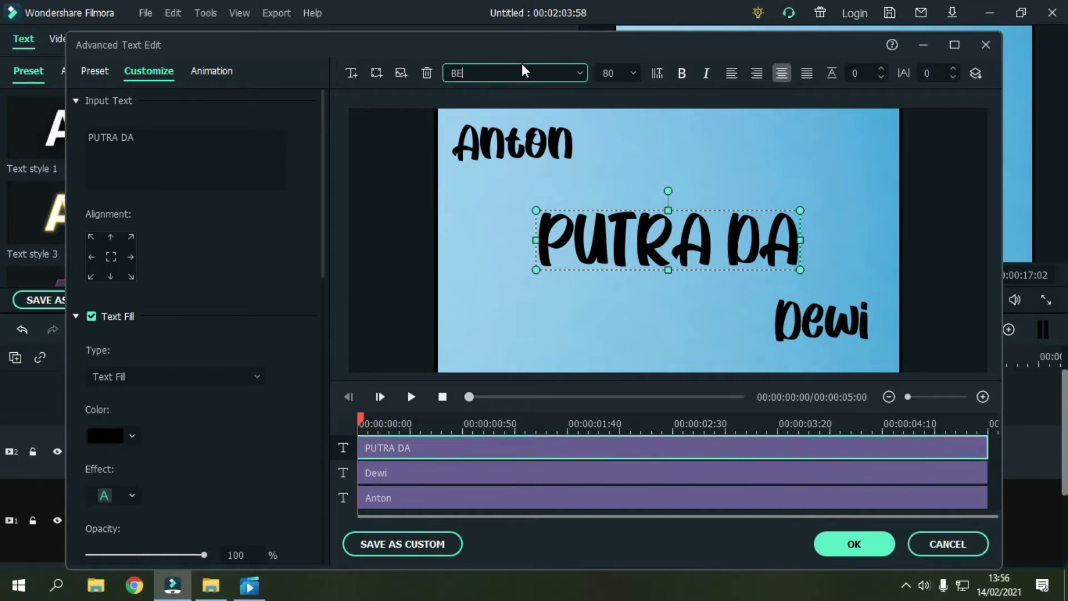
text(BAS NEUe)
key(Return)
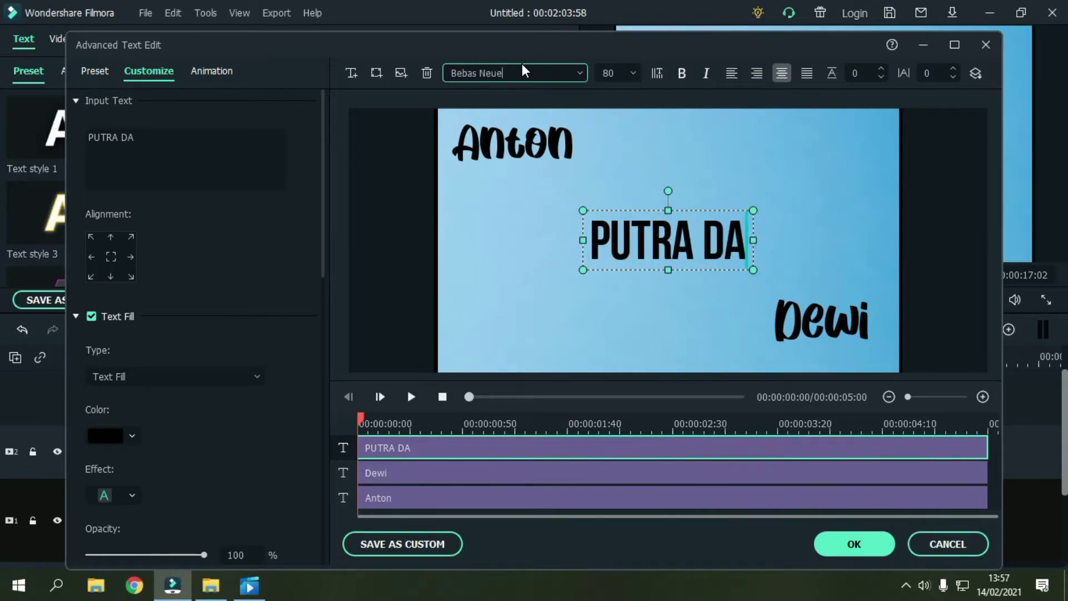
click(185, 137)
text(RI)
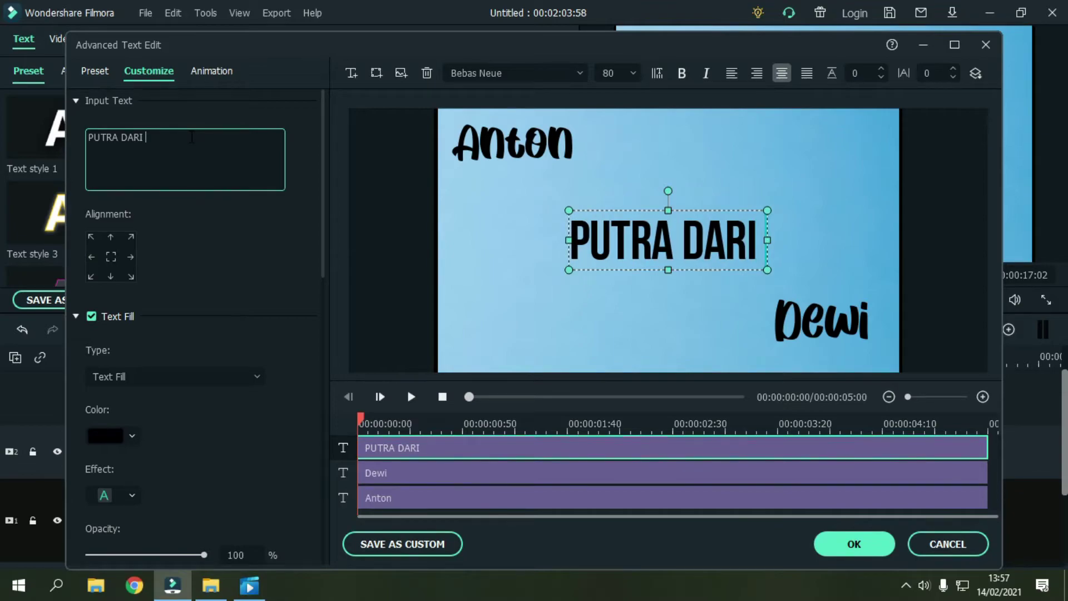
text( BAPAK WILLIAM)
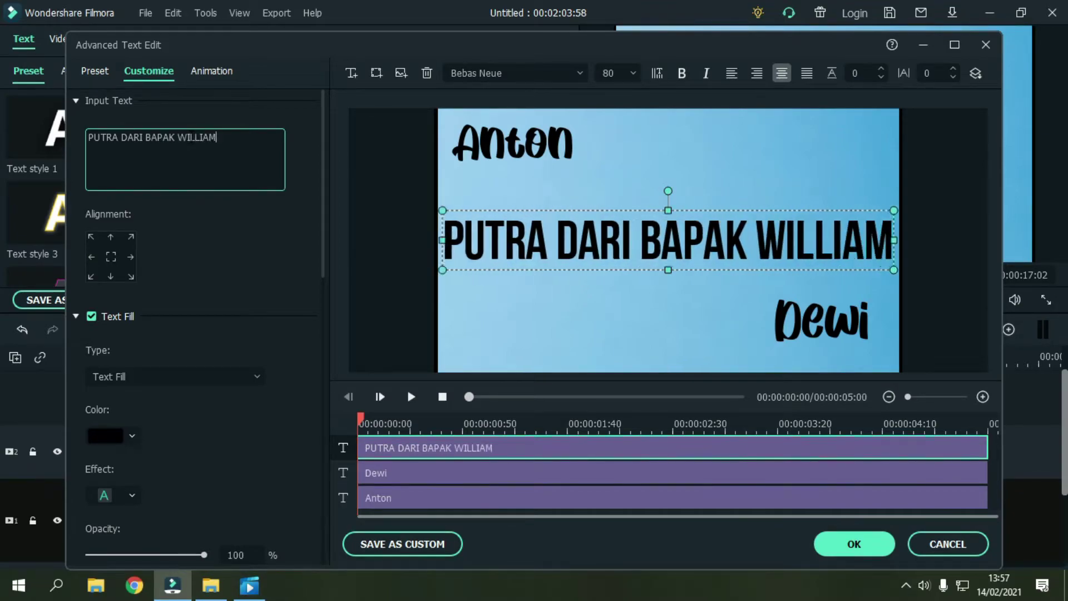
text( DAN IBU MARIA)
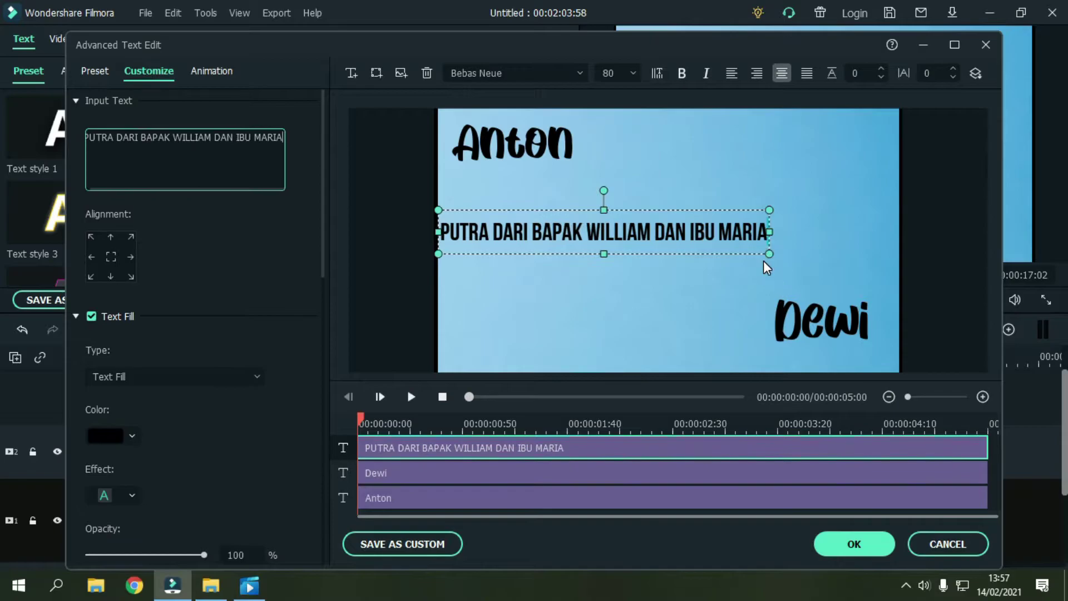
drag(769, 253, 565, 177)
click(571, 224)
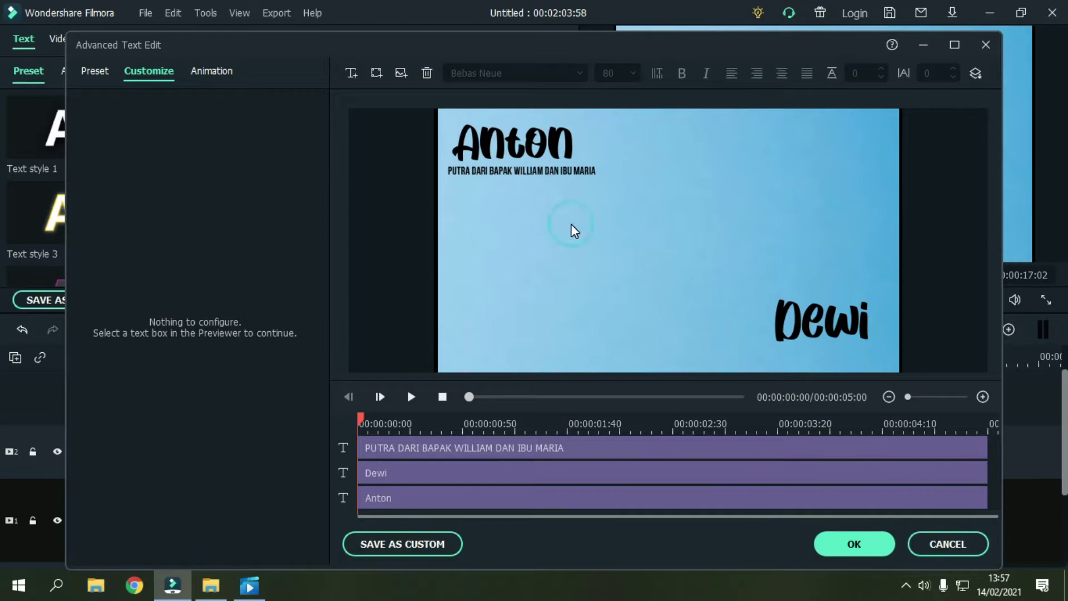
Step: Add a matching small caption naming the bride's parents beneath the bride's name
click(569, 170)
click(351, 73)
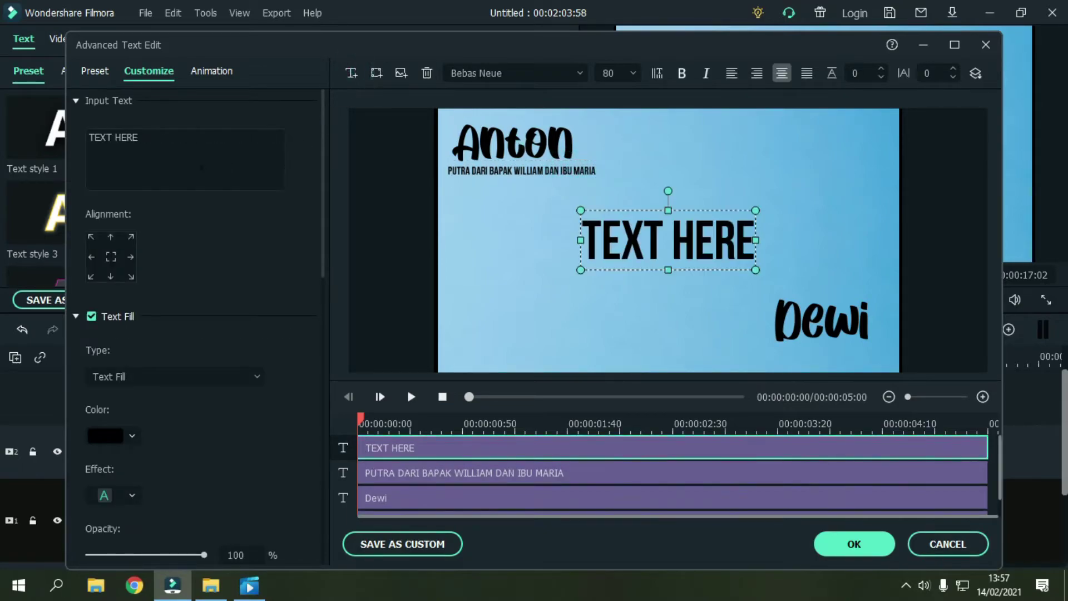
click(201, 145)
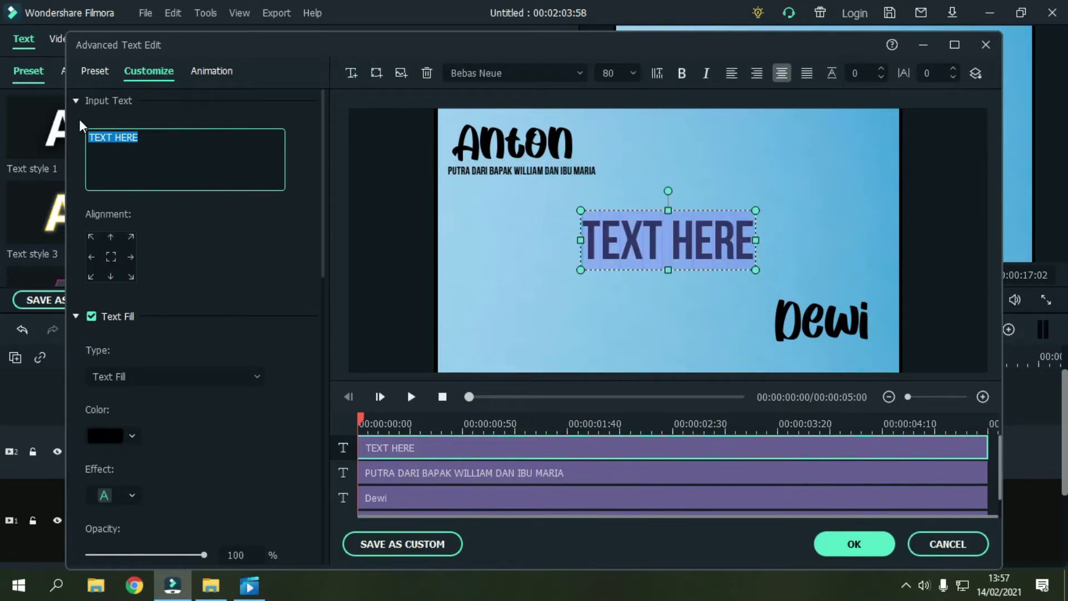
key(BackSpace)
text(PUTRI DARI BAPAK WATO DAN IBU INDAH)
drag(556, 272, 842, 362)
click(767, 302)
scroll(526, 480, down, 1)
scroll(532, 472, up, 1)
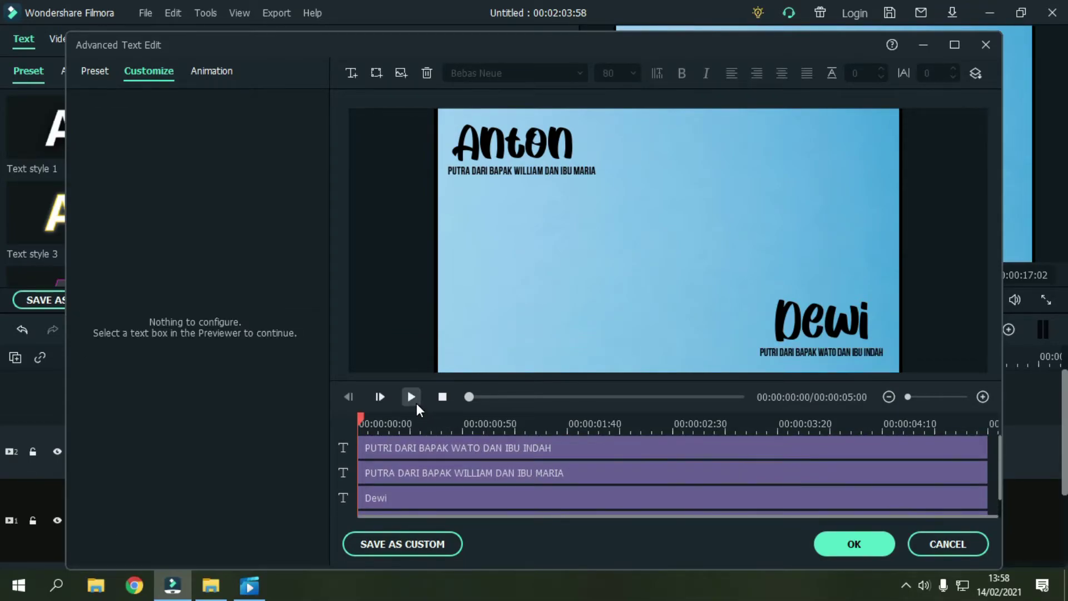
click(399, 75)
Step: Insert the pasangan couple picture and position it centrally between the two names
click(273, 242)
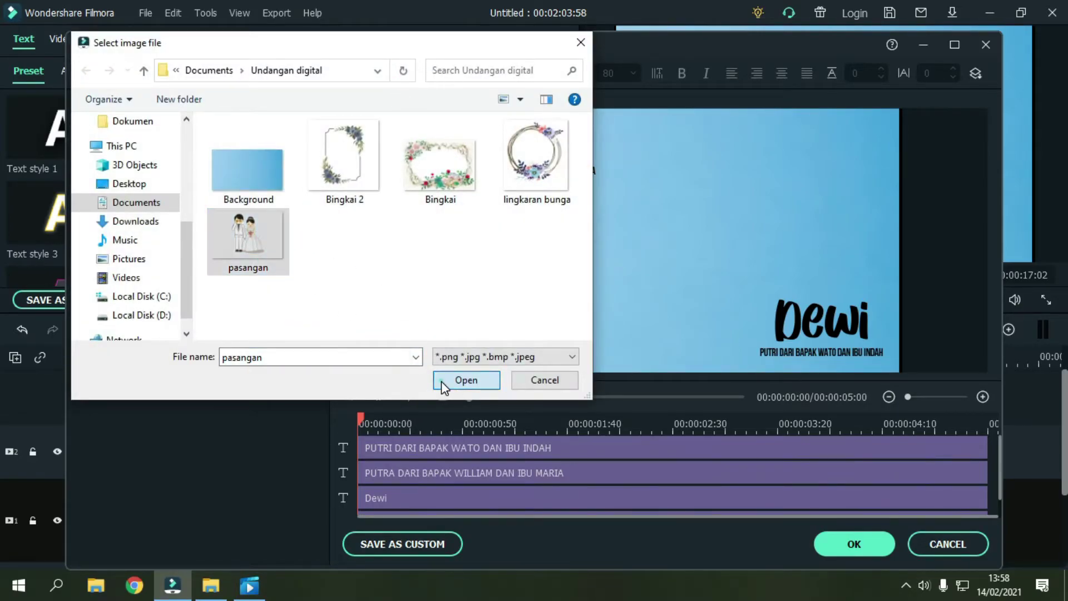
click(466, 380)
drag(716, 308, 824, 282)
drag(772, 244, 798, 315)
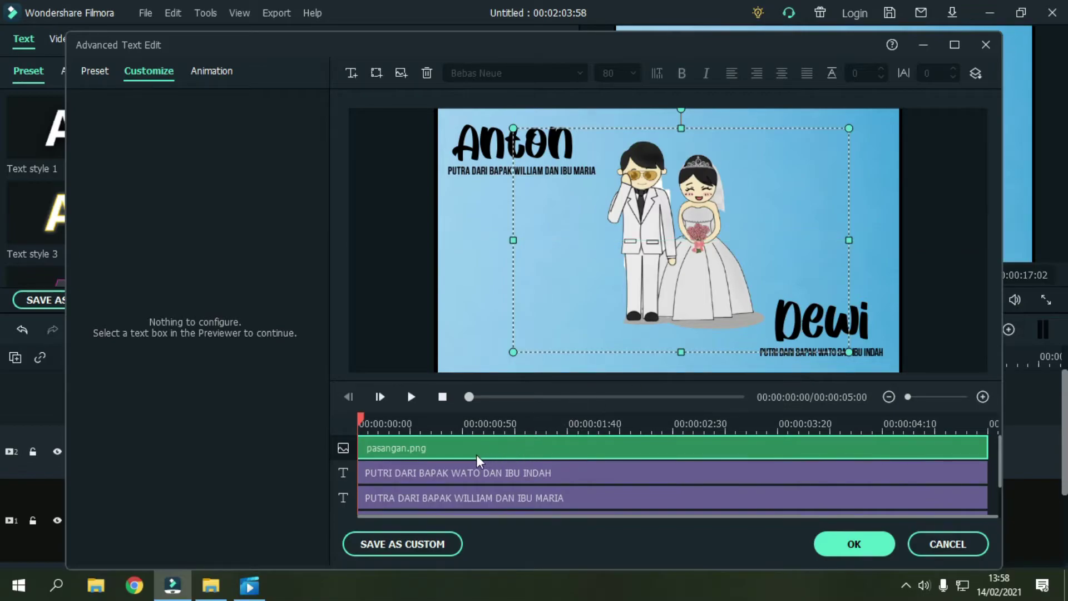
scroll(473, 454, down, 3)
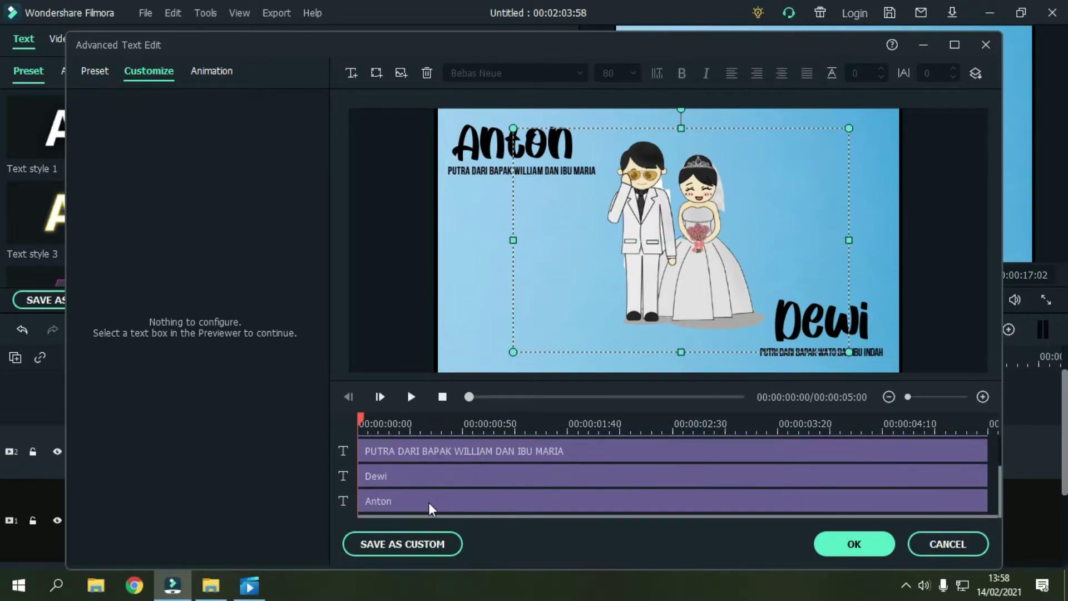
click(421, 500)
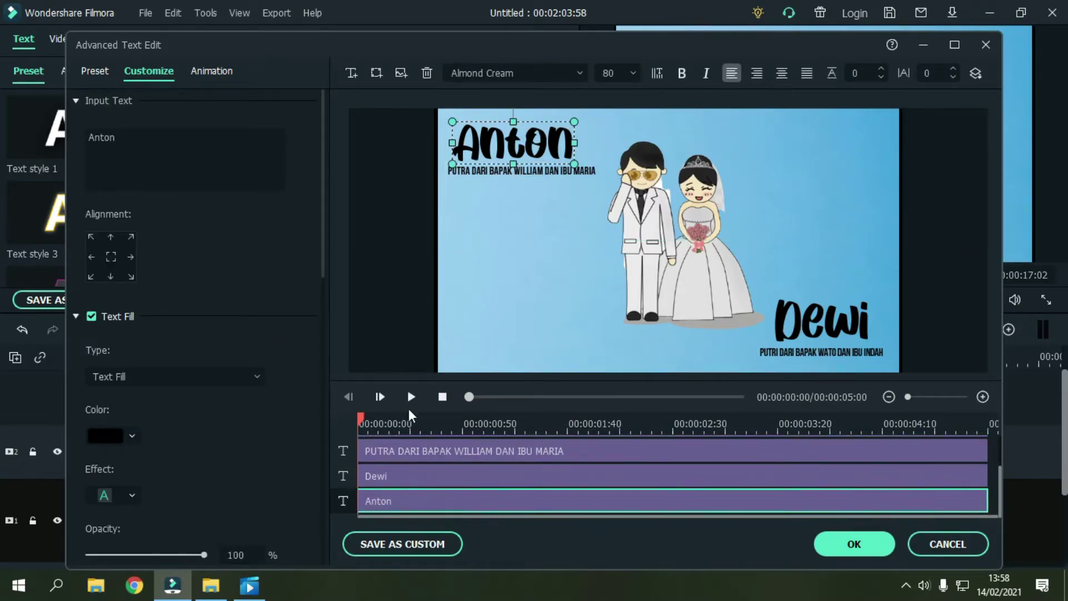
Step: Give the groom's name the Up Dir Insert animation and preview it
click(227, 71)
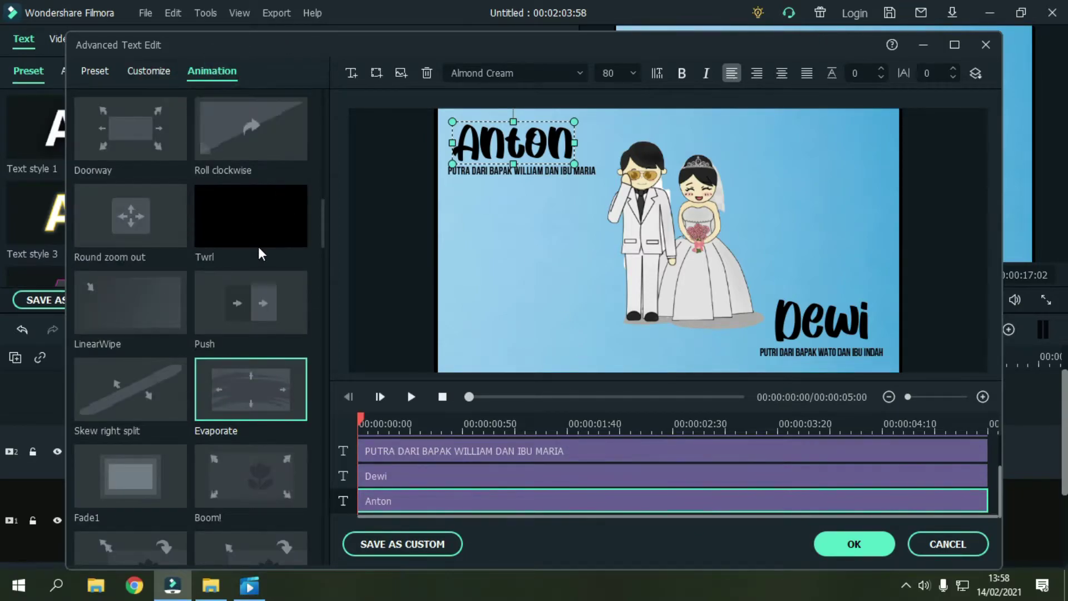
scroll(258, 246, up, 3)
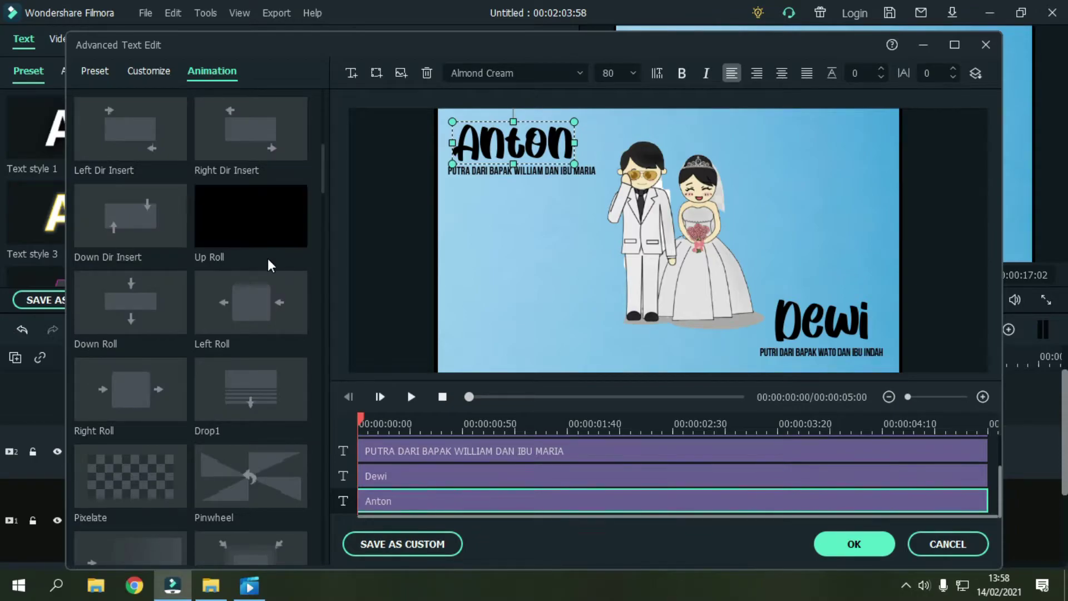
click(271, 170)
scroll(266, 192, up, 2)
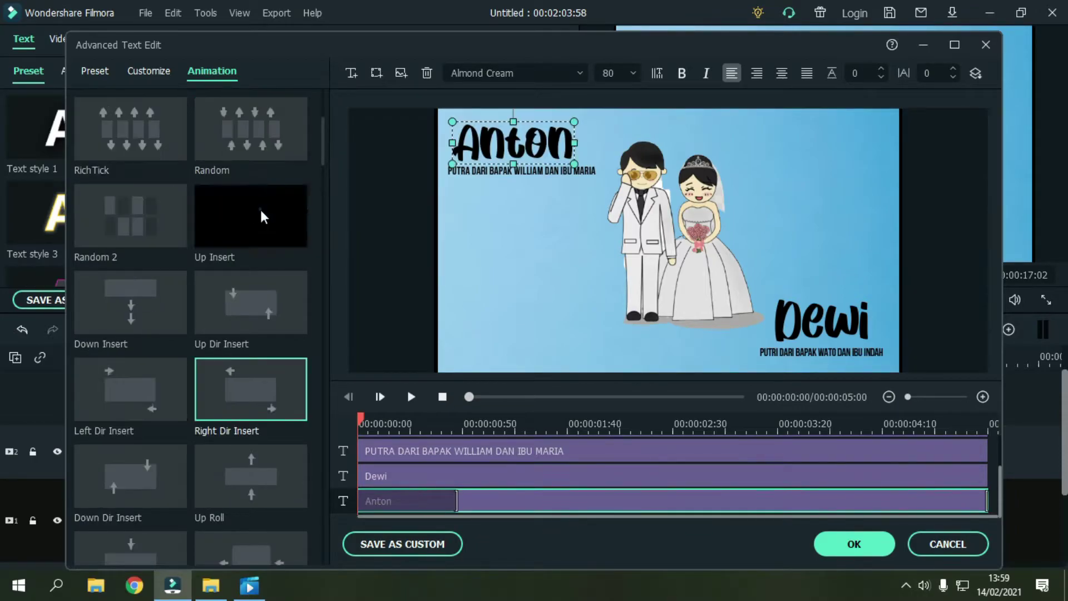
click(260, 209)
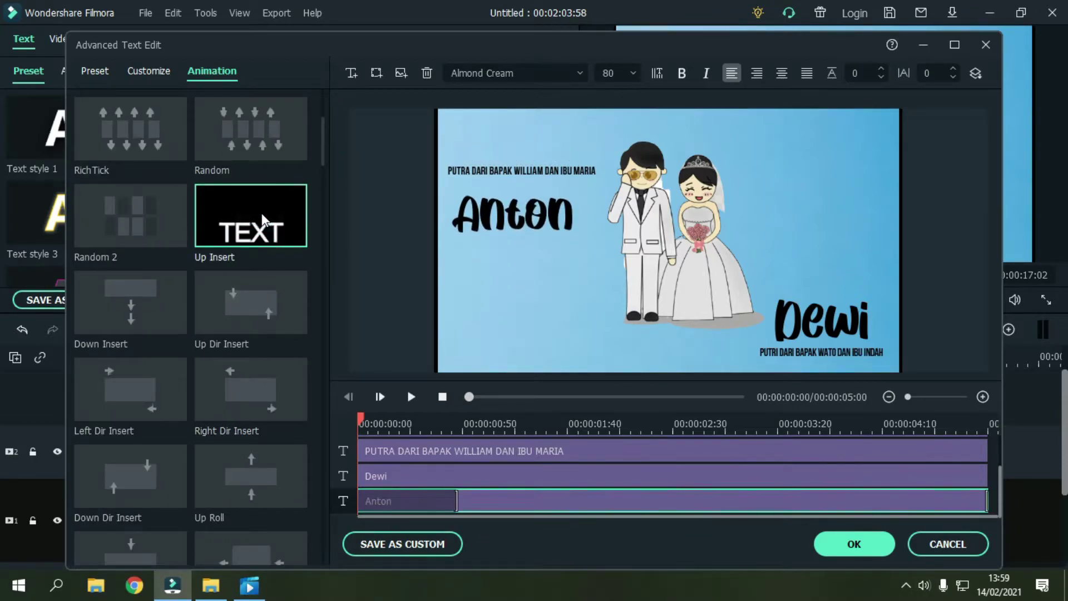
click(247, 279)
click(412, 396)
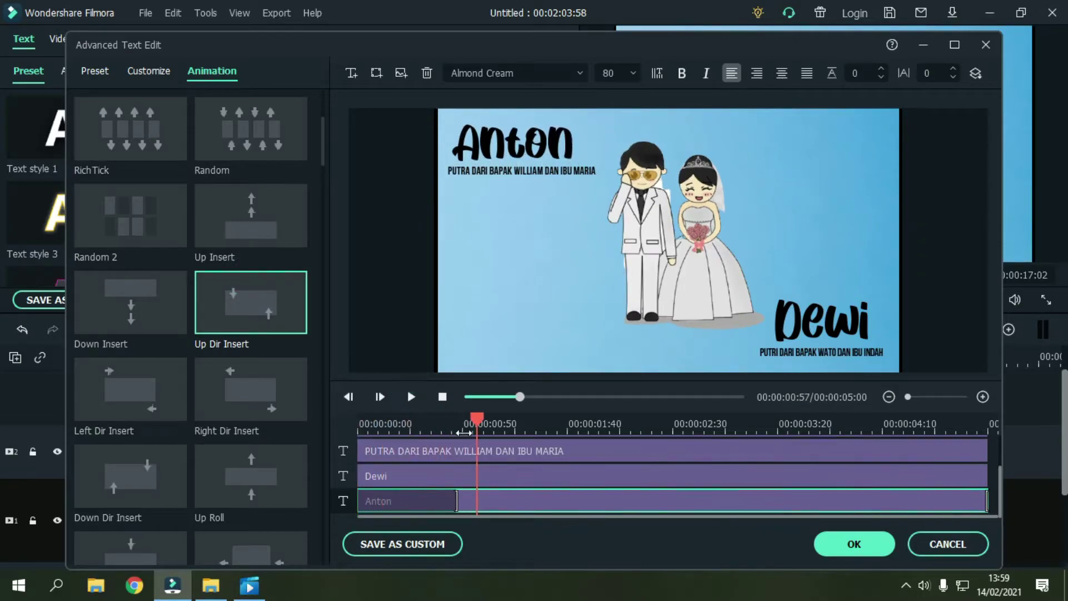
drag(484, 425, 341, 423)
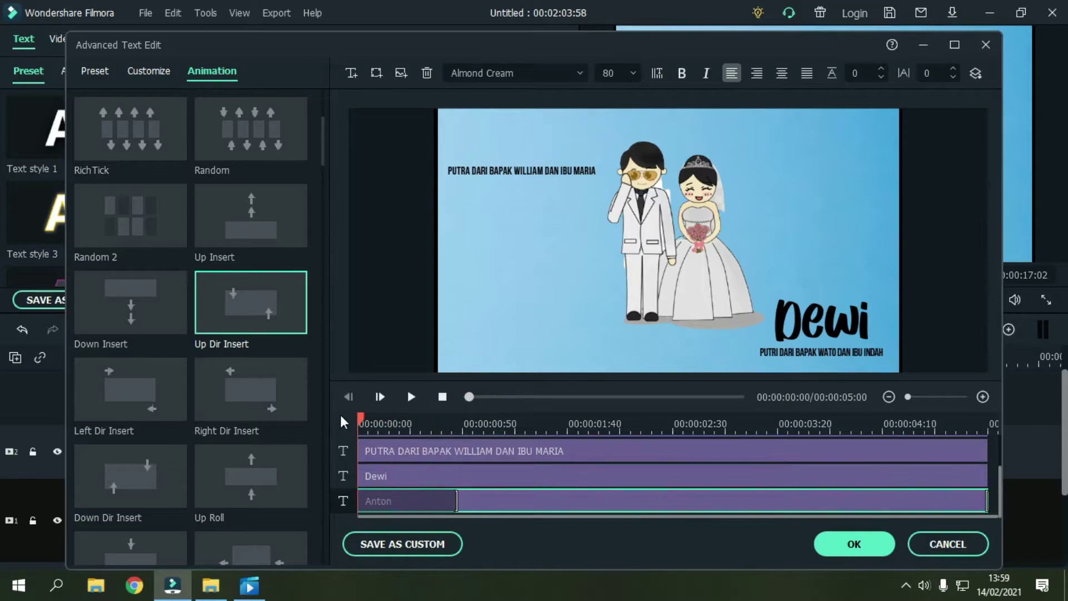
Step: Apply Up Dir Insert to the bride's name and align both names' entrance and exit timings
click(428, 472)
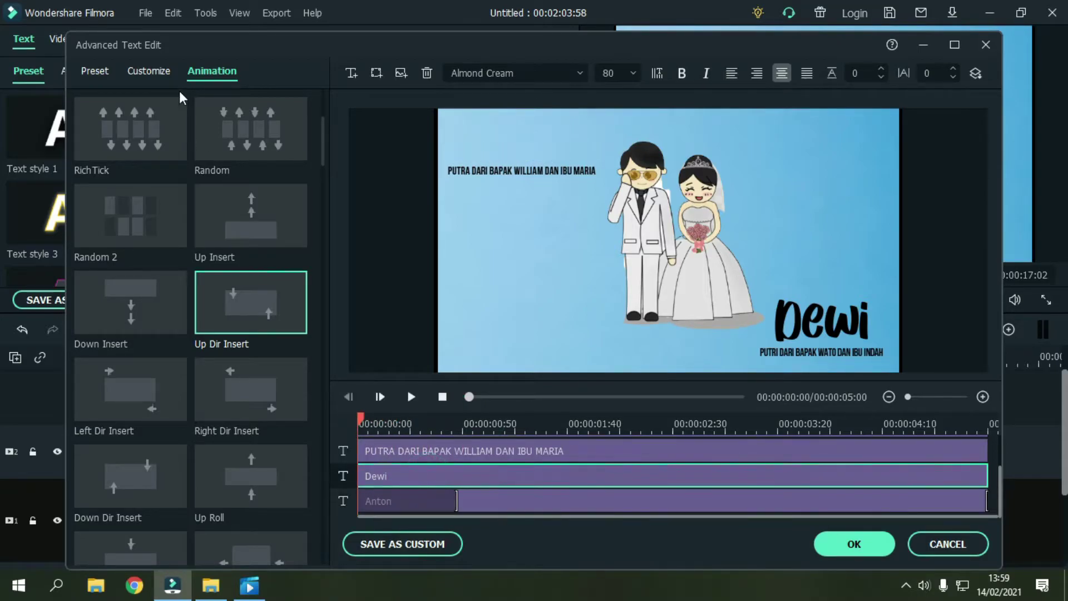
double_click(282, 305)
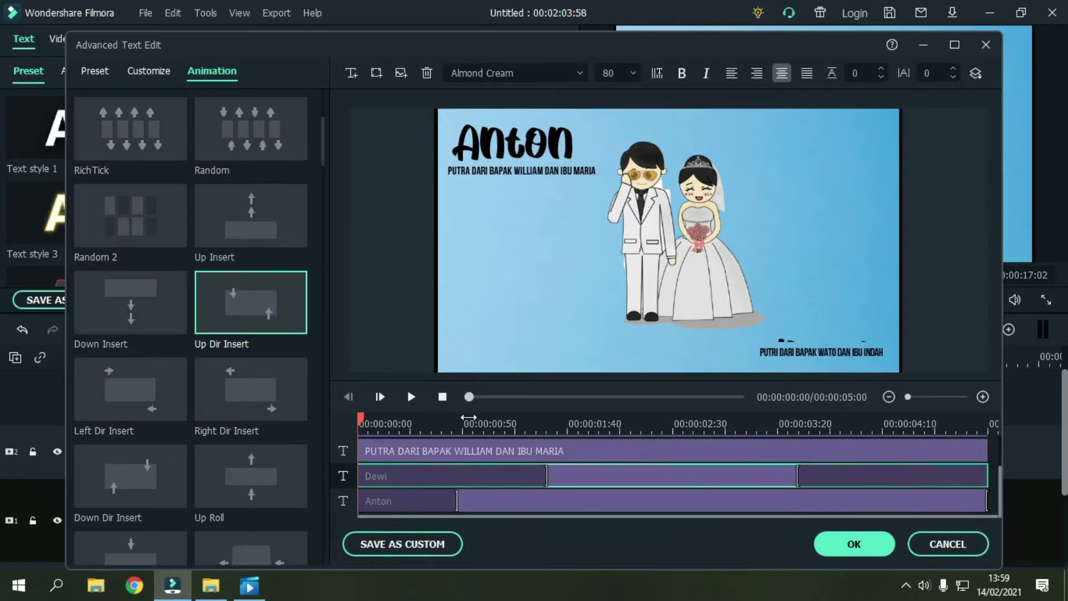
drag(546, 465, 453, 461)
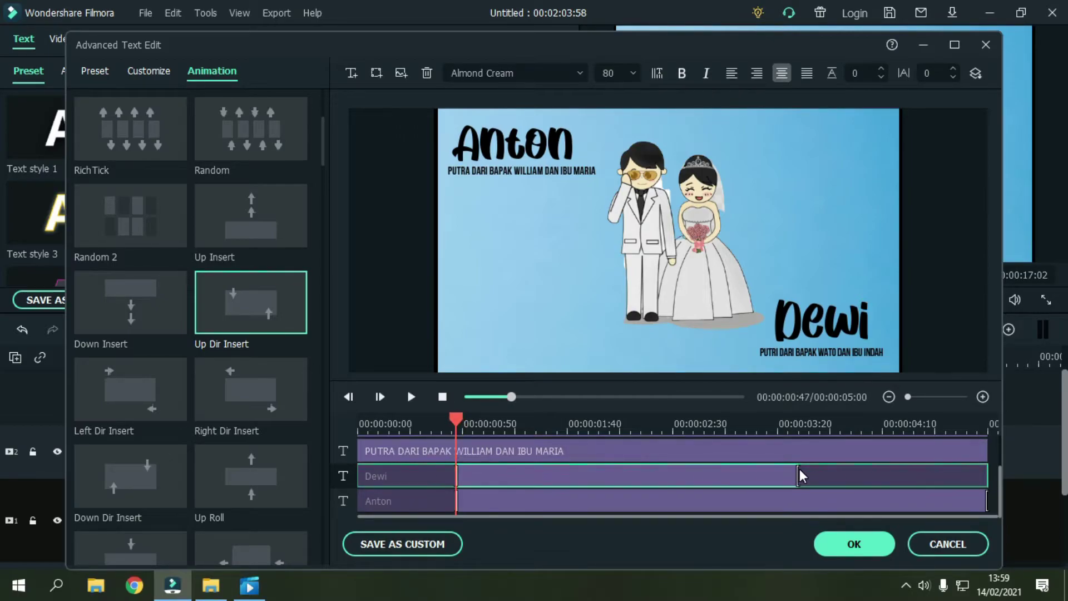
drag(986, 501, 934, 501)
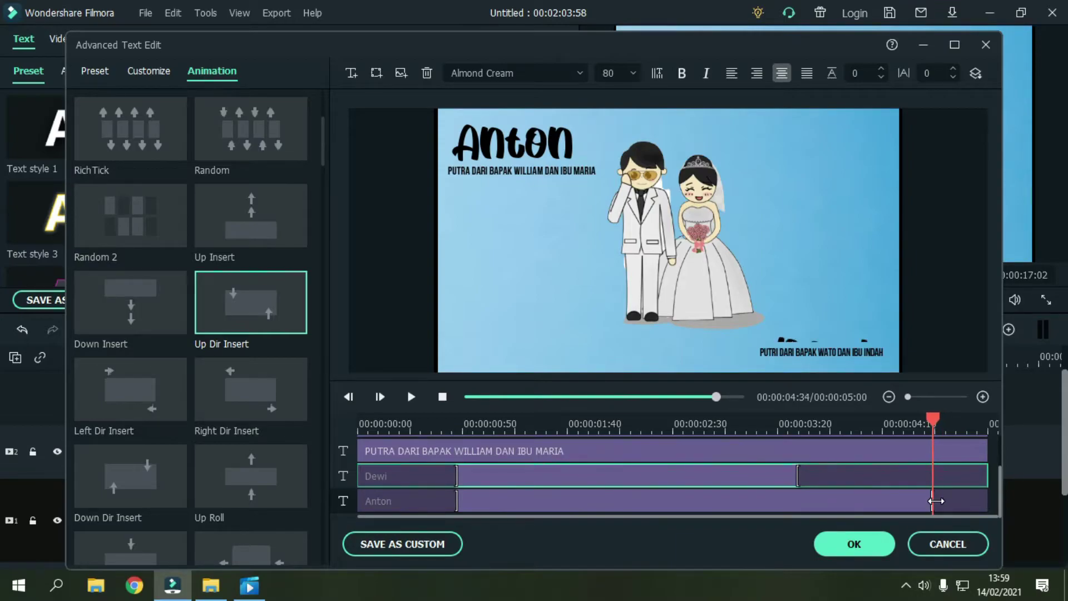
click(799, 476)
click(799, 476)
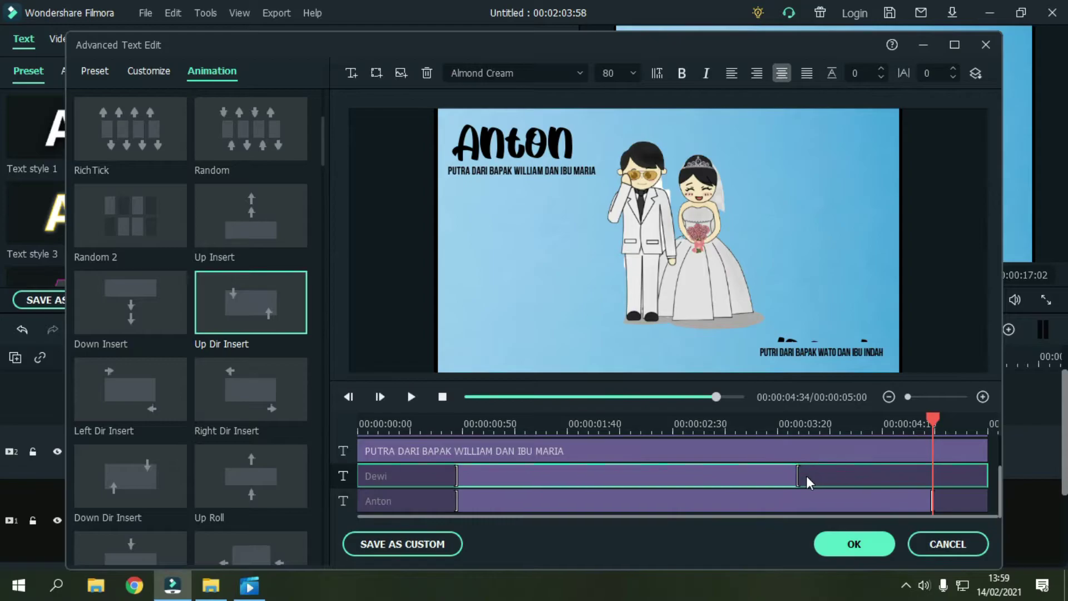
drag(802, 476, 937, 485)
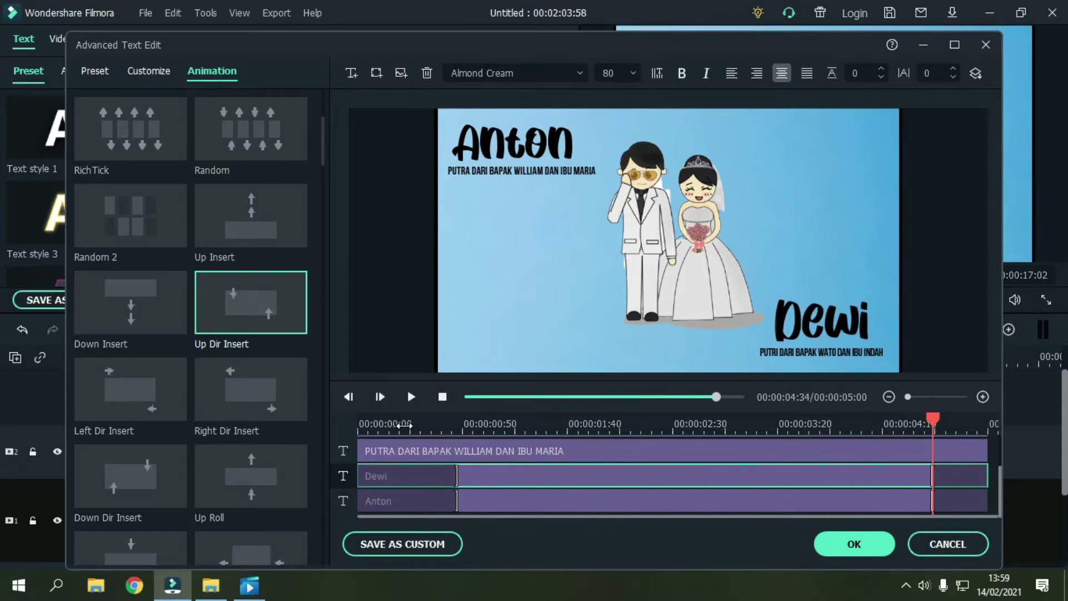
scroll(574, 500, up, 1)
click(558, 460)
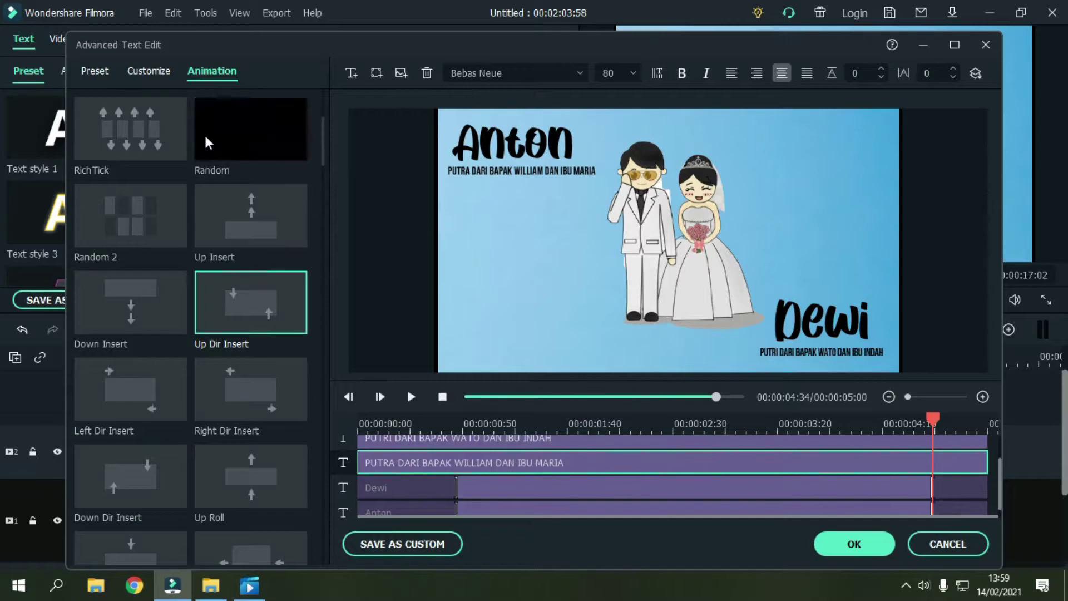
click(406, 419)
Step: Apply the Down Dir Insert animation to both parents' lines and preview the result
click(416, 420)
drag(417, 419, 465, 424)
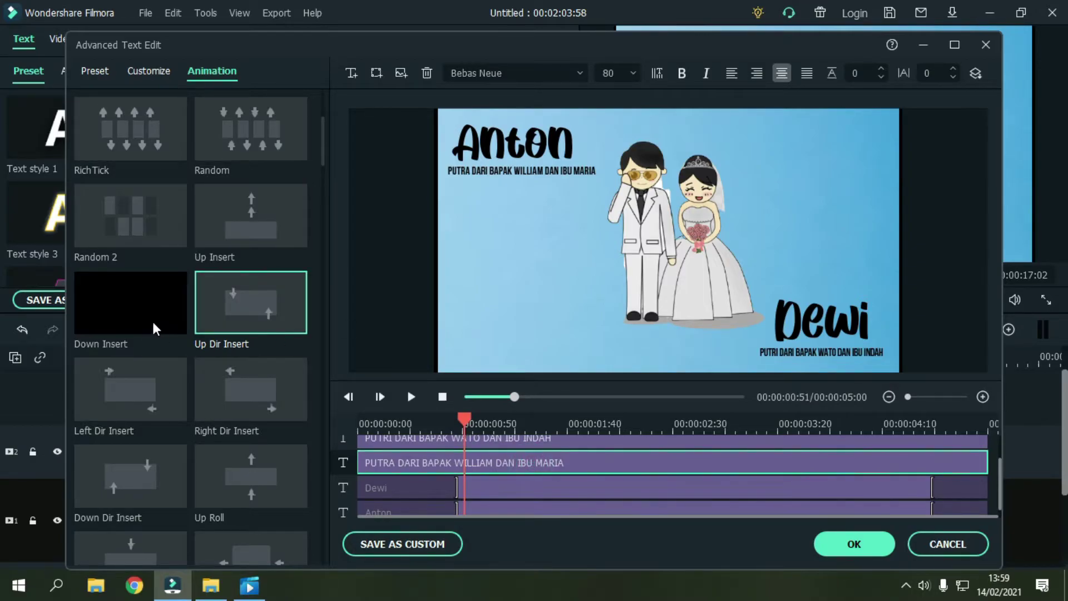
double_click(159, 461)
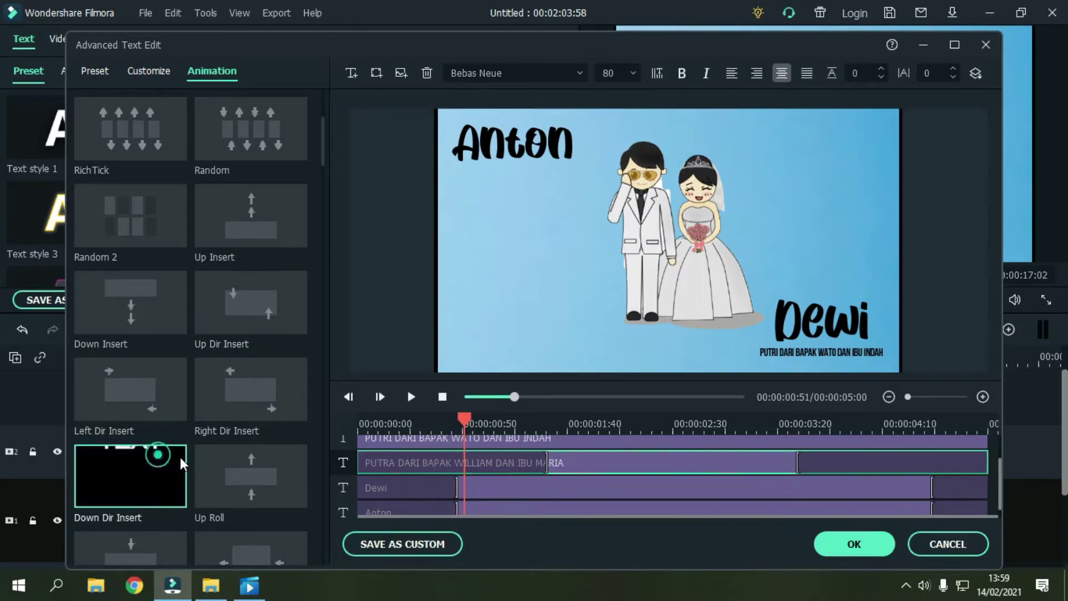
scroll(543, 460, up, 1)
double_click(131, 476)
scroll(440, 433, down, 1)
drag(441, 433, 412, 428)
click(413, 397)
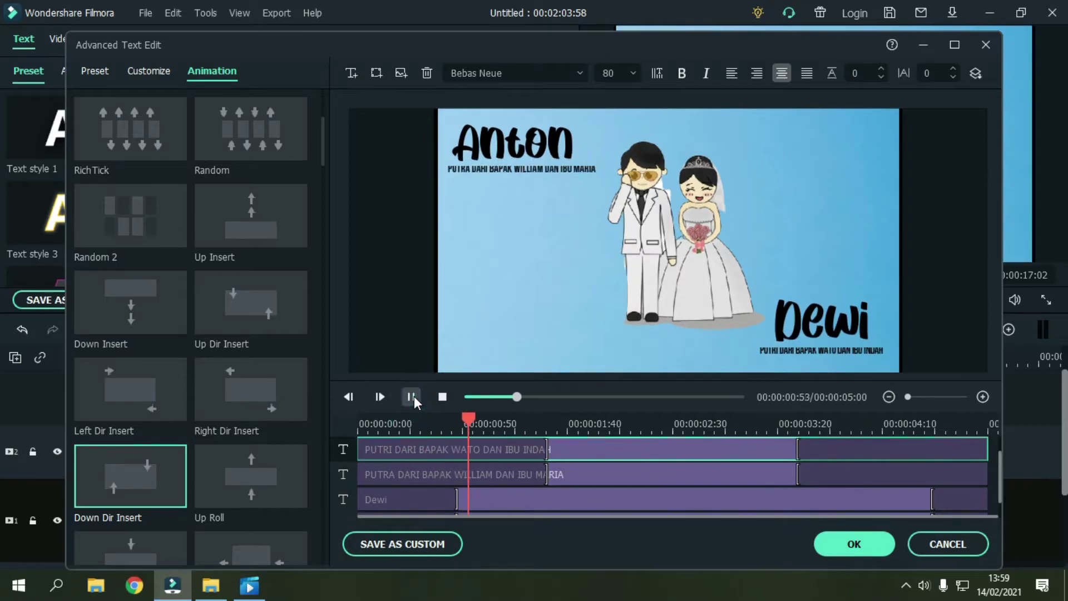
click(440, 427)
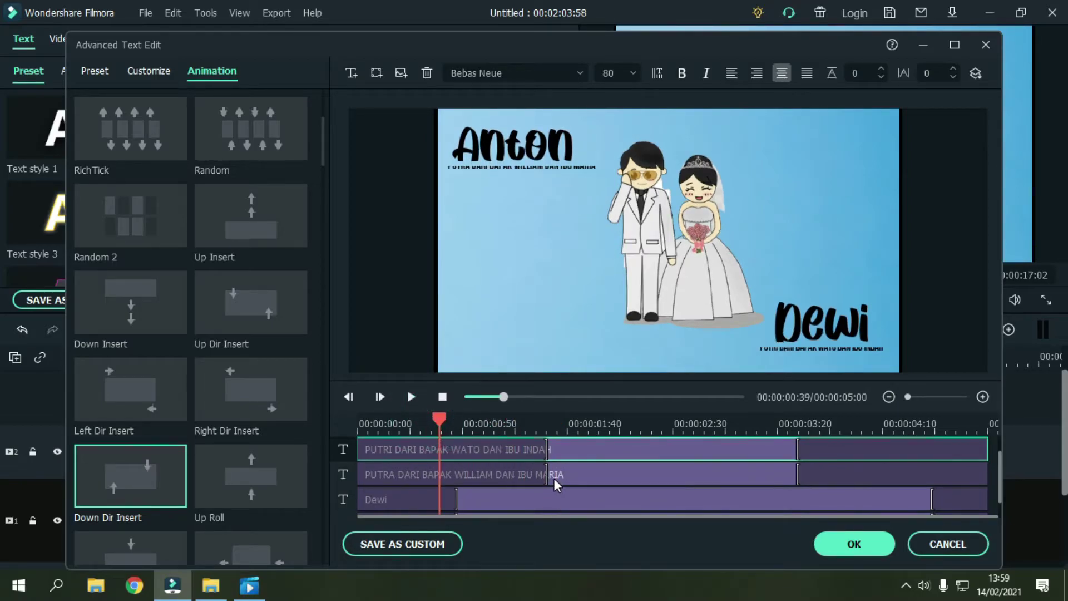
drag(501, 428, 473, 428)
drag(467, 472, 458, 472)
drag(544, 449, 460, 454)
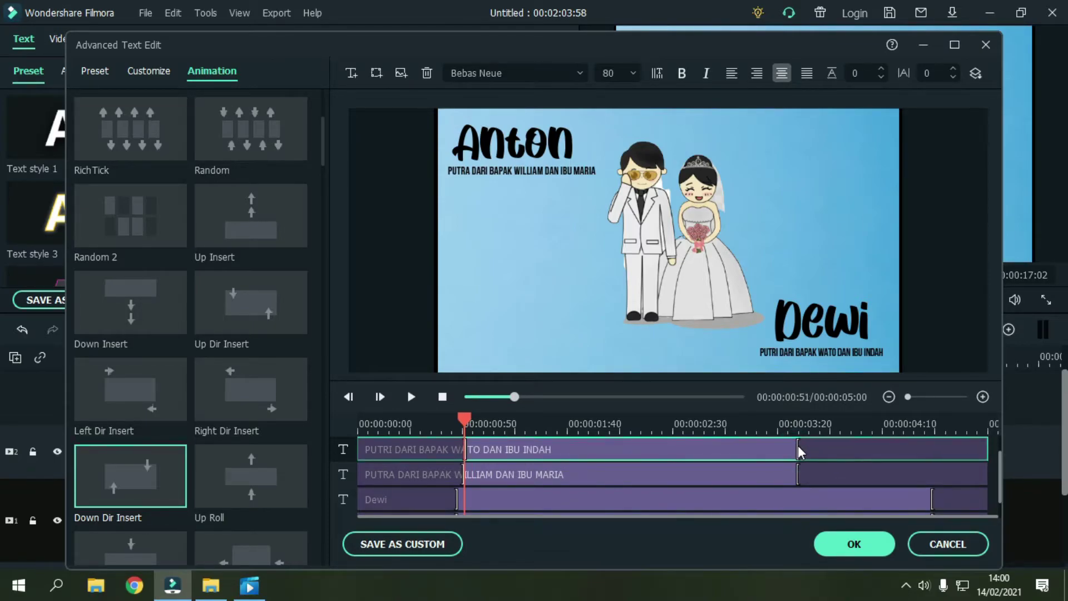
Step: Extend the PUTRA and PUTRI parent-line clips to end around 00:00:04:30
click(793, 474)
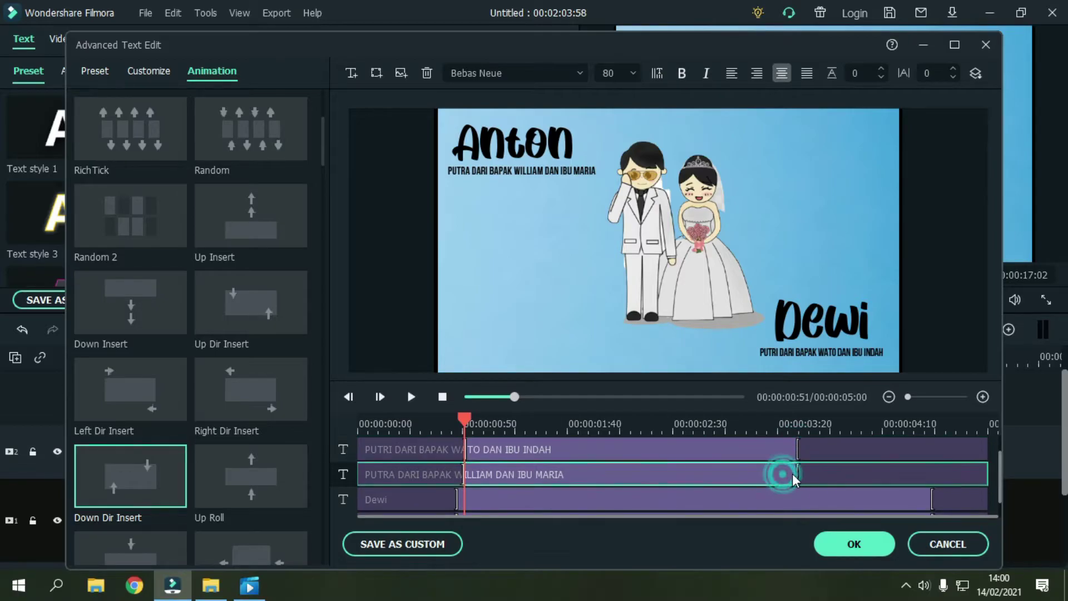
click(826, 445)
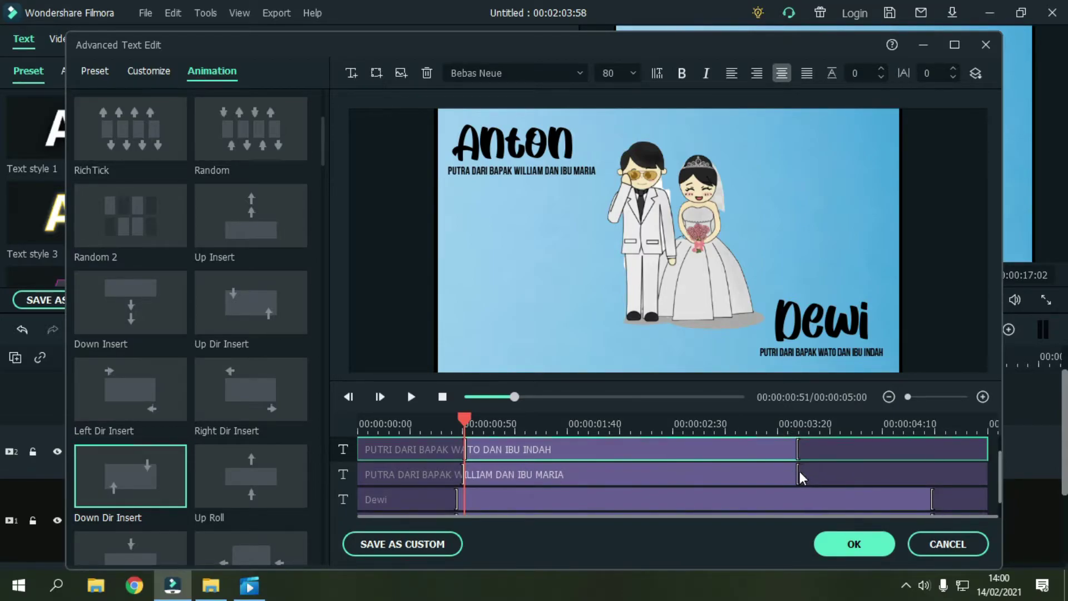
drag(799, 477, 926, 482)
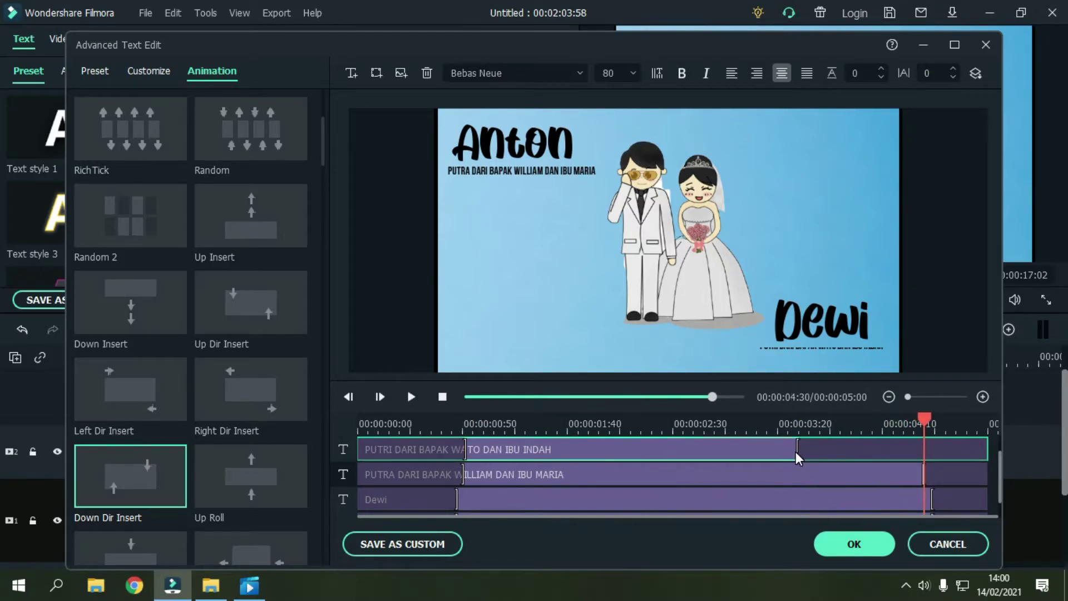
drag(801, 452, 926, 460)
click(822, 482)
scroll(693, 464, up, 2)
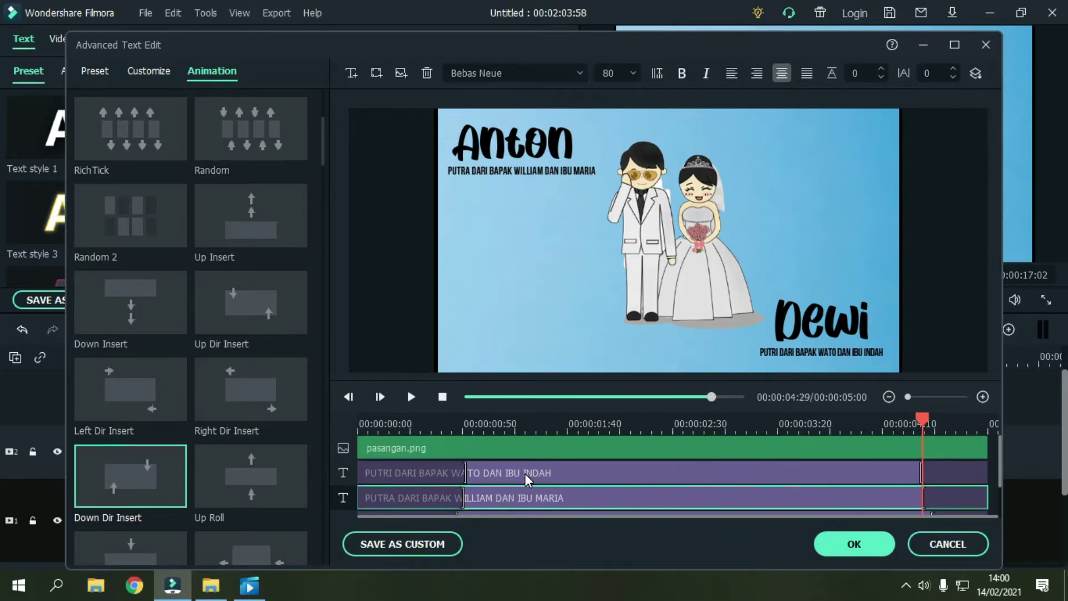
Step: Apply the Up Down 1 animation to pasangan.png and preview it
click(502, 451)
click(473, 421)
drag(473, 420, 454, 435)
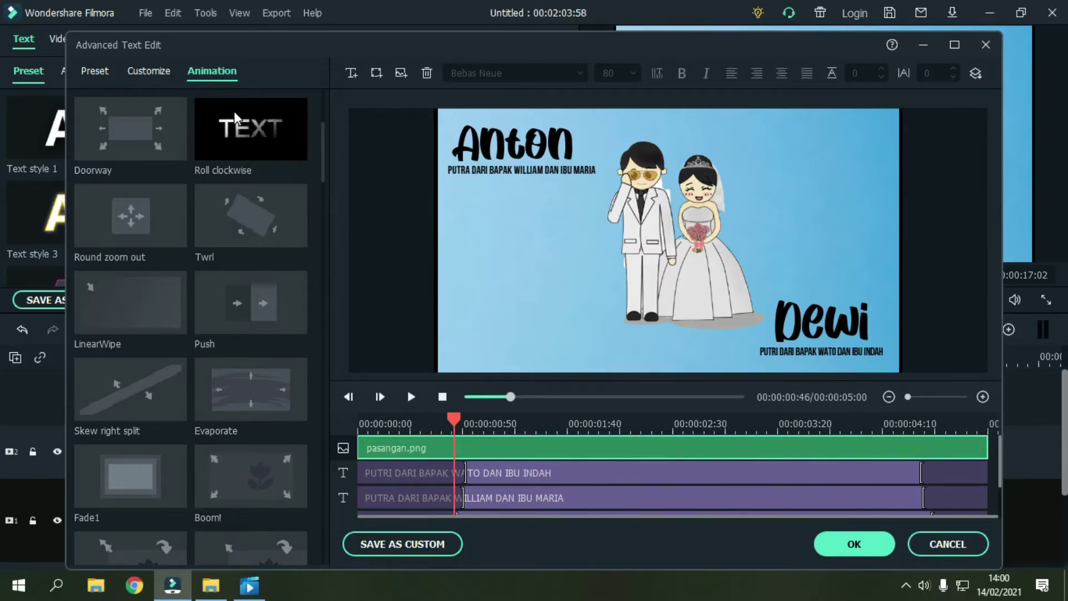
scroll(256, 251, down, 3)
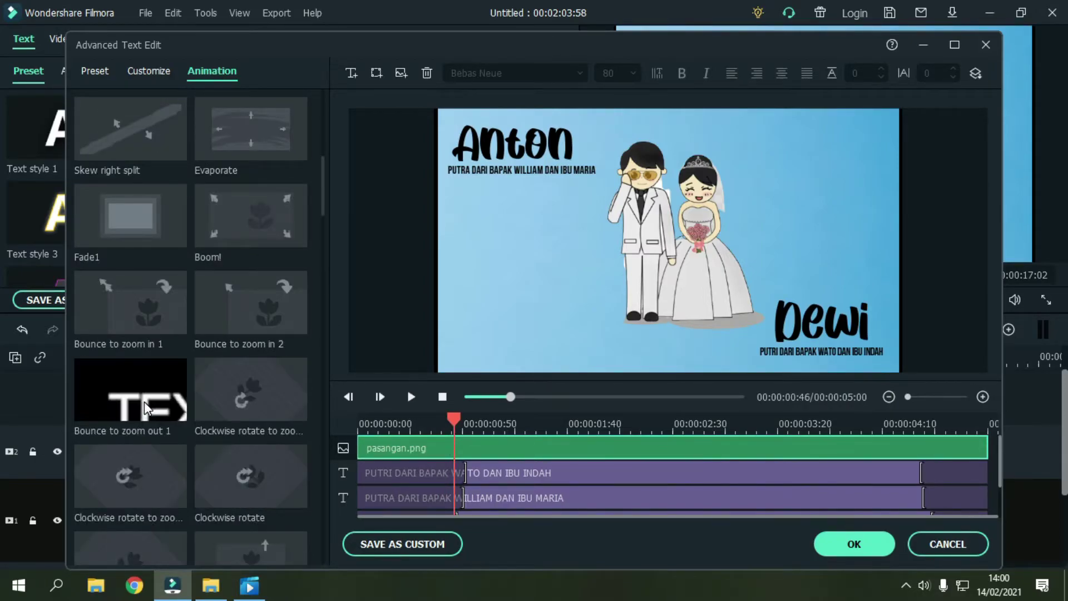
scroll(144, 402, down, 10)
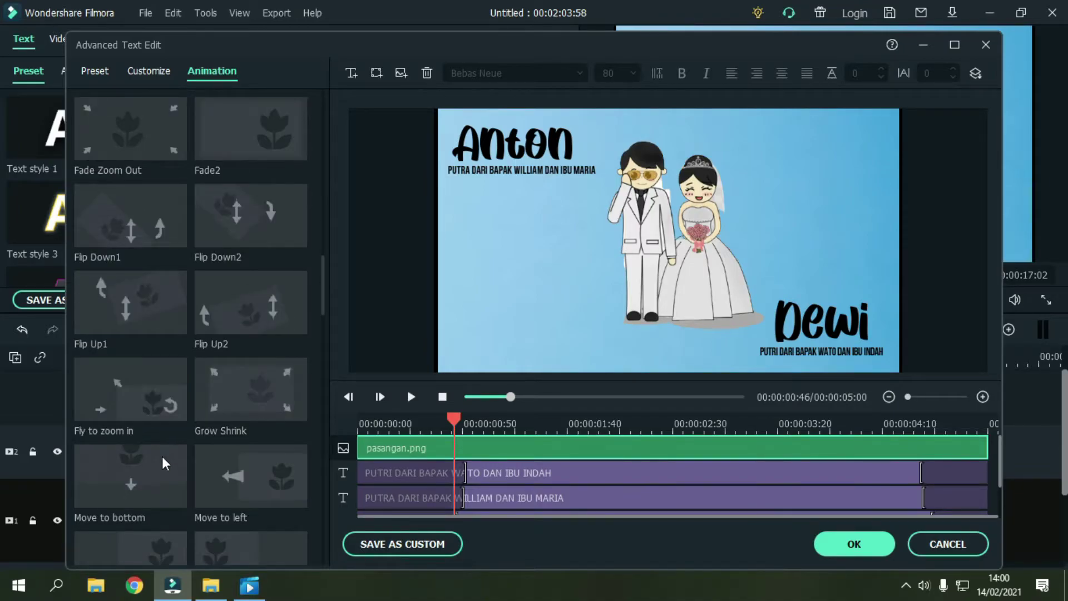
scroll(162, 459, down, 5)
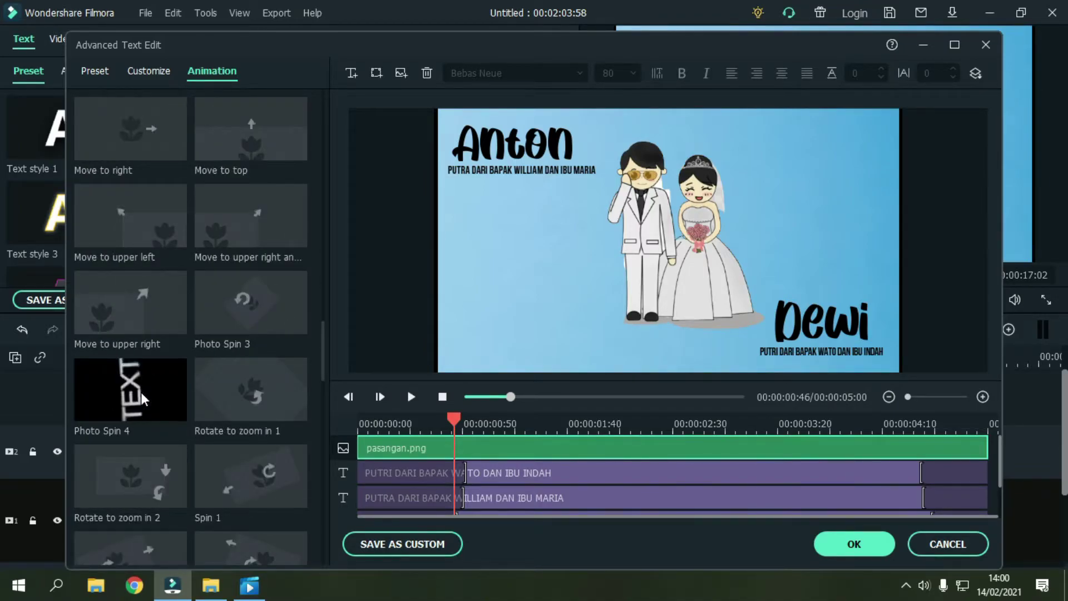
scroll(139, 311, down, 6)
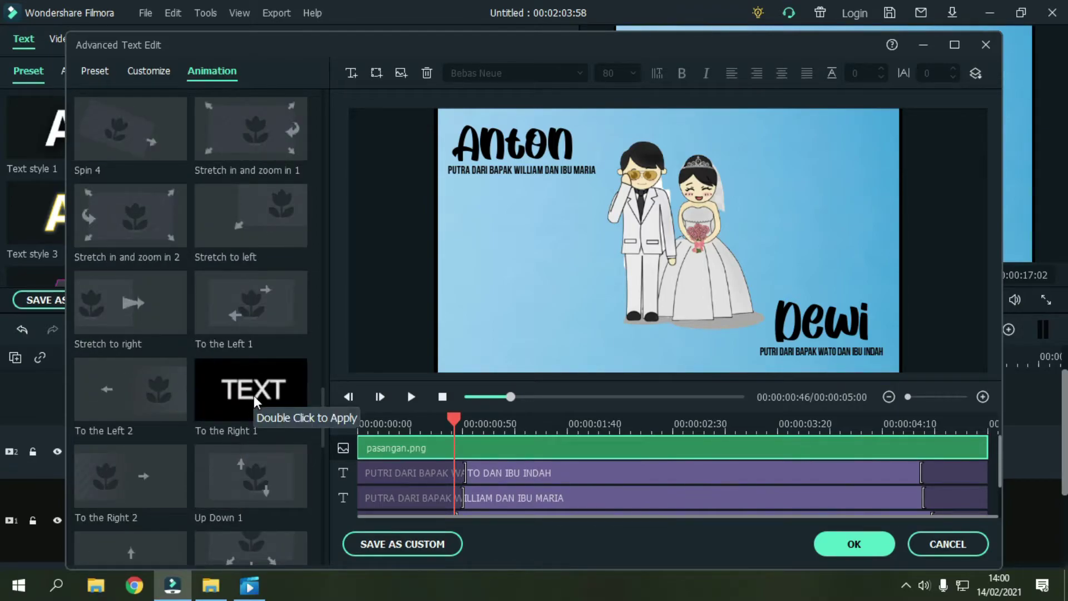
double_click(243, 475)
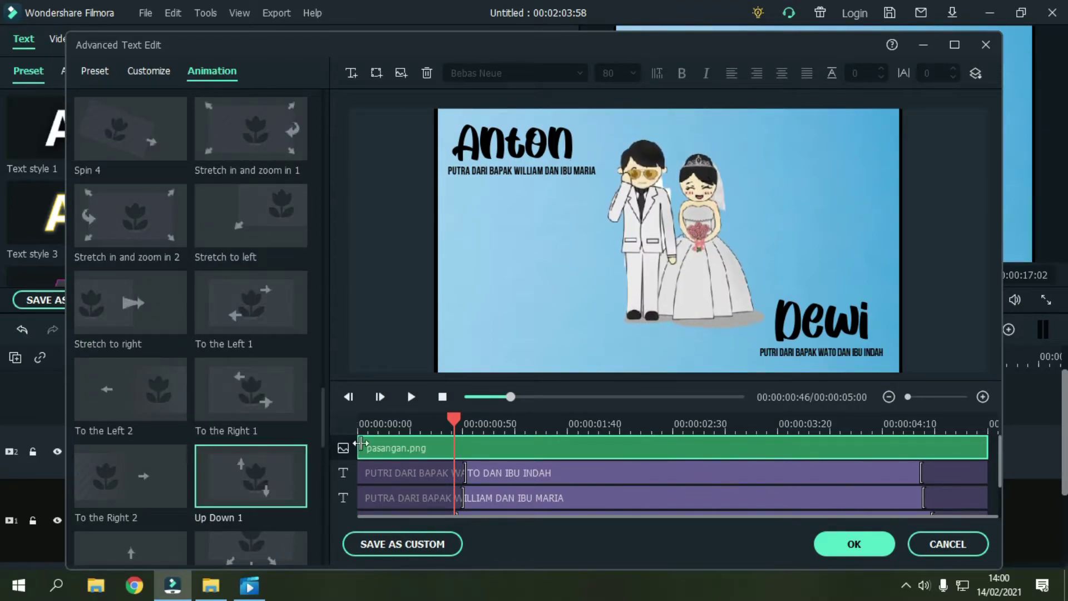
click(406, 424)
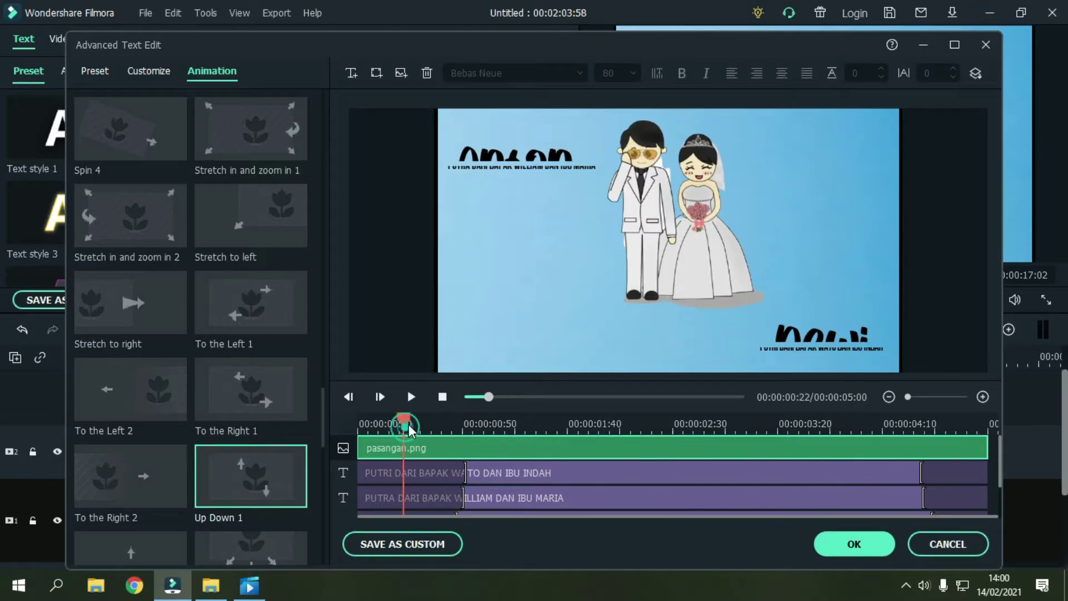
click(412, 397)
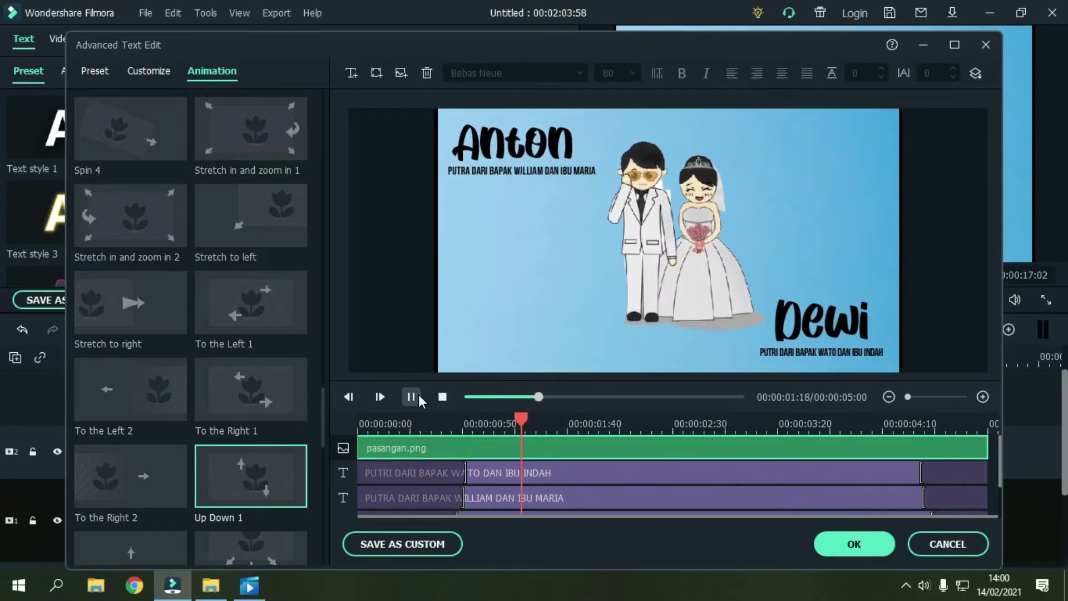
click(418, 395)
drag(429, 423, 389, 429)
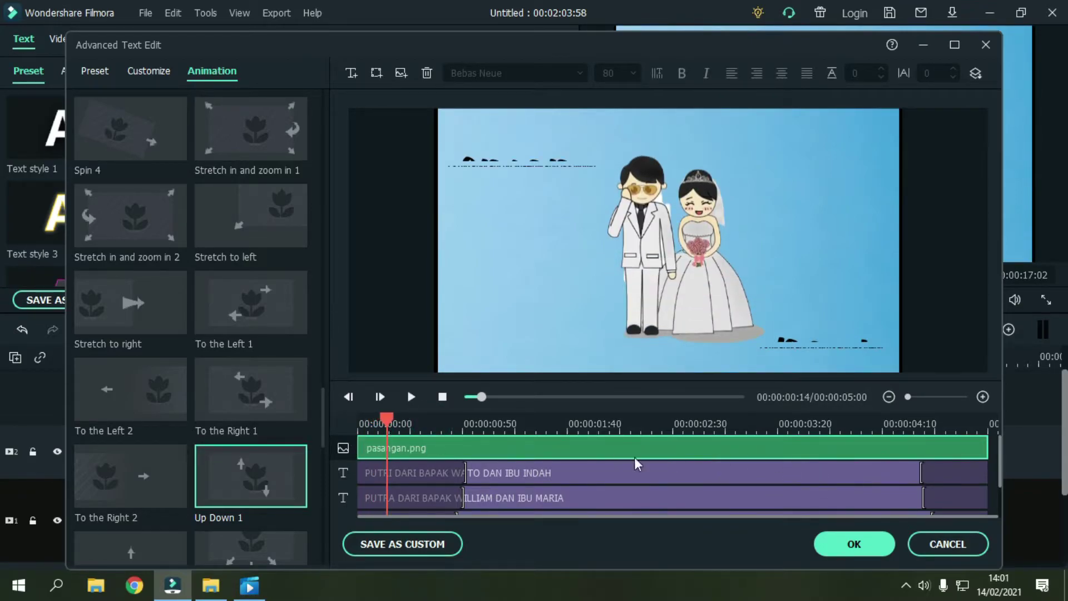
Step: Review the couple picture's animation once more and confirm the advanced text edits
mouse_move(265, 484)
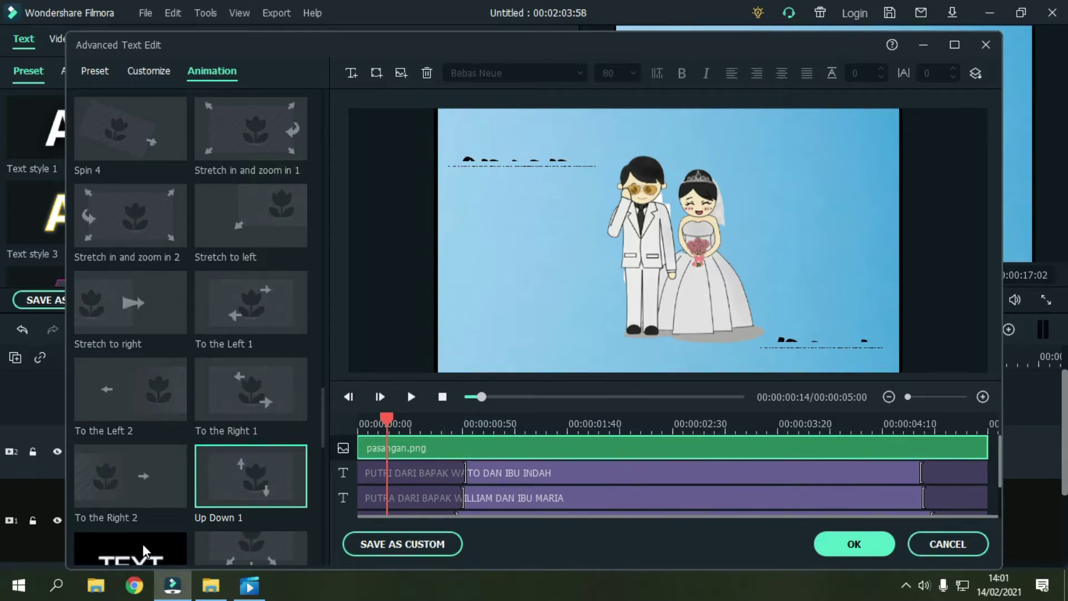
mouse_move(108, 485)
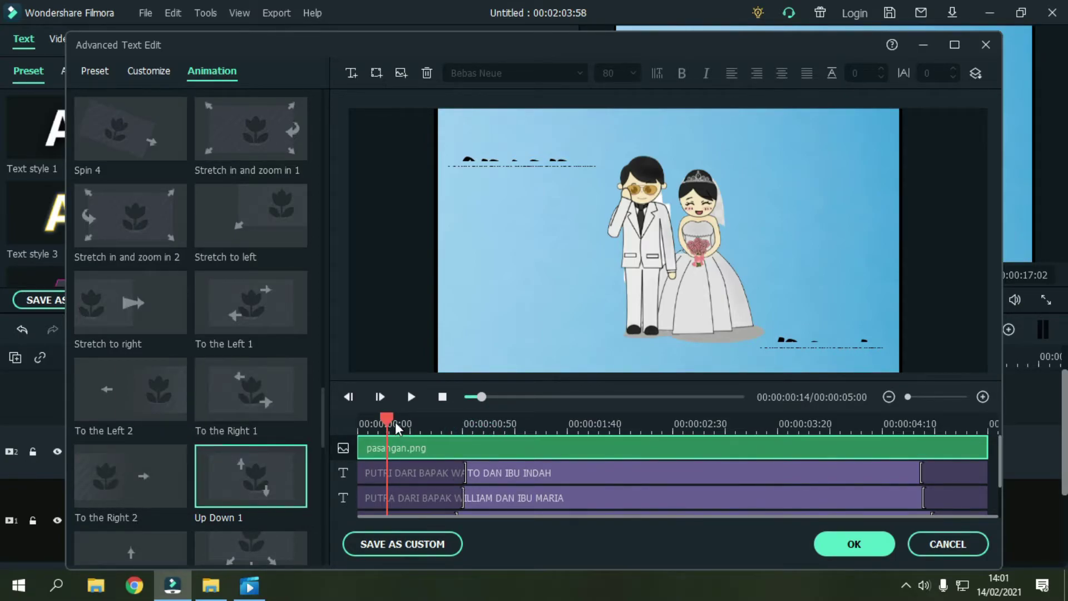
drag(395, 422, 361, 423)
scroll(642, 459, down, 2)
scroll(643, 460, up, 2)
scroll(642, 460, down, 2)
scroll(817, 485, up, 2)
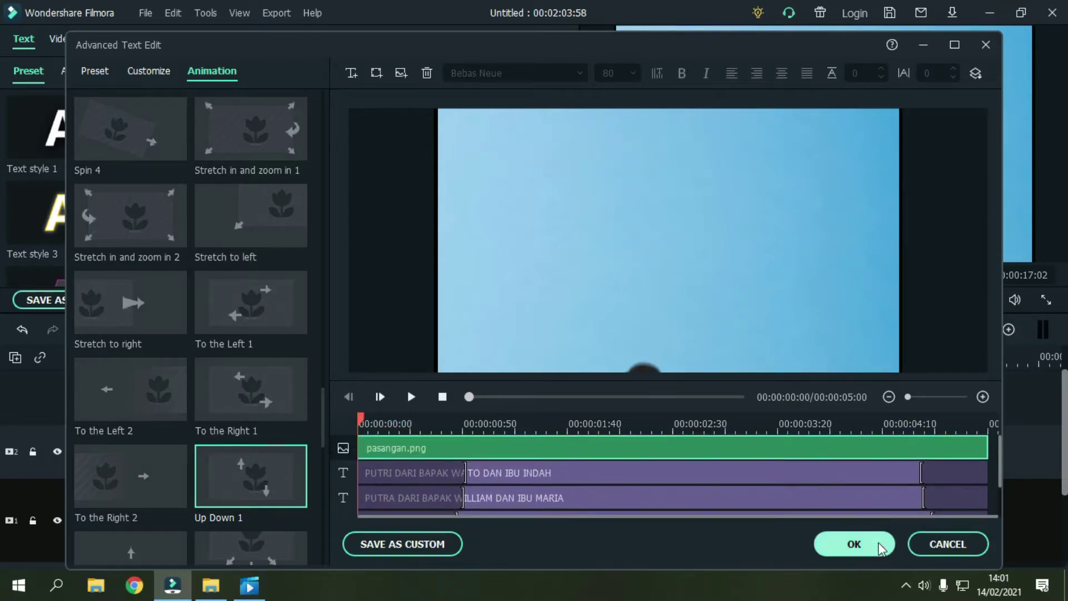
click(874, 543)
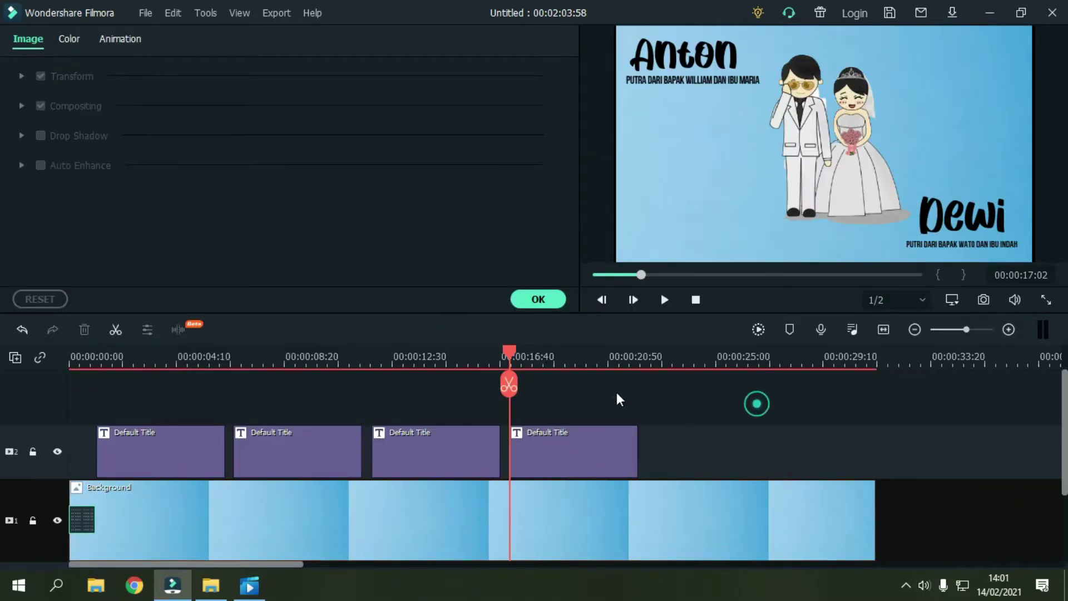
Step: Play back the end of the couple title, then close the image settings to reach Titles
drag(504, 350, 494, 356)
click(663, 301)
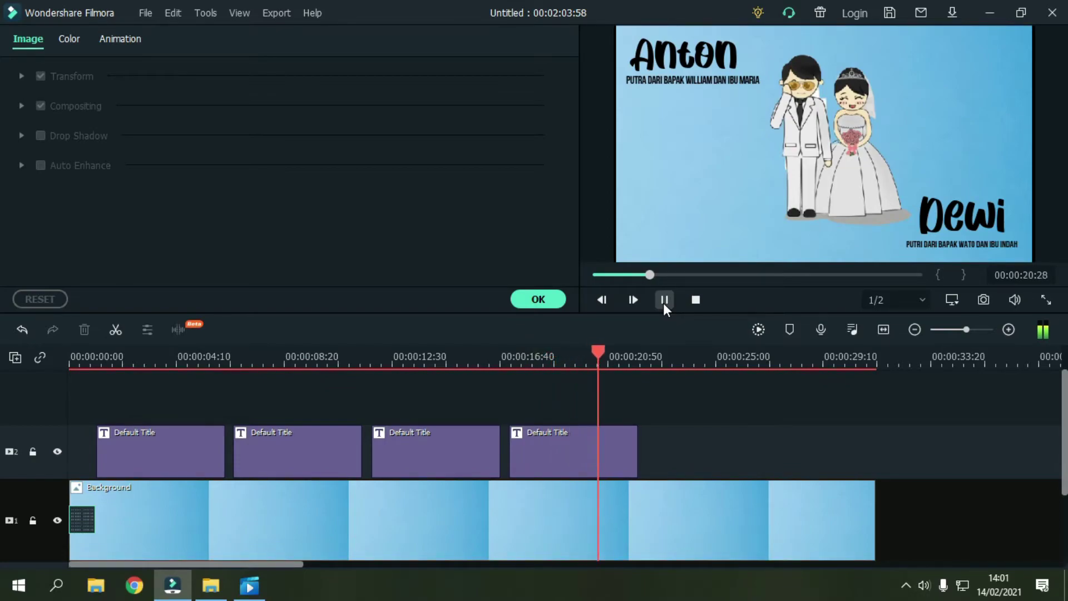
click(663, 303)
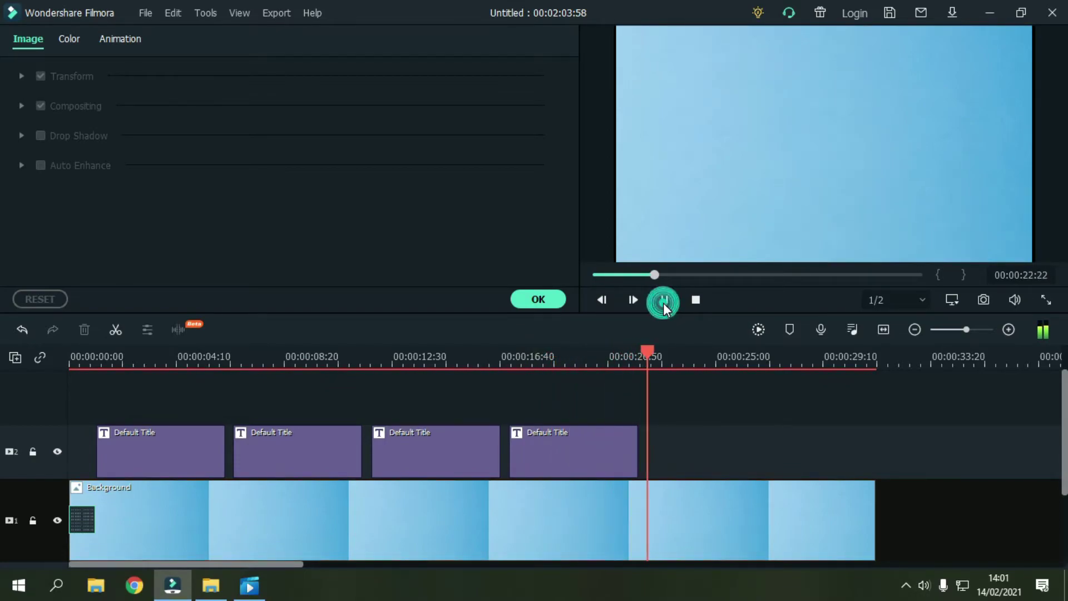
click(559, 301)
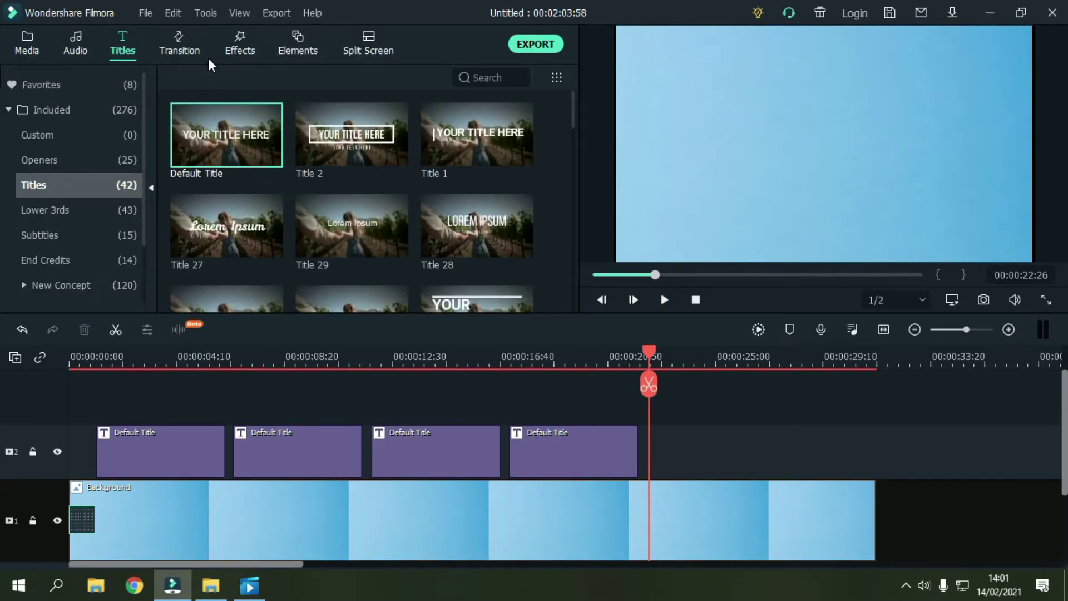
Step: Add a fifth Default Title after the last title and replace its placeholder with 'akad nikah'
drag(222, 141, 666, 460)
double_click(671, 448)
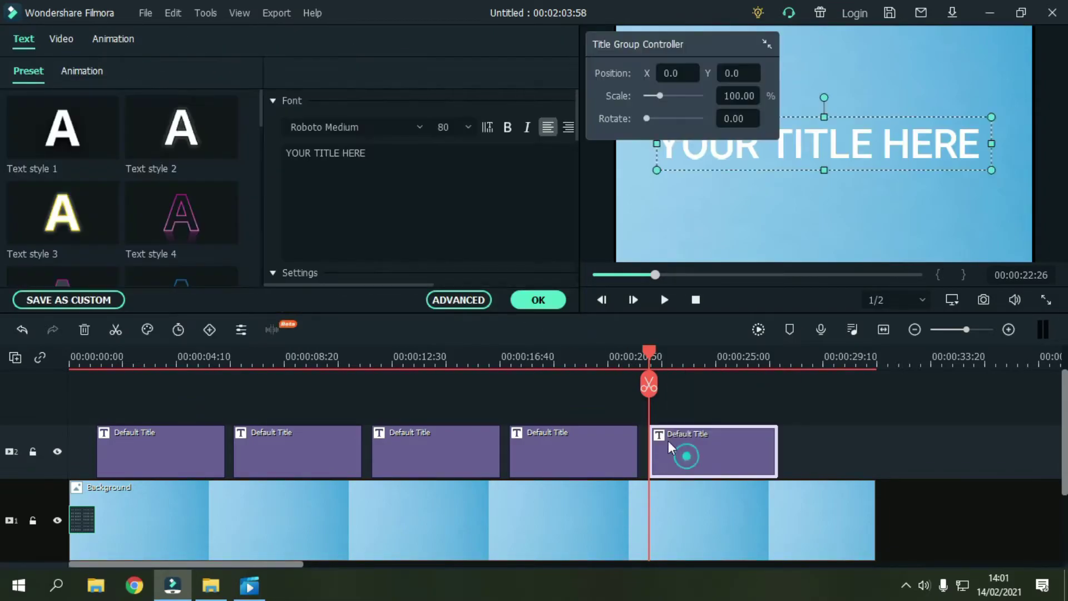
triple_click(436, 167)
key(BackSpace)
text(akan)
key(BackSpace)
key(BackSpace)
key(BackSpace)
key(BackSpace)
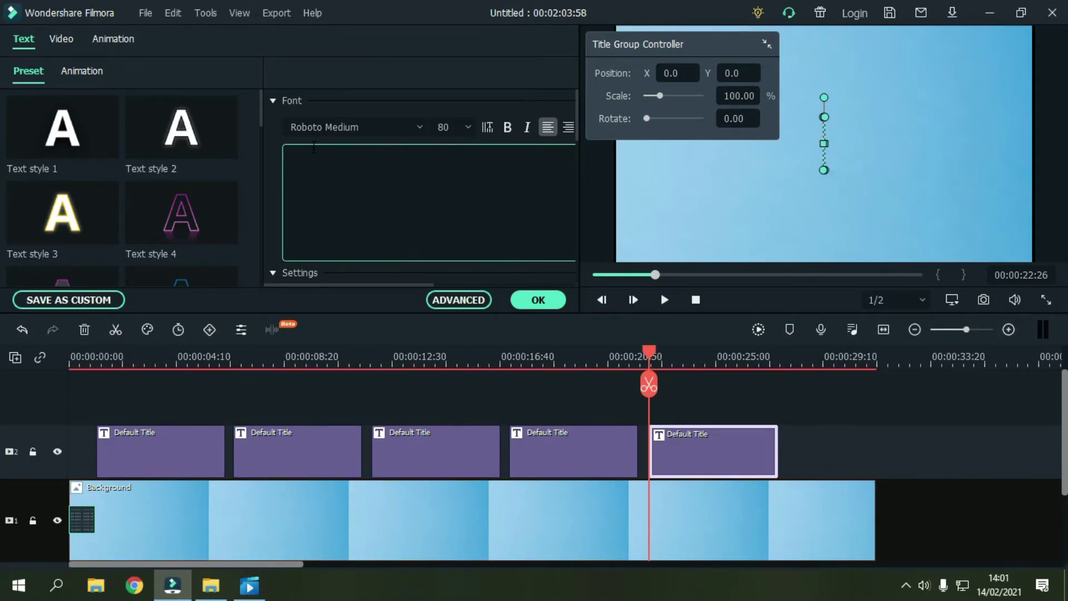
text(akad nikah)
key(Return)
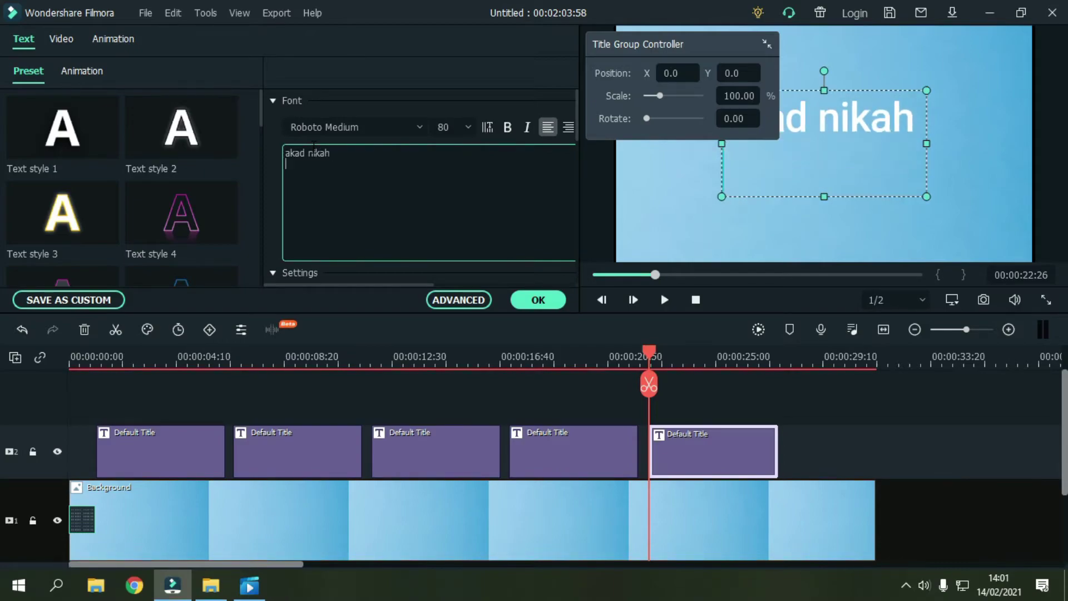
text(12)
key(BackSpace)
key(BackSpace)
Step: Return the playhead to the new title and append '9 maret 2020' to its text
click(401, 353)
drag(402, 356, 709, 467)
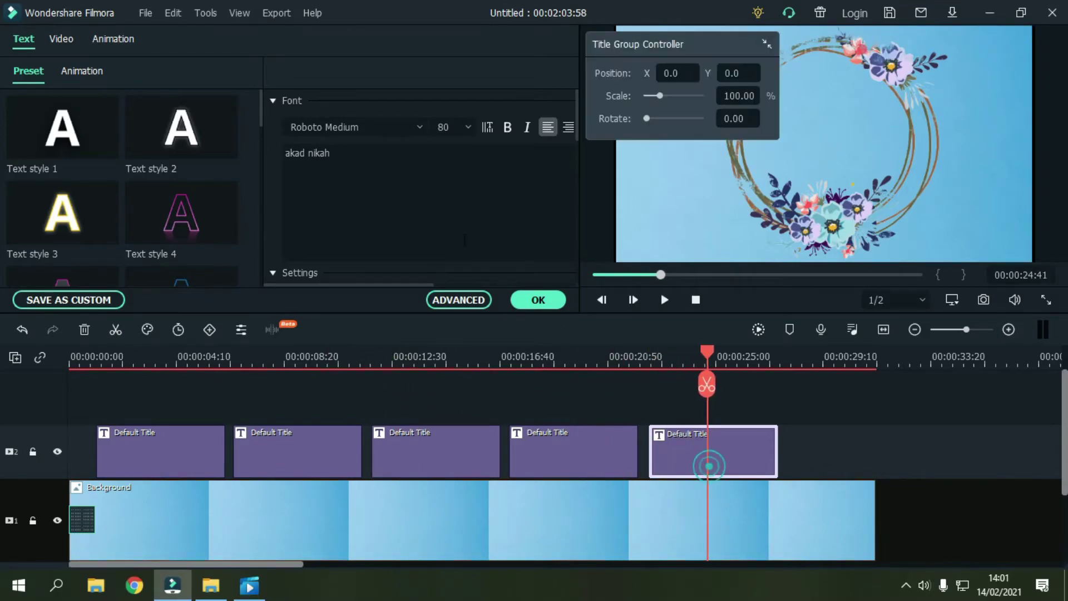
click(406, 167)
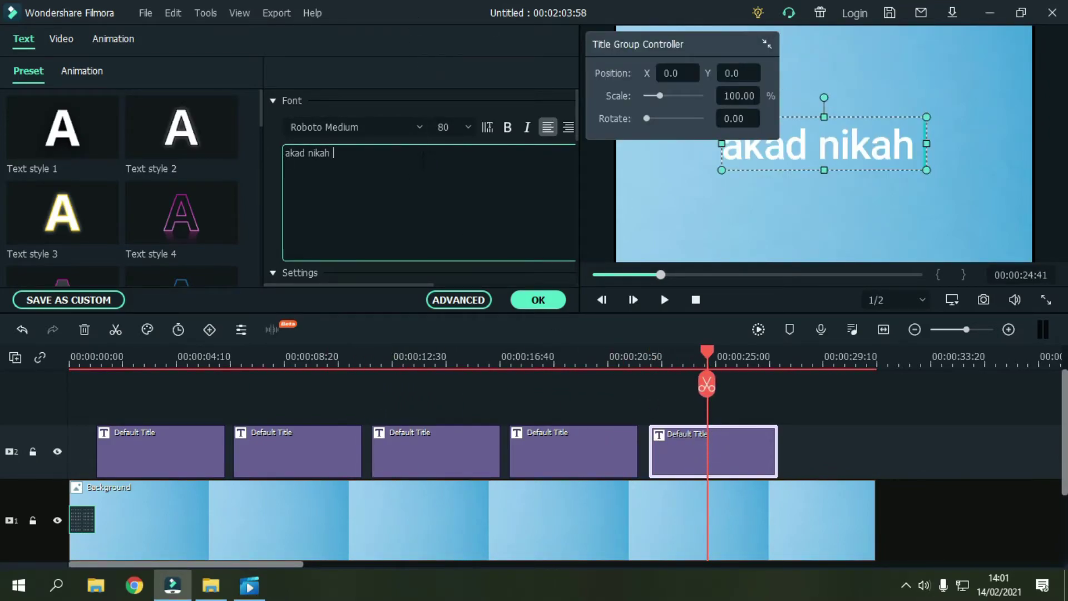
text(9 )
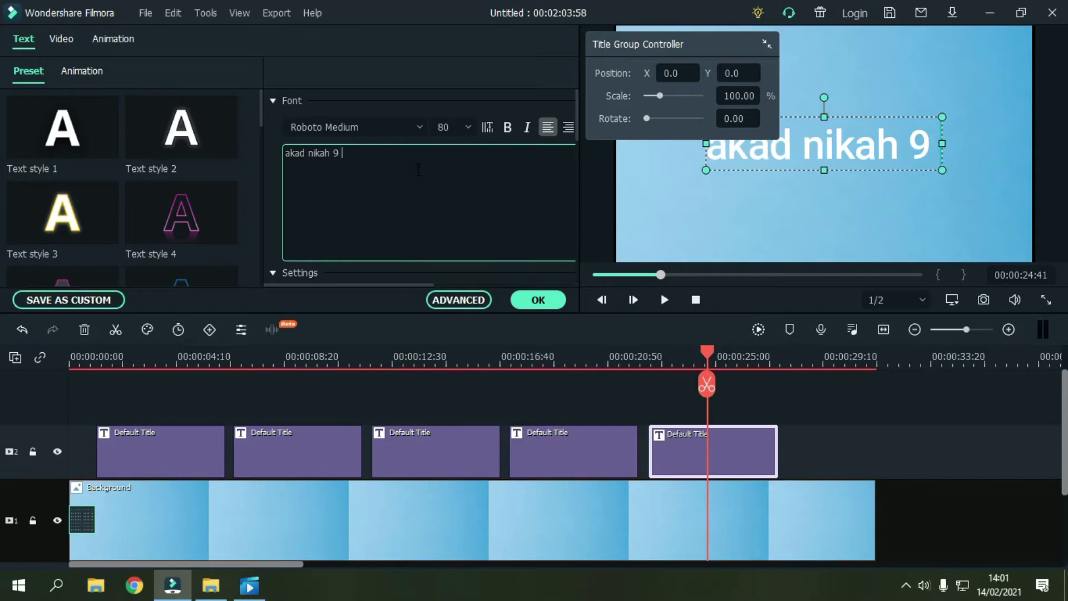
text(maret 2020)
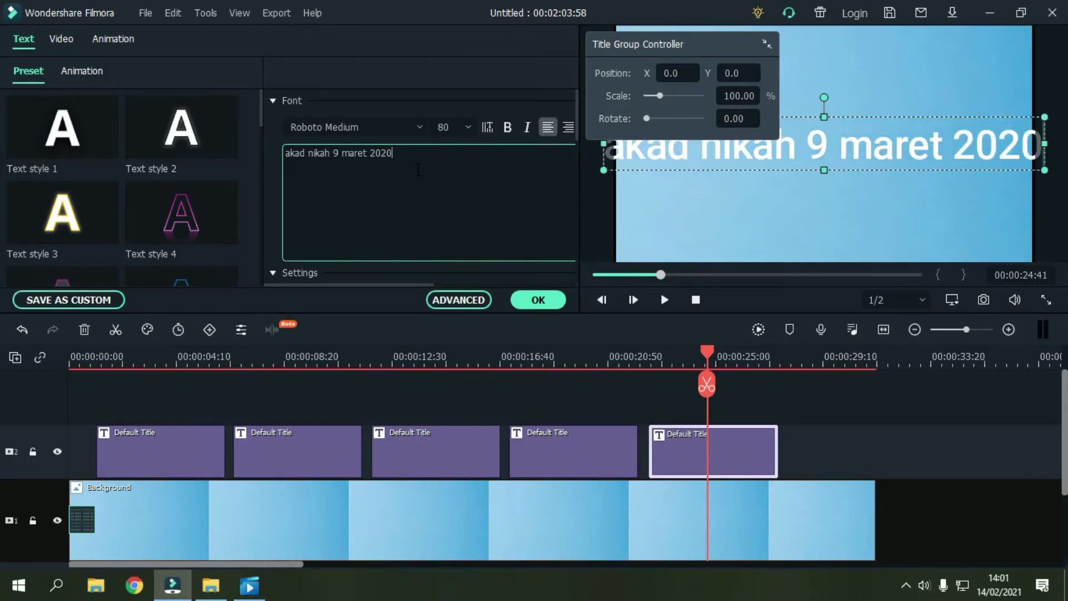
Step: Shrink the akad nikah title and move '9 maret 2020' onto a second line
drag(616, 360, 522, 359)
drag(585, 368, 685, 403)
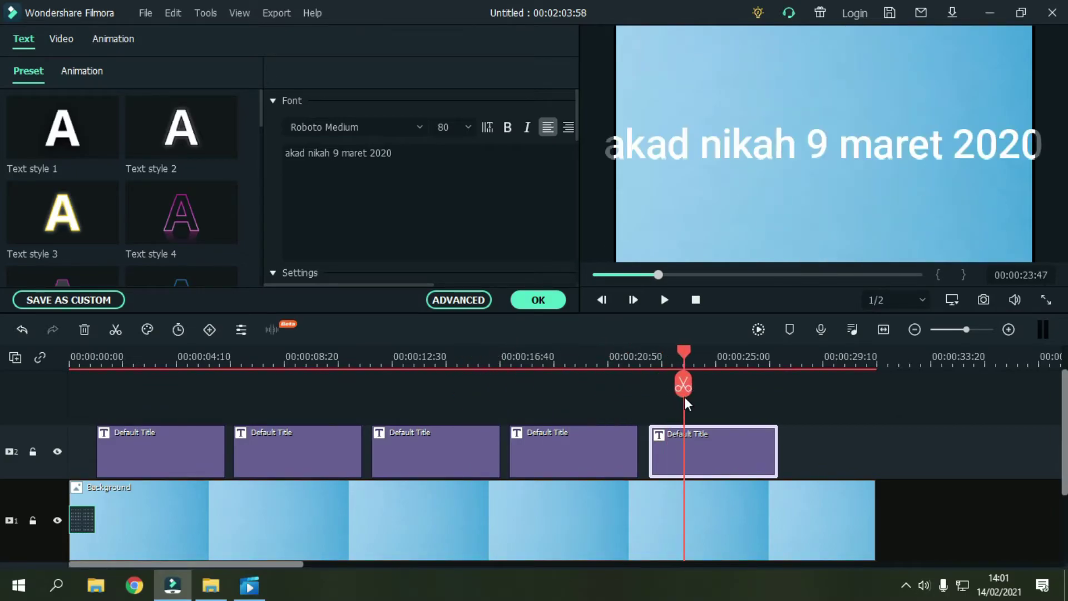
click(940, 161)
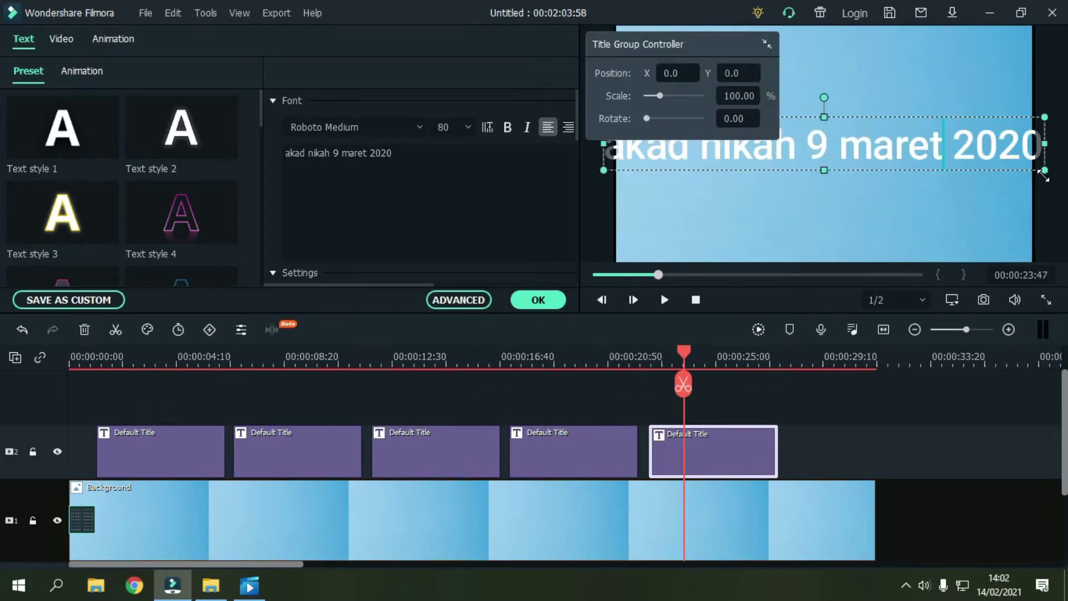
drag(1044, 171, 941, 157)
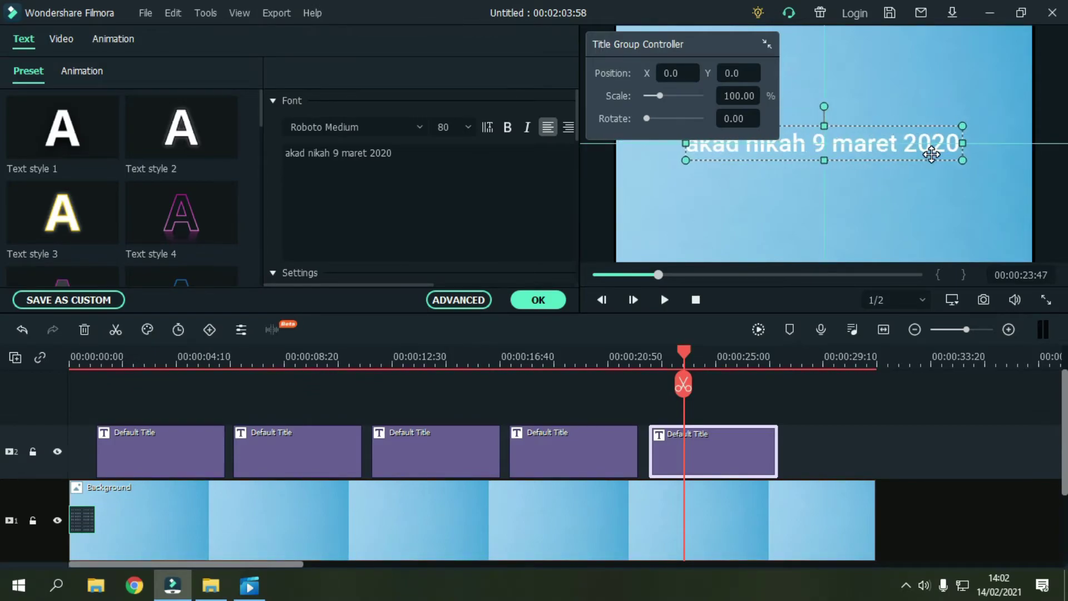
click(334, 150)
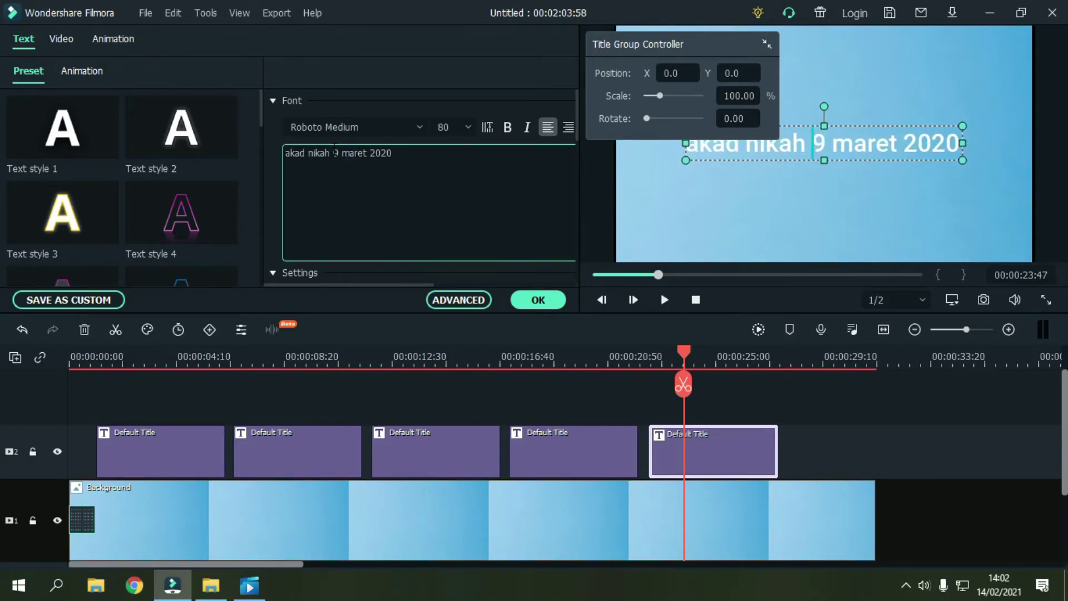
key(Return)
Step: Narrow the title's text box, centre-align both lines, and reposition it toward the centre
drag(706, 42, 384, 11)
drag(966, 143, 770, 141)
drag(369, 285, 412, 299)
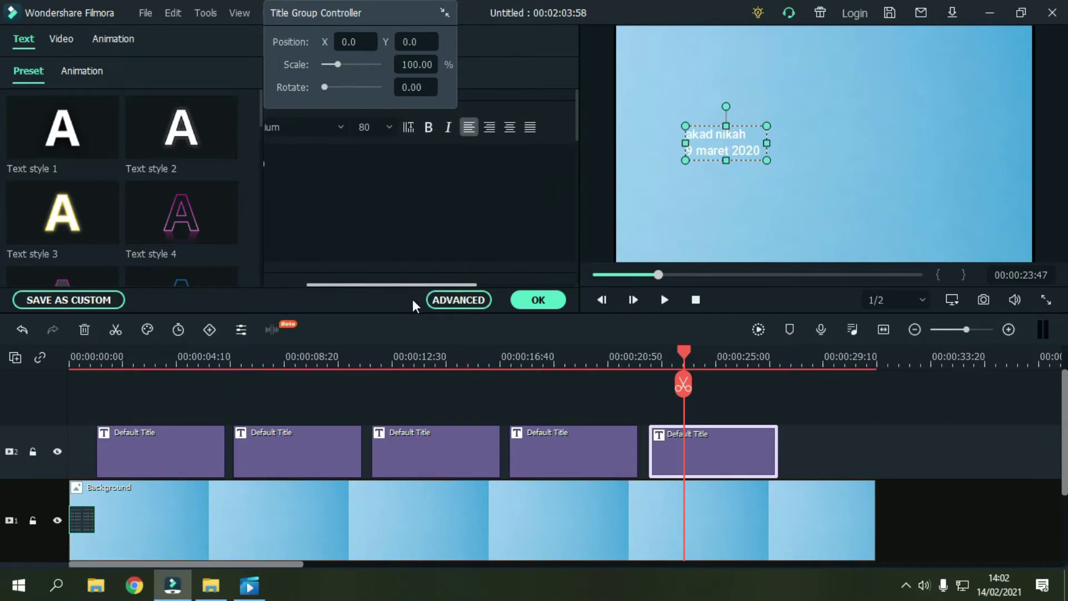
click(510, 128)
drag(768, 160, 853, 169)
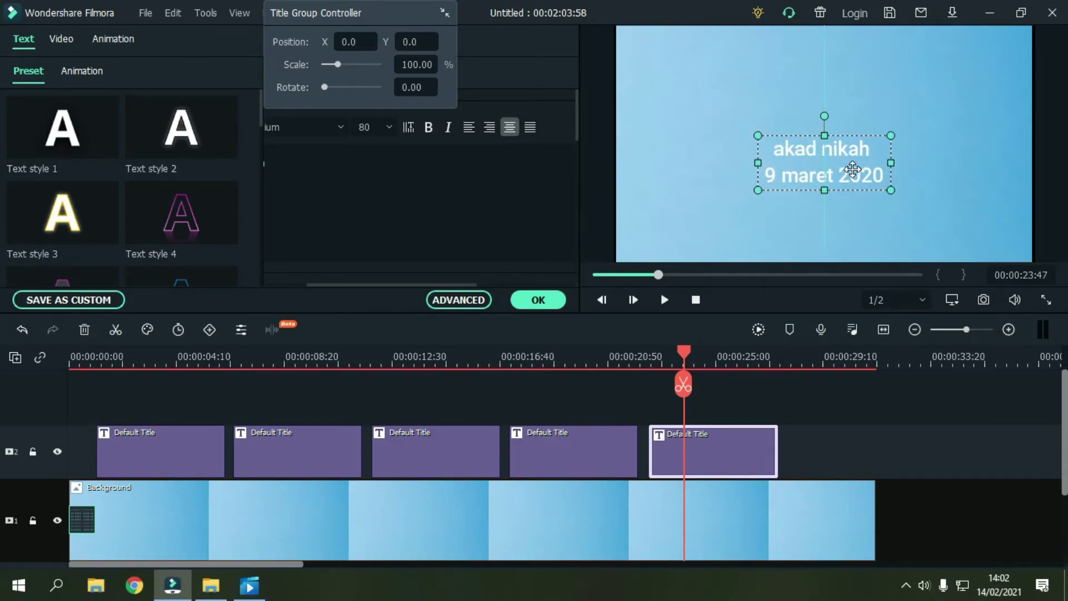
click(473, 301)
Step: Set the akad nikah title font to Cute Cartoon and enlarge it across the frame centre
click(539, 70)
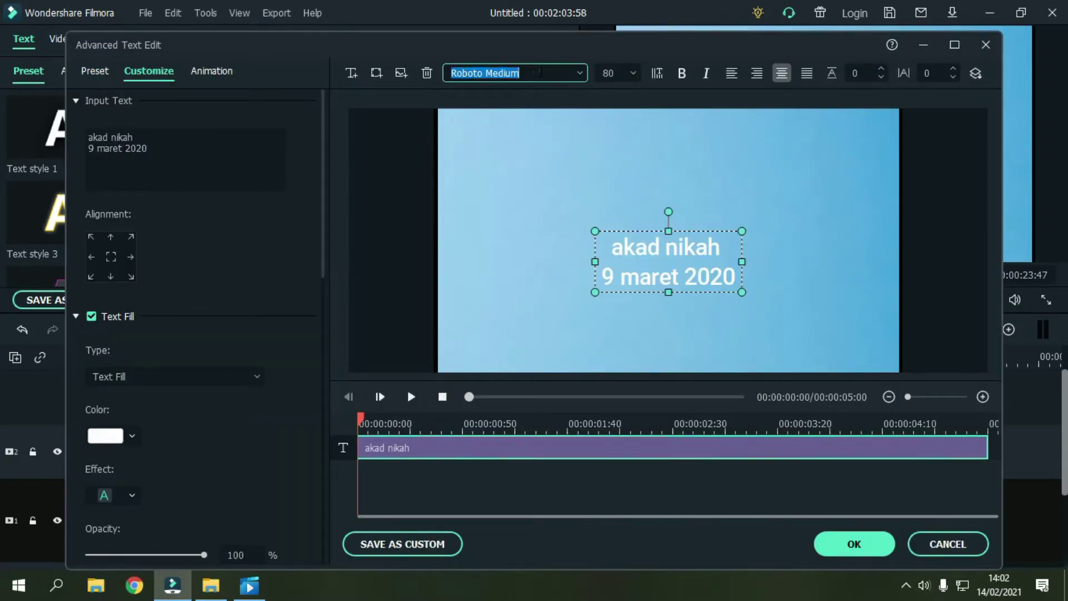
key(BackSpace)
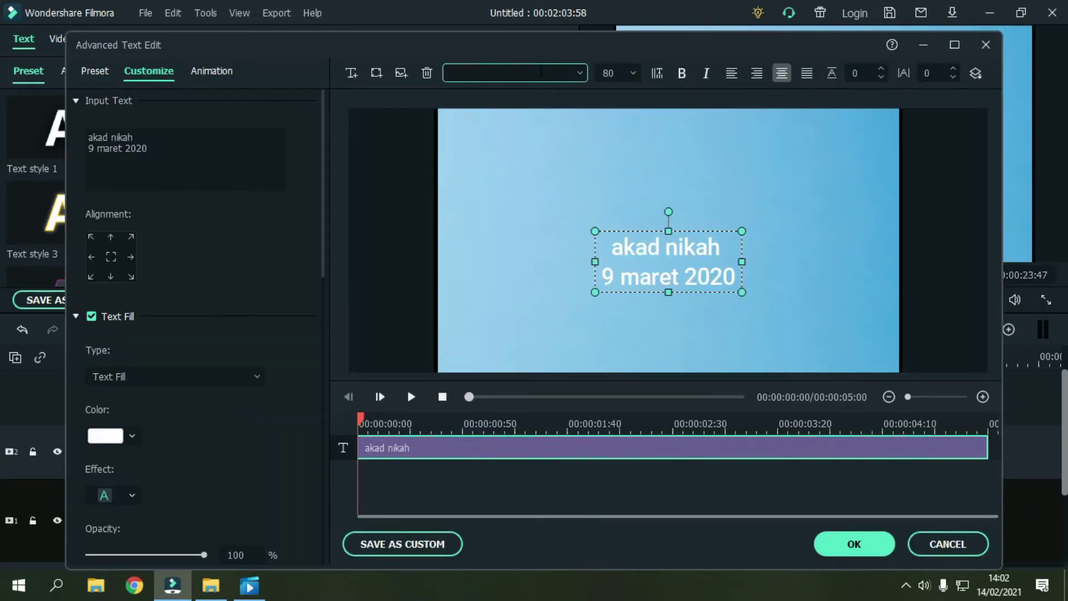
text(Cute Cartoon)
key(Return)
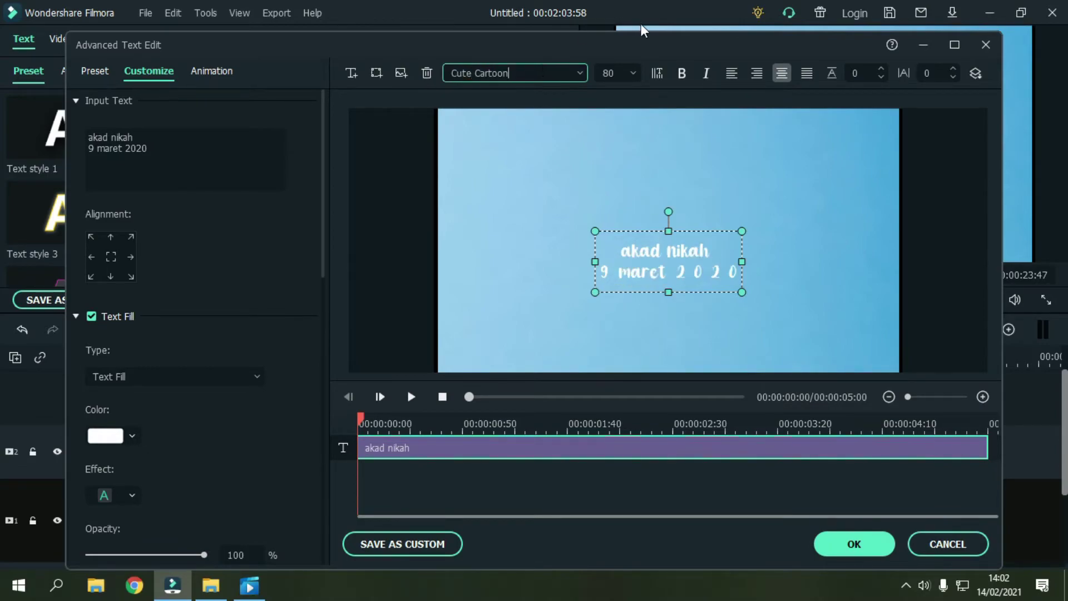
drag(746, 288, 858, 341)
drag(775, 299, 718, 245)
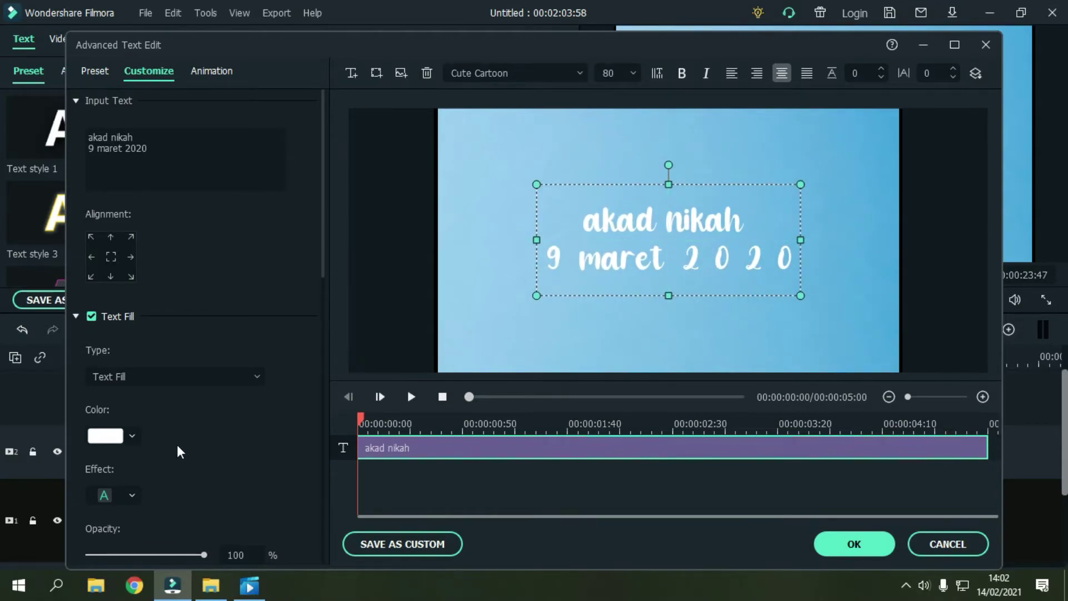
Step: Change the title's text colour to black
click(133, 436)
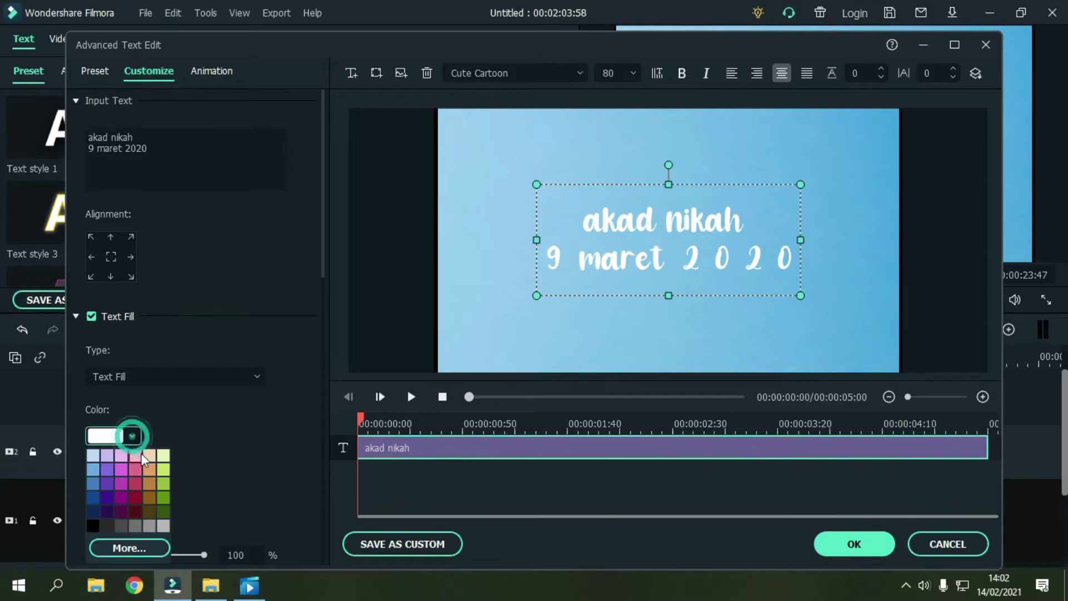
click(95, 524)
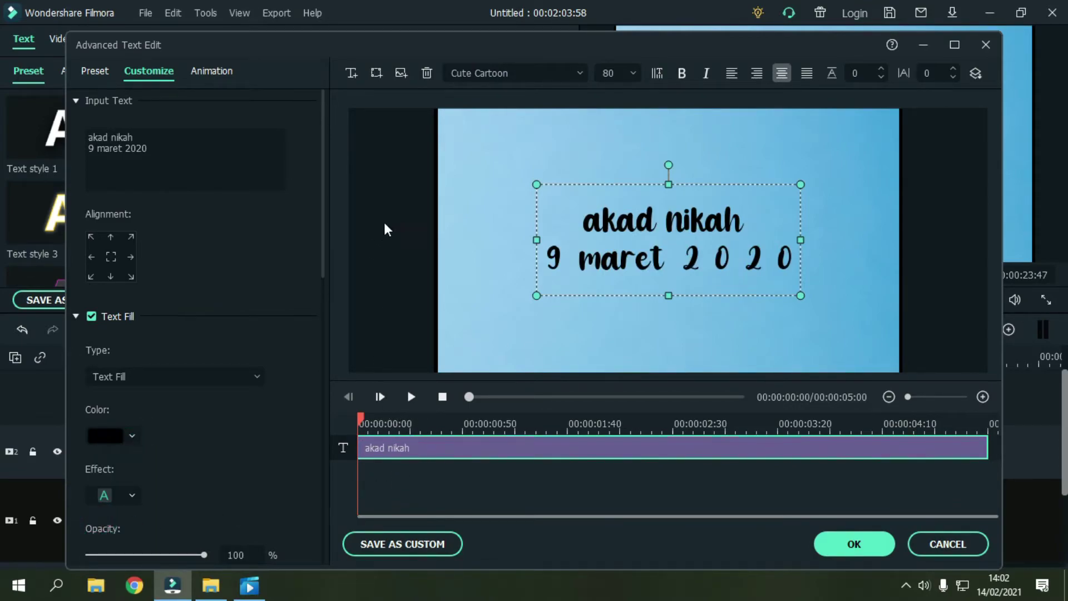
click(401, 72)
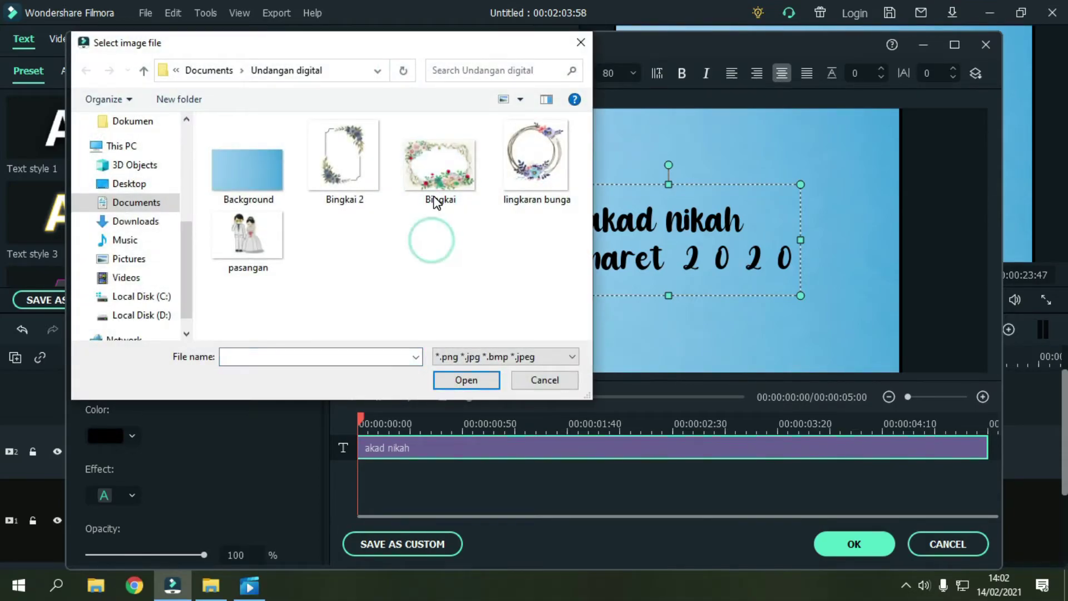
Step: Insert the Bingkai floral frame image, then enlarge and centre it to fill the preview
click(436, 162)
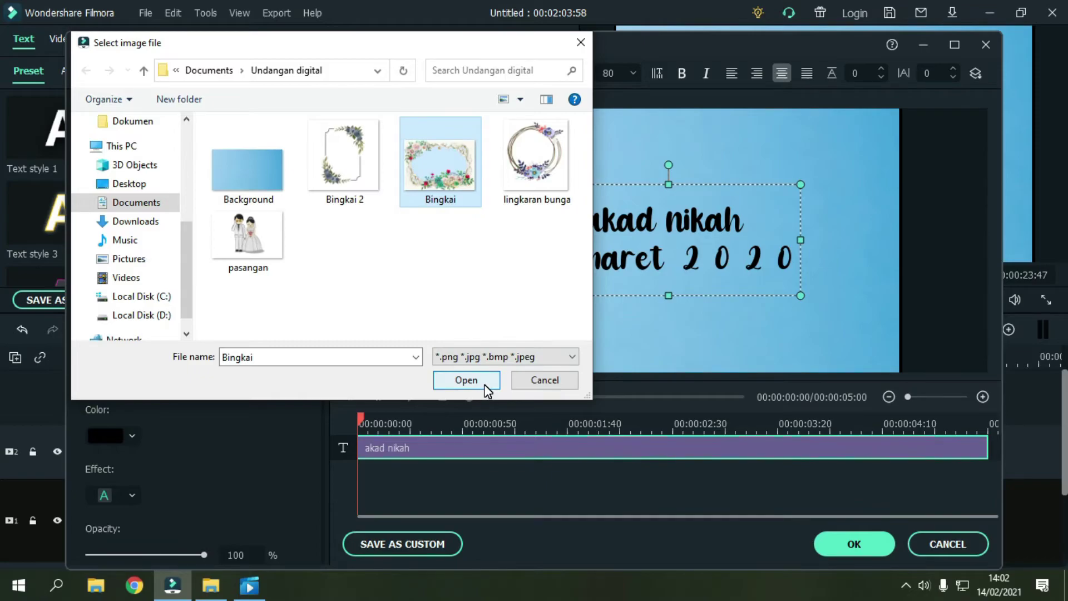
click(484, 384)
drag(703, 363, 655, 362)
drag(824, 382, 904, 401)
drag(867, 362, 871, 331)
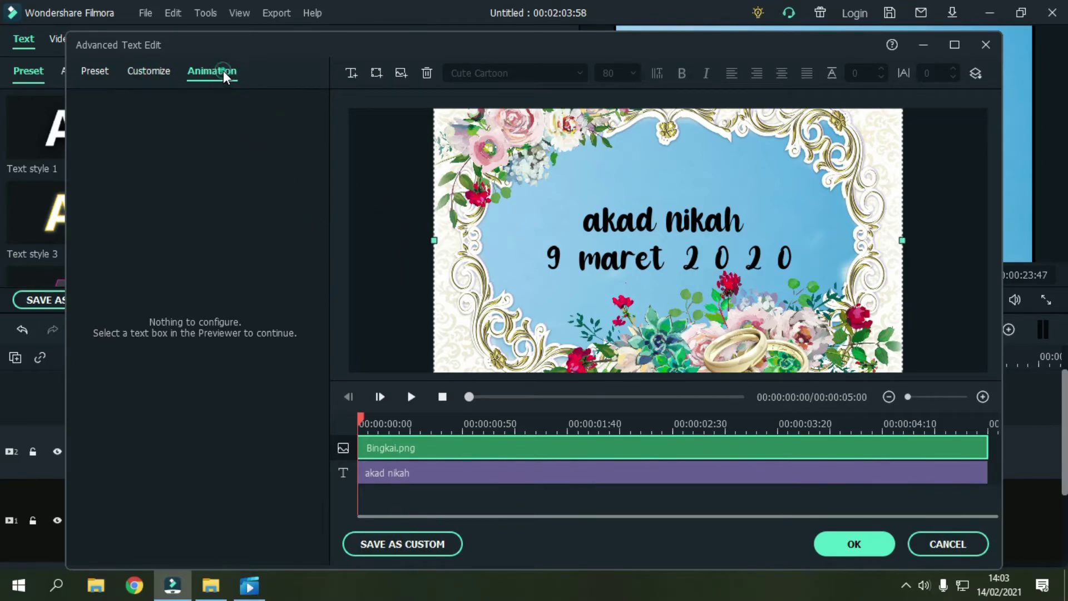
Step: Give the Bingkai frame image the Evaporate animation
click(223, 72)
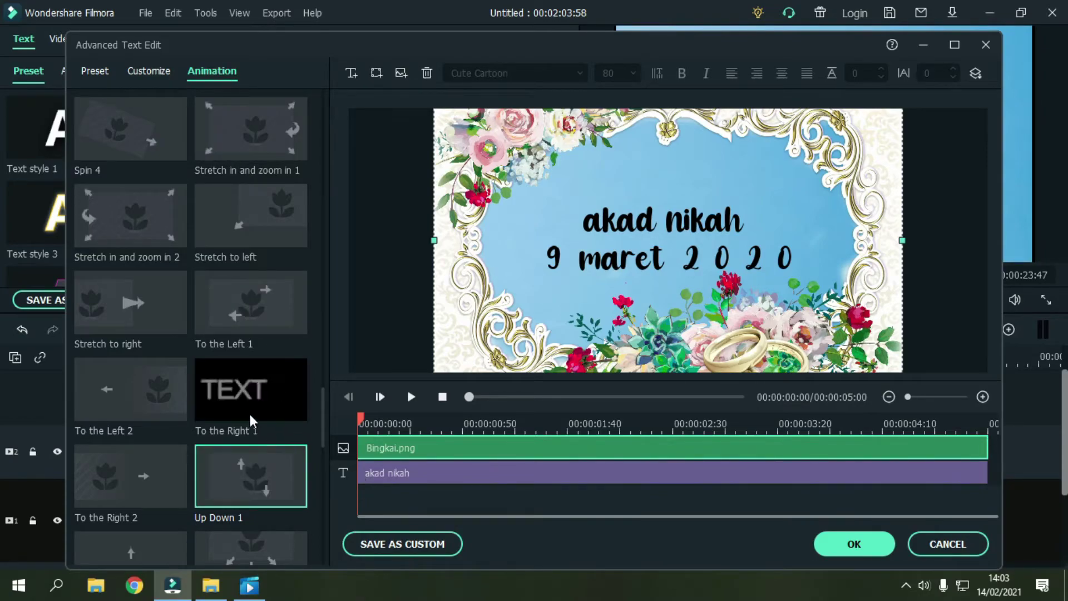
scroll(250, 429, down, 10)
scroll(249, 402, down, 2)
scroll(245, 432, up, 10)
scroll(259, 256, up, 5)
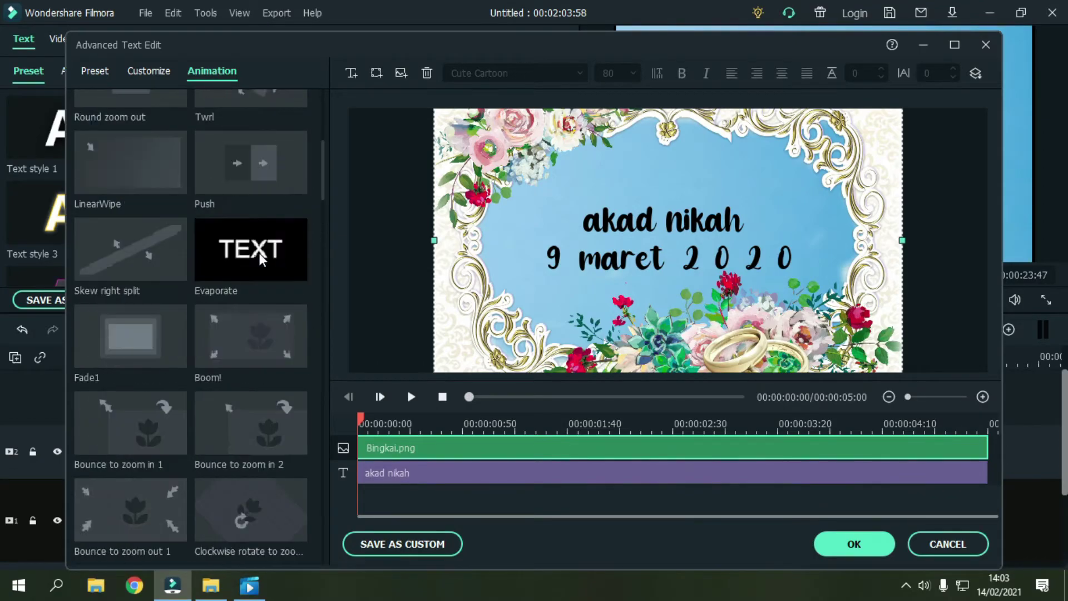
click(268, 256)
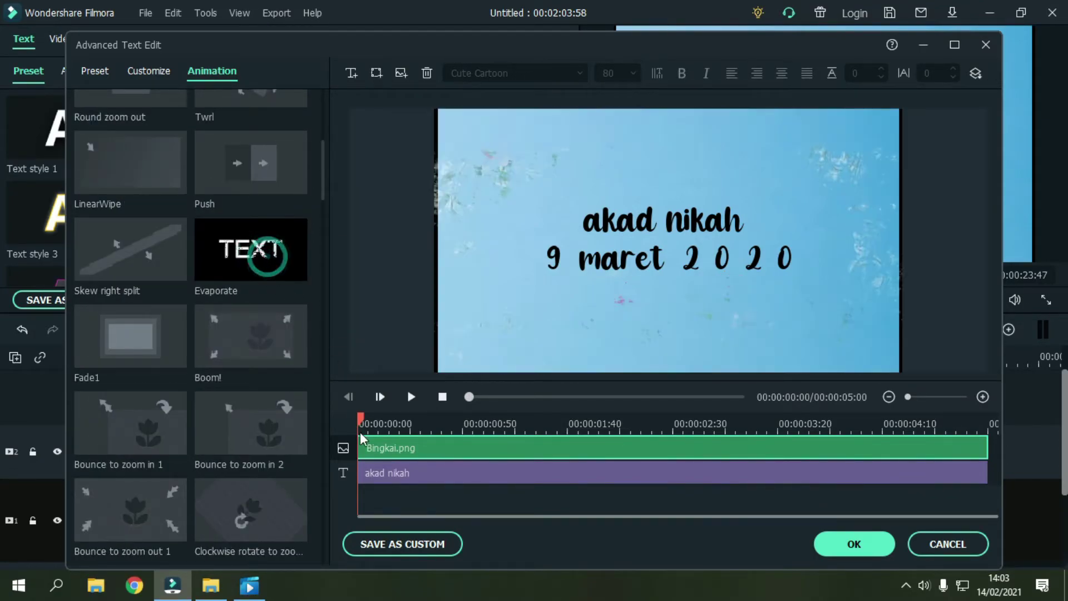
click(380, 429)
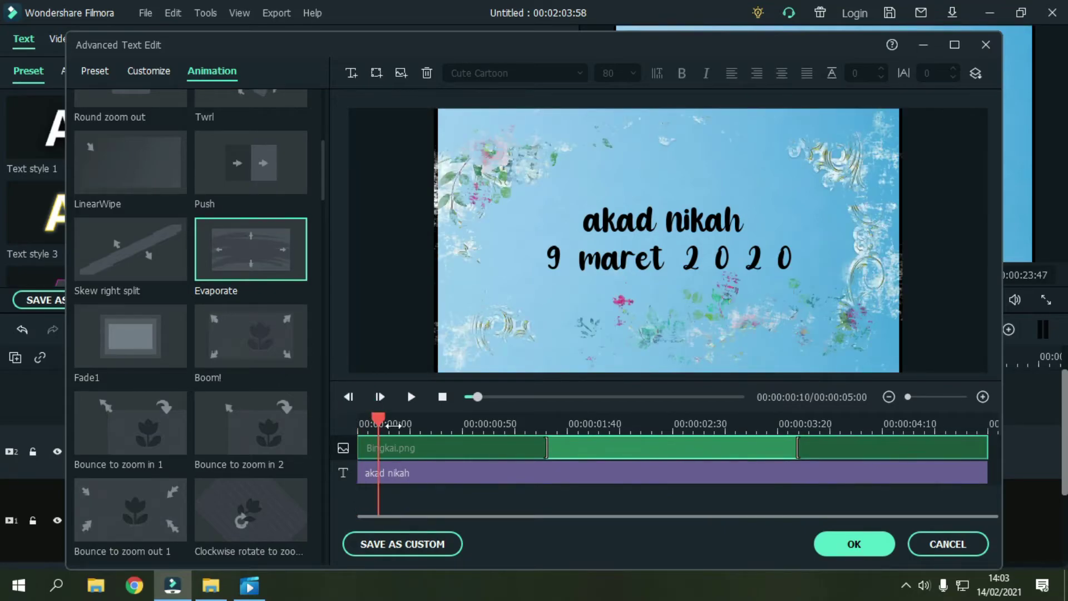
drag(545, 448, 406, 433)
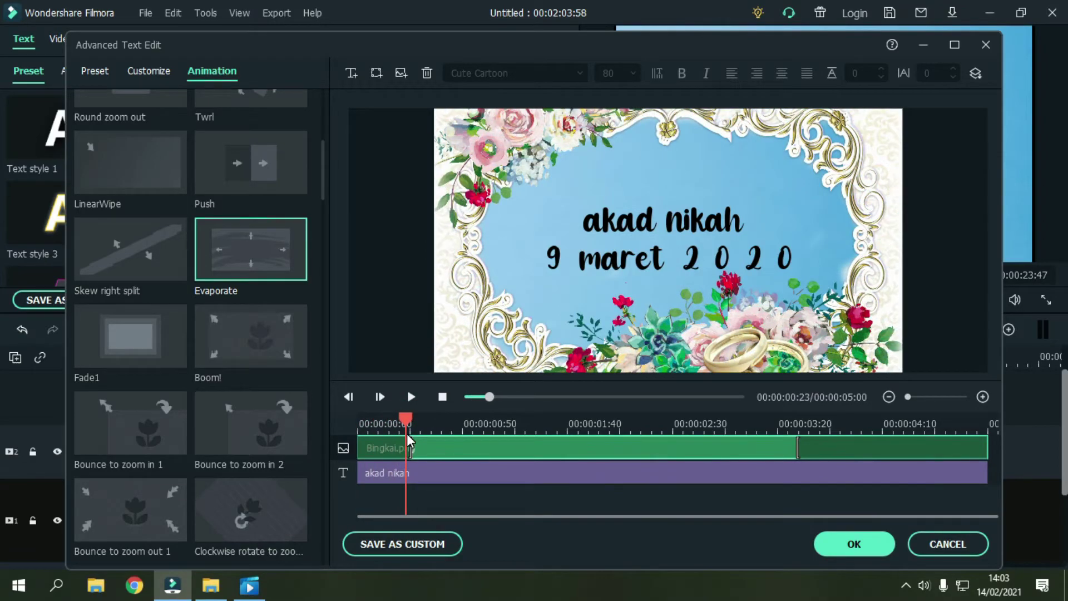
Step: Apply the String Blur animation to the akad nikah text and shorten its ending animation
click(407, 473)
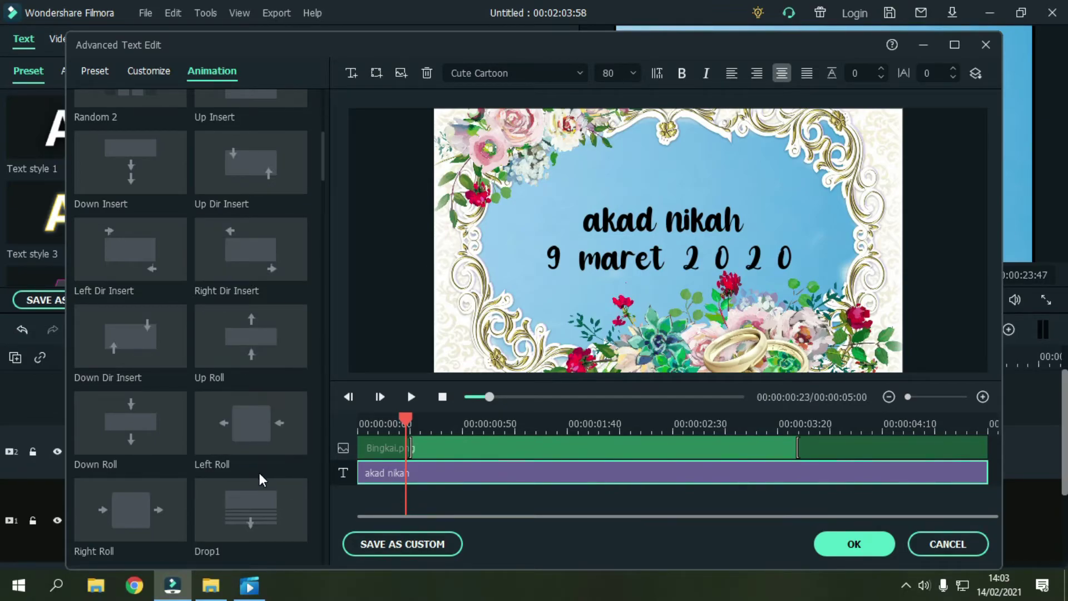
double_click(258, 496)
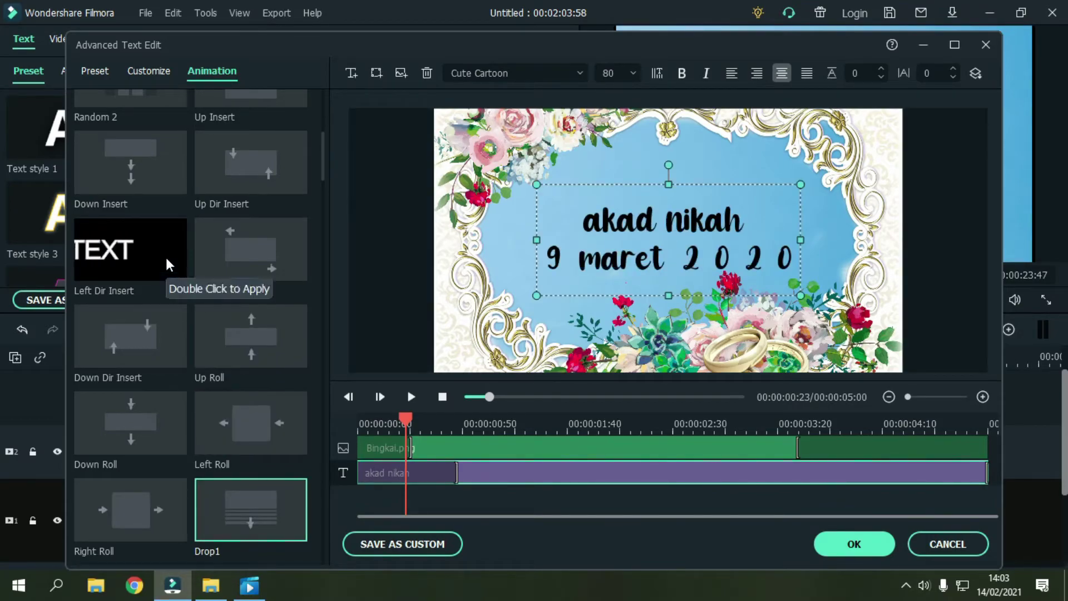
double_click(155, 193)
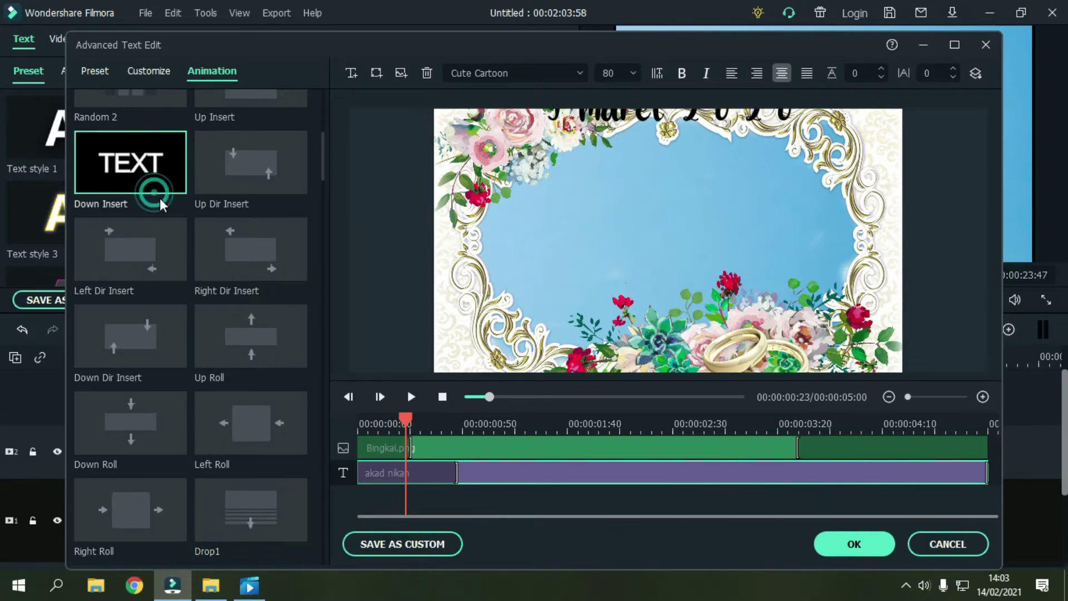
scroll(205, 291, up, 5)
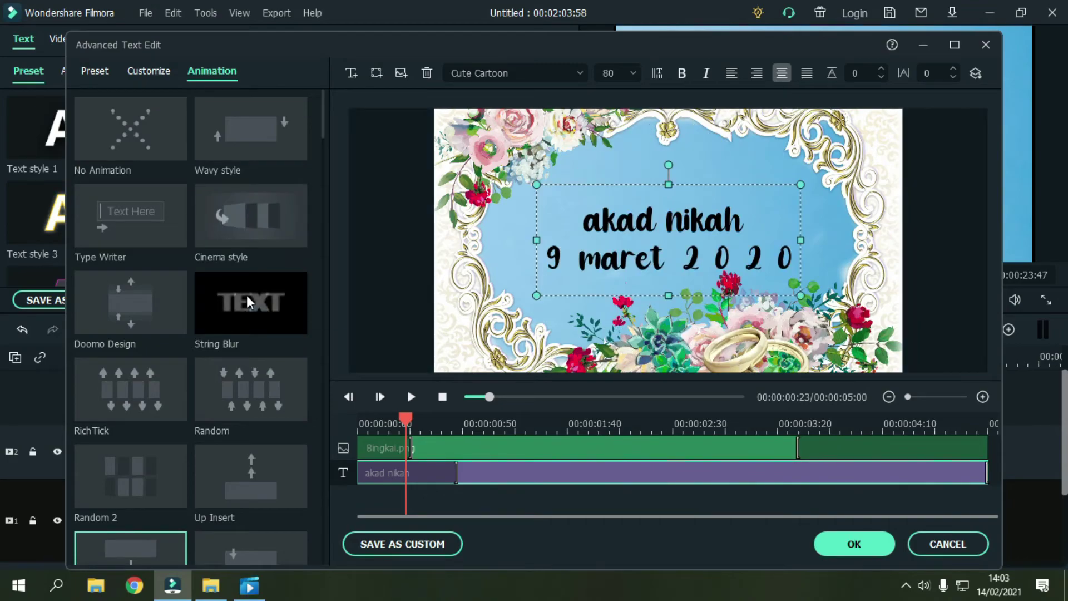
double_click(288, 315)
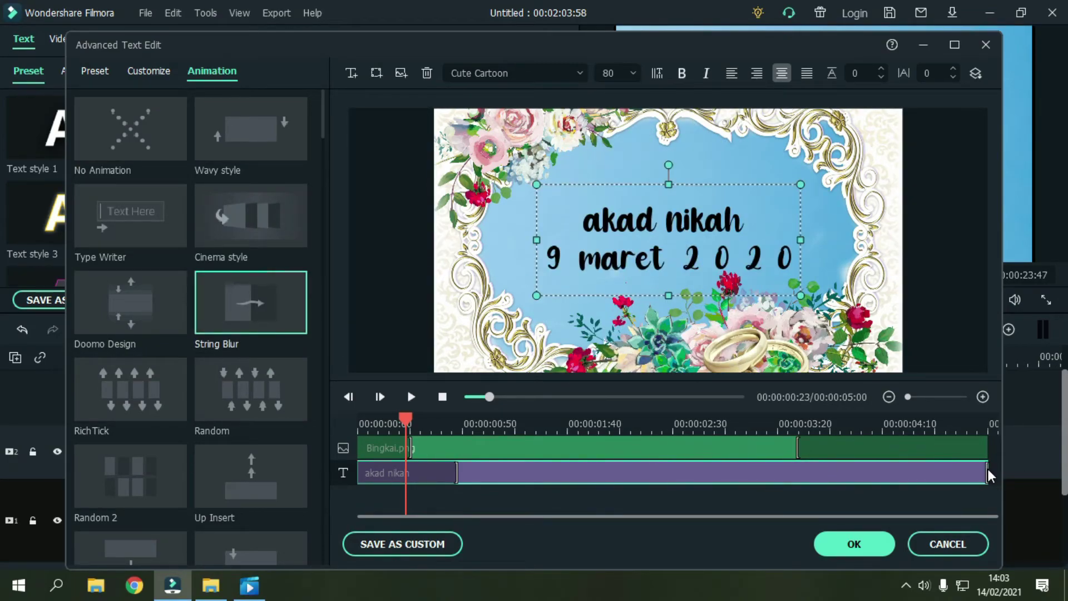
drag(802, 447, 939, 448)
drag(992, 471, 924, 470)
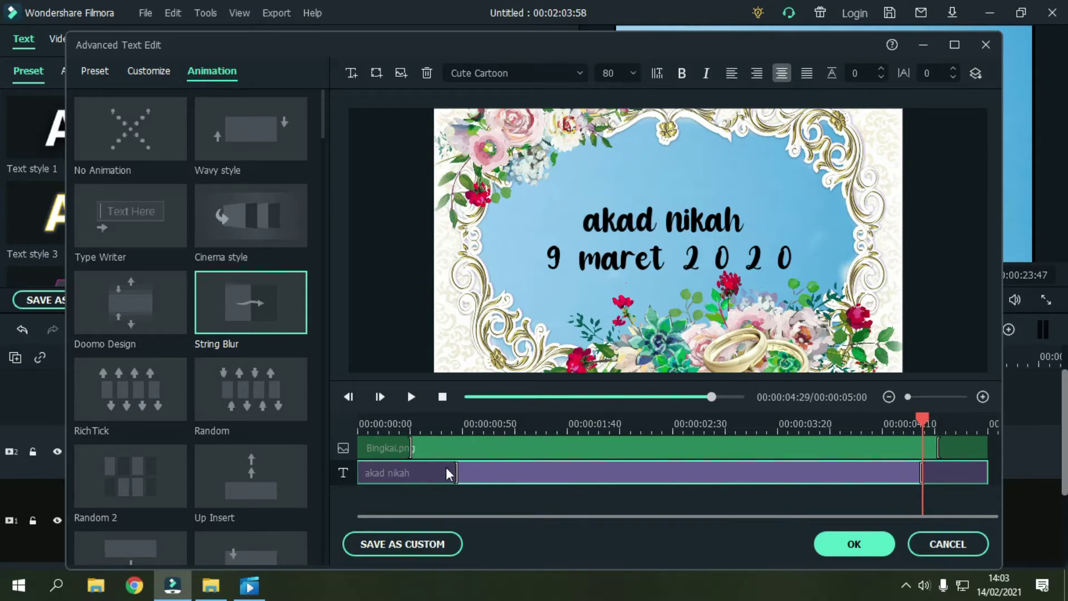
Step: Replay the clip from near its start to review the title animation
drag(455, 469, 424, 465)
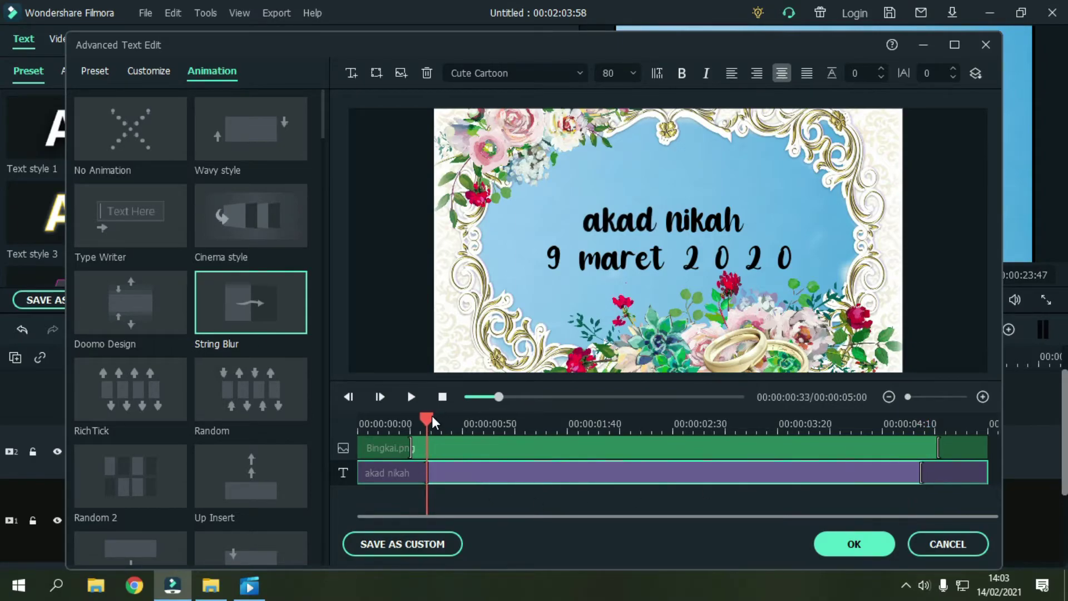
click(432, 422)
click(411, 397)
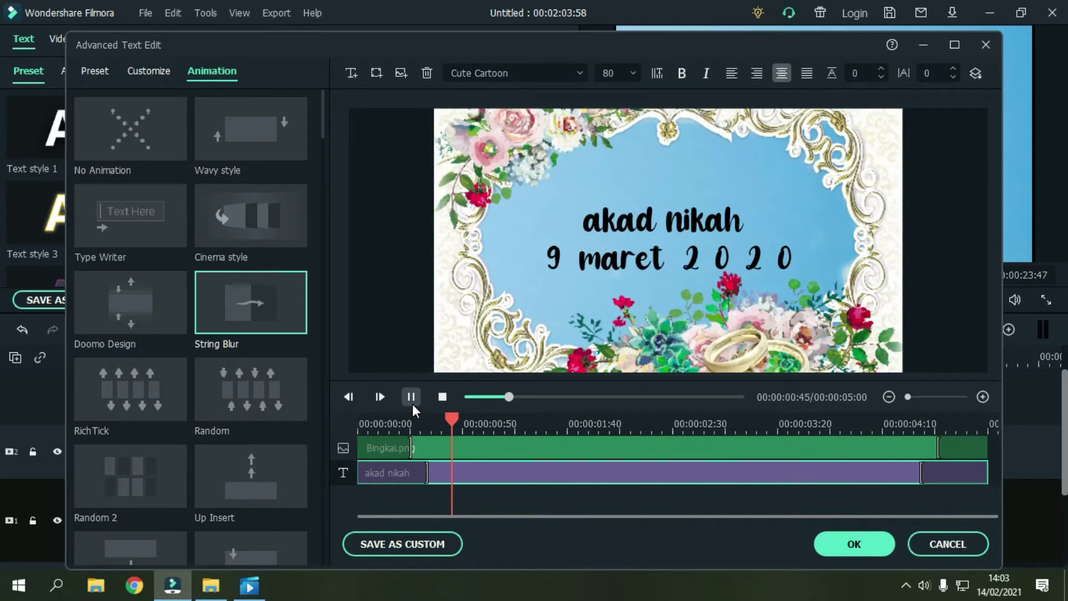
click(389, 420)
click(379, 421)
click(411, 397)
drag(473, 422, 991, 478)
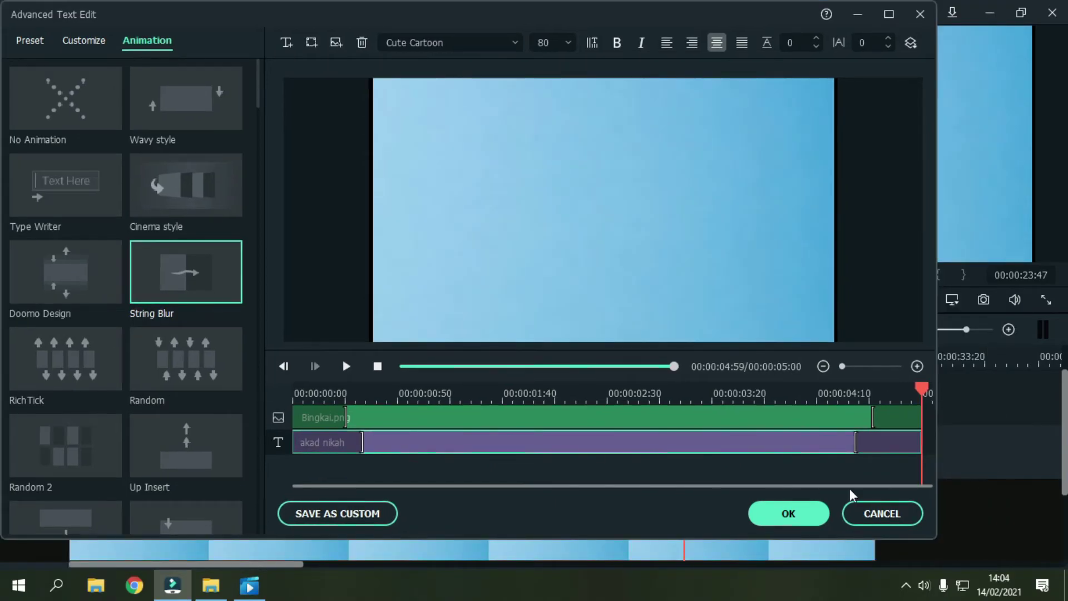
Step: Close the advanced editor, lengthen the Background clip, and set the playhead to 00:00:27:49
click(796, 515)
click(744, 396)
scroll(931, 459, down, 2)
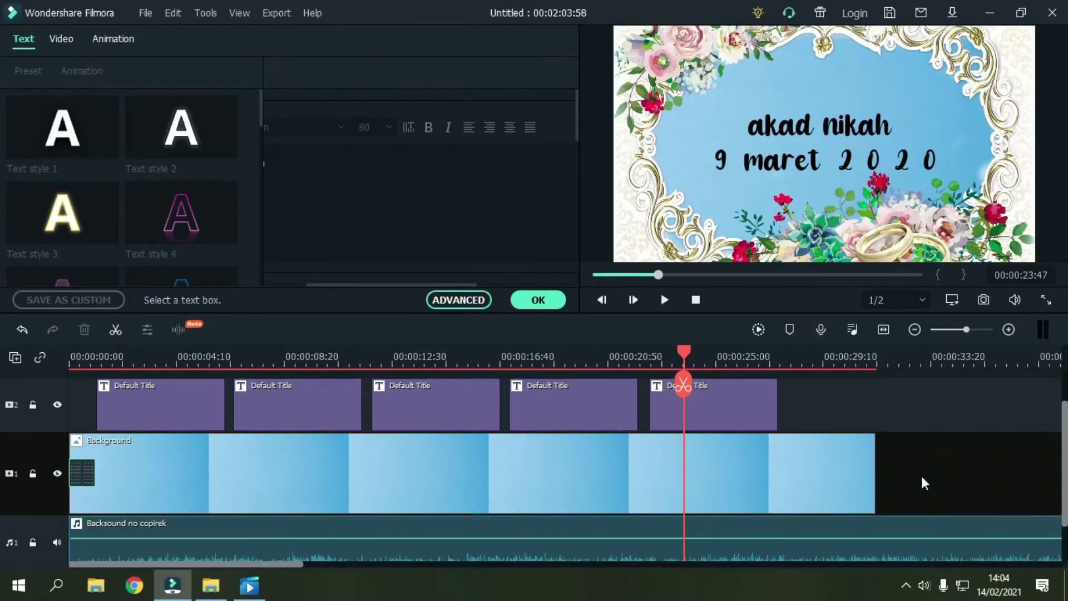
drag(249, 562, 346, 563)
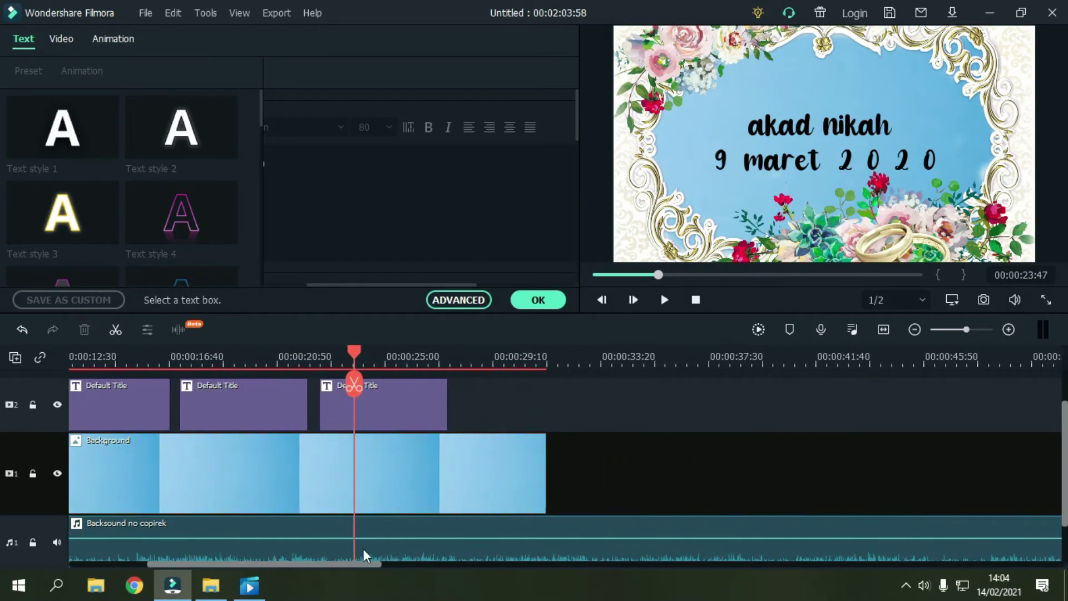
scroll(661, 527, up, 2)
click(484, 525)
scroll(539, 500, down, 2)
drag(552, 492, 881, 504)
scroll(562, 442, up, 2)
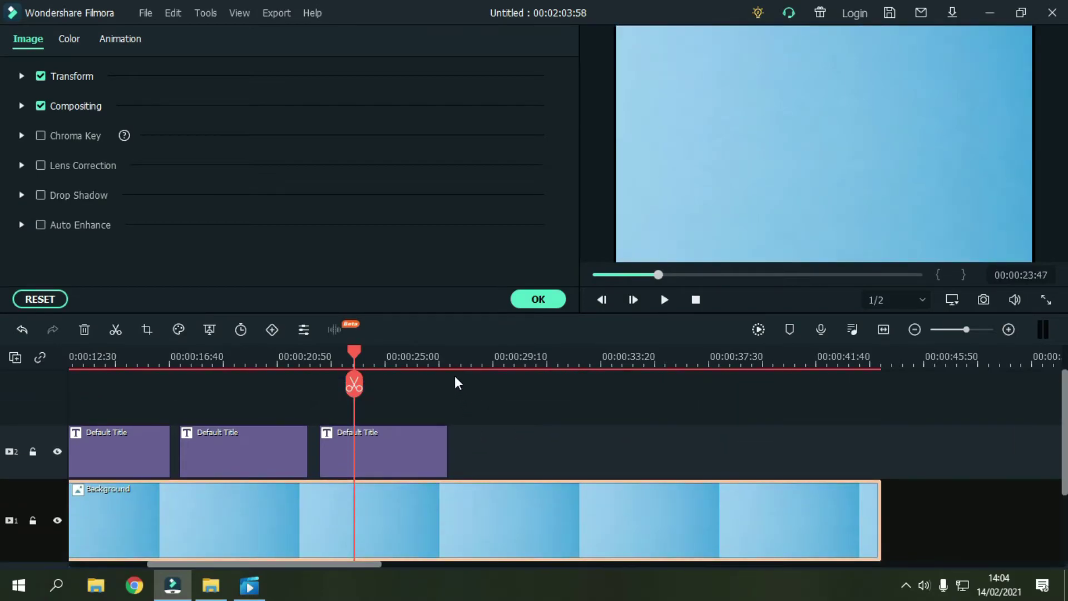
click(450, 360)
drag(453, 351, 459, 351)
click(531, 299)
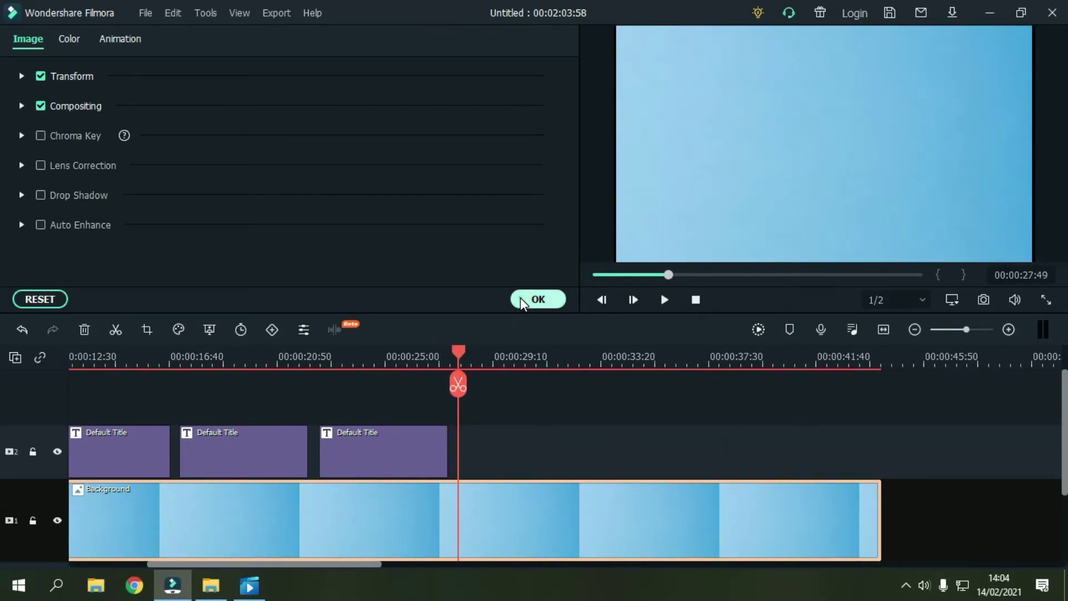
Step: Add a Default Title on track 2 at the playhead containing the venue's street address
drag(247, 135, 458, 476)
double_click(479, 456)
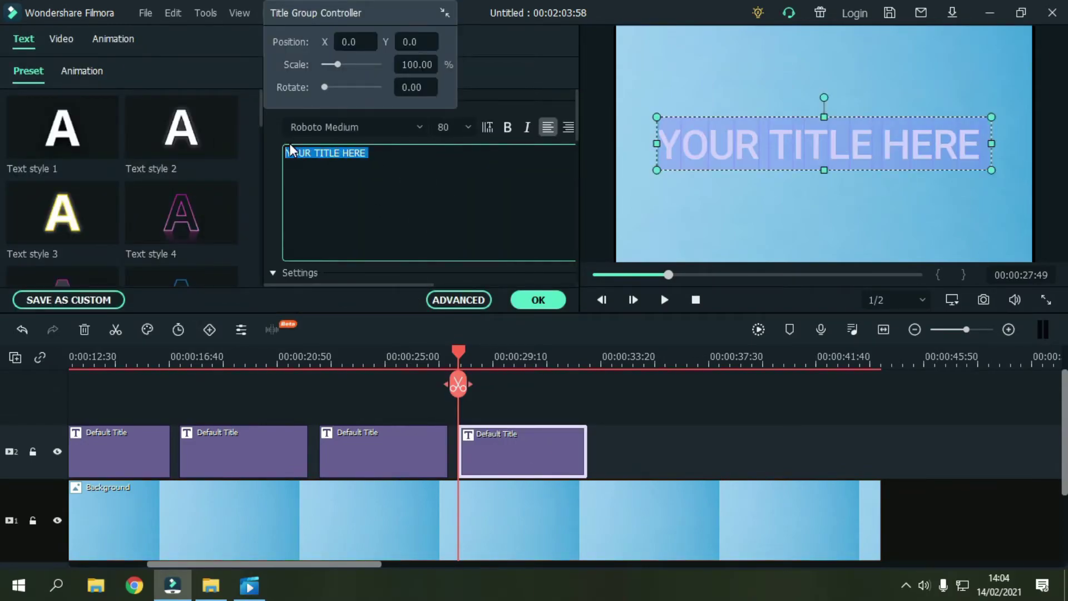
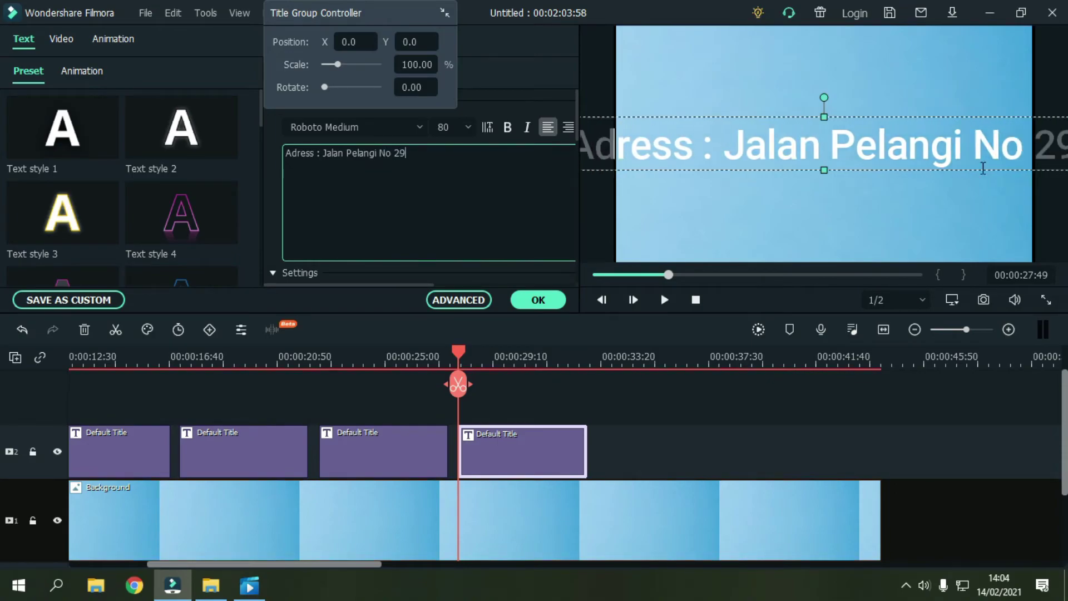
drag(990, 166, 964, 162)
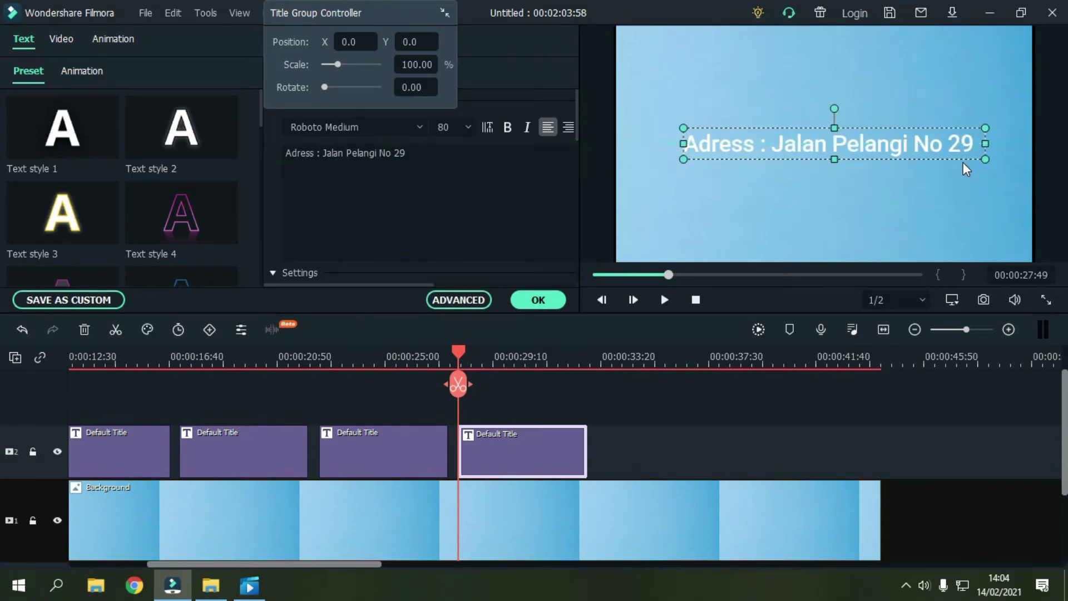
click(477, 306)
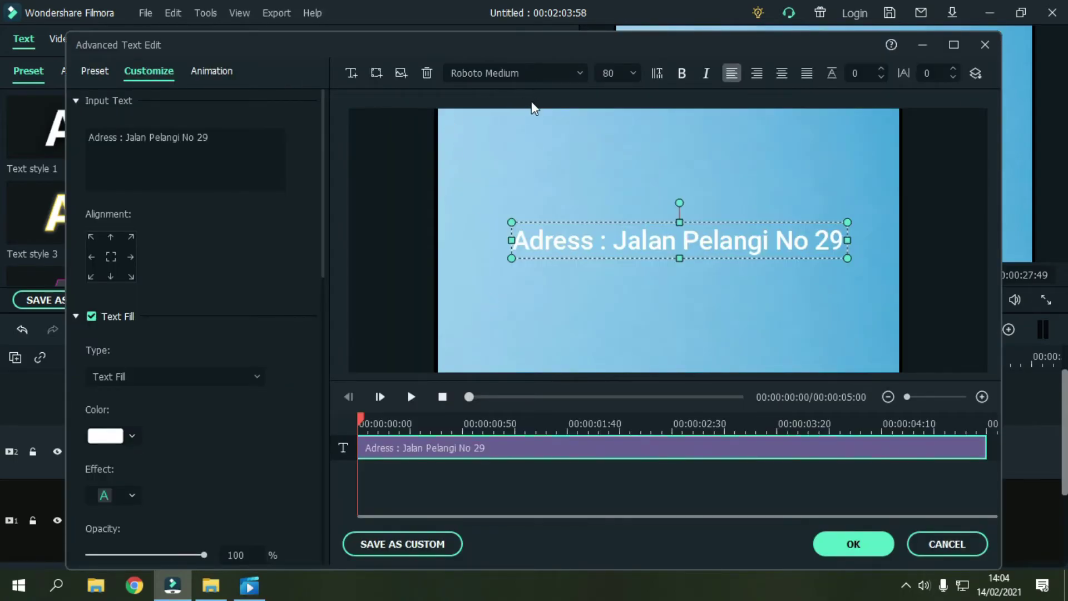
Step: Make the address text black in the Cute Cartoon font and nudge it to centre
click(546, 73)
key(BackSpace)
text(G)
key(BackSpace)
text(Almond Cream)
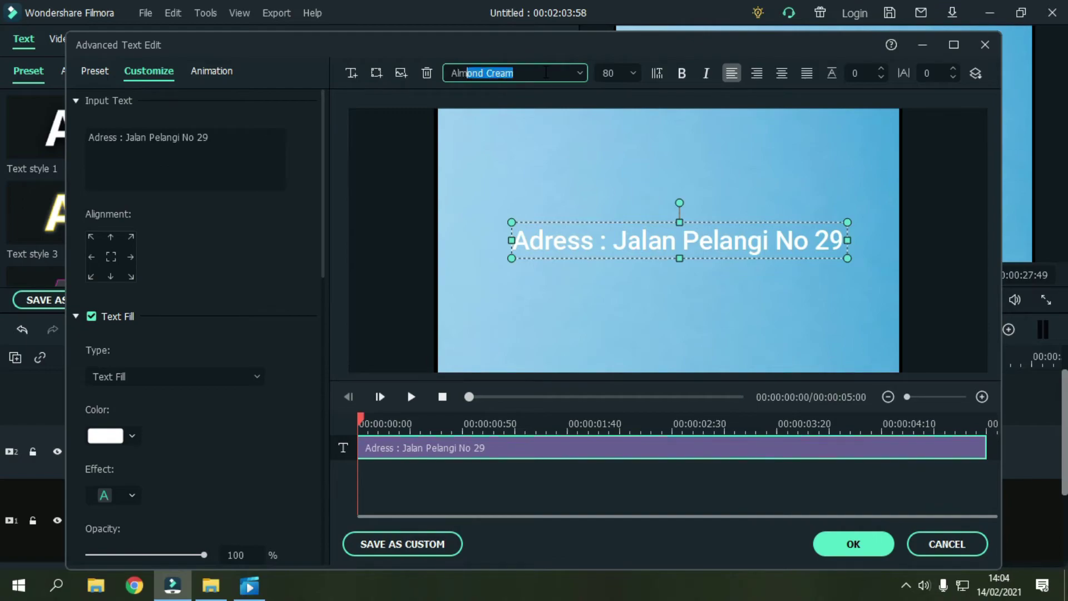
key(Return)
key(BackSpace)
text(C)
key(Return)
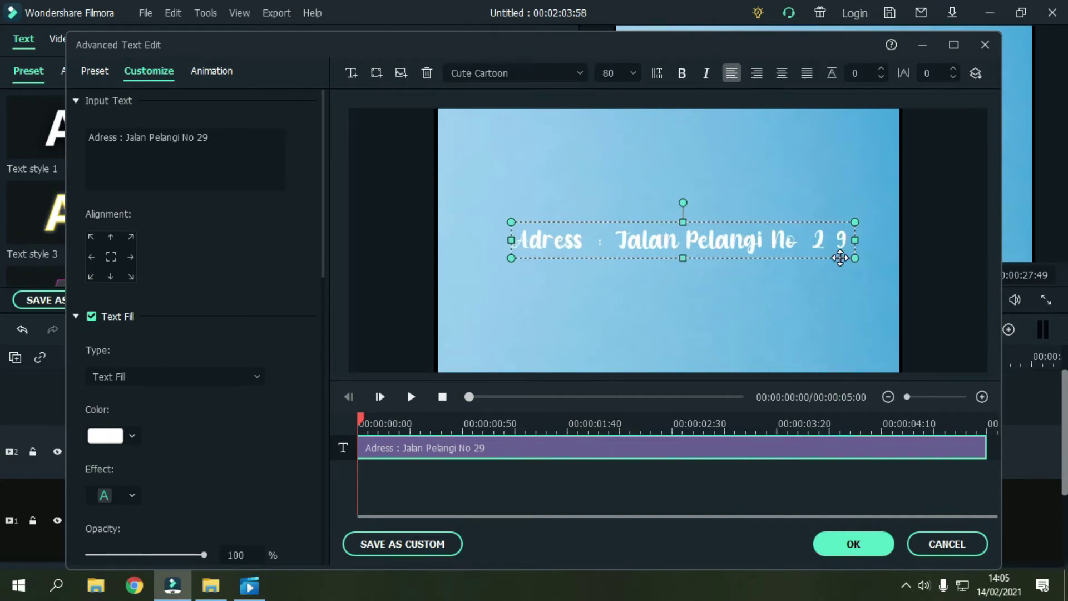
drag(840, 260, 825, 259)
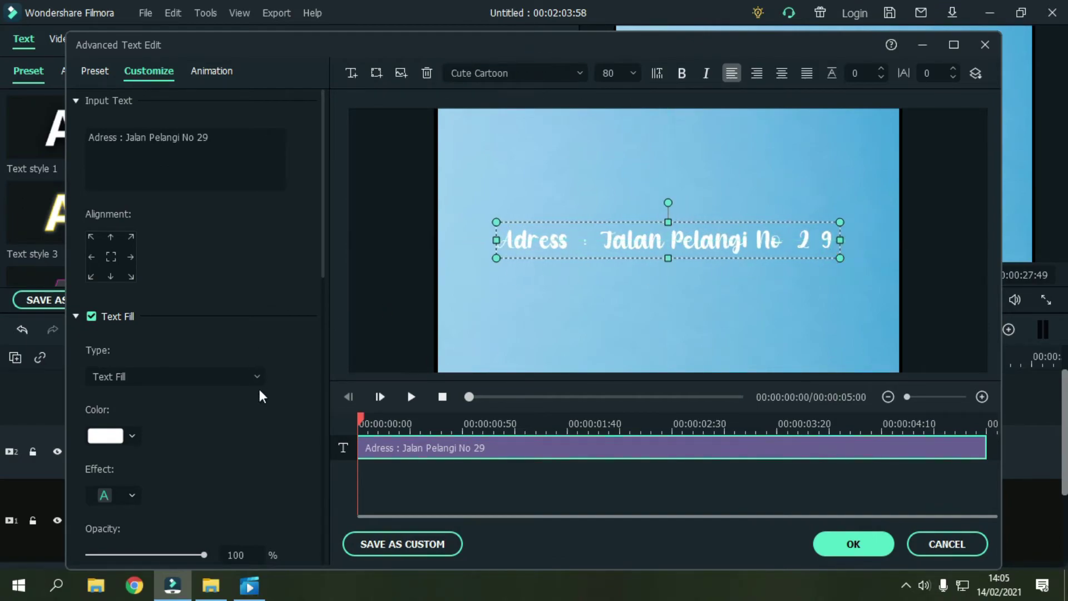
click(132, 435)
click(95, 524)
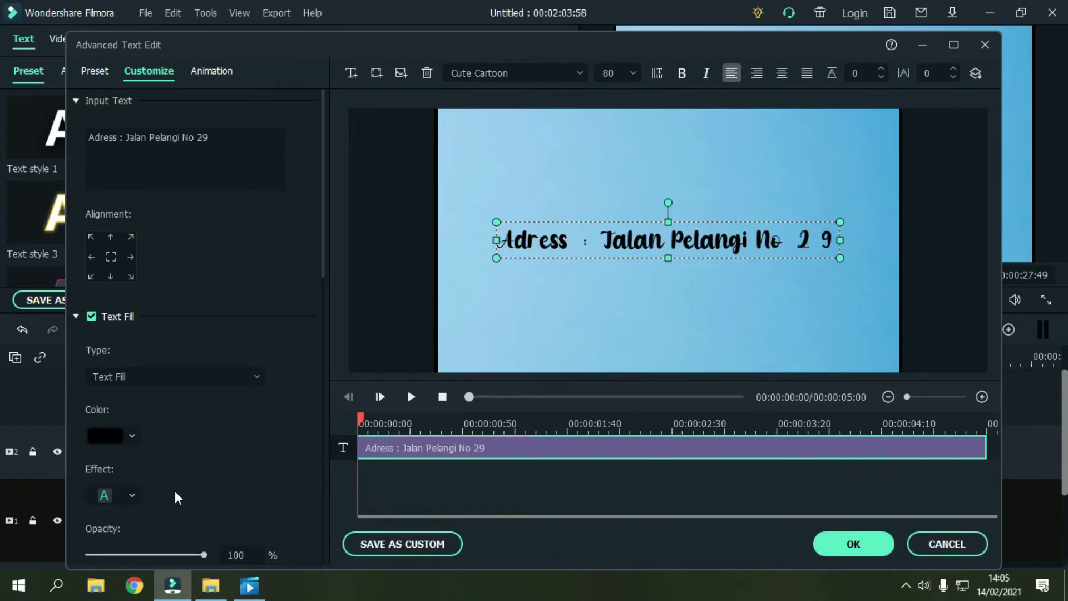
click(368, 358)
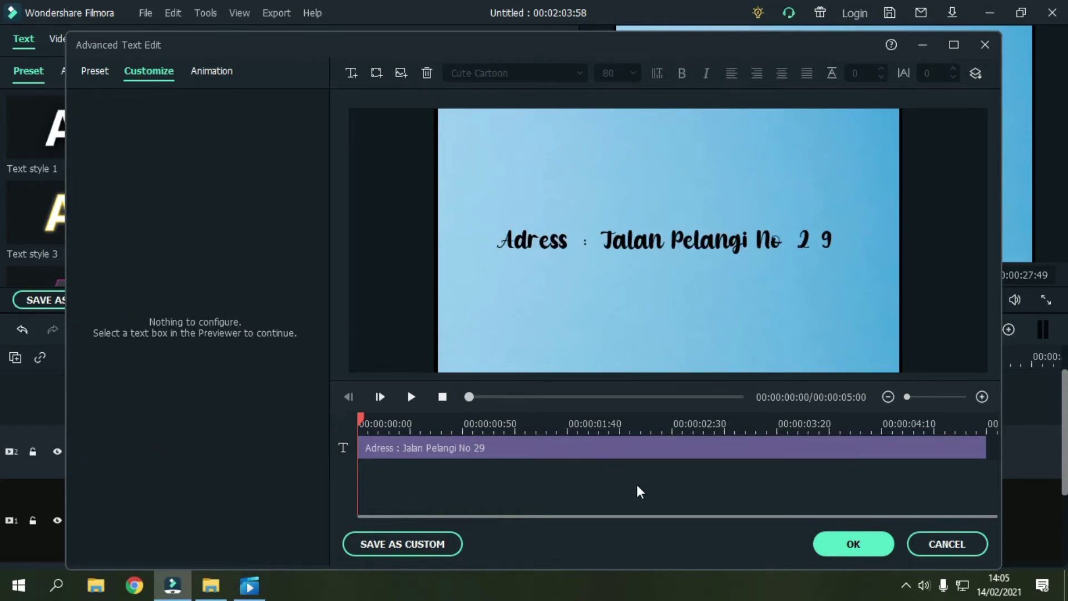
Step: Apply the Type Writer animation to the address text, preview it, and confirm
click(222, 72)
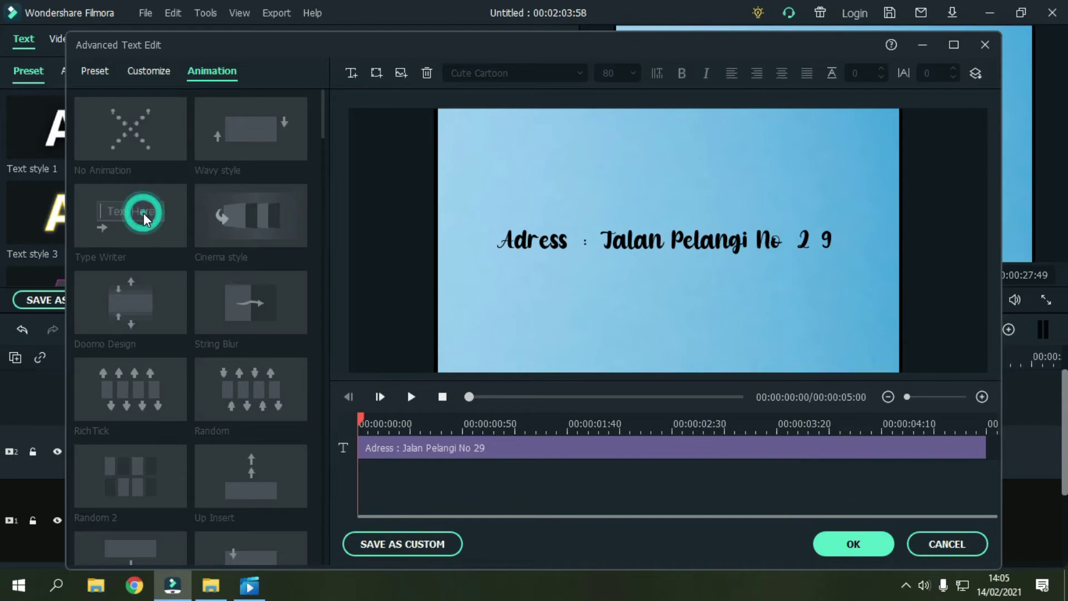
click(417, 446)
click(172, 245)
click(988, 452)
drag(973, 451, 996, 429)
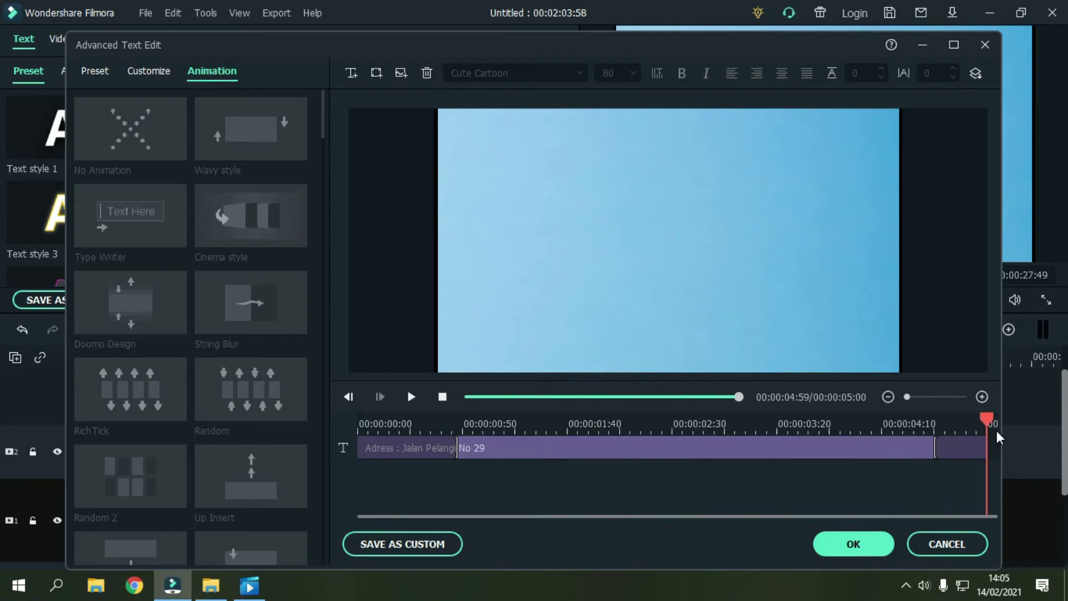
click(852, 545)
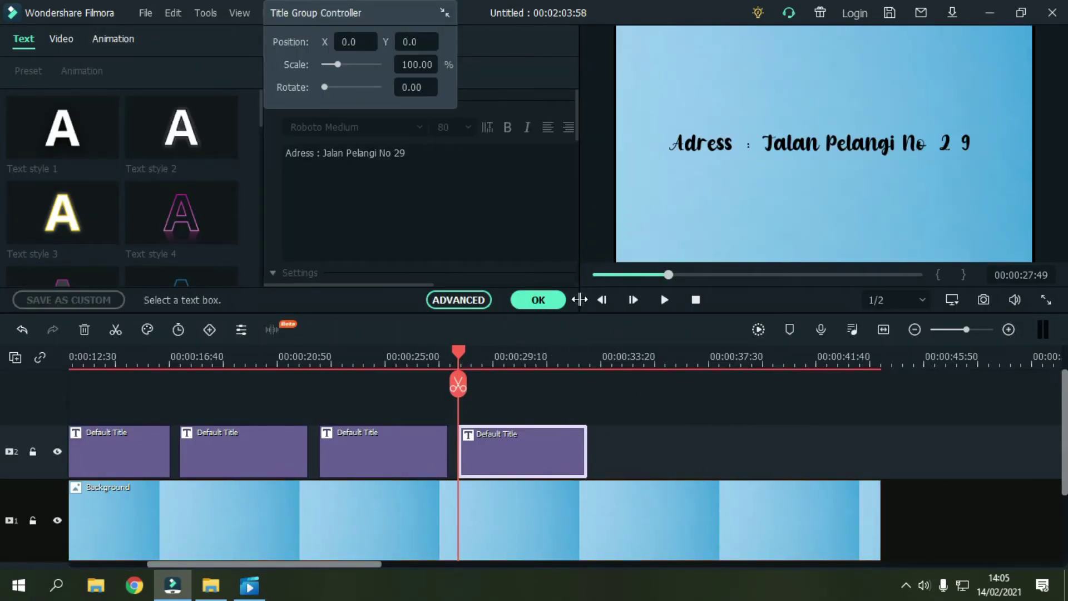
Step: Play back the address title, then drop another Default Title after it on track 2
click(545, 300)
click(662, 302)
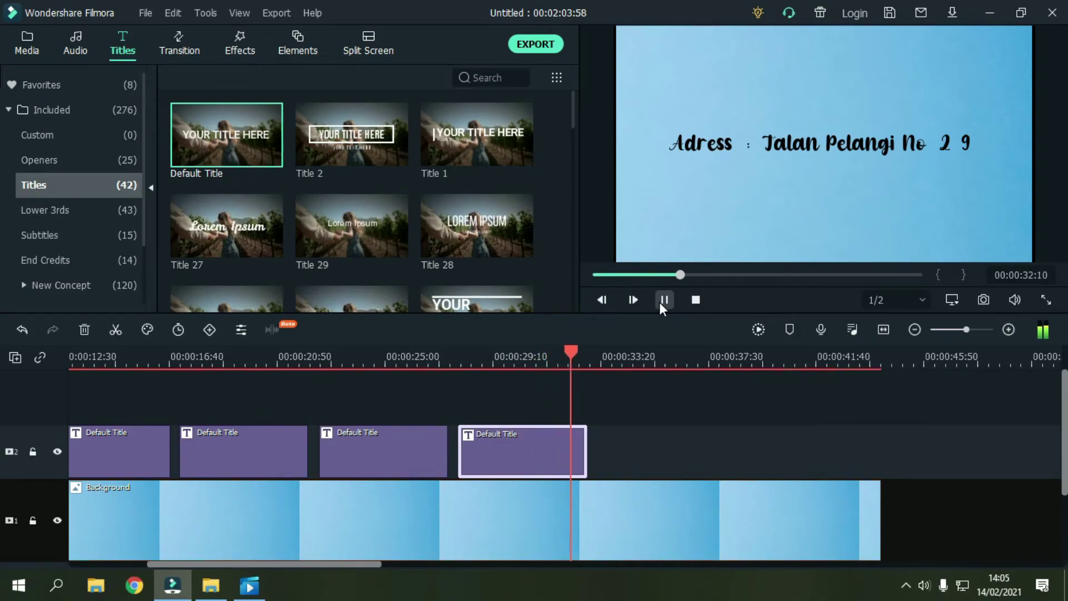
click(663, 301)
click(627, 412)
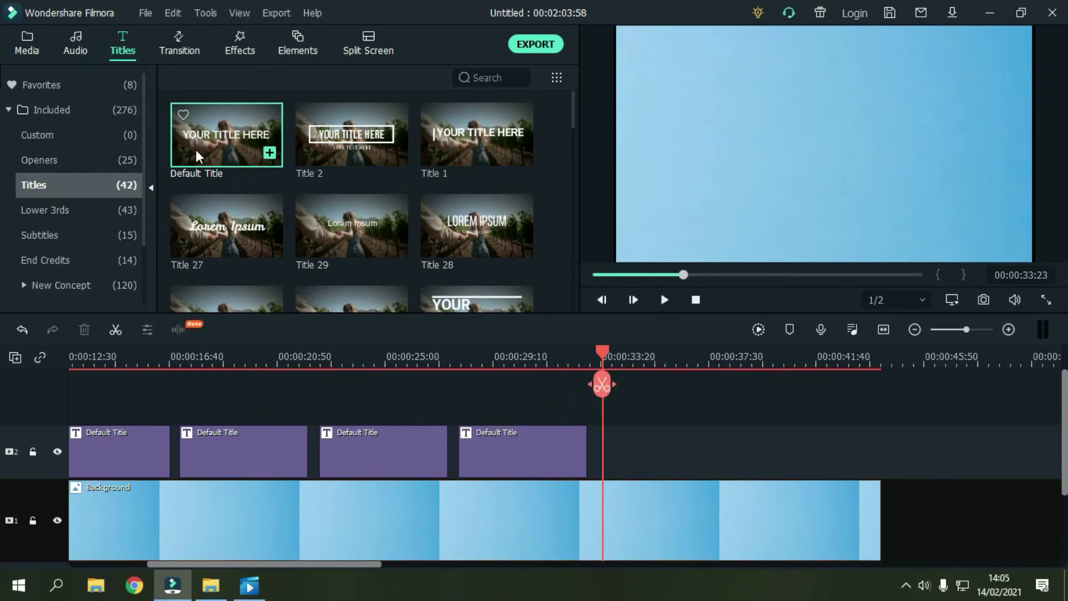
drag(199, 157, 605, 442)
Step: Replace the seventh title's placeholder text with 'HORMAT KAMI' in the advanced editor
double_click(662, 454)
triple_click(441, 167)
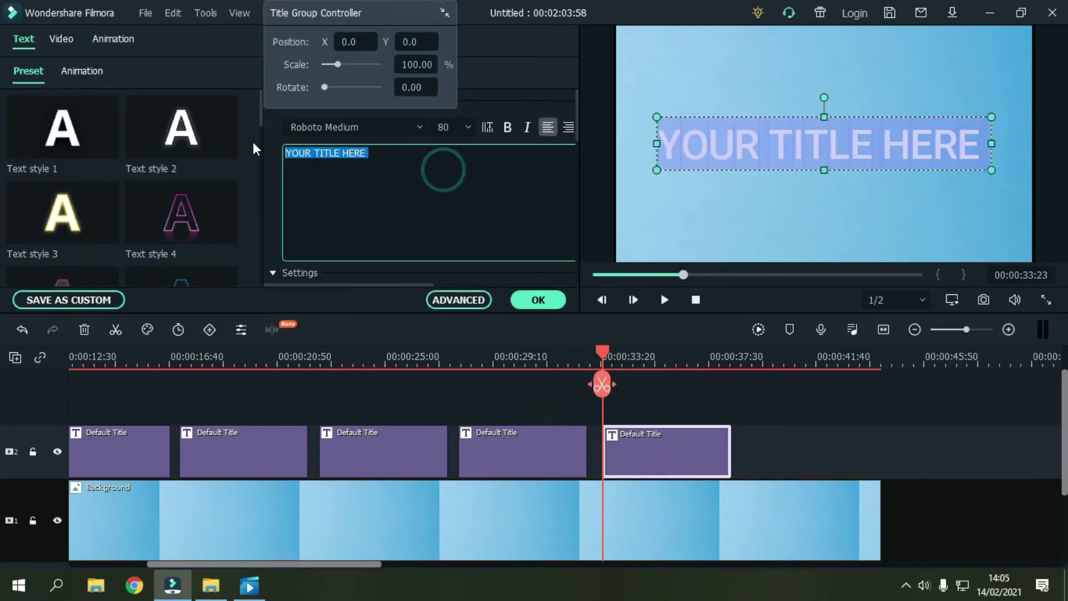
key(BackSpace)
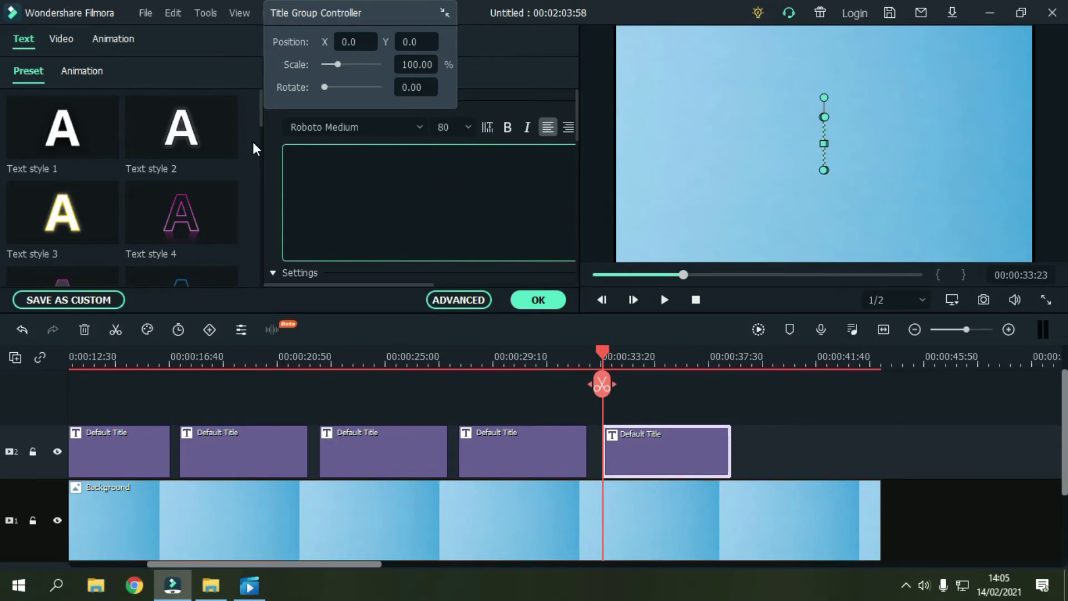
click(472, 297)
click(155, 136)
text(h)
key(BackSpace)
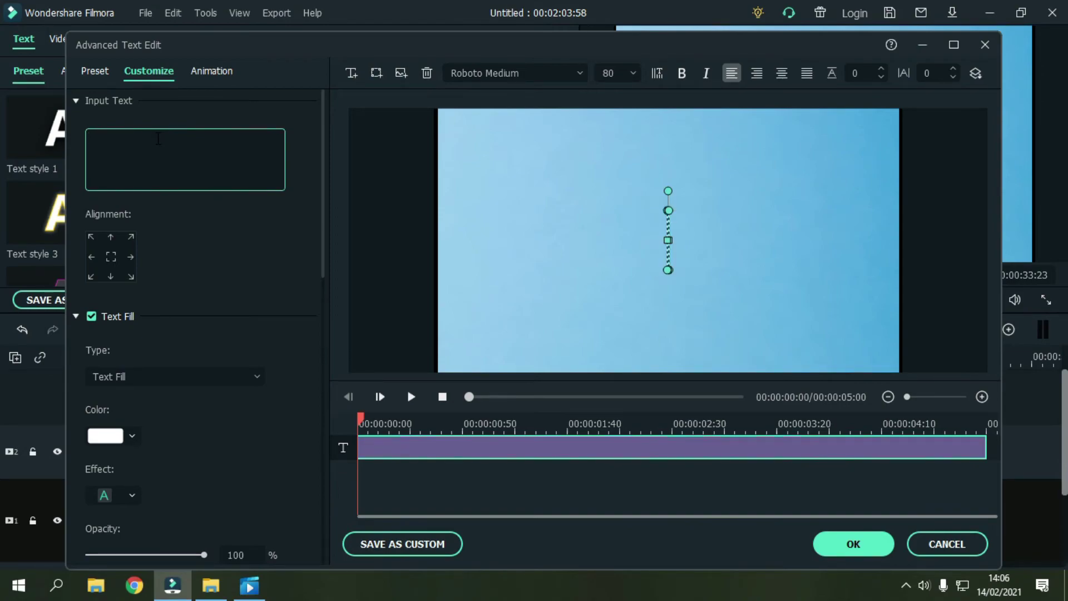
text(ho)
key(BackSpace)
key(BackSpace)
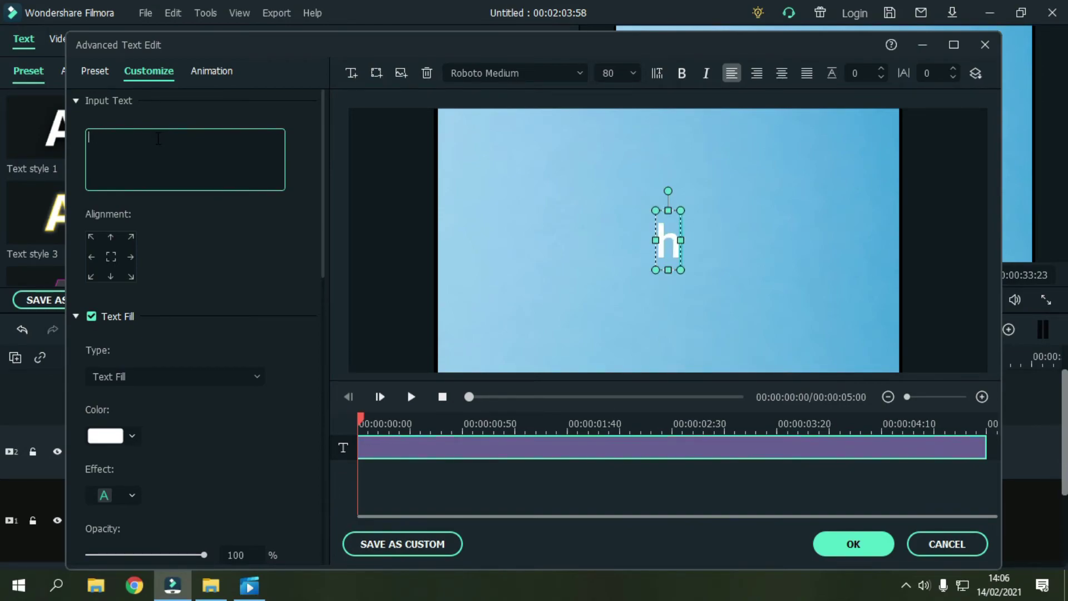
text(G)
key(BackSpace)
text(H)
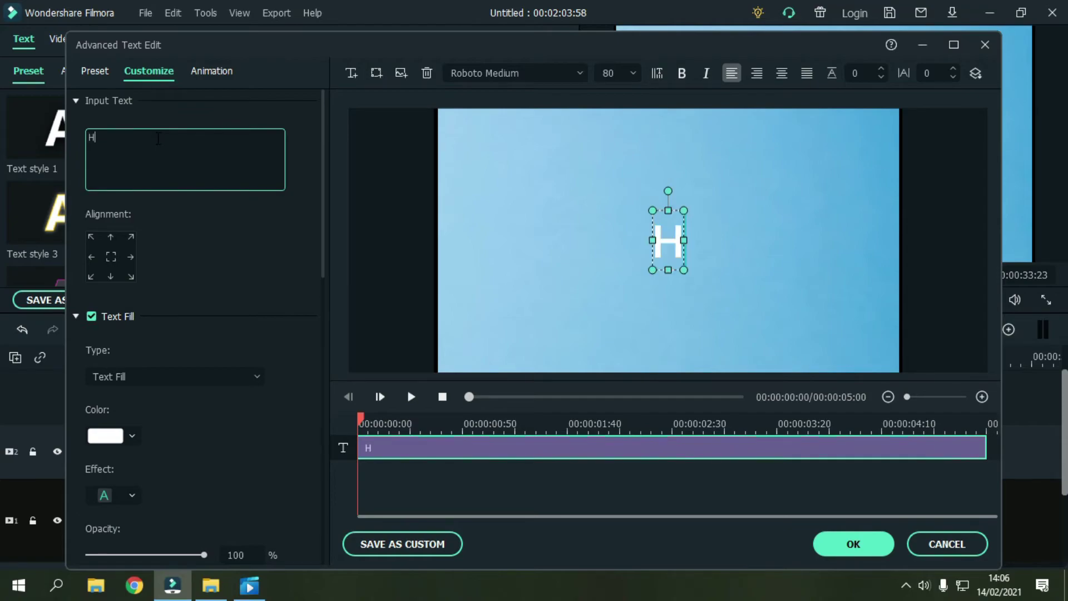
text(OR)
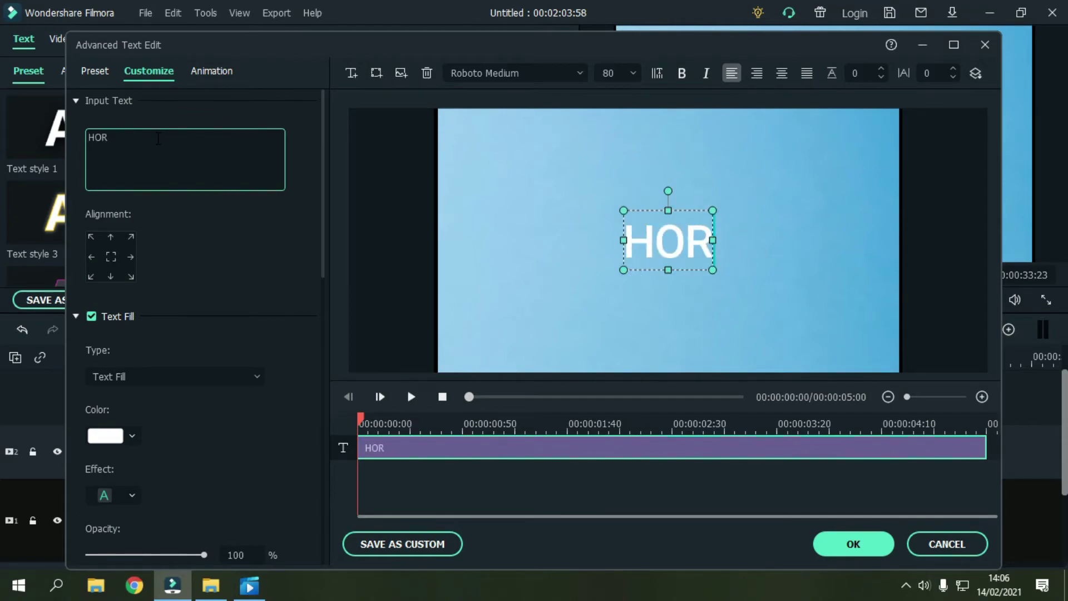
text(MAT KAI)
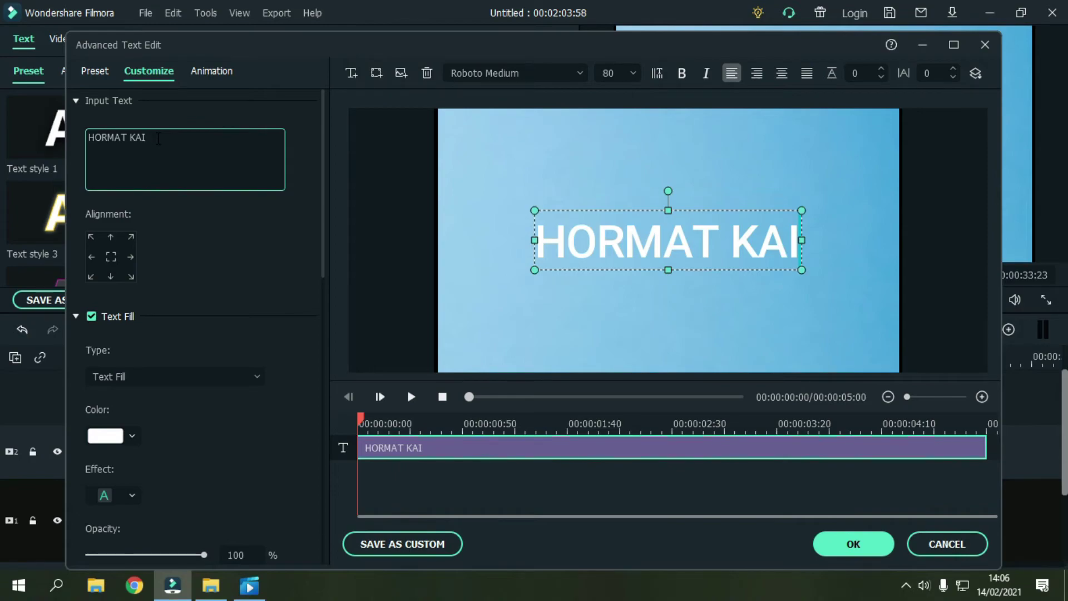
key(BackSpace)
text(MI)
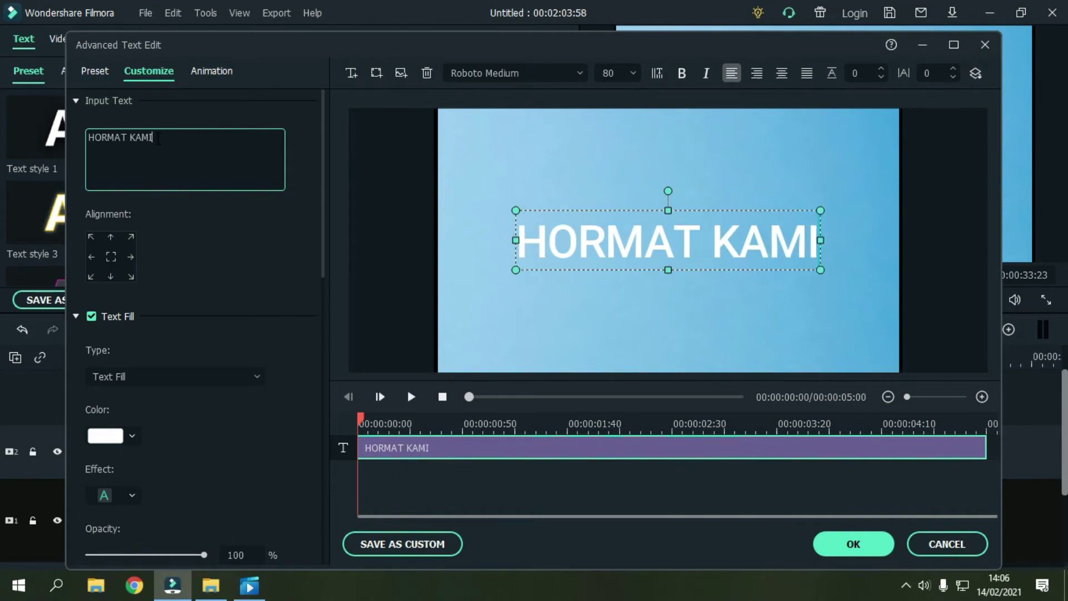
Step: Set HORMAT KAMI in the Almond Cream font and shrink it to fit the frame
click(535, 73)
text(aLM)
key(Return)
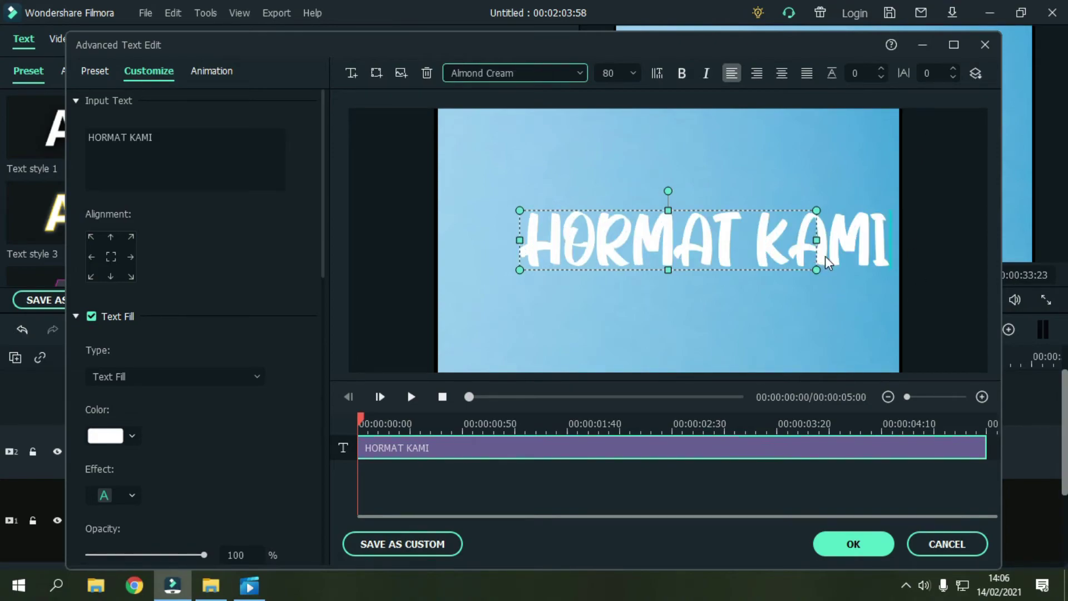
click(825, 260)
click(844, 264)
drag(854, 270, 748, 250)
click(747, 285)
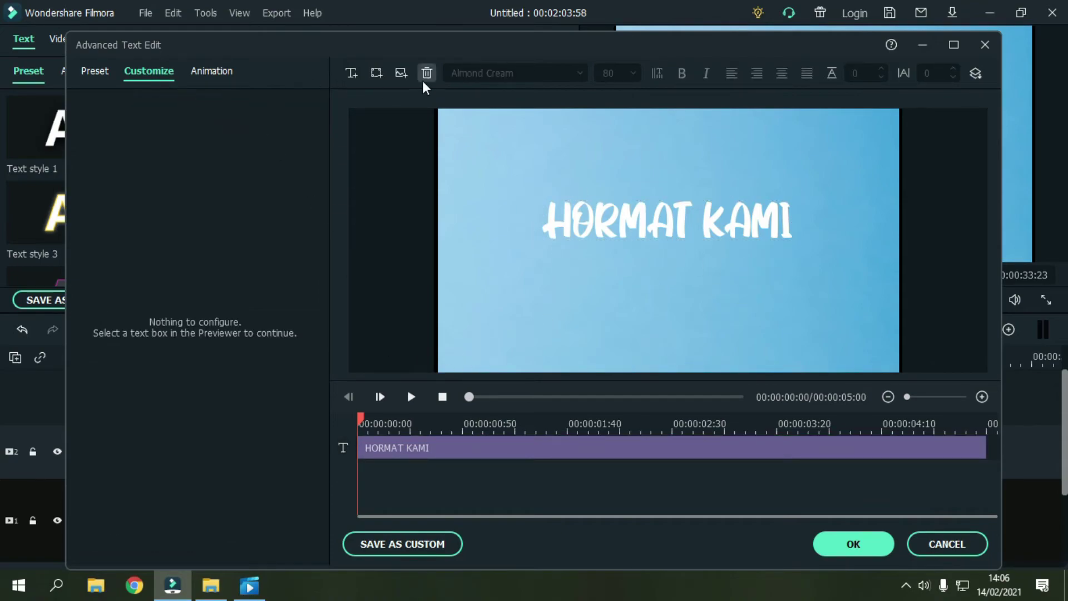
Step: Add a second text line with the couple's names and place it beneath HORMAT KAMI
click(351, 73)
triple_click(158, 134)
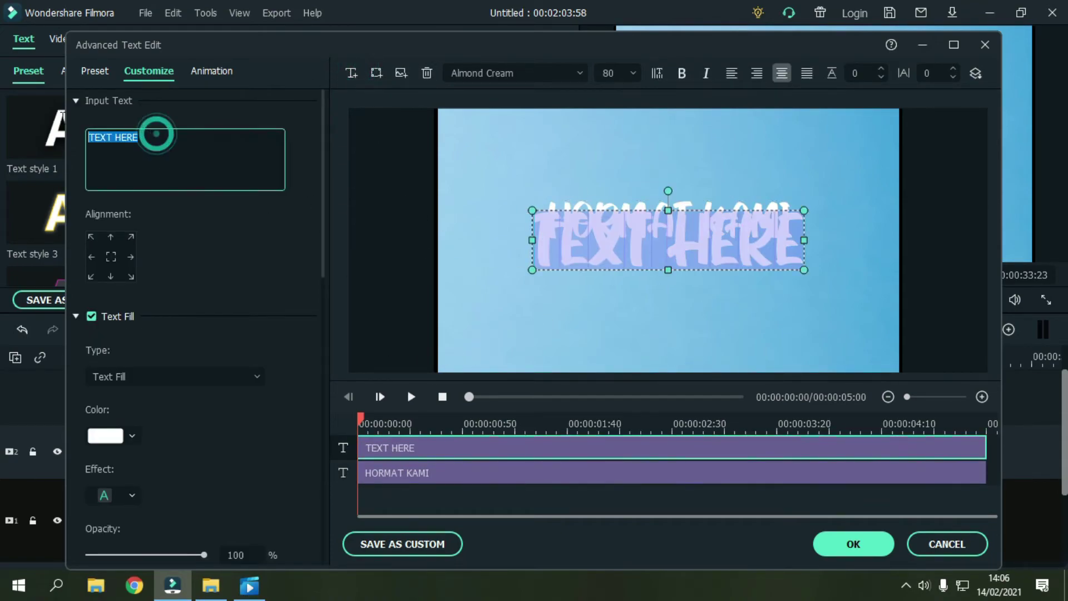
key(BackSpace)
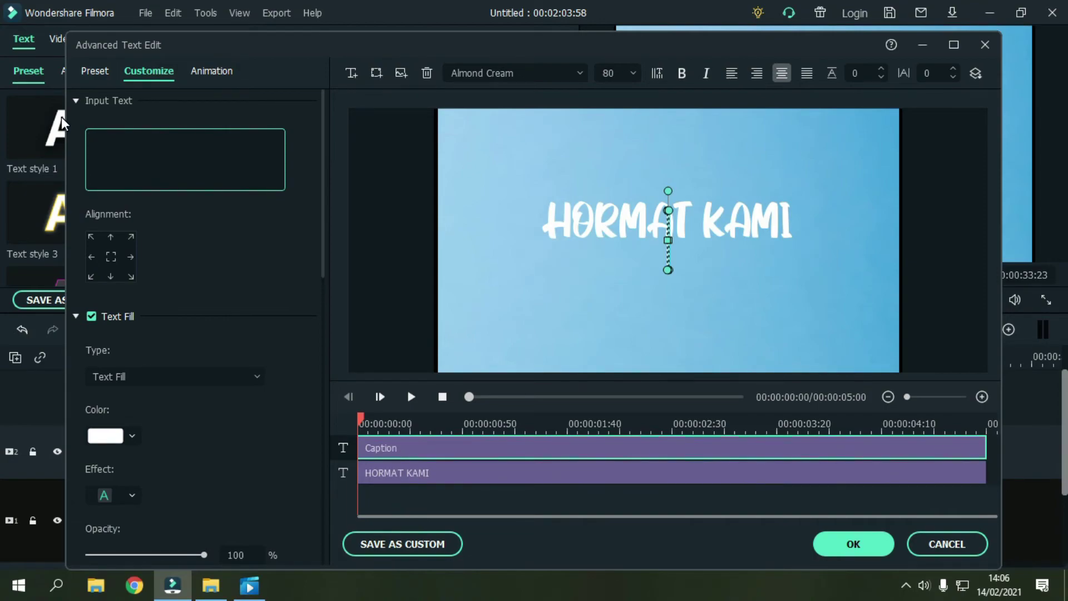
text(anton)
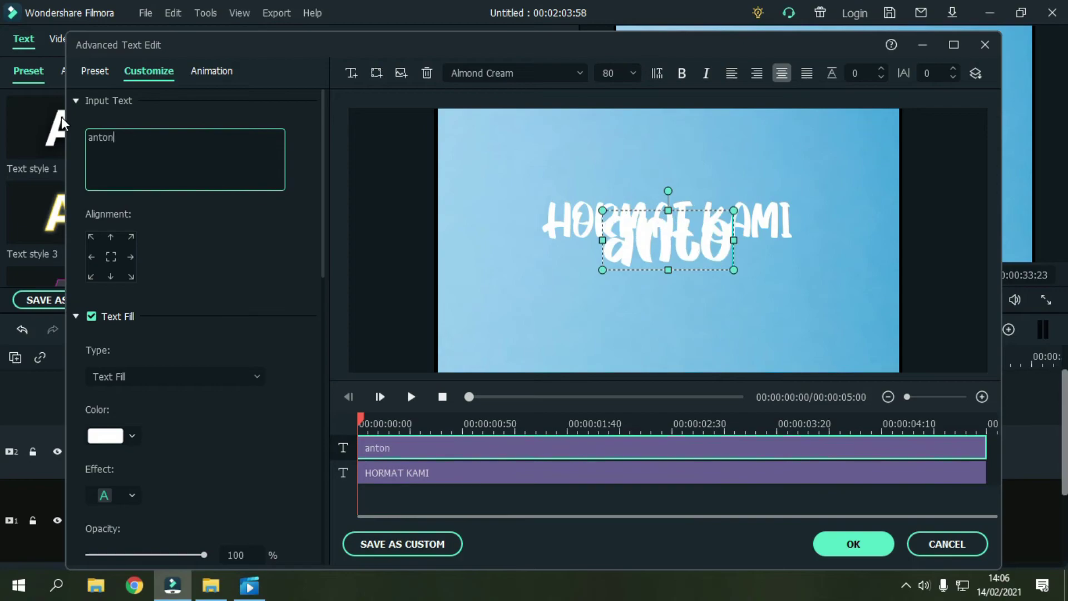
text( dan )
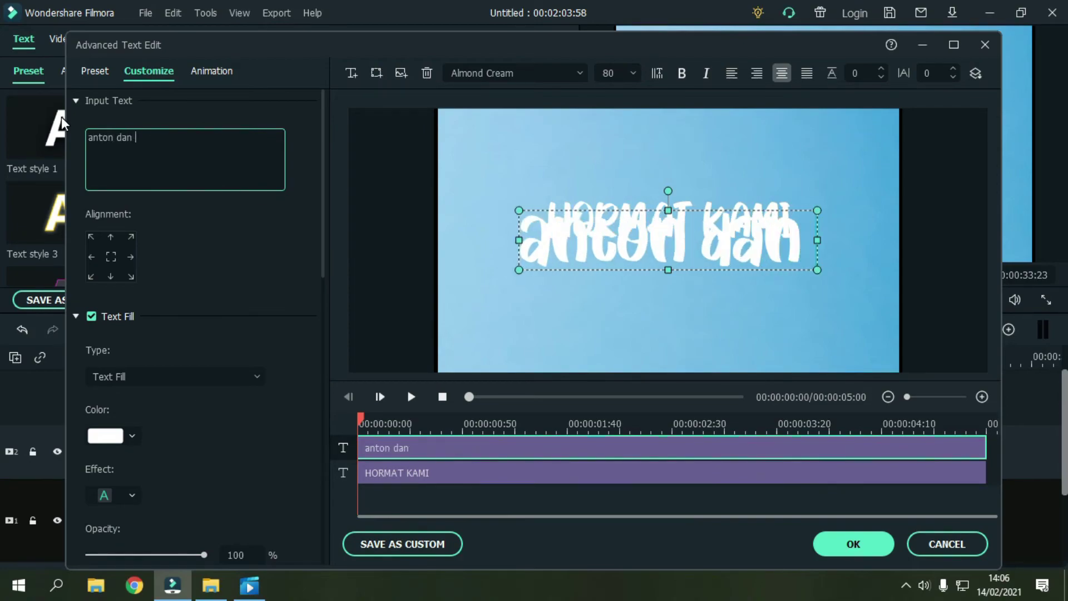
text(dewi)
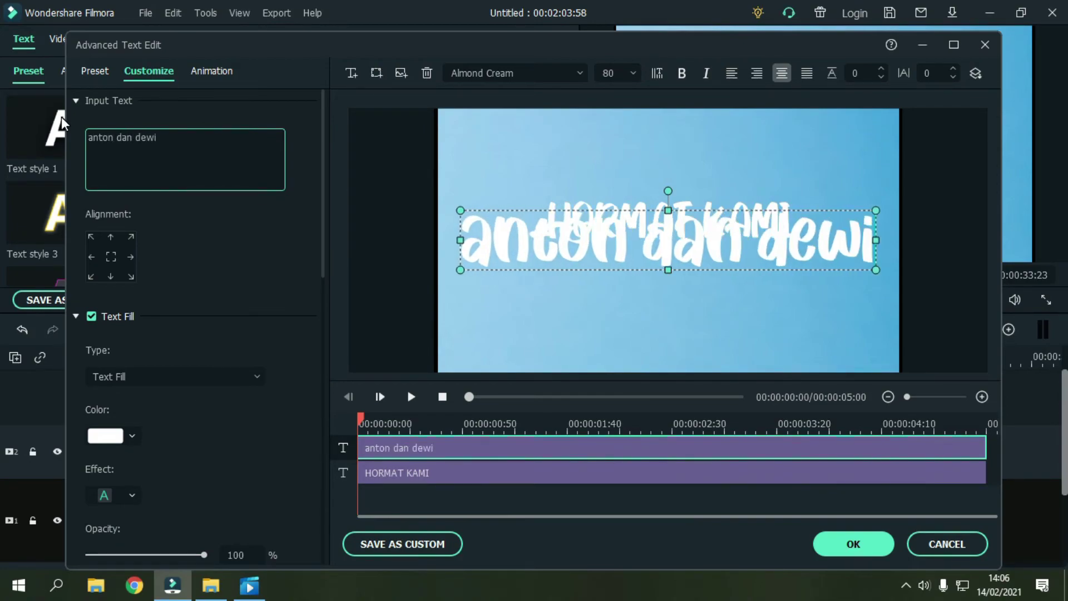
drag(877, 269, 766, 283)
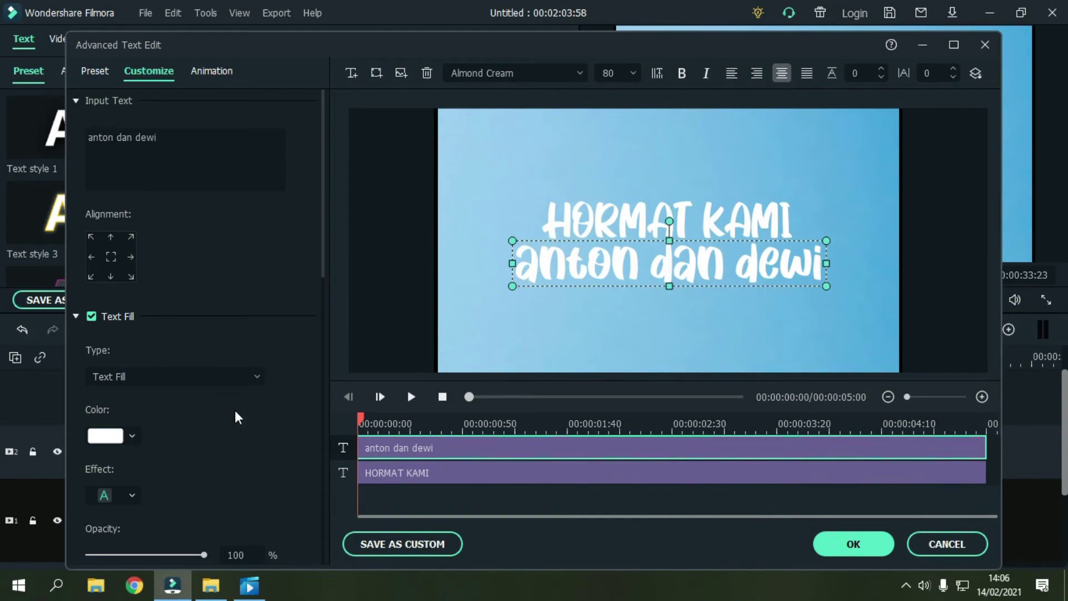
Step: Set the names line's colour to black and check both text lines
click(129, 441)
click(93, 526)
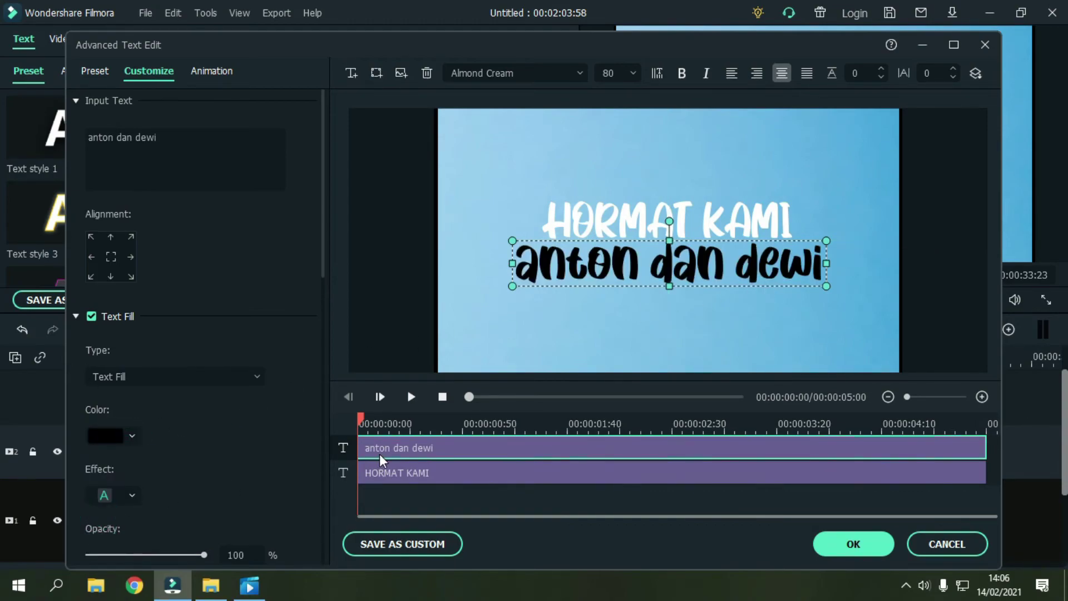
click(389, 474)
click(603, 510)
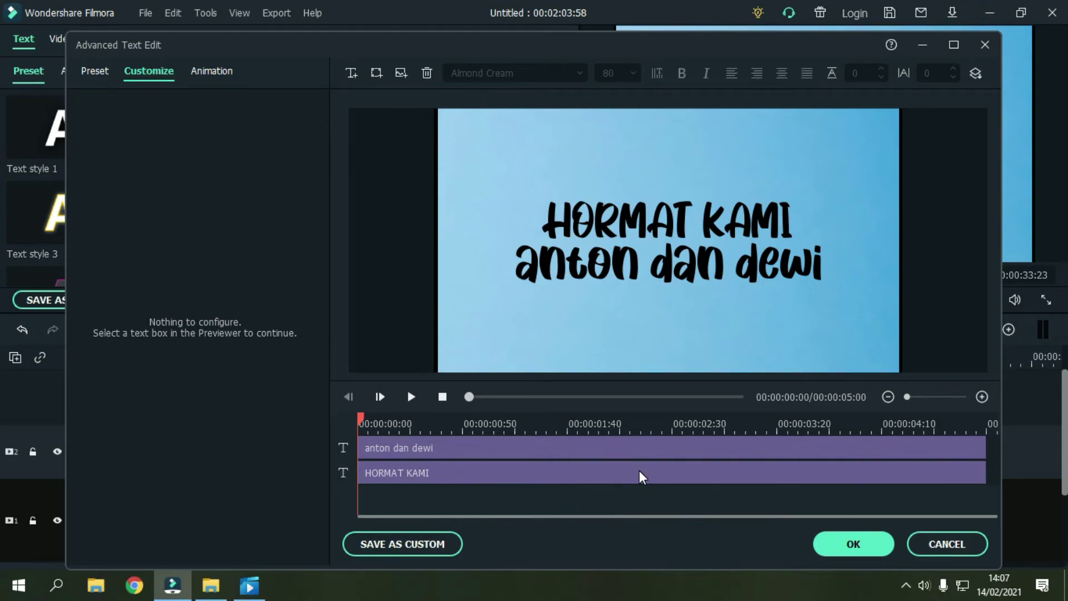
click(429, 448)
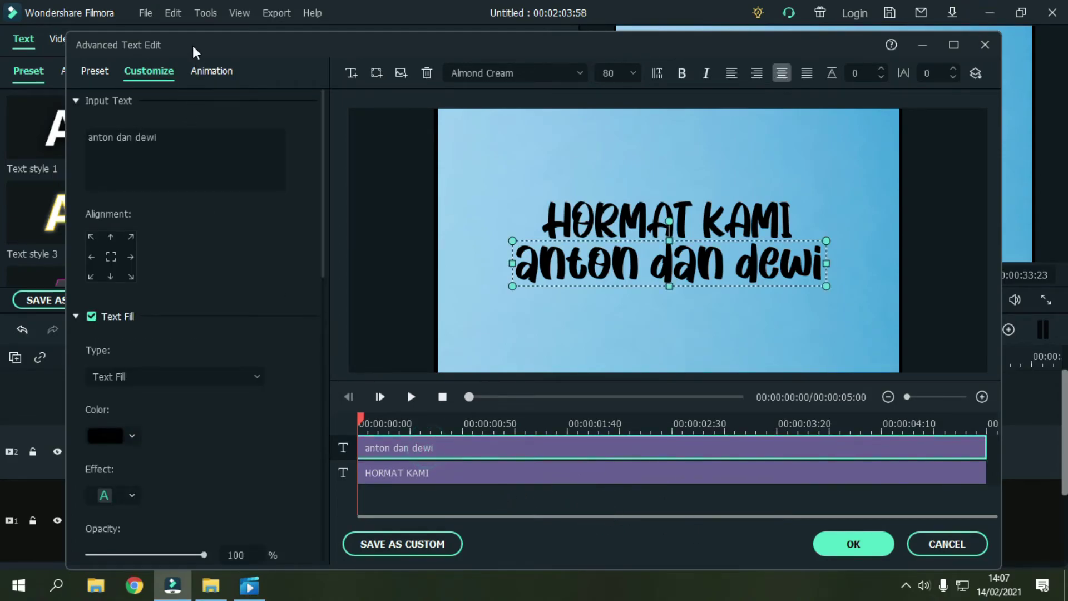
Step: Apply Down Dir Insert to 'anton dan dewi' and Up Dir Insert to 'HORMAT KAMI'
click(210, 71)
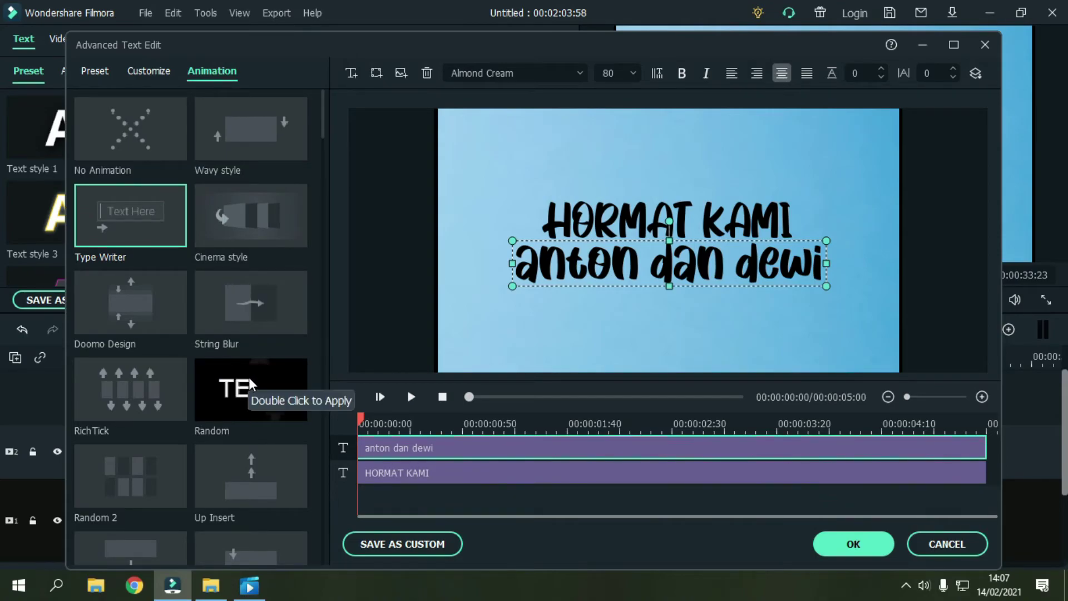
scroll(251, 381, down, 3)
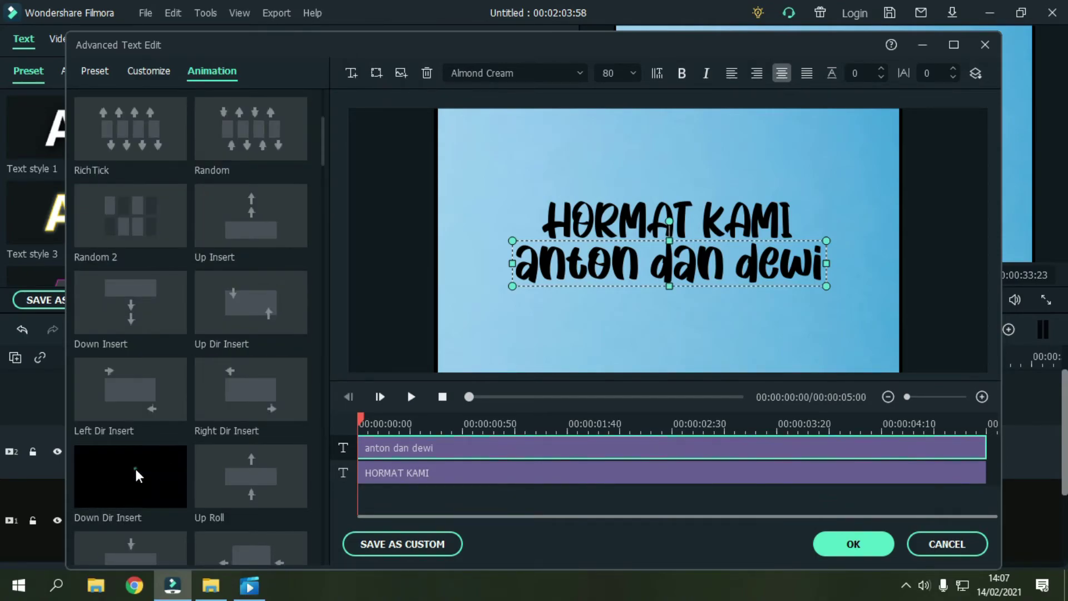
click(132, 477)
click(423, 473)
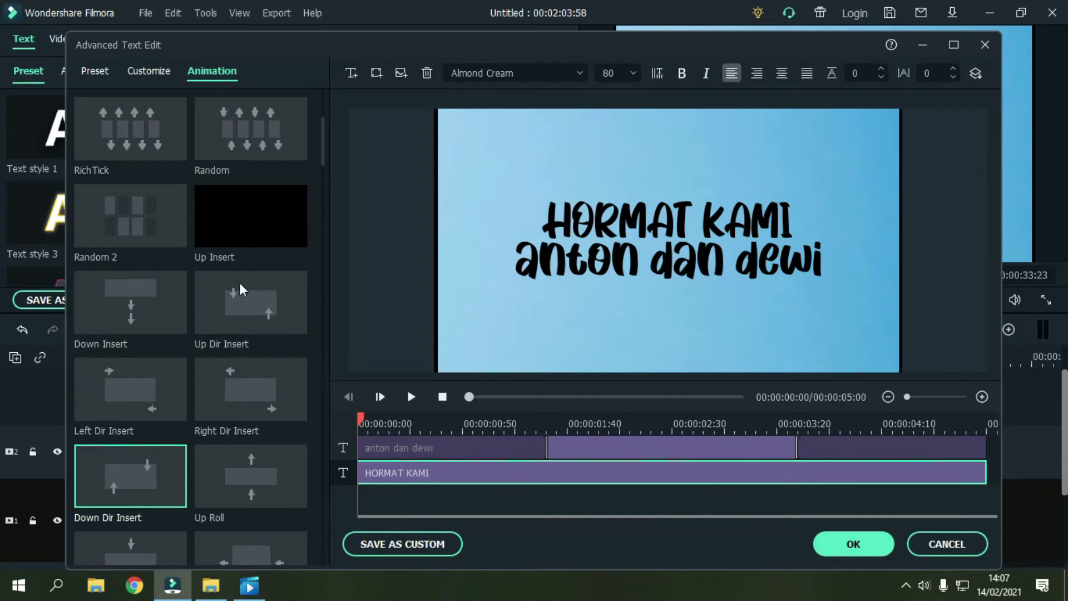
click(272, 299)
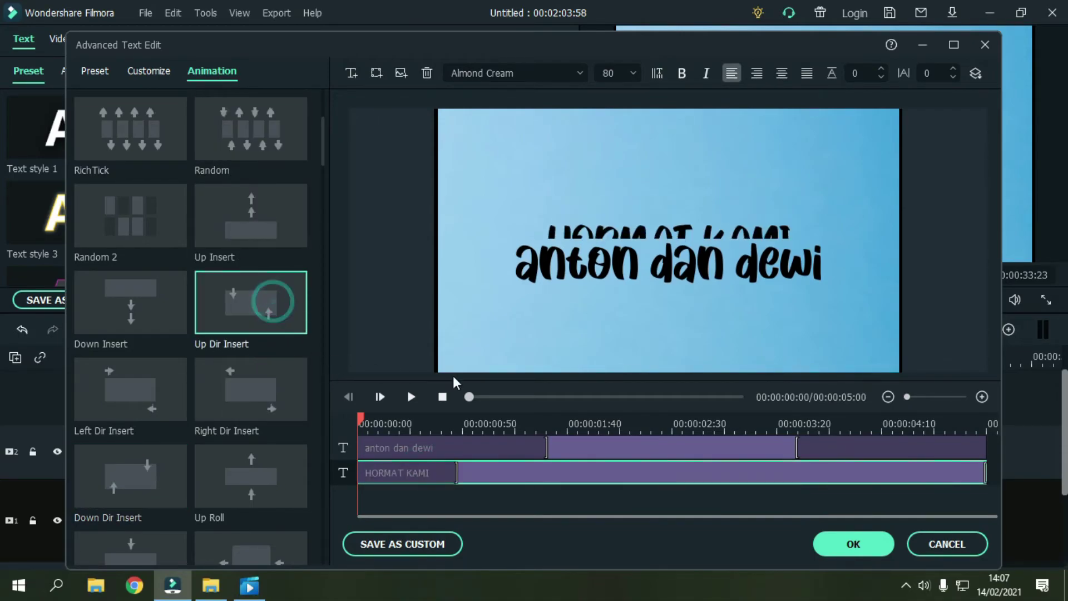
Step: Shorten both lines' entry animations, retime their exit animations, and confirm the title edits
drag(361, 421, 449, 432)
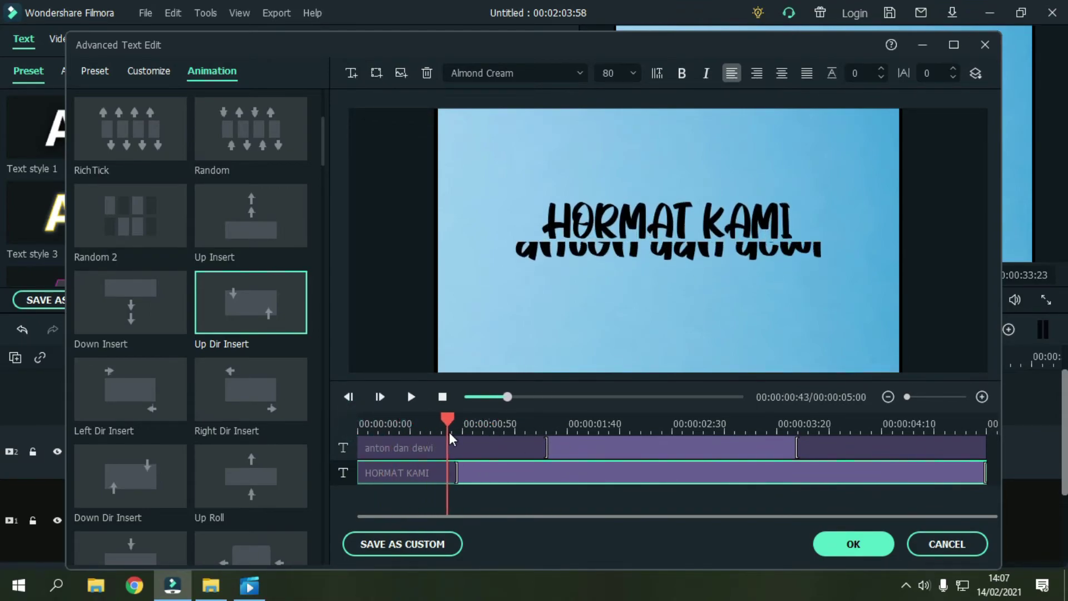
drag(458, 472, 425, 472)
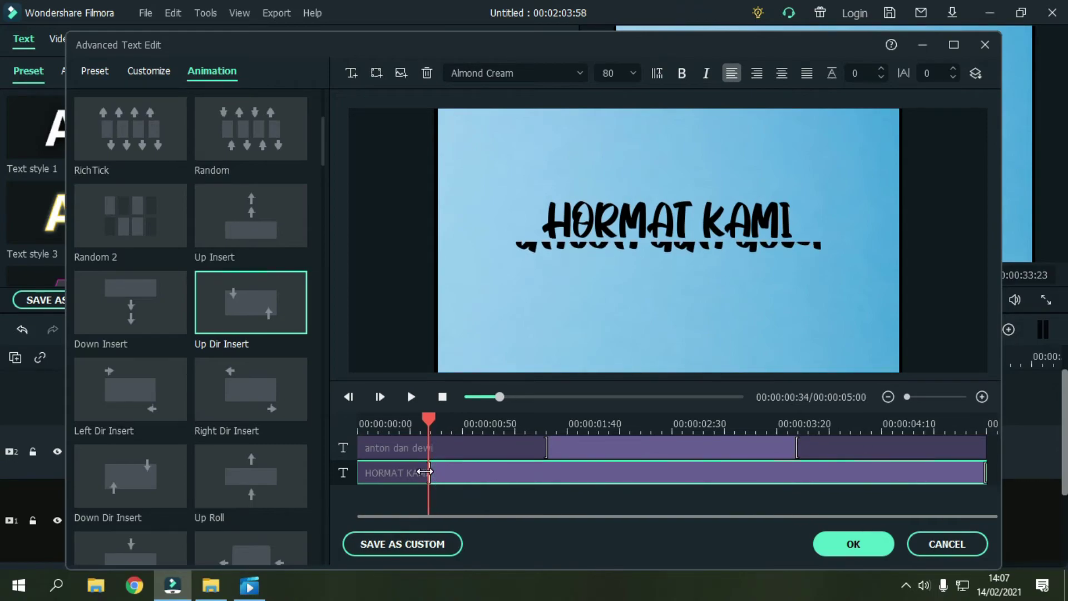
click(537, 445)
drag(463, 455, 439, 448)
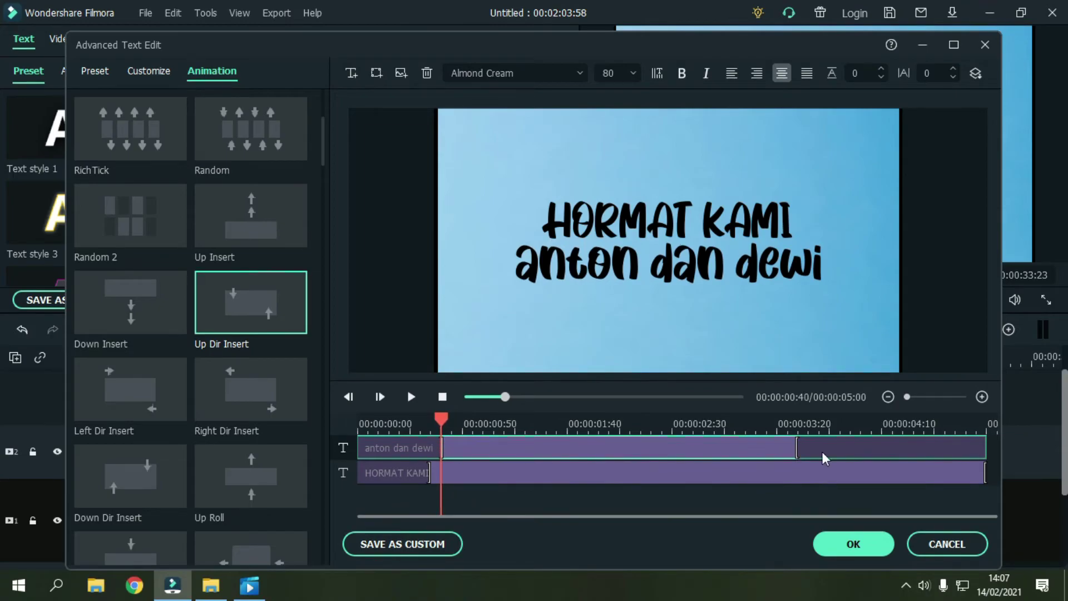
drag(987, 475, 928, 471)
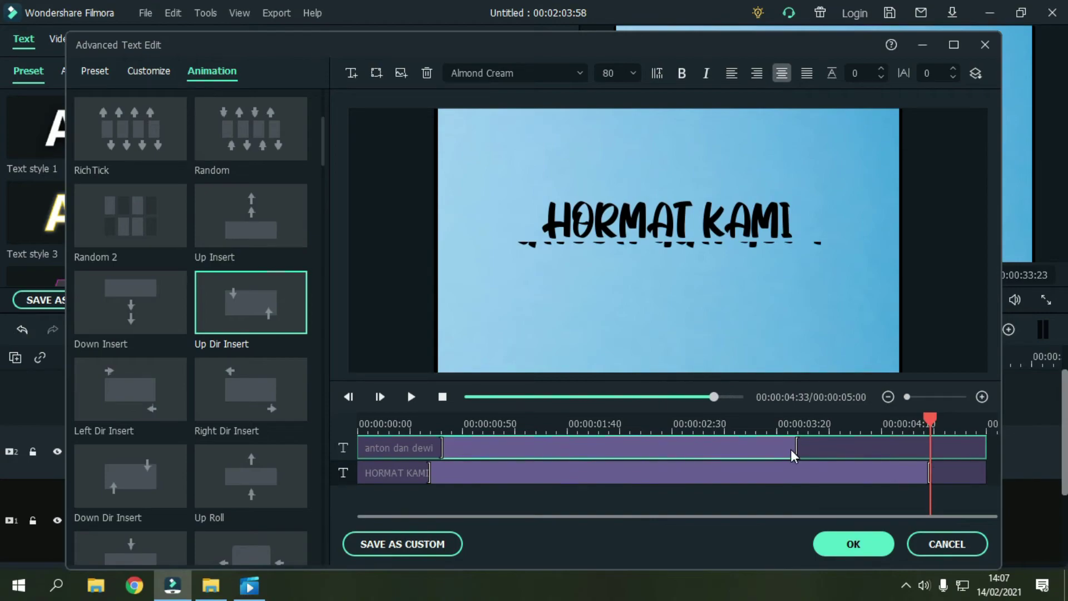
drag(798, 448, 909, 453)
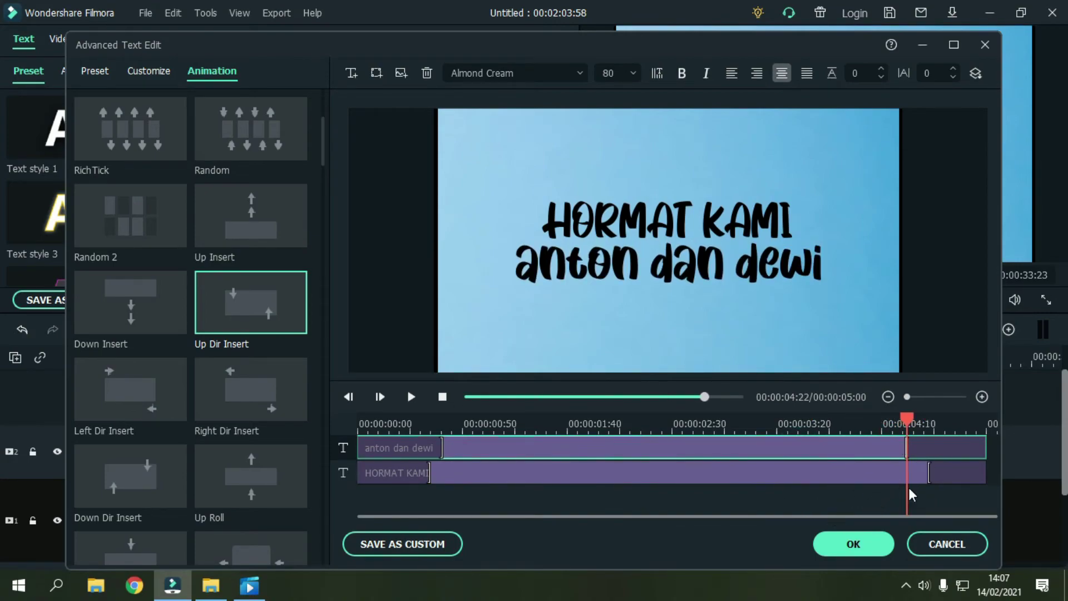
click(853, 544)
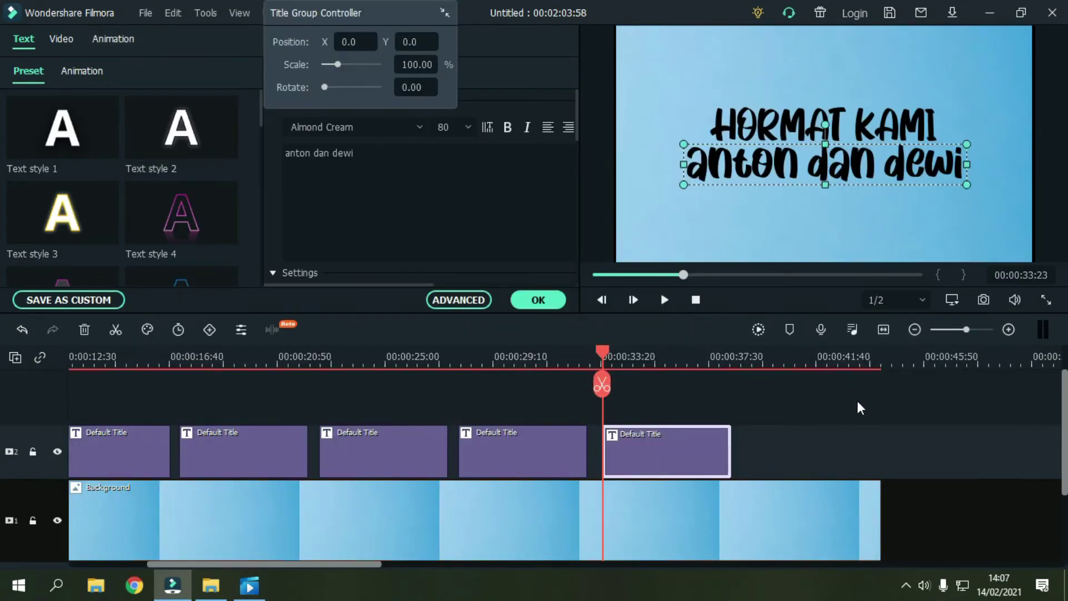
Step: Split the Background and audio at the last title's end and delete the leftover Background piece
click(756, 428)
scroll(762, 423, down, 2)
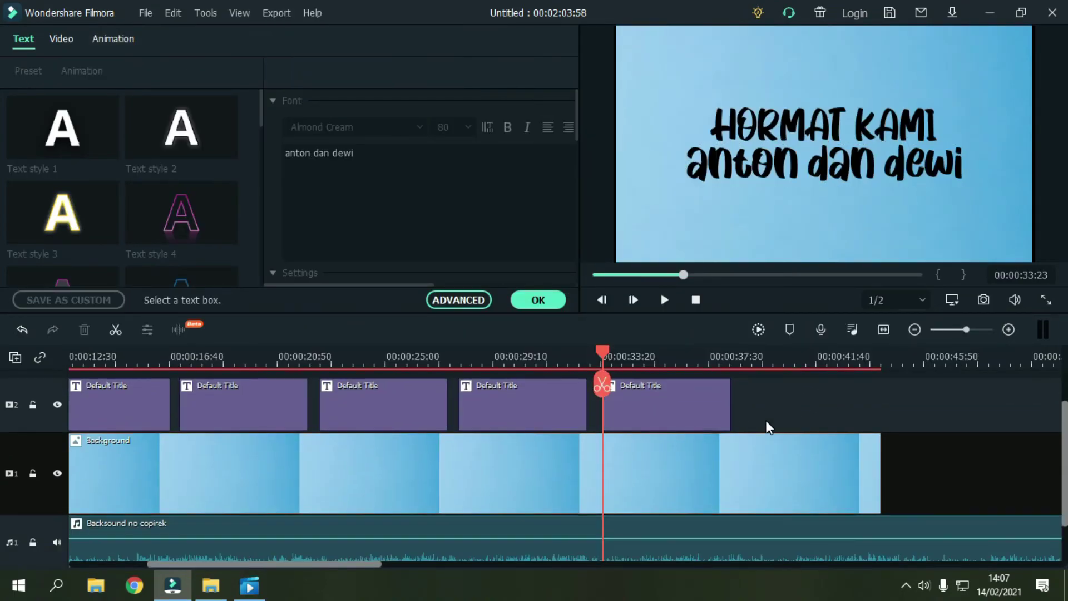
mouse_move(737, 364)
mouse_down()
mouse_move(690, 368)
mouse_move(737, 383)
mouse_up()
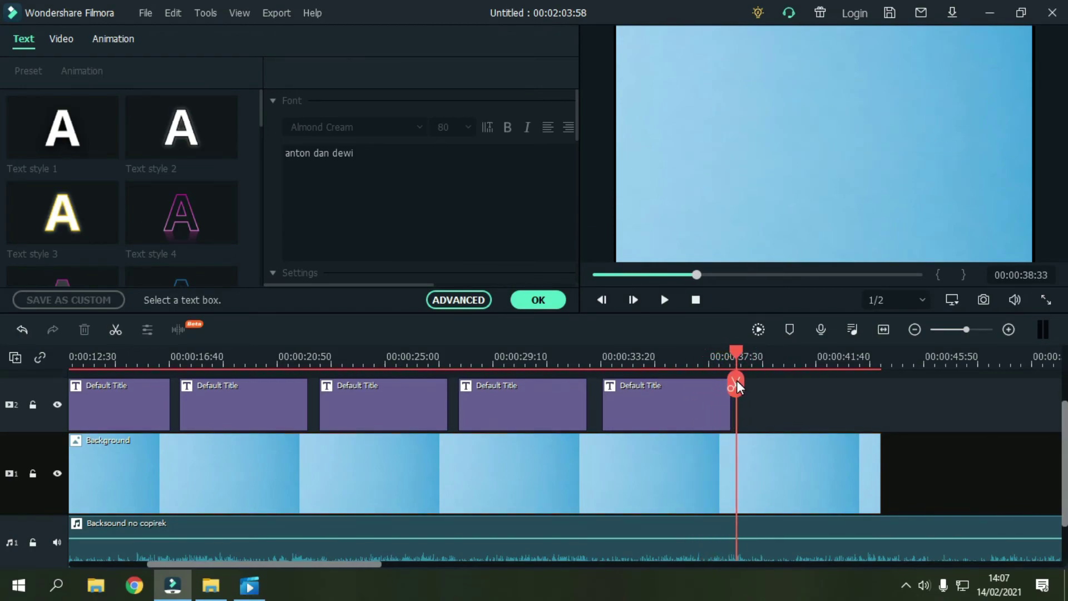
click(736, 385)
click(786, 470)
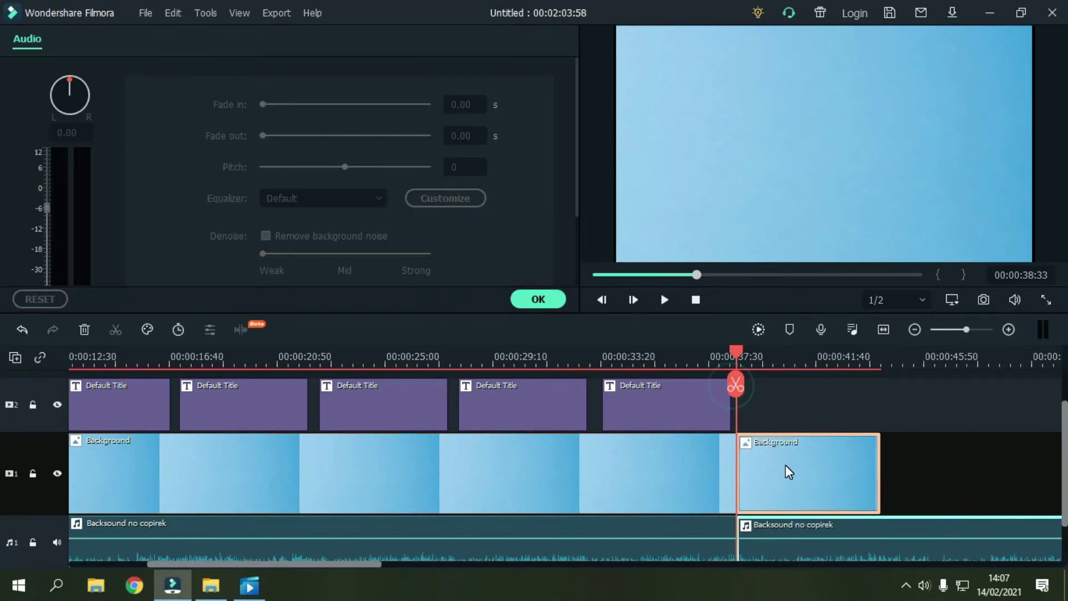
key(Delete)
Step: Delete the leftover audio piece and fade out the end of the Backsound no copirek audio
scroll(783, 510, down, 1)
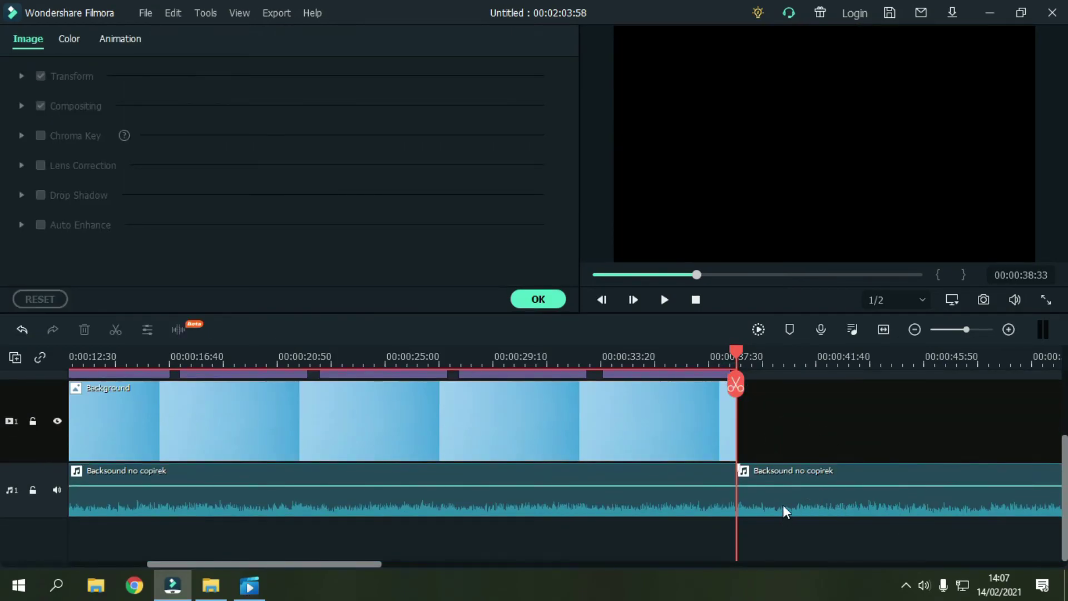
click(789, 492)
key(Delete)
scroll(783, 475, down, 1)
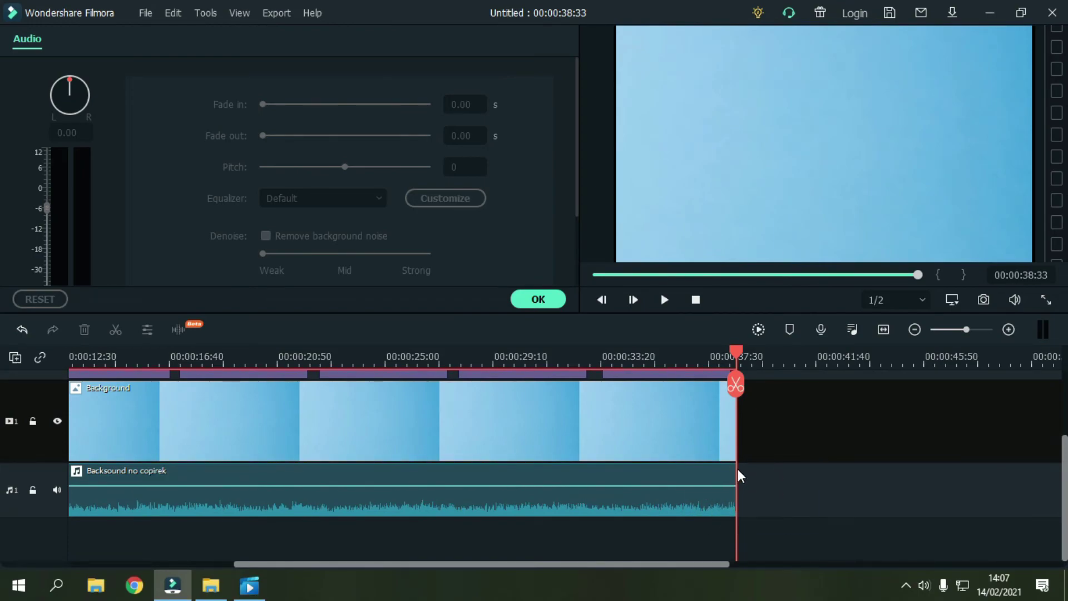
drag(732, 469, 640, 468)
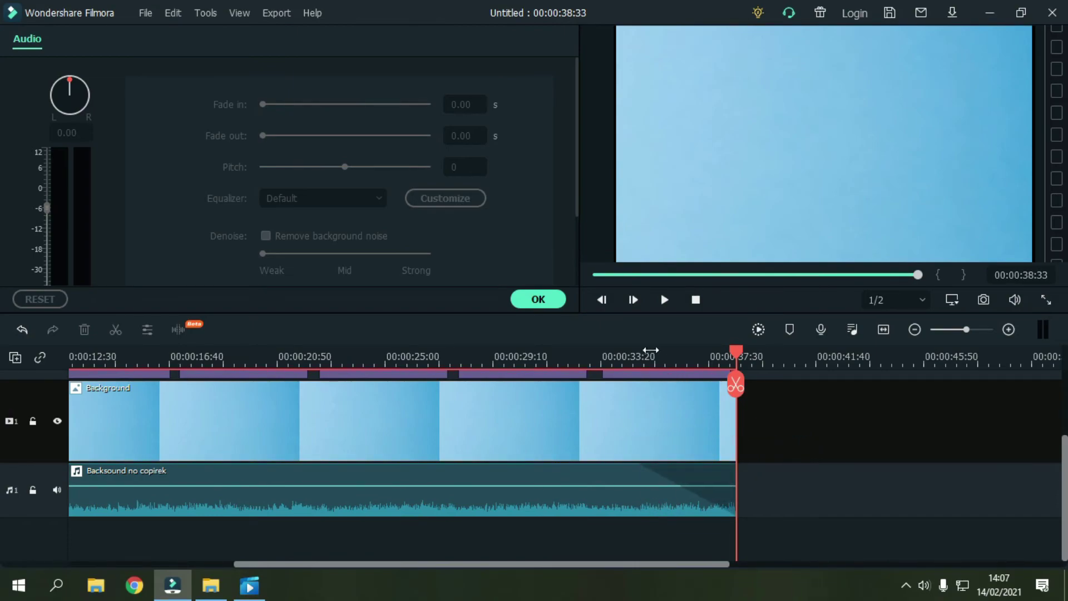
Step: Check the title near 00:00:35:25, then play the invitation from the beginning
click(655, 351)
drag(649, 352, 7, 375)
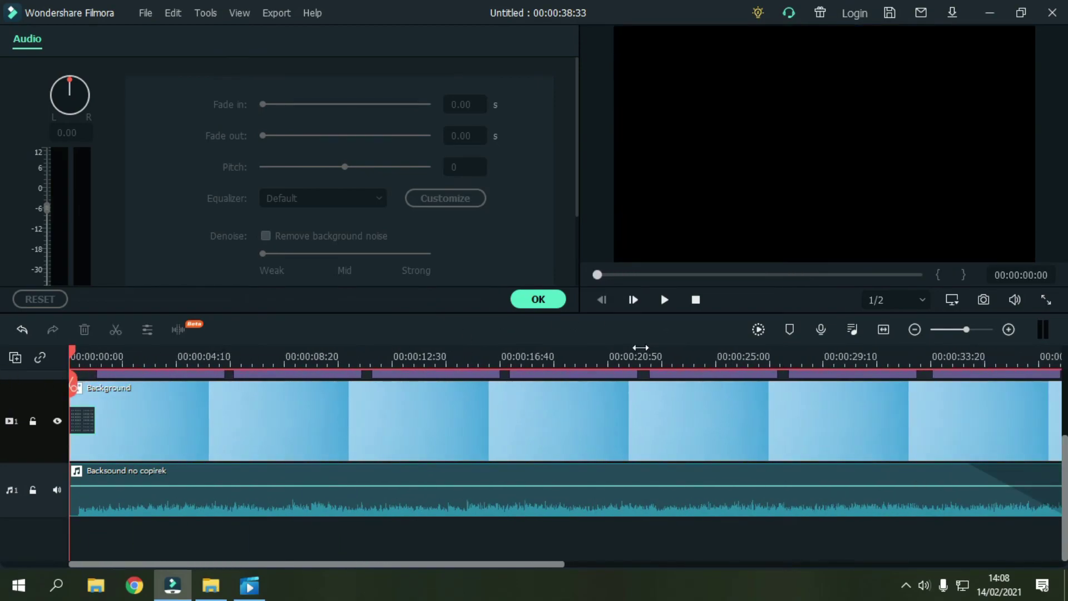
scroll(643, 366, up, 2)
click(665, 307)
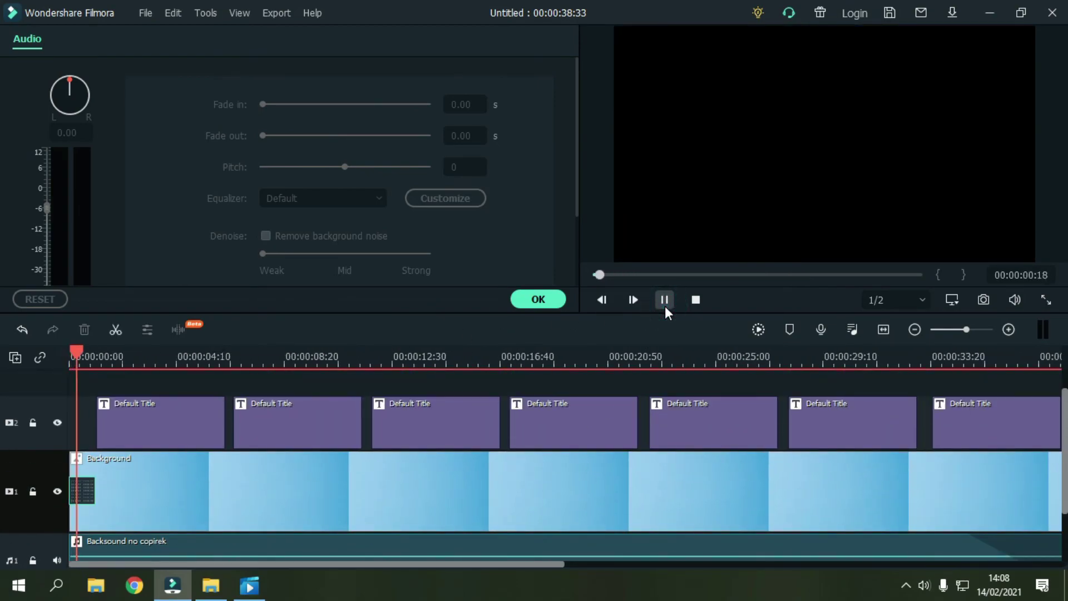
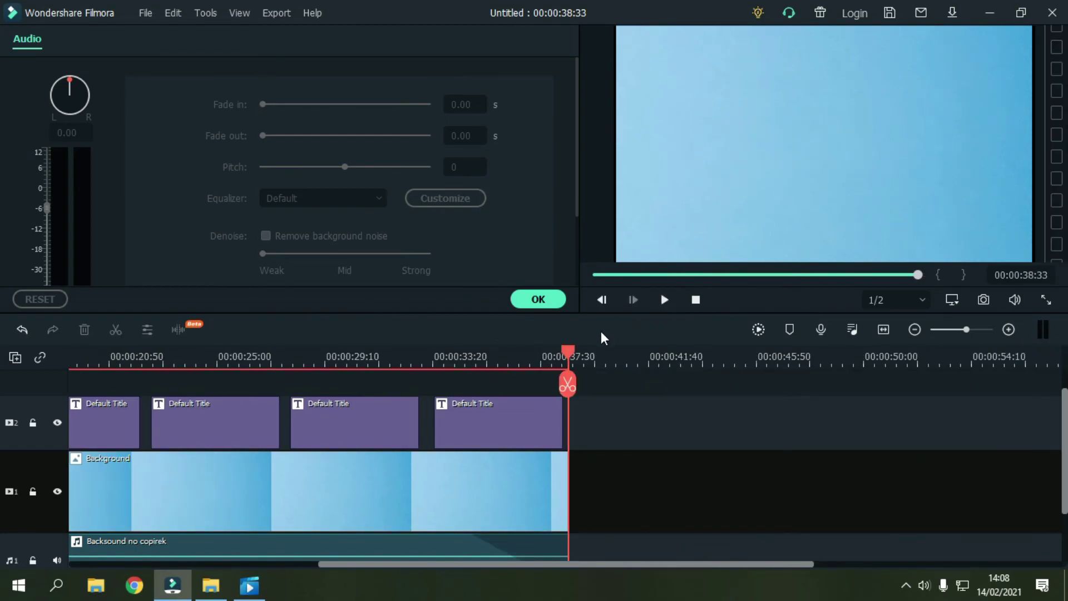
Step: Add a Fade transition to the end of the Background clip with a 00:00:01:00 duration
click(557, 303)
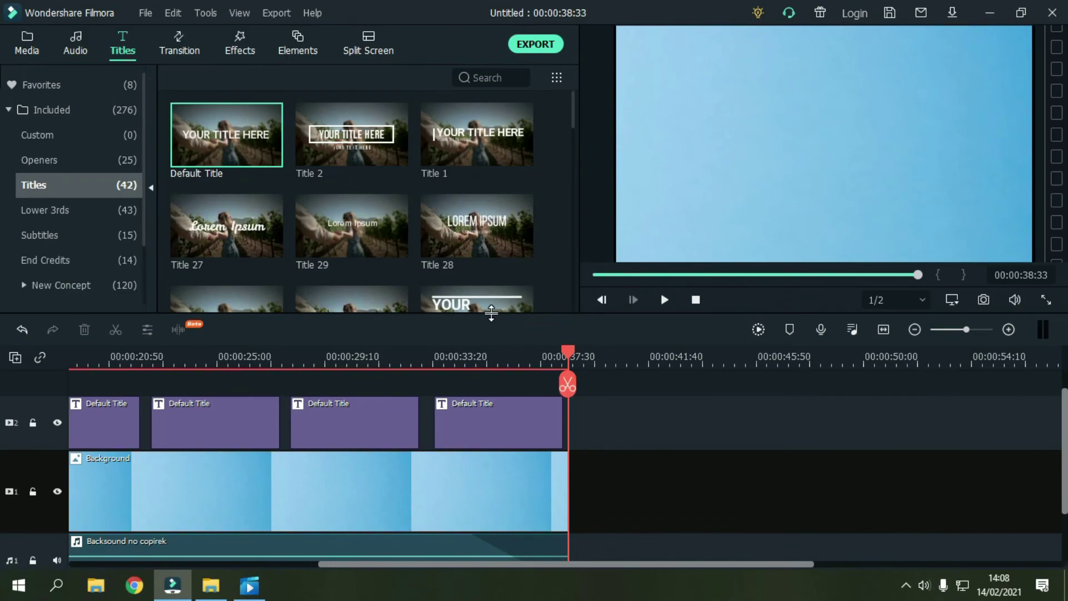
mouse_move(236, 107)
click(179, 46)
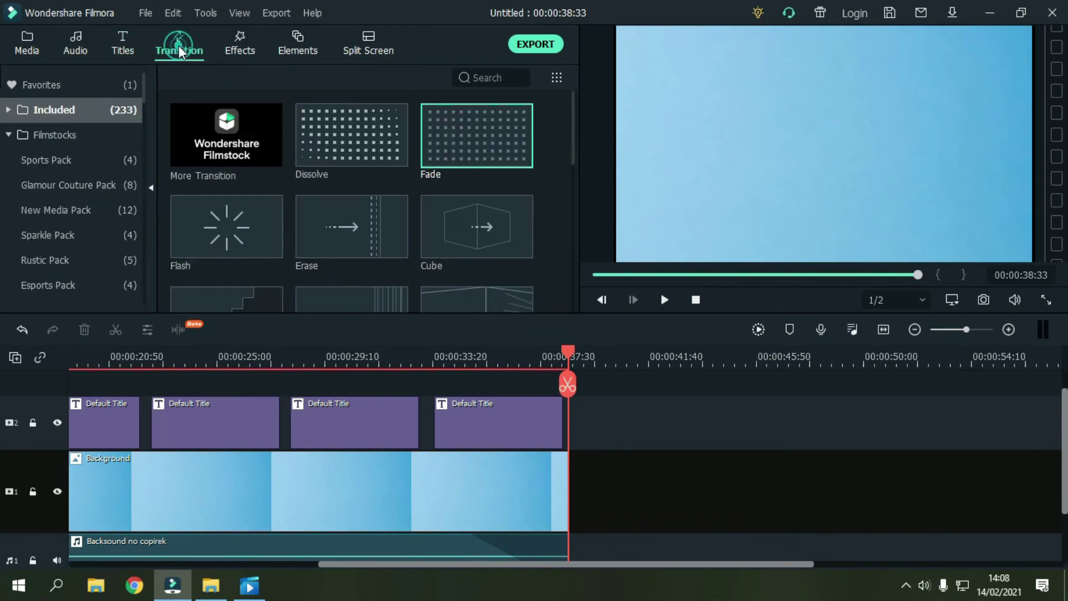
click(466, 154)
drag(471, 146, 553, 479)
double_click(552, 479)
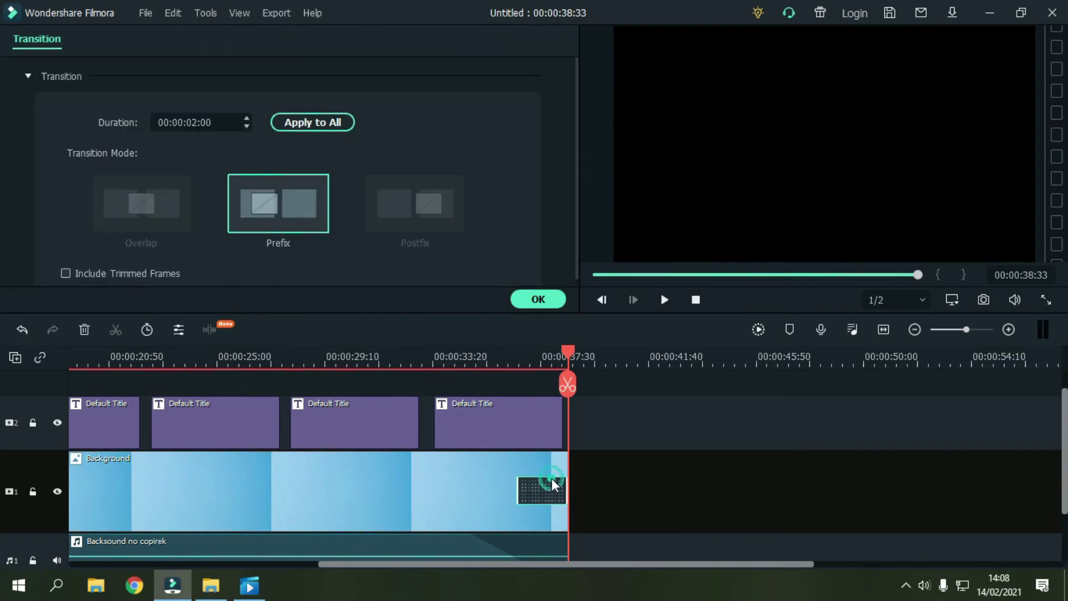
click(202, 122)
text(1)
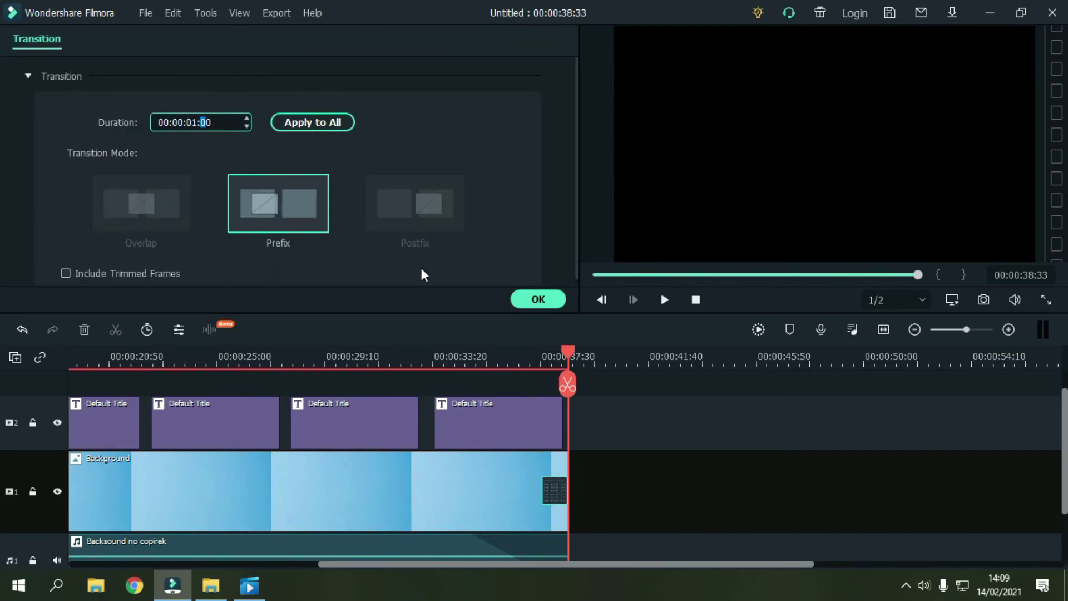
click(538, 299)
Step: Play the video's ending to check the fade-out
click(663, 440)
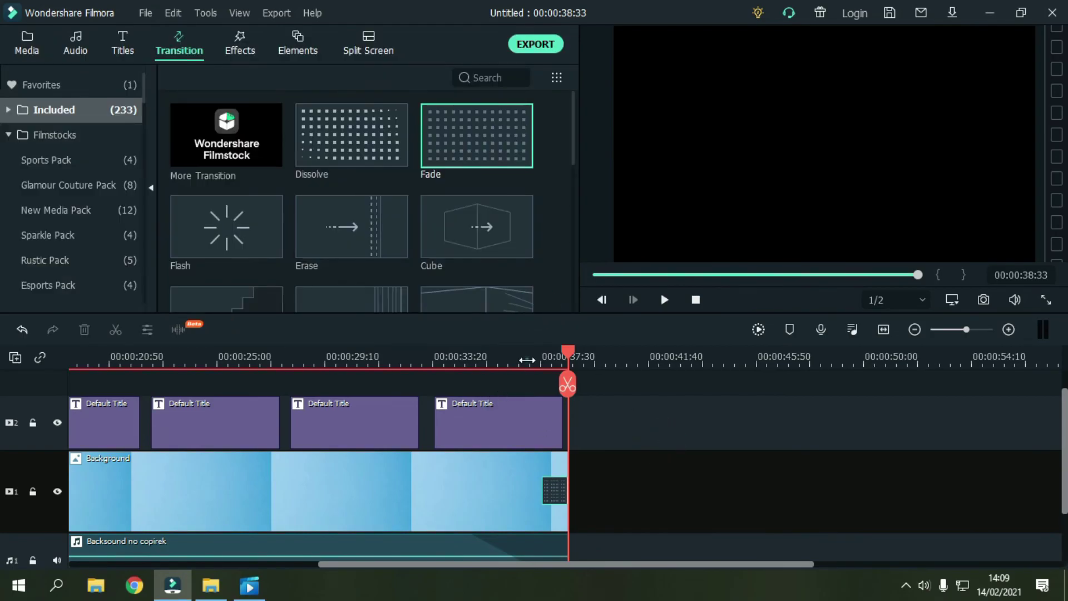
click(664, 299)
click(665, 300)
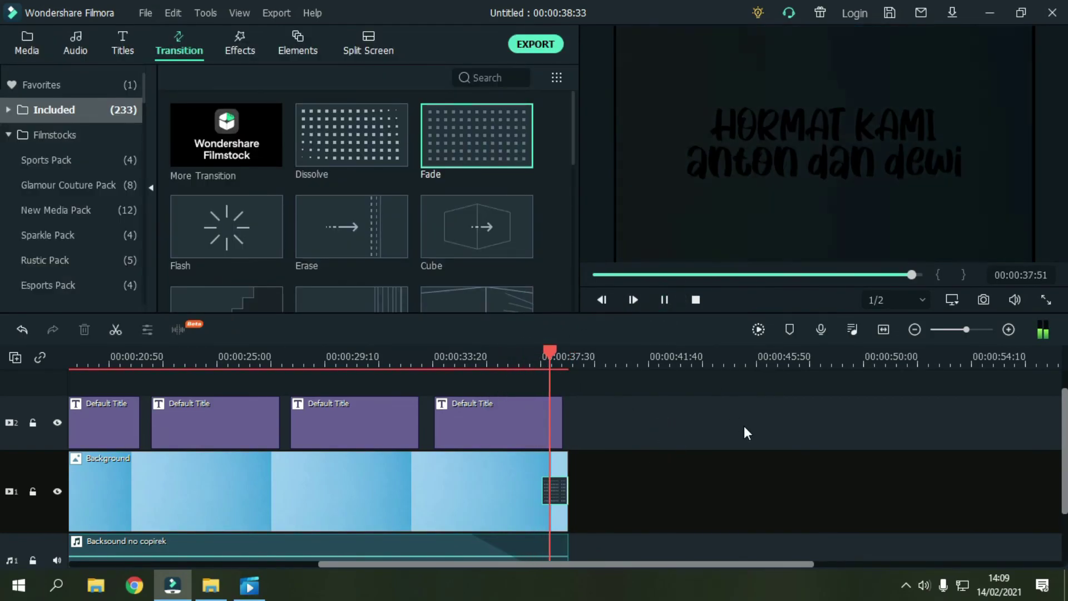
drag(586, 565, 119, 377)
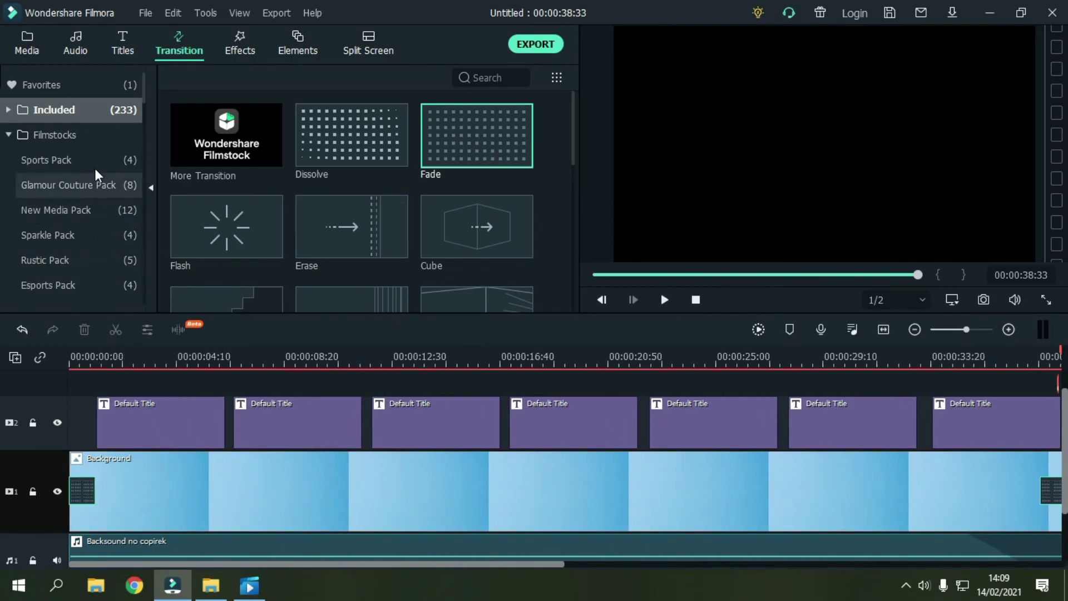
Step: Place the Bokeh Blur 6 overlay from Bokeh Blurs on the top track at the video's start
click(26, 44)
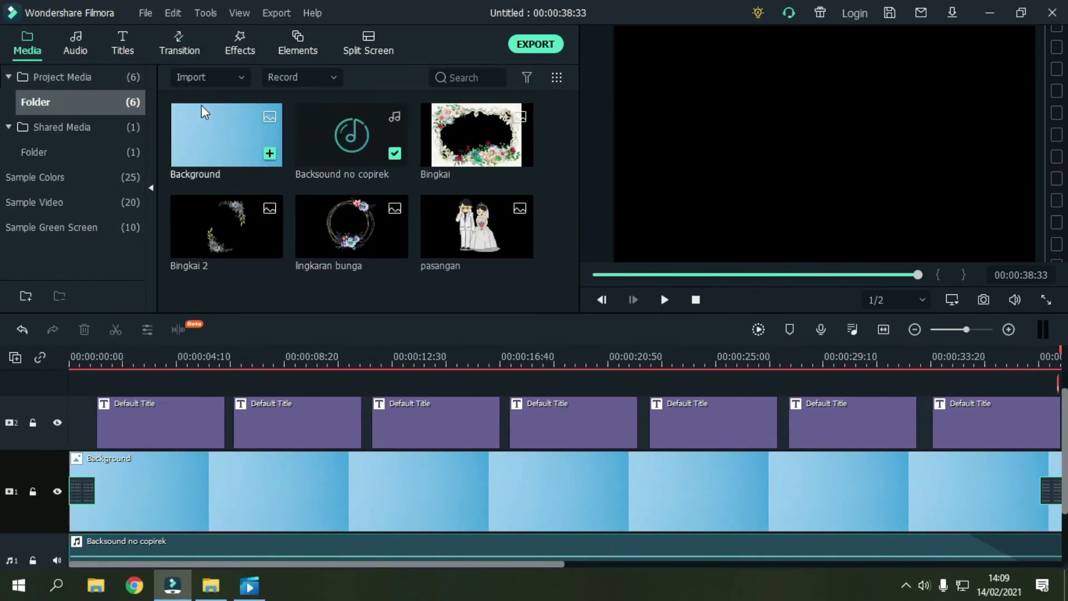
click(241, 48)
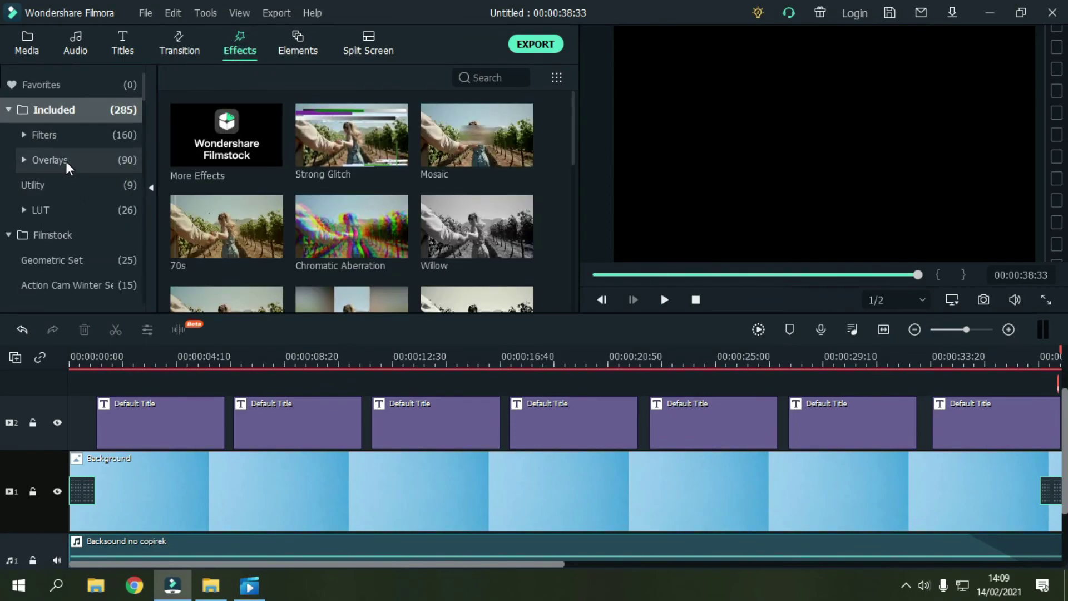
click(26, 157)
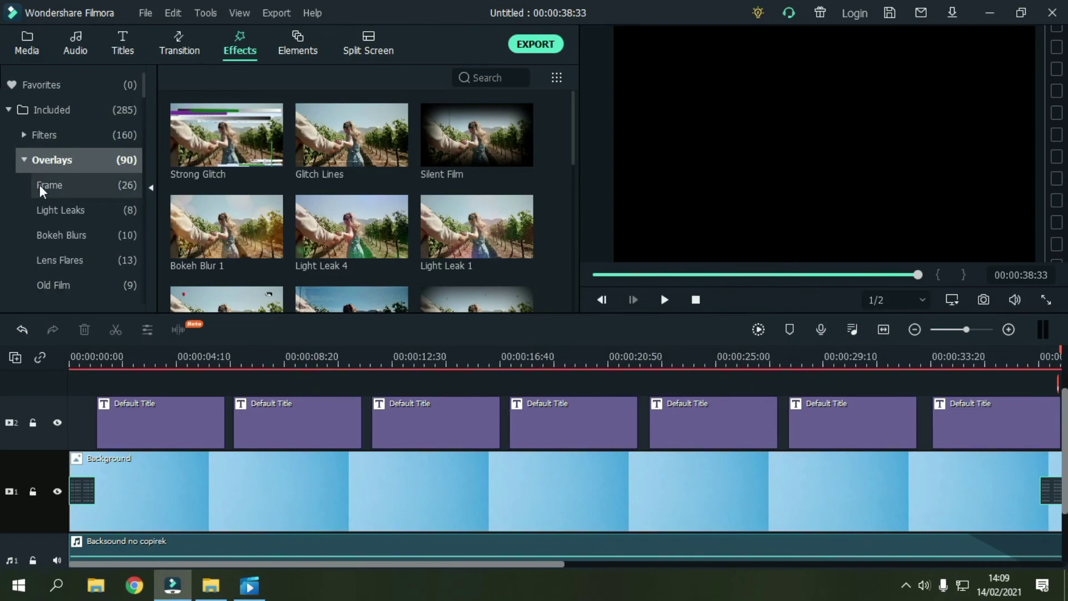
click(66, 239)
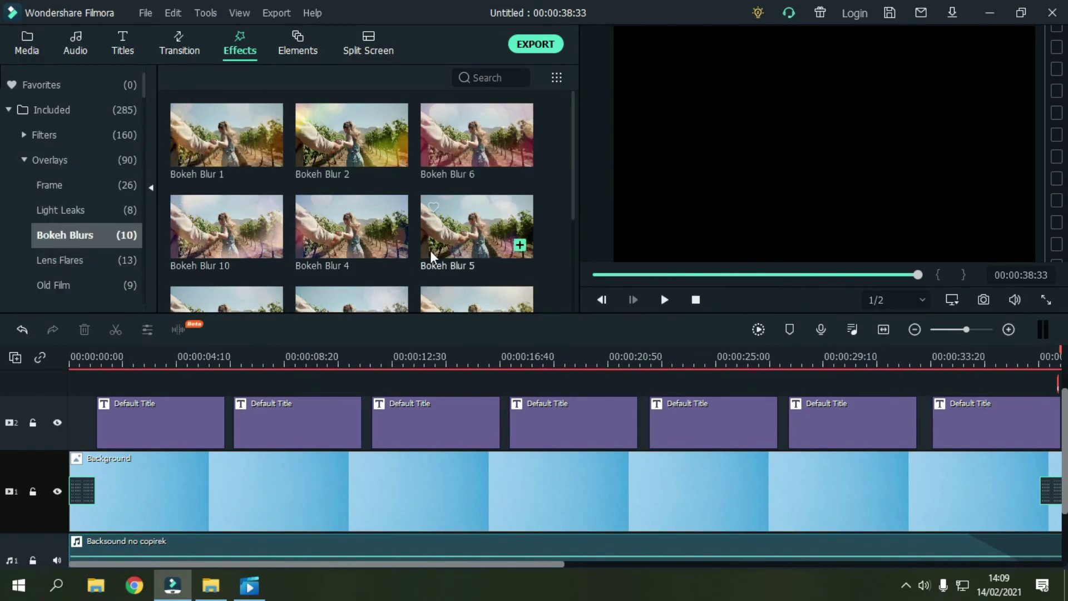
scroll(339, 425, up, 1)
scroll(345, 236, down, 3)
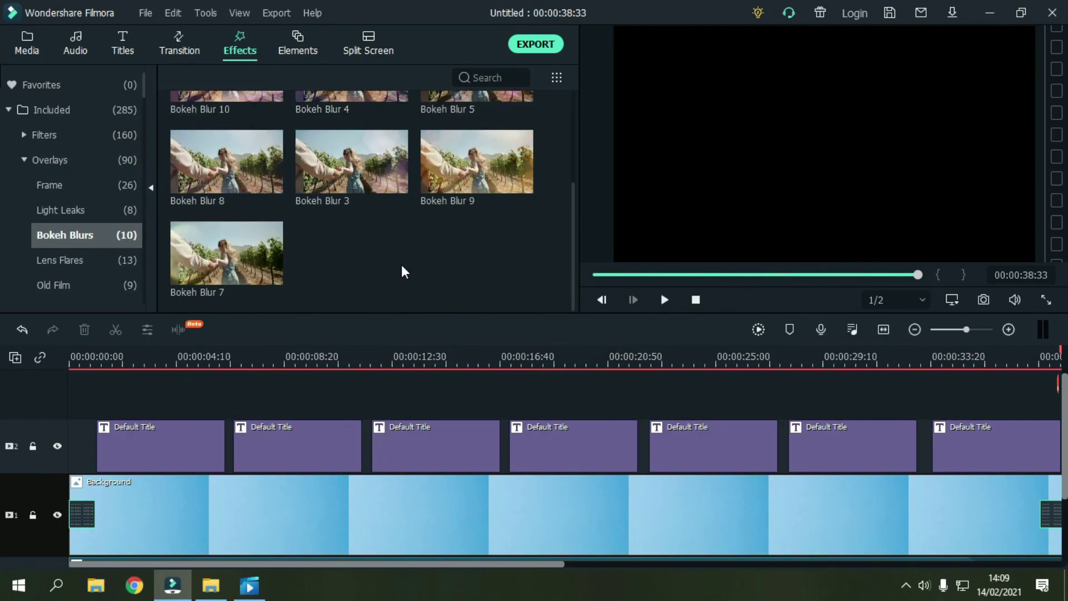
scroll(401, 265, up, 3)
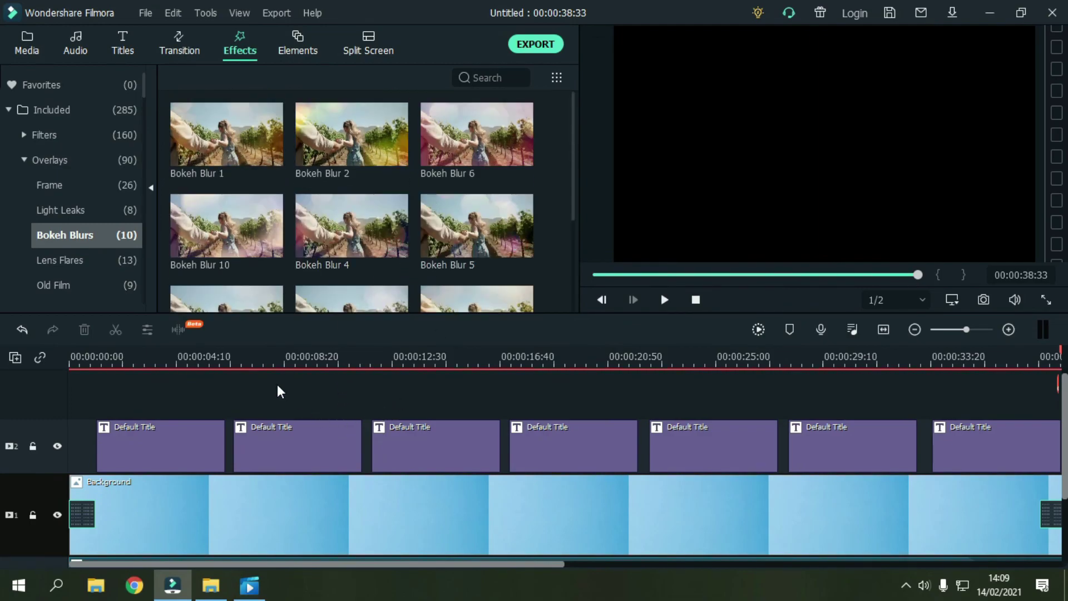
click(106, 356)
drag(106, 356, 95, 349)
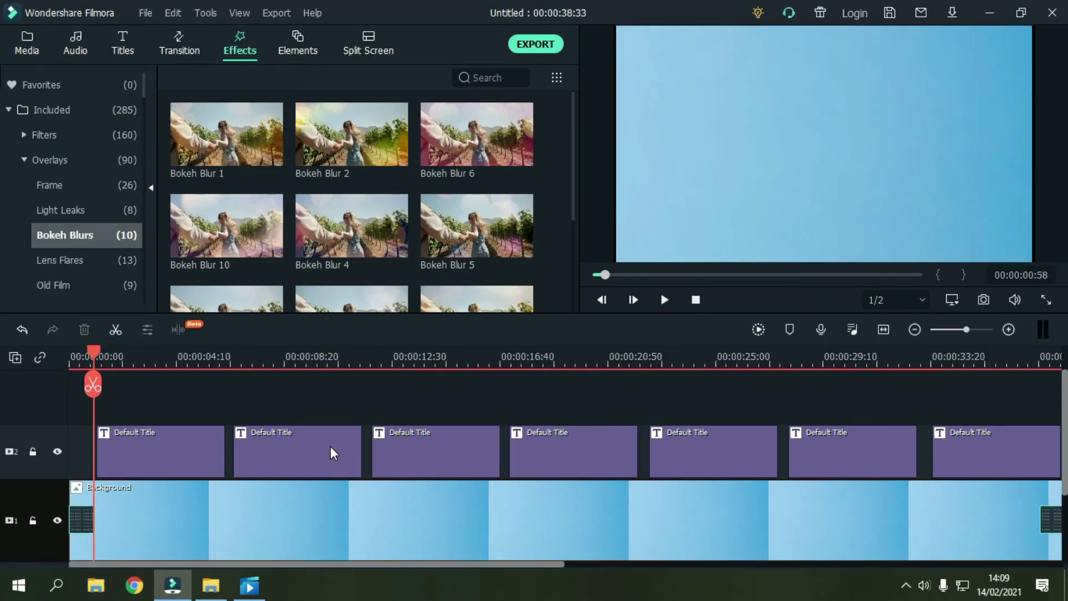
drag(467, 132, 95, 379)
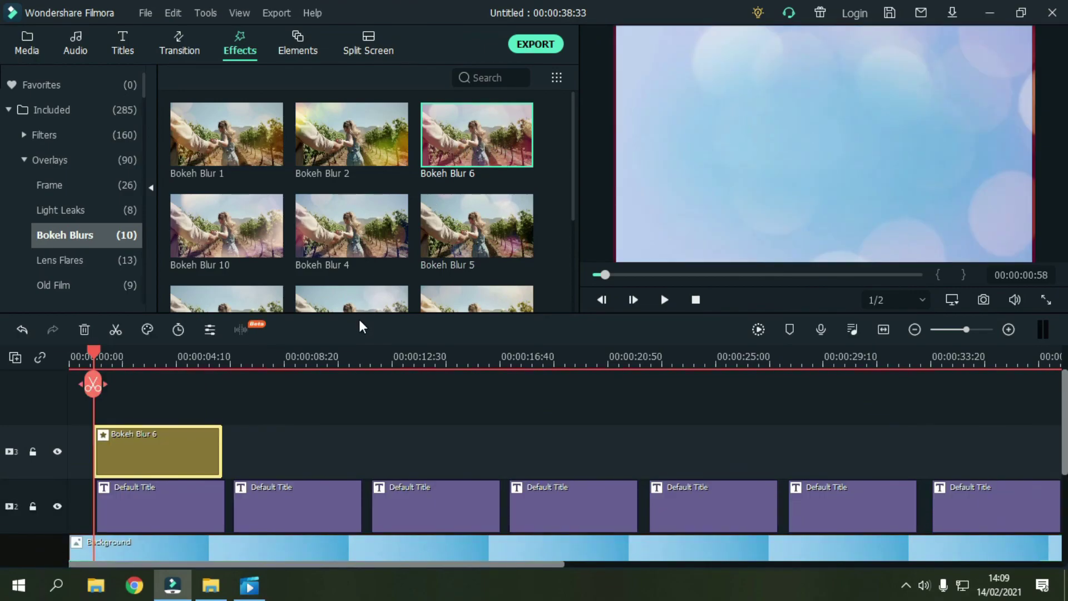
Step: Stretch the bokeh overlay to the video's end and export it as MP4 'Undangan digital1.mp4'
scroll(255, 404, down, 1)
drag(222, 396, 895, 424)
key(ctrl+z)
scroll(961, 428, down, 2)
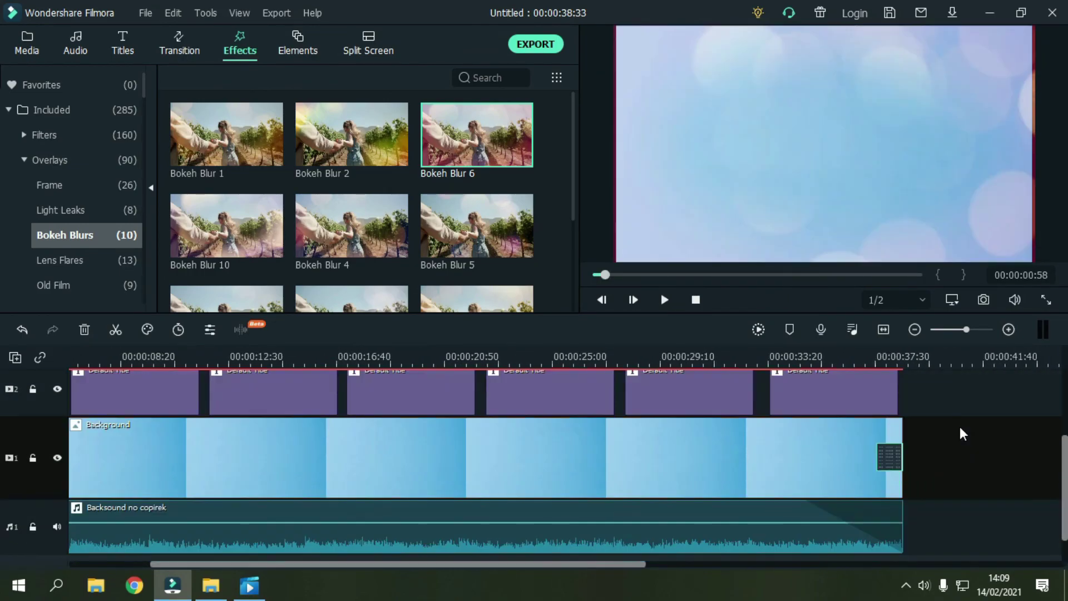
drag(476, 561, 394, 564)
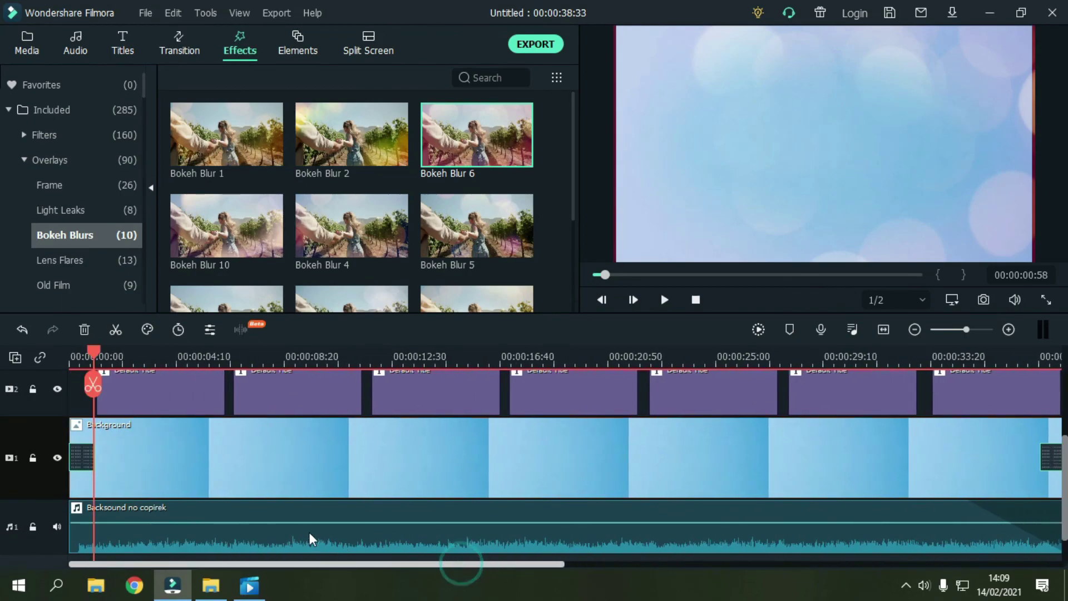
drag(93, 353, 69, 353)
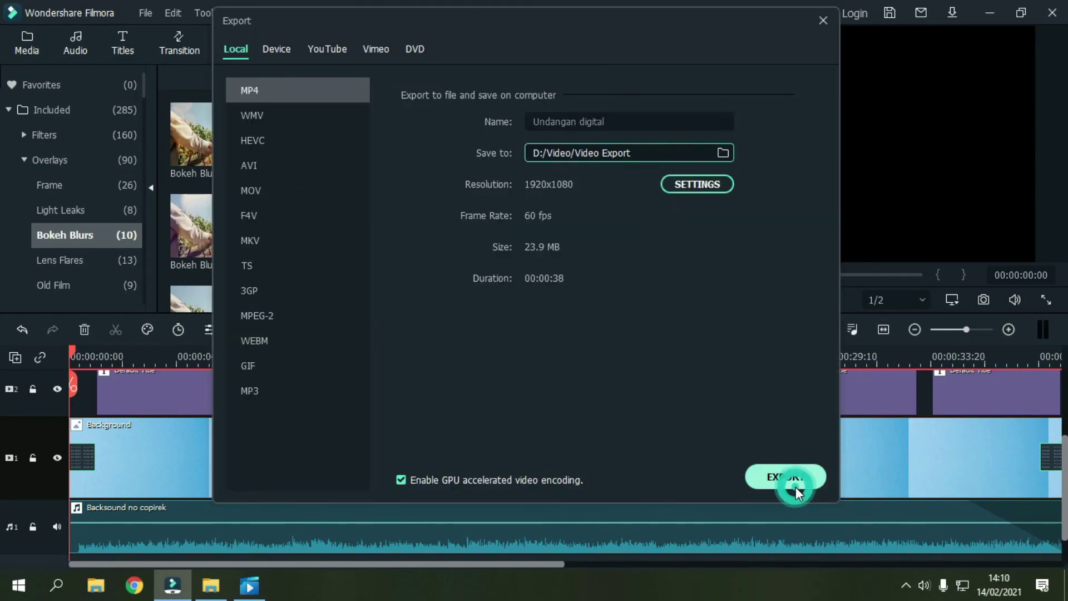
click(795, 486)
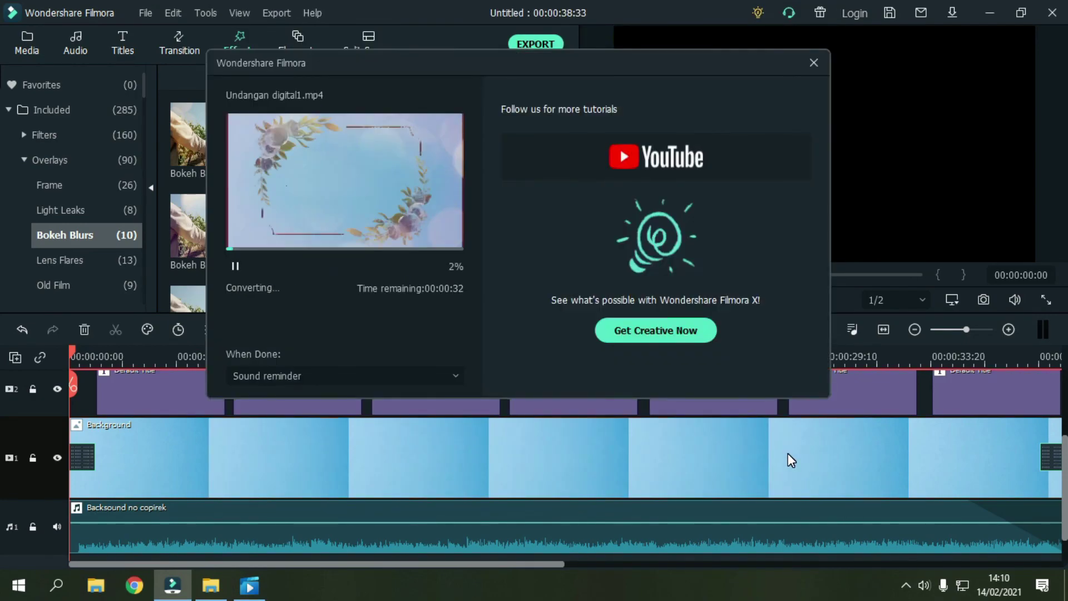